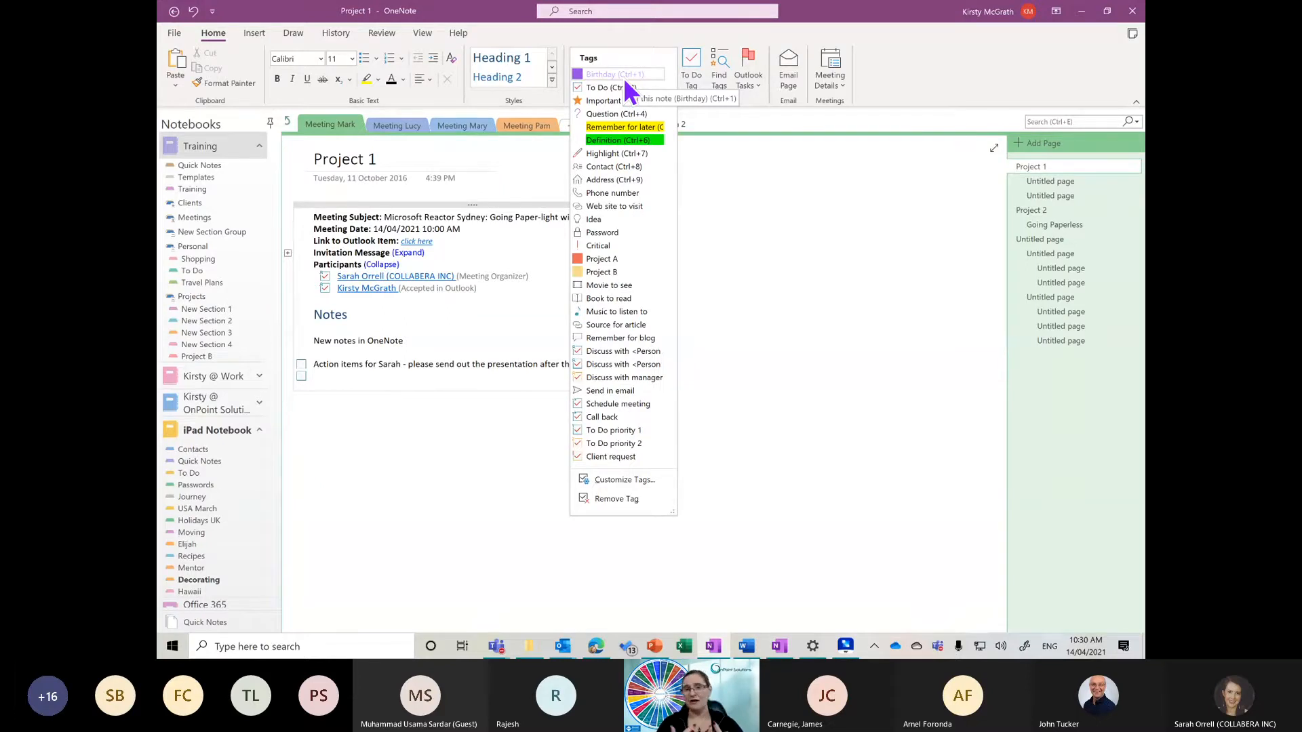
Step: Title the untitled page directly below the Going Paperless subpage "Microsoft Reactor"
left_click(317, 370)
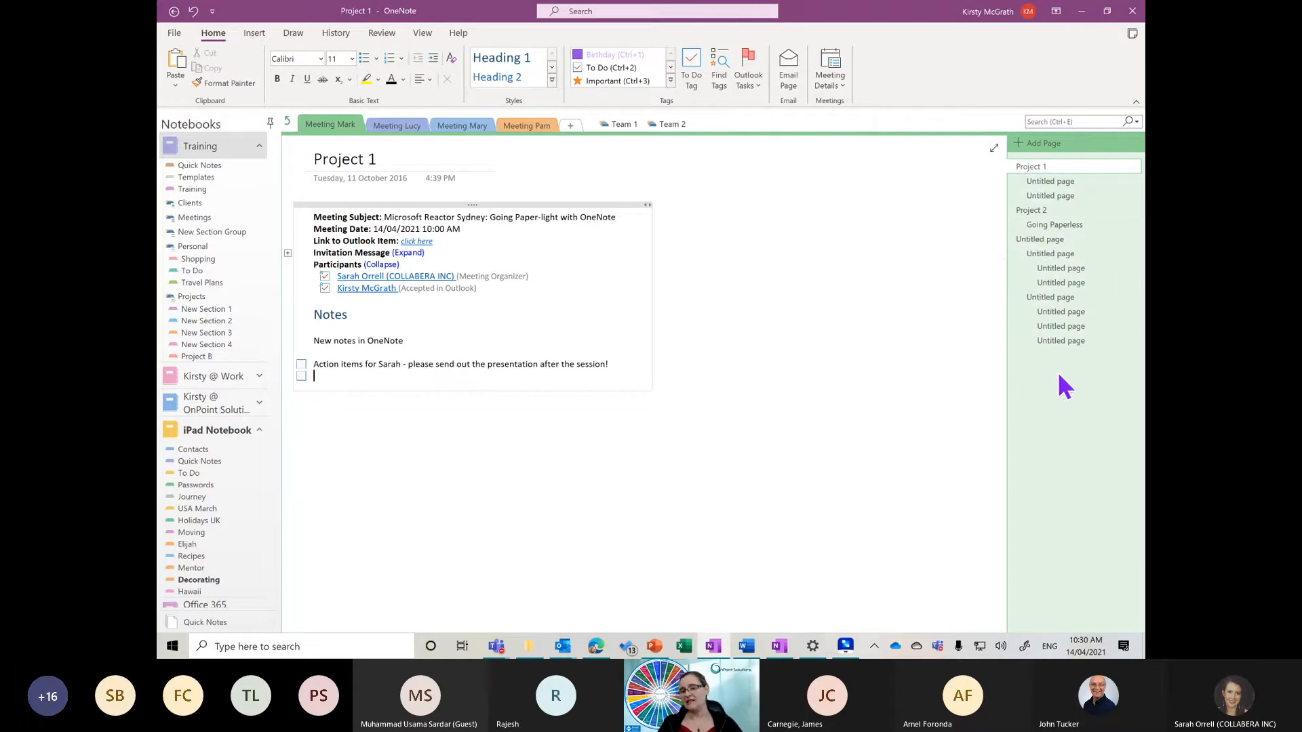
left_click(1049, 182)
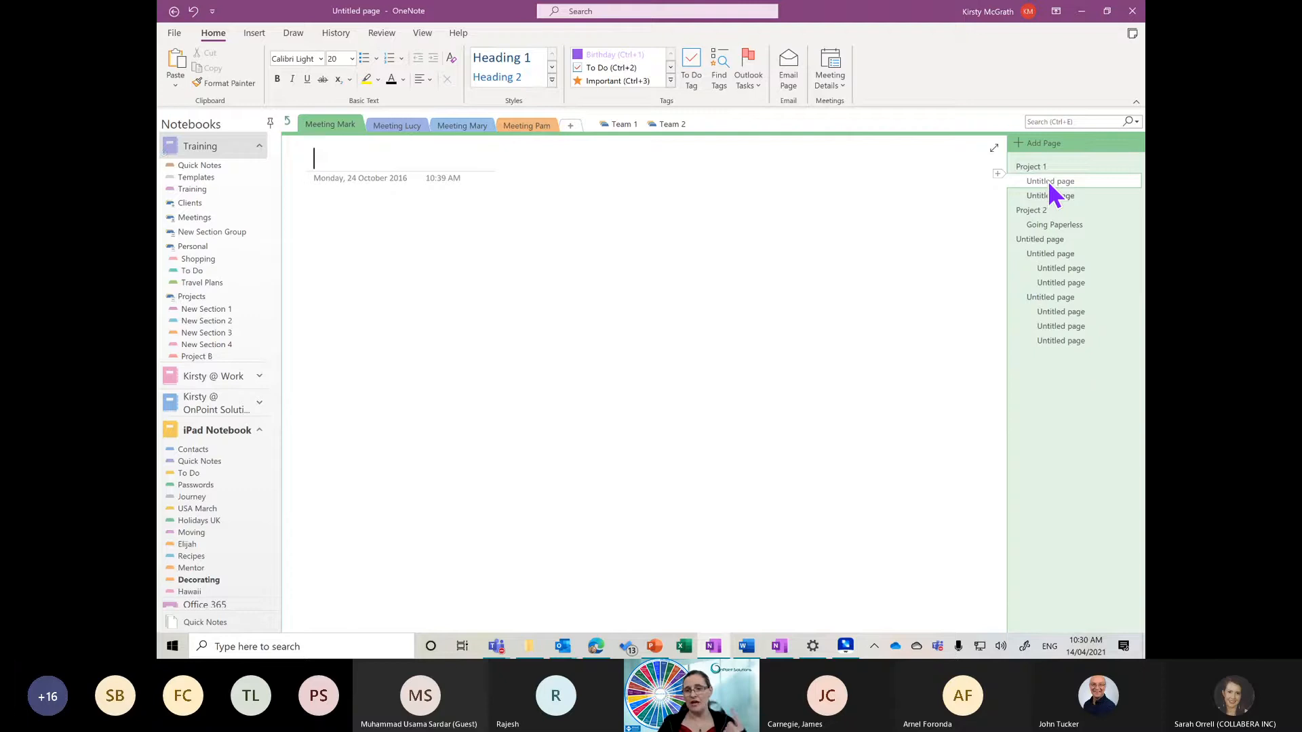
left_click(1041, 240)
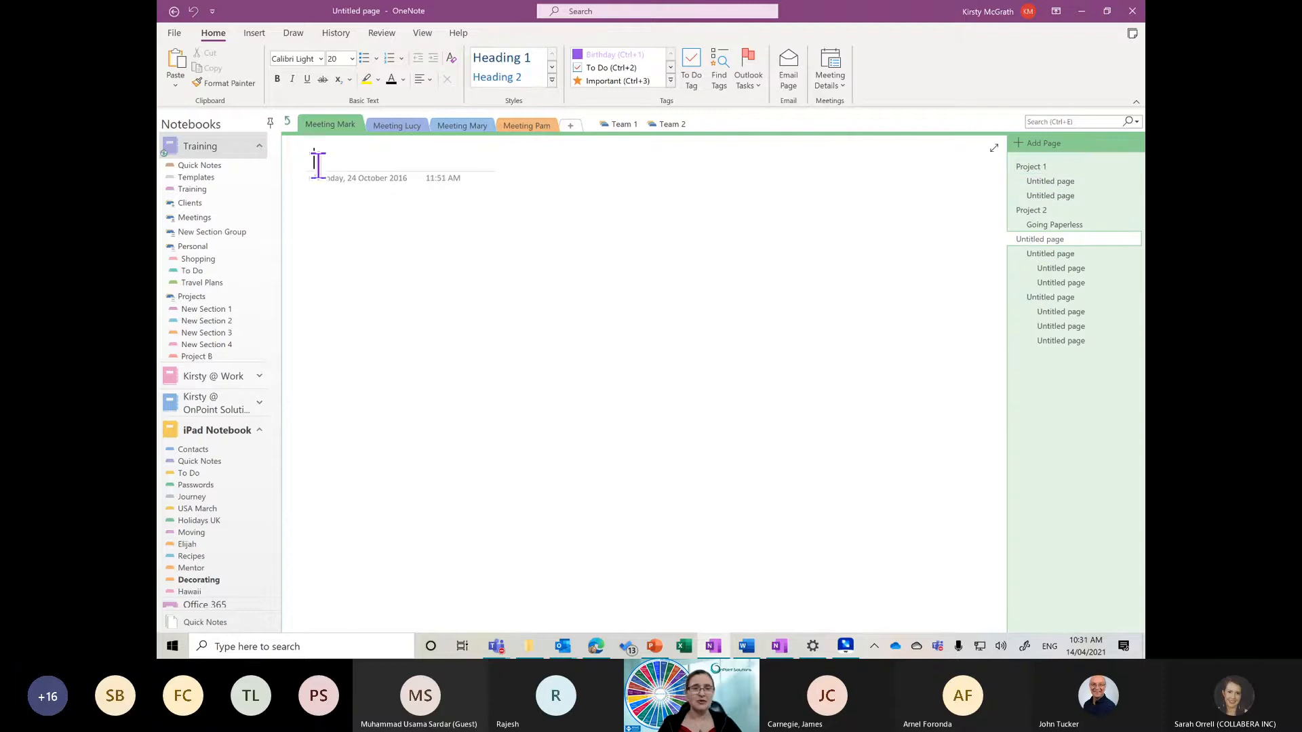
type("Mic4ro")
key("BackSpace")
key("BackSpace")
key("BackSpace")
key("BackSpace")
key("BackSpace")
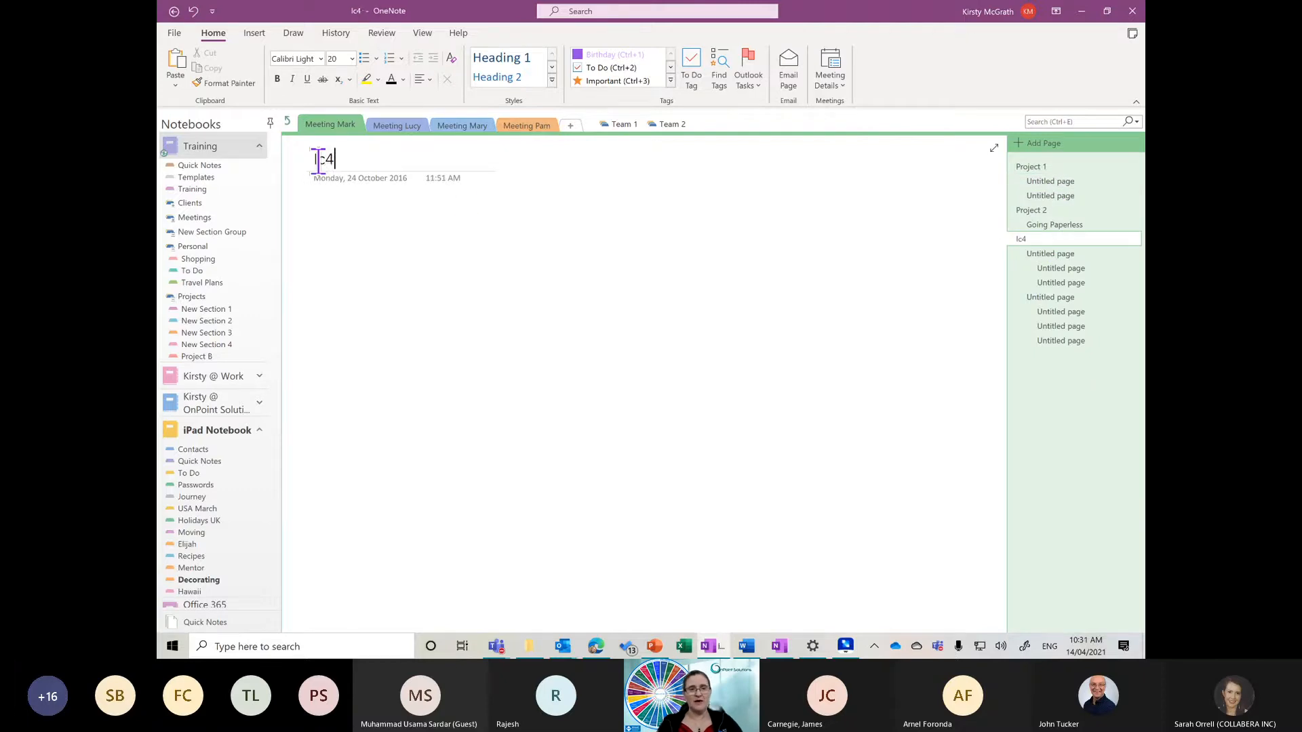
type("Microsoft")
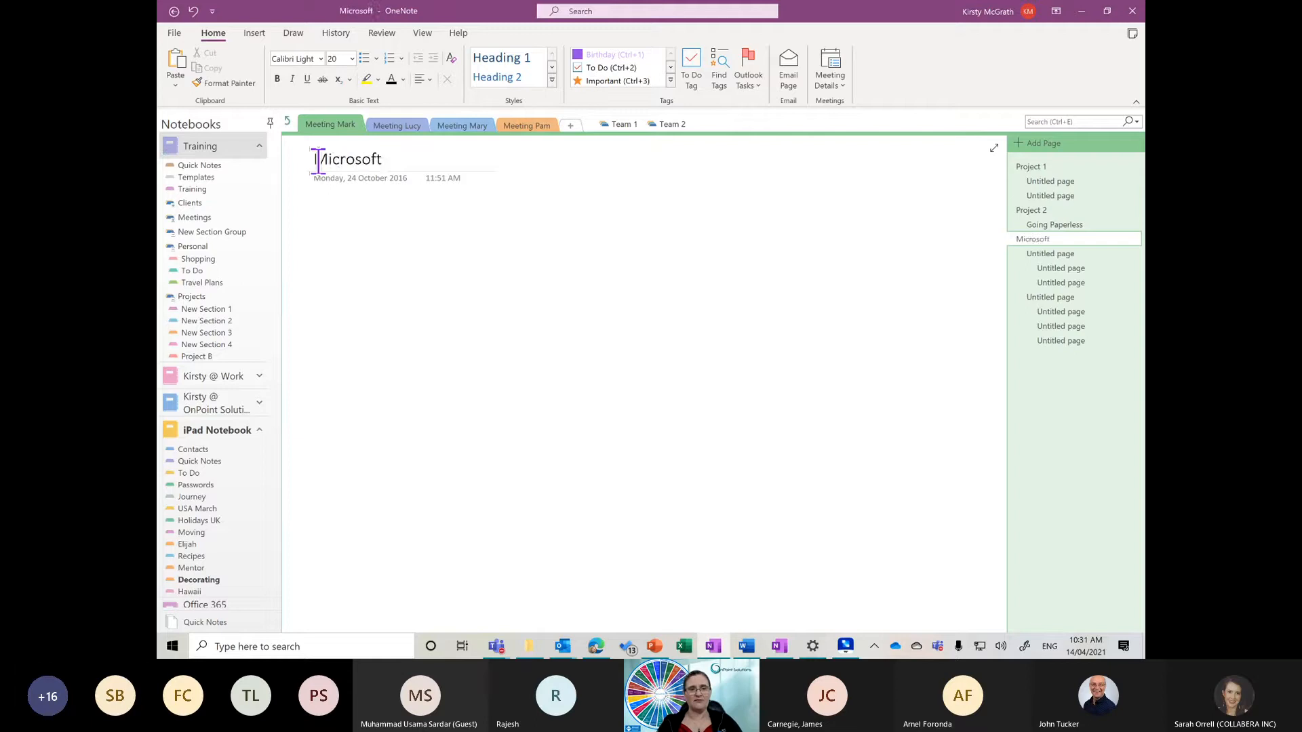
type(" Reactor")
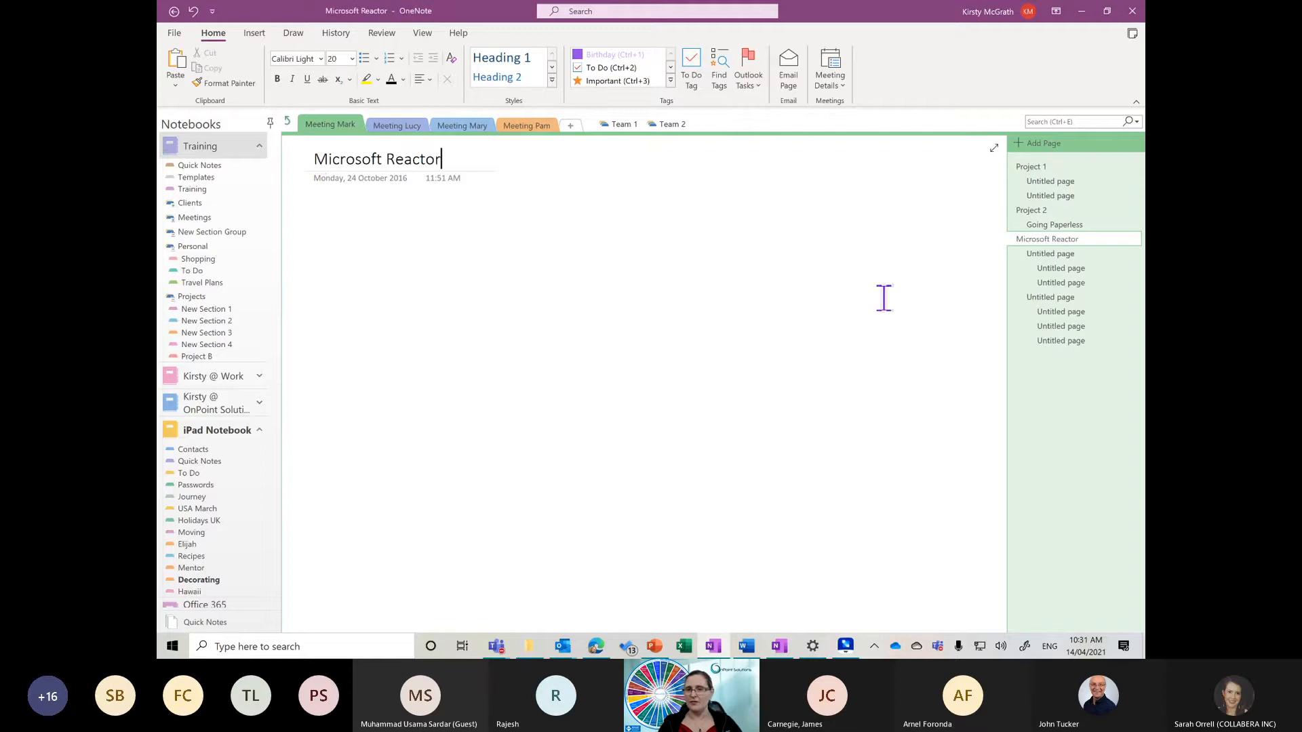
Step: Title the first subpage under Microsoft Reactor "Adoption Session" and add the note text "Speaker" to its body
mouse_move(1048, 255)
left_mouse_down()
mouse_move(1026, 251)
mouse_move(1064, 257)
mouse_move(1048, 259)
left_mouse_up()
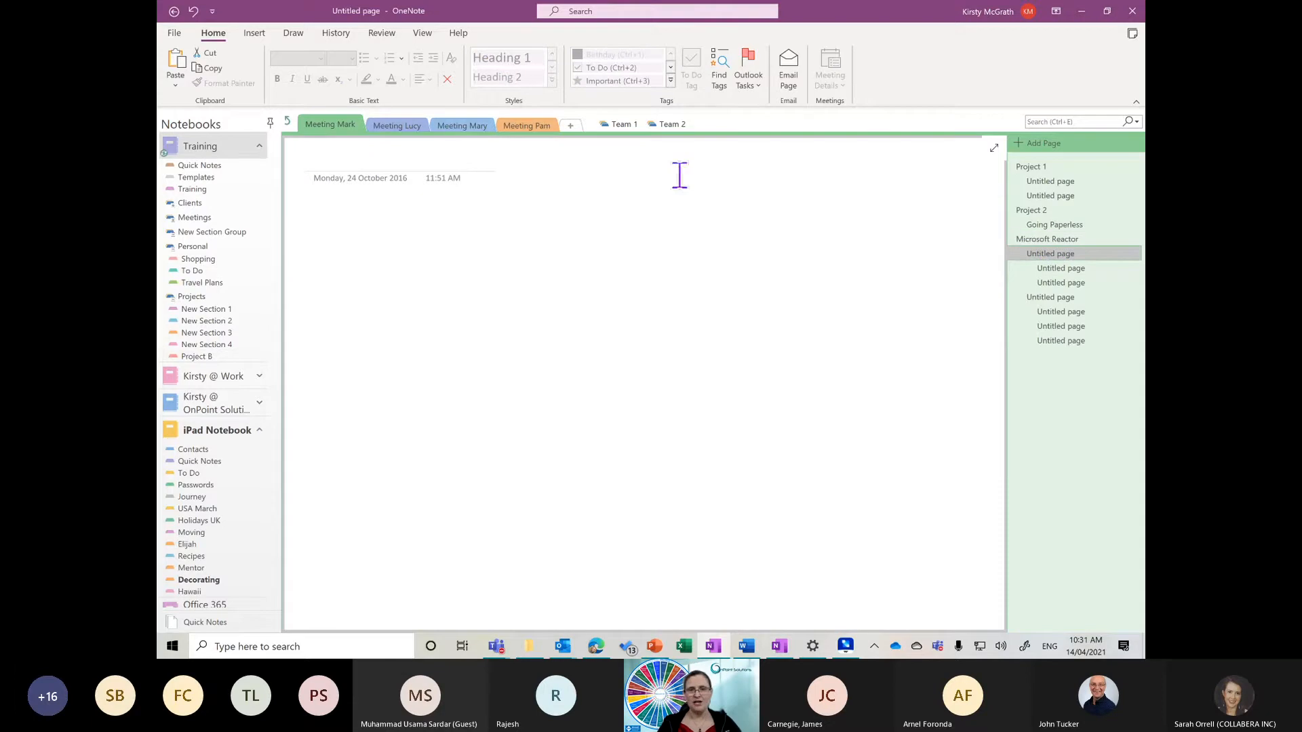
left_click(330, 158)
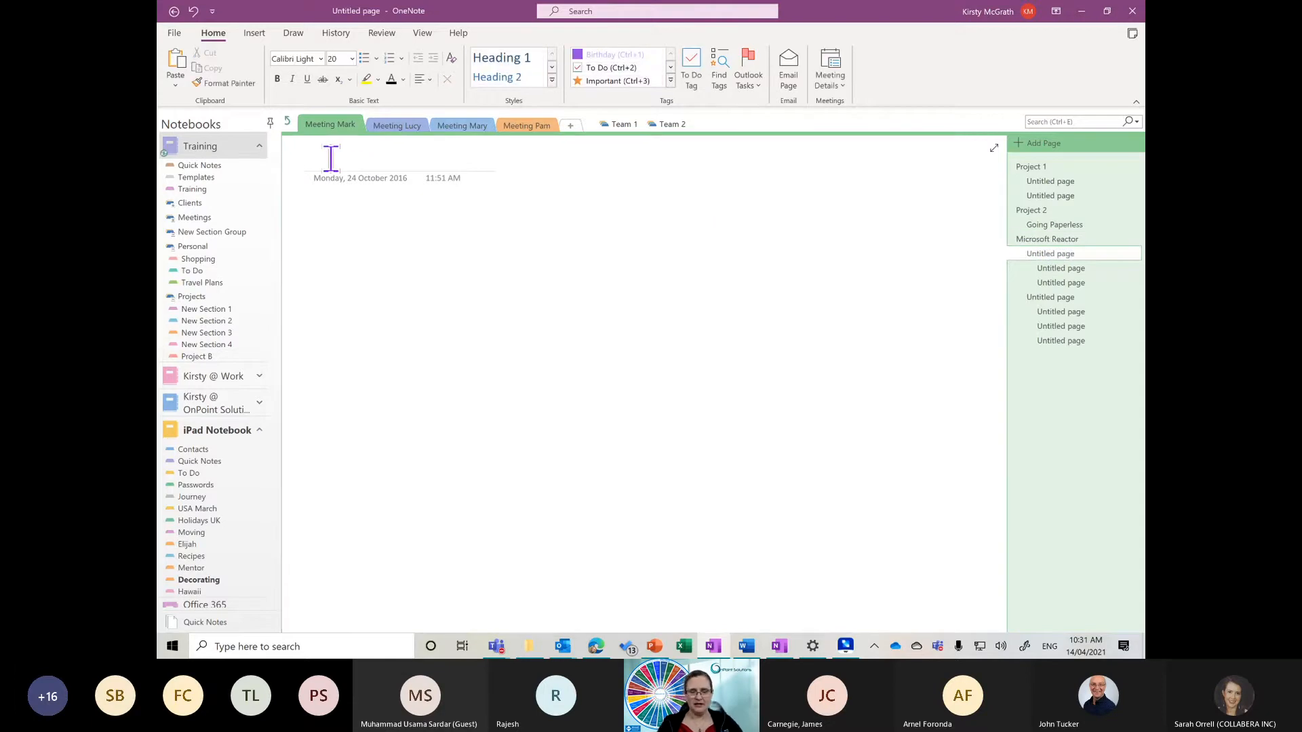
type("Adoption S")
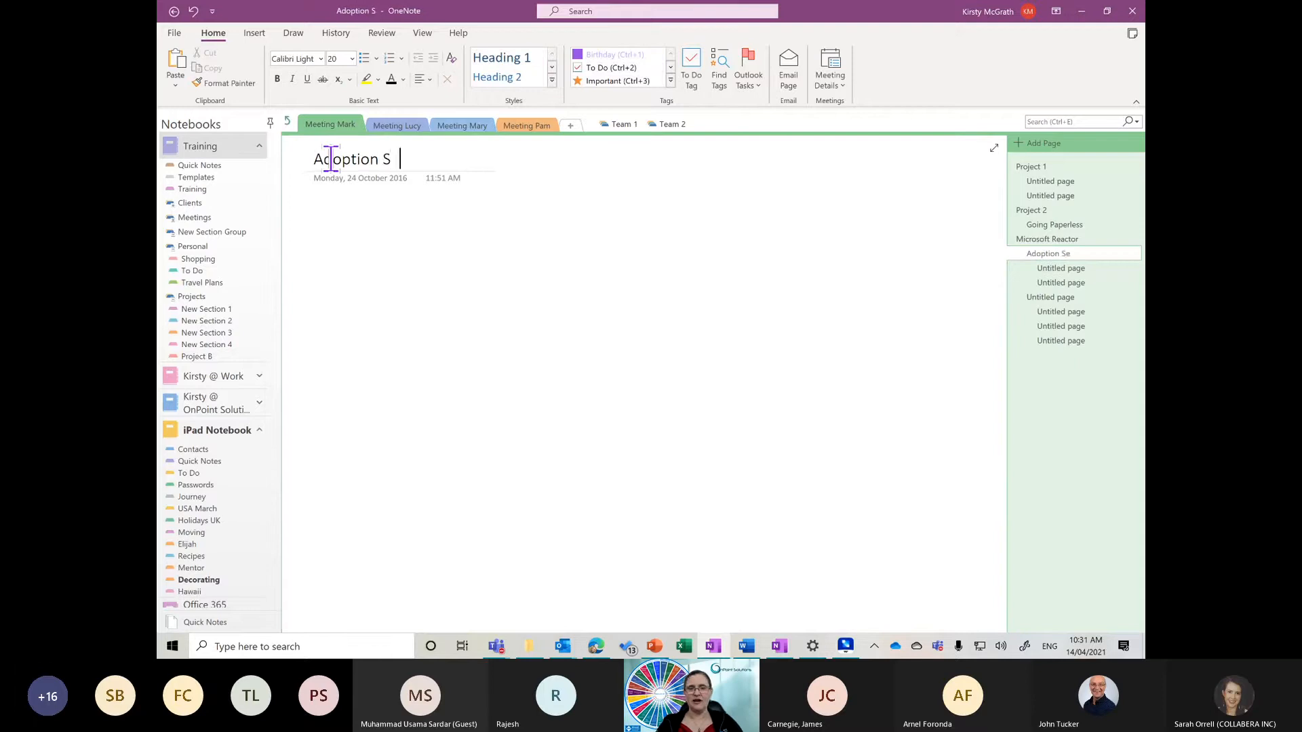
type("ession")
key("Return")
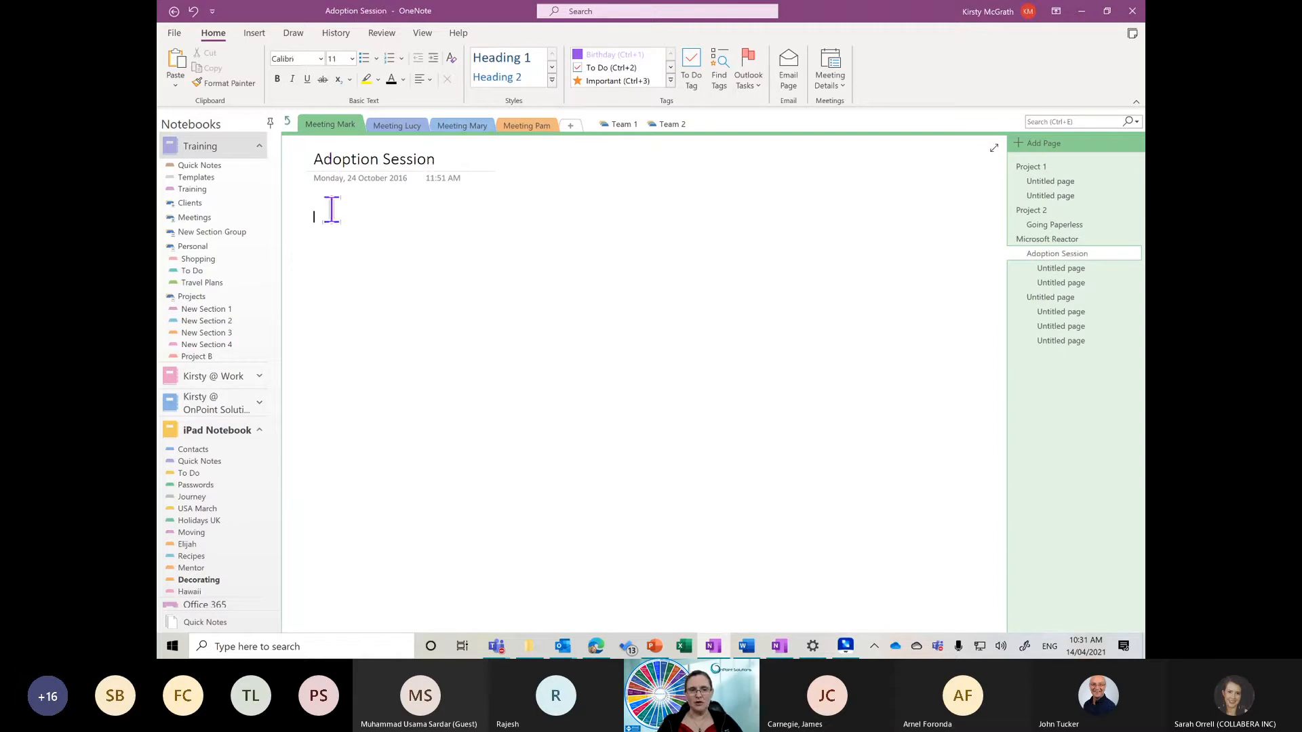
type("Speaker")
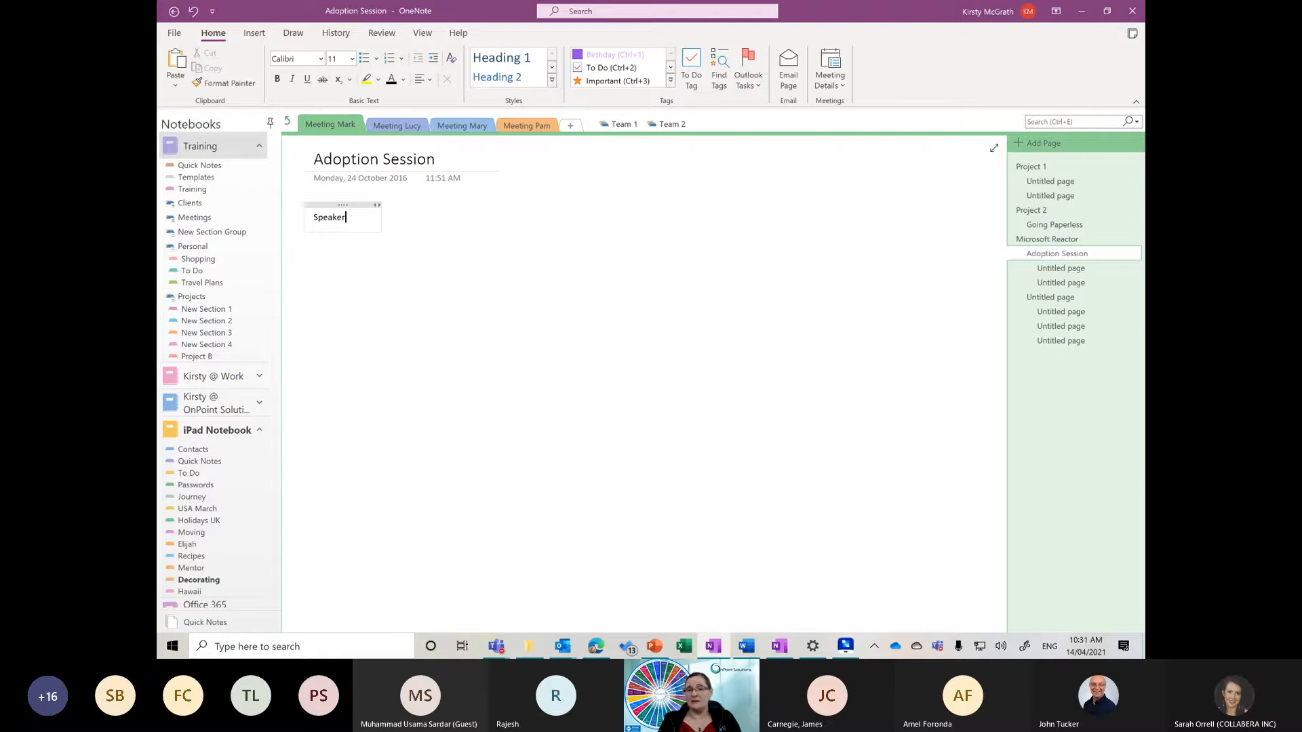
Step: Title the two second-level subpages under Adoption Session "Meeting 1" and "Meeting 2"
left_click(1062, 268)
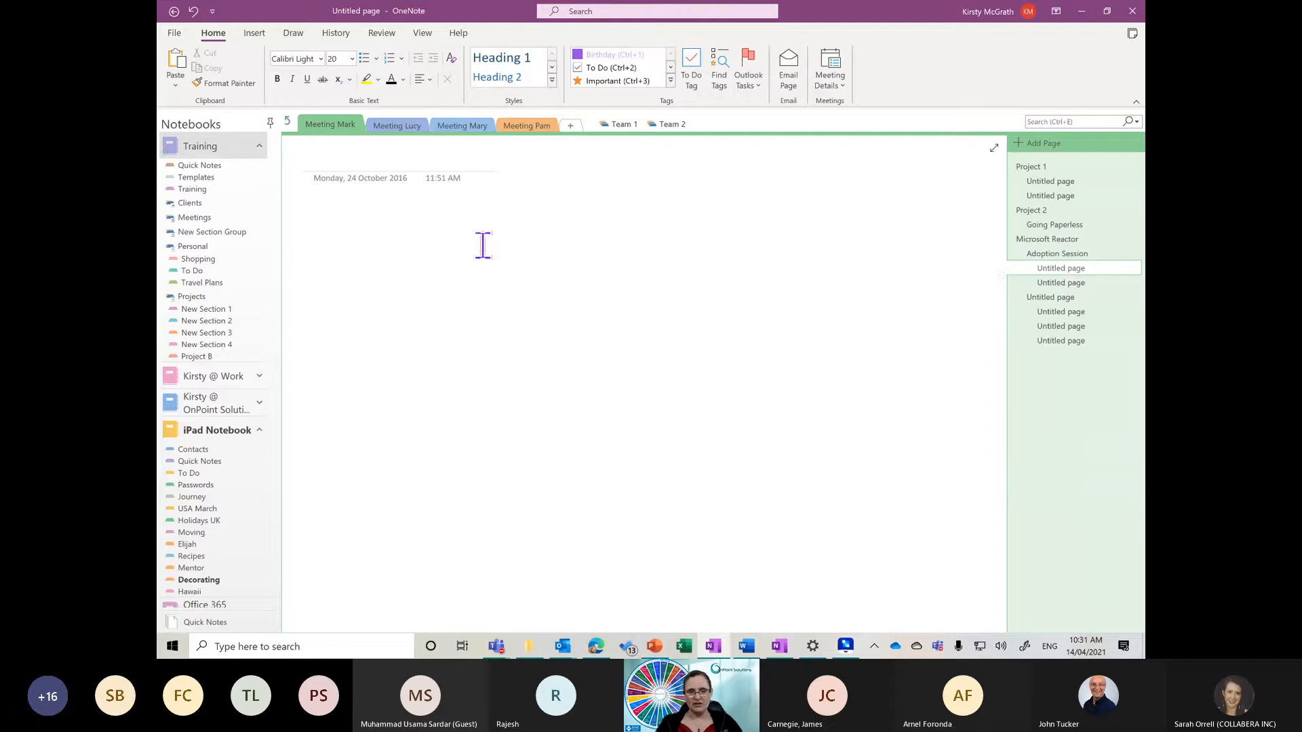
type("Meeting 1")
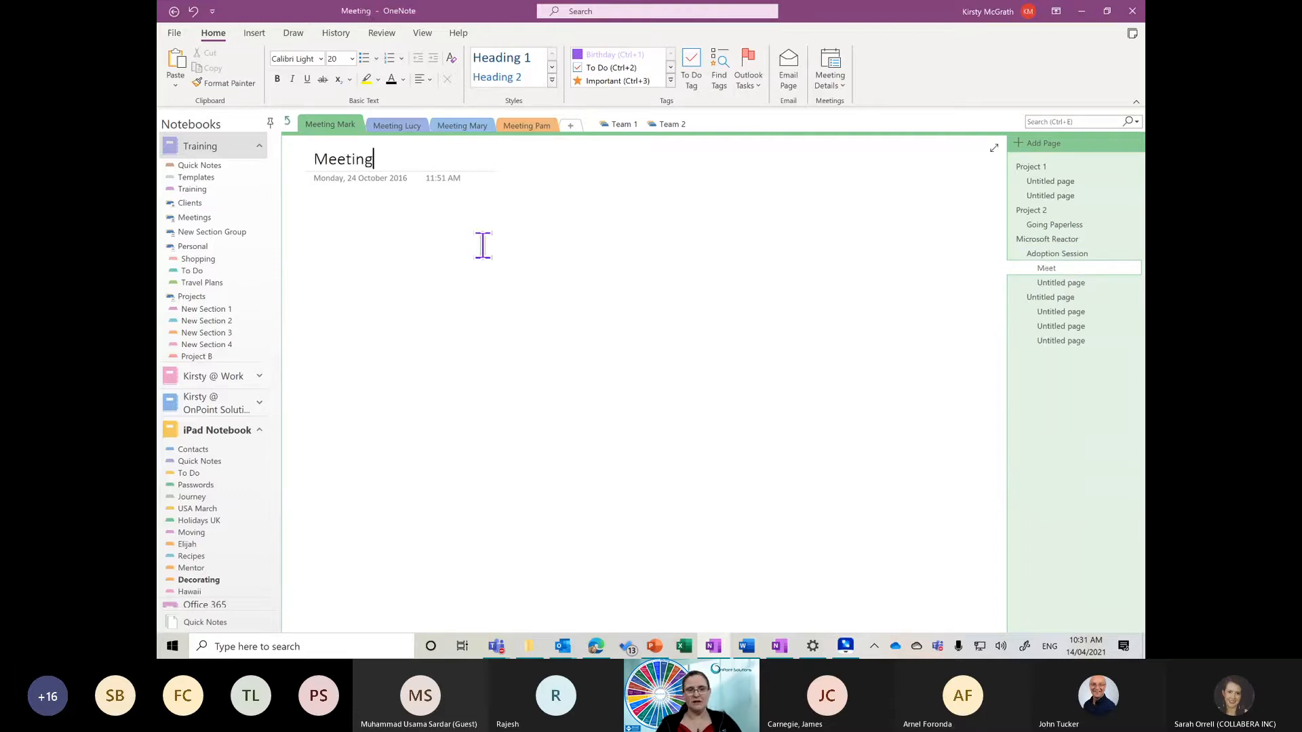
left_click(1056, 283)
type("Meetign")
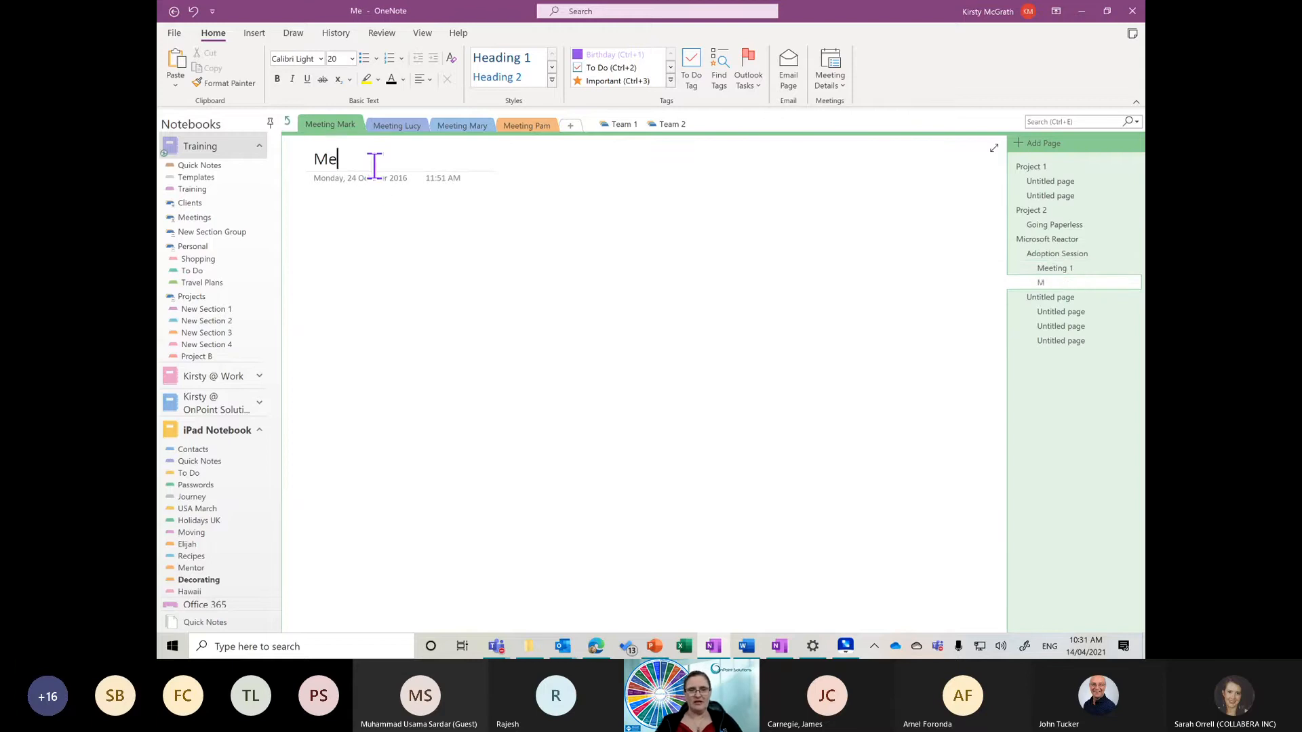
key("BackSpace")
key("BackSpace")
type("ng 2")
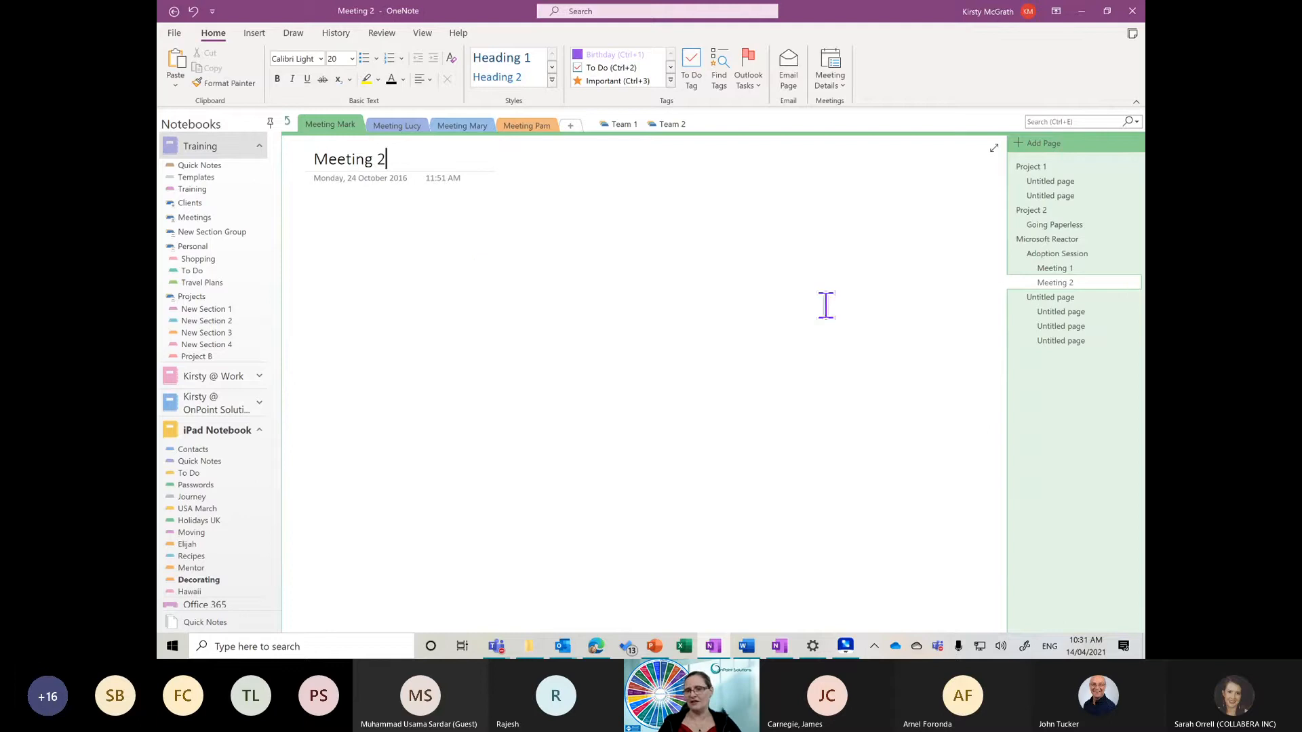
left_click(484, 274)
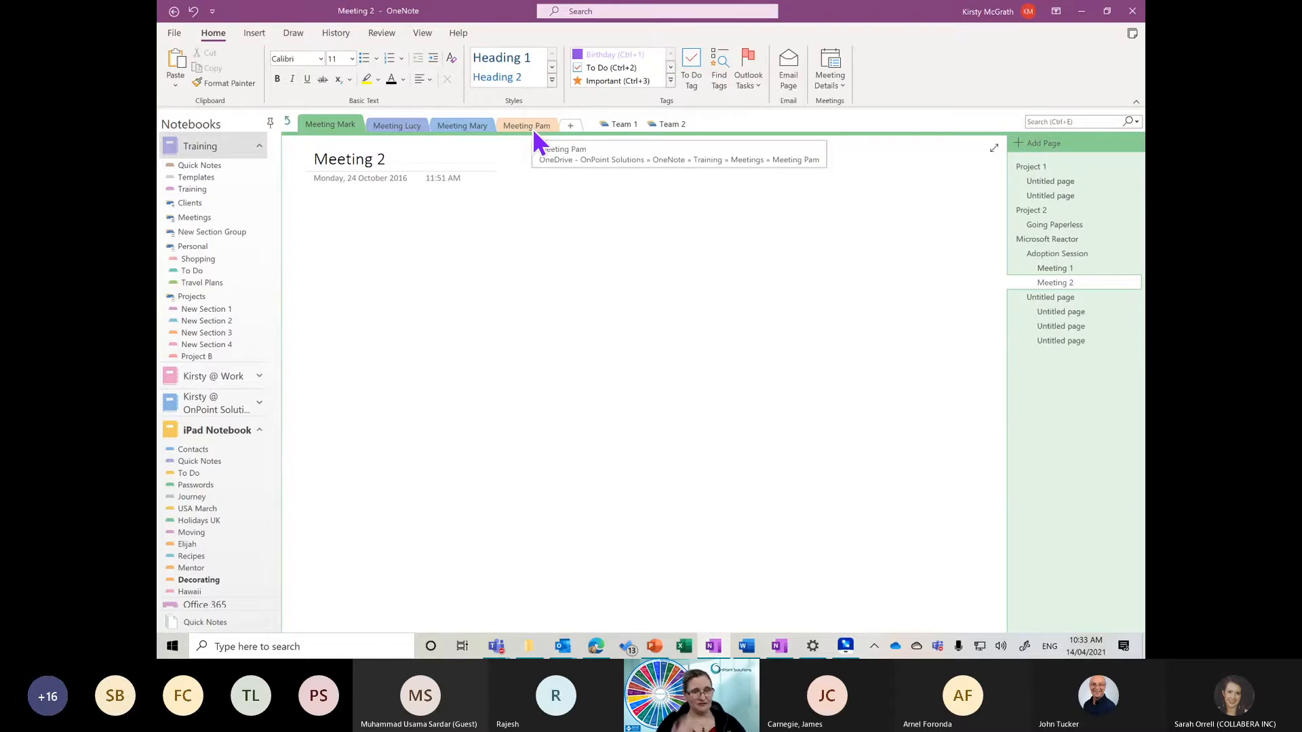
Step: Expand the work notebook, collapse its Microsoft section group, and view the Content Creation Timing page in Quick Notes
left_click(257, 376)
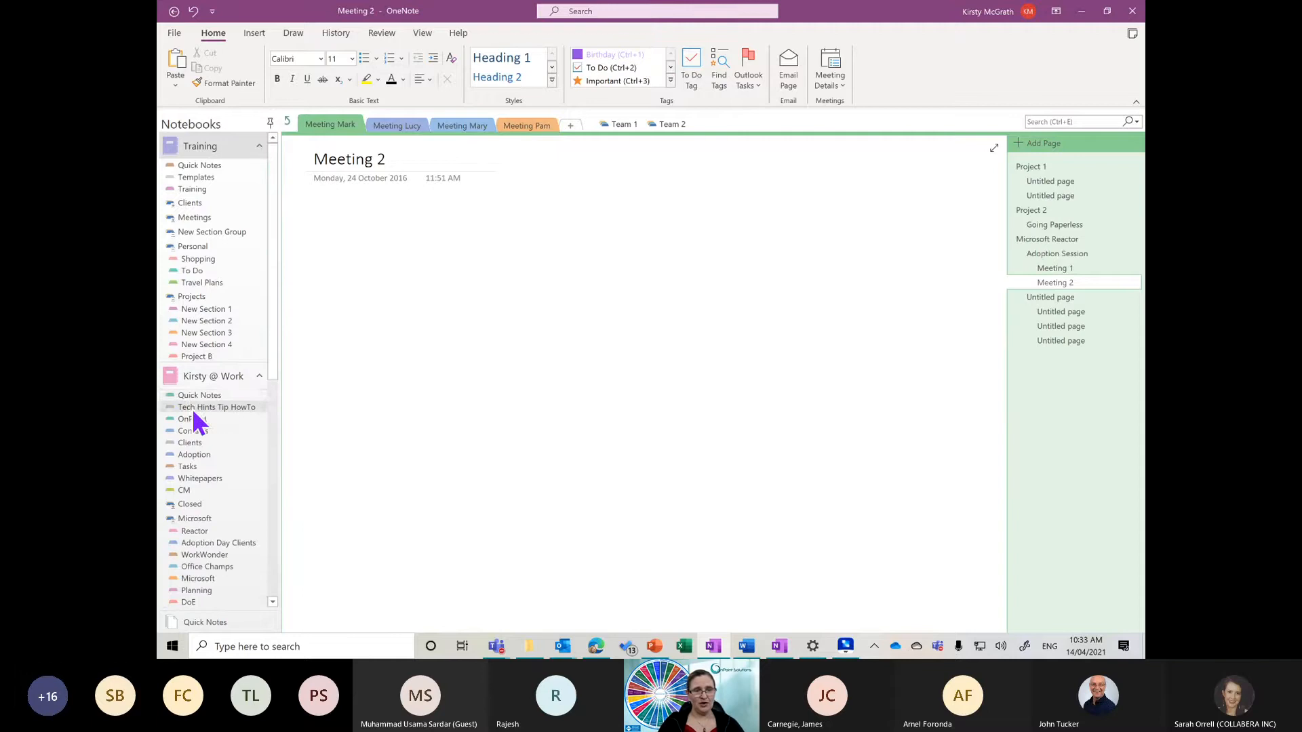
left_click(172, 523)
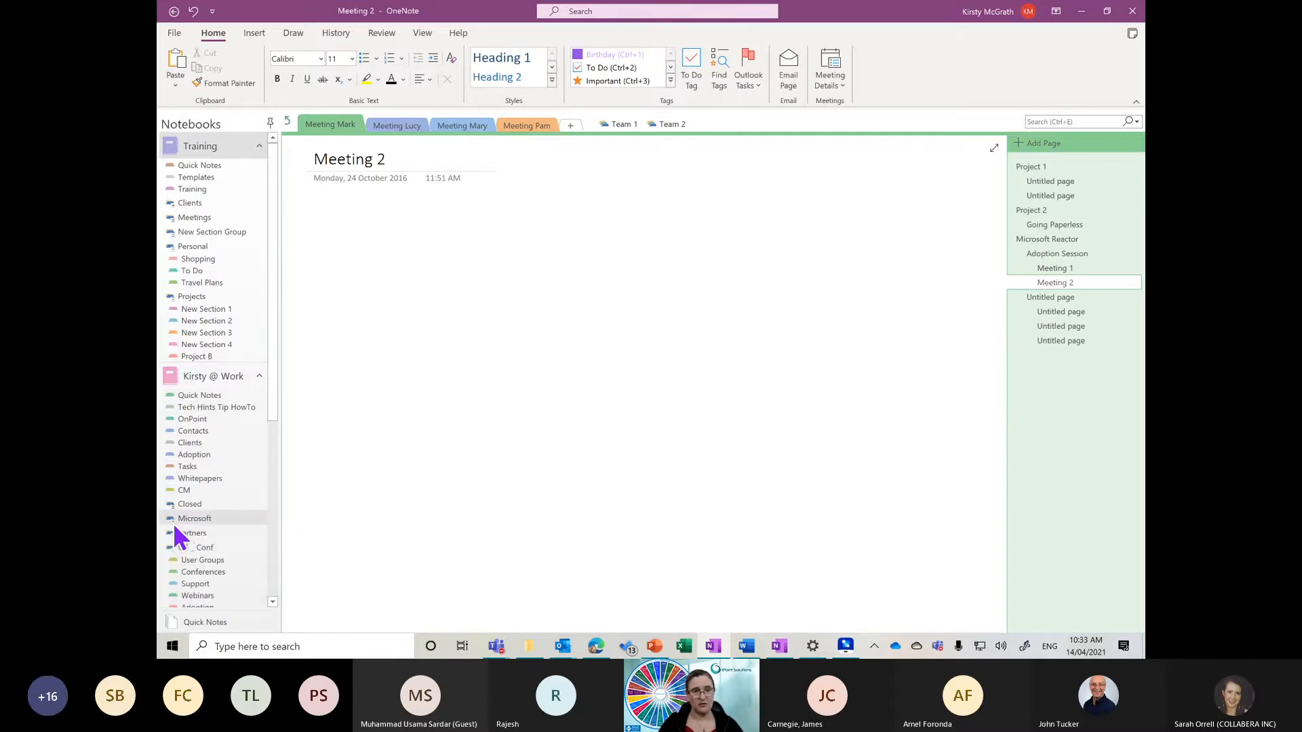
left_click(232, 394)
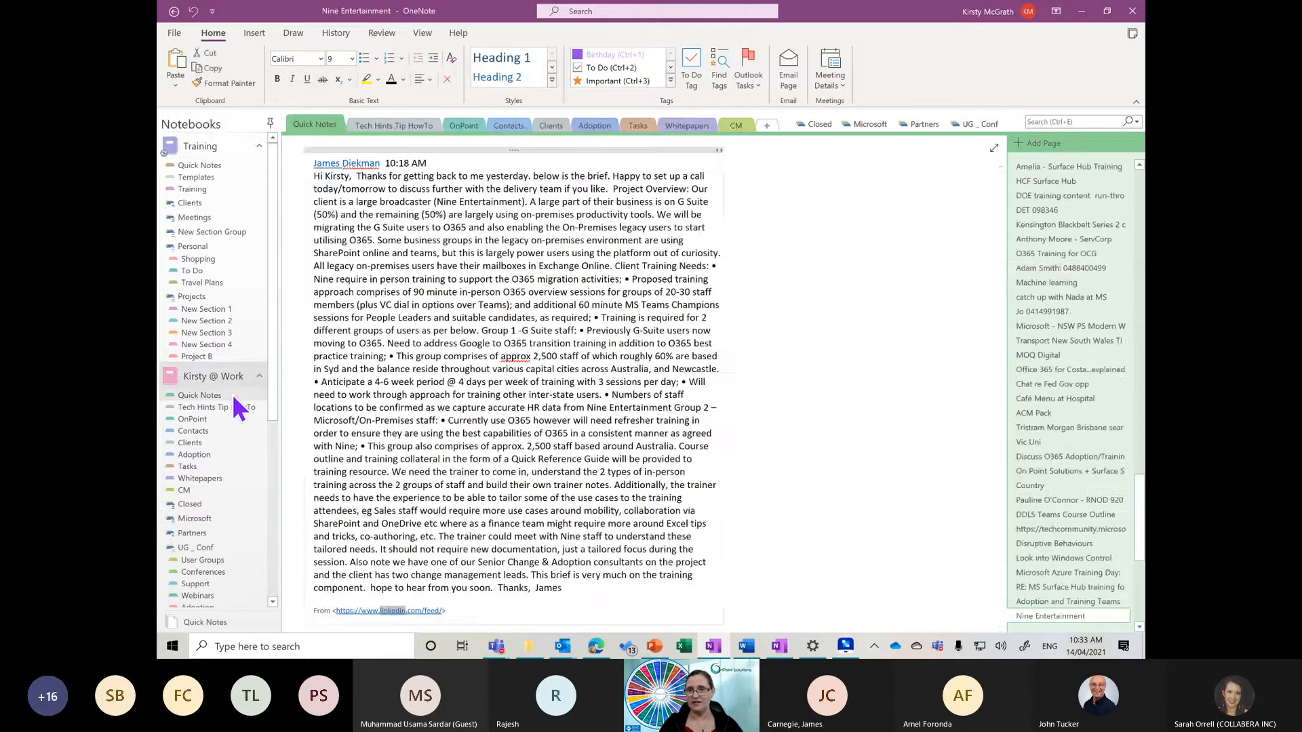
left_click_drag(1139, 522, 1139, 245)
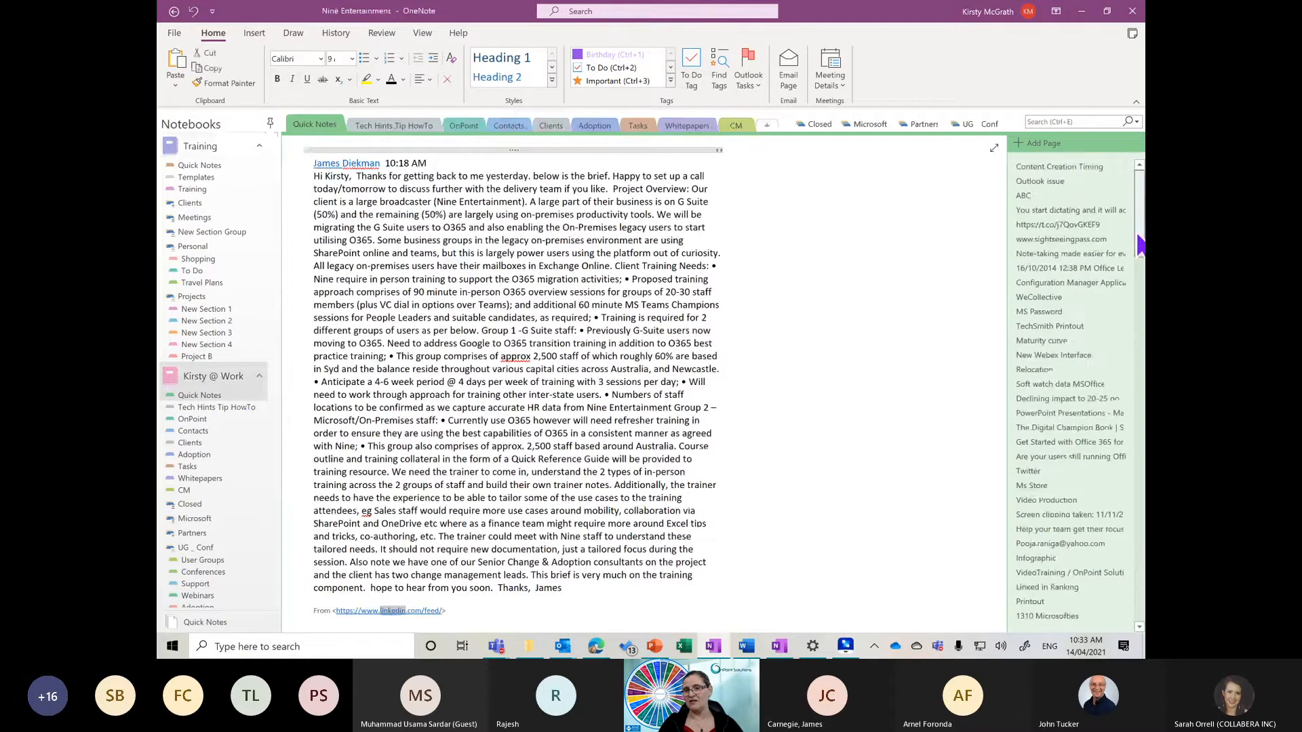
left_click(1074, 168)
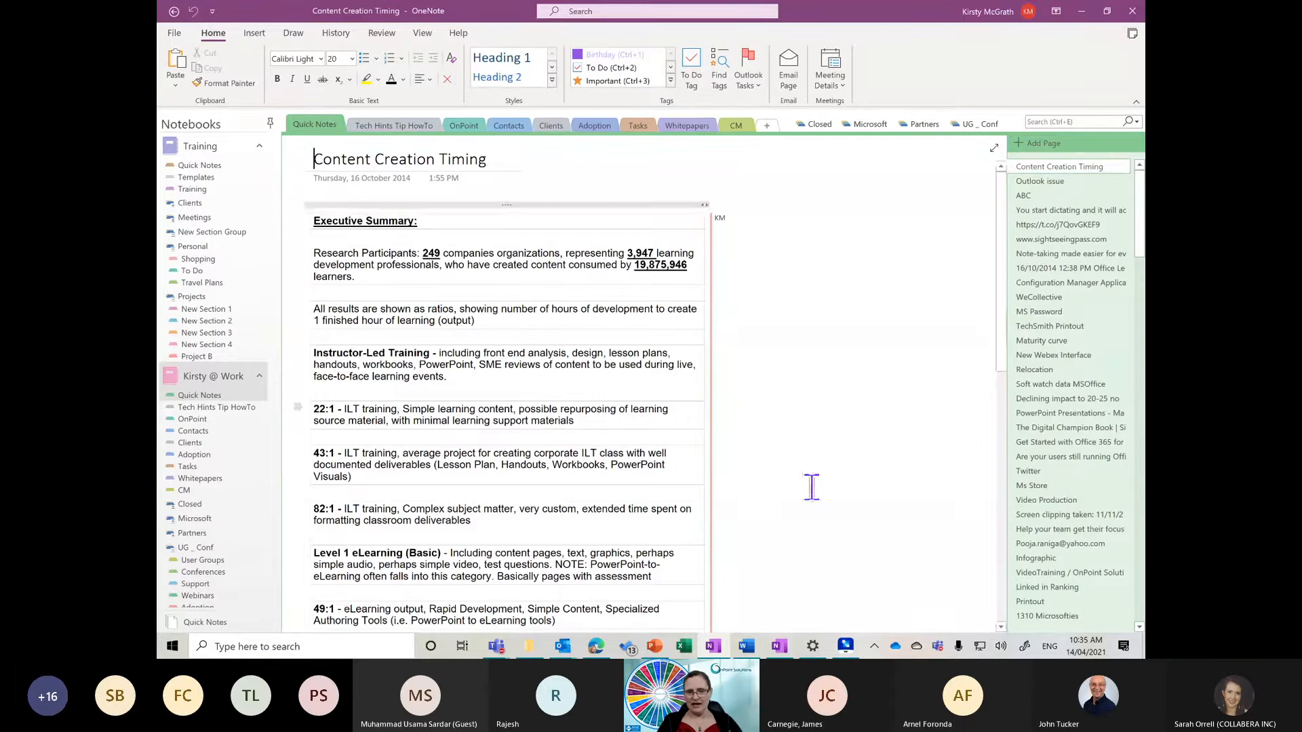
Step: Switch to OneNote for Windows 10 and open the Training Test notebook
left_click(779, 646)
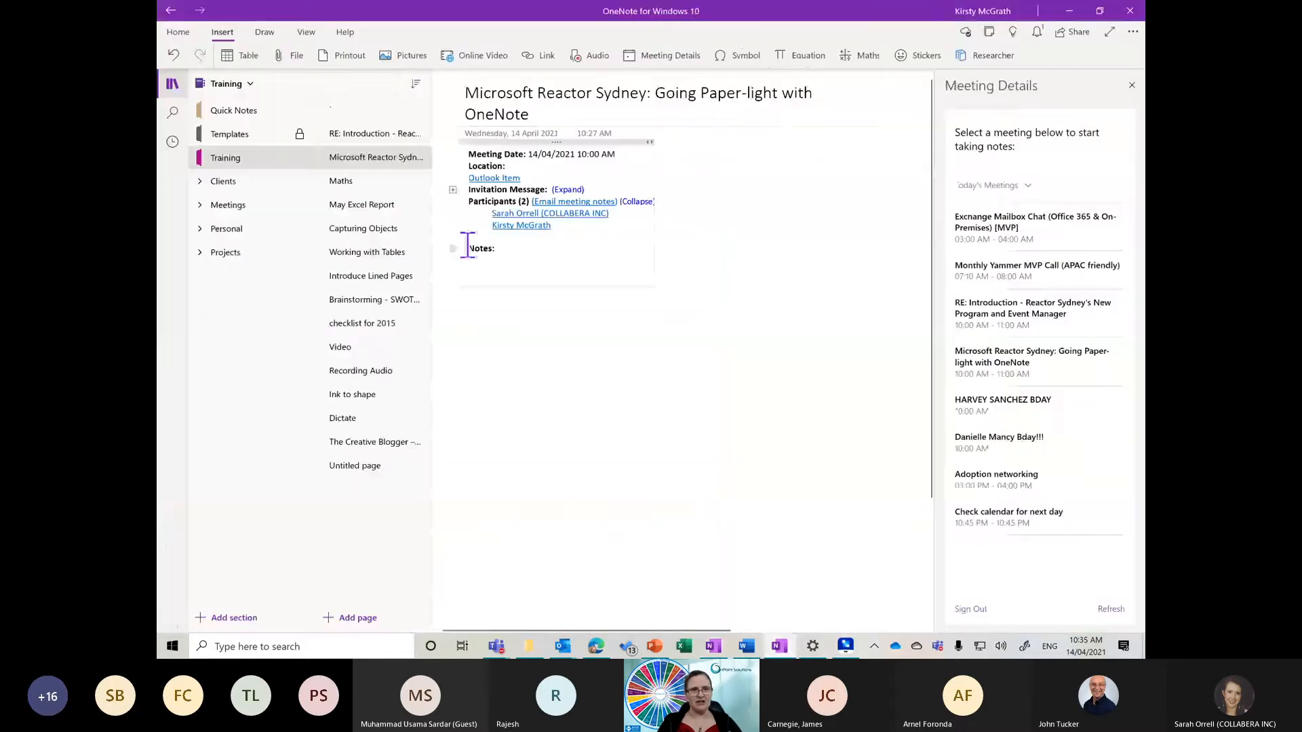
left_click(248, 85)
left_click(243, 256)
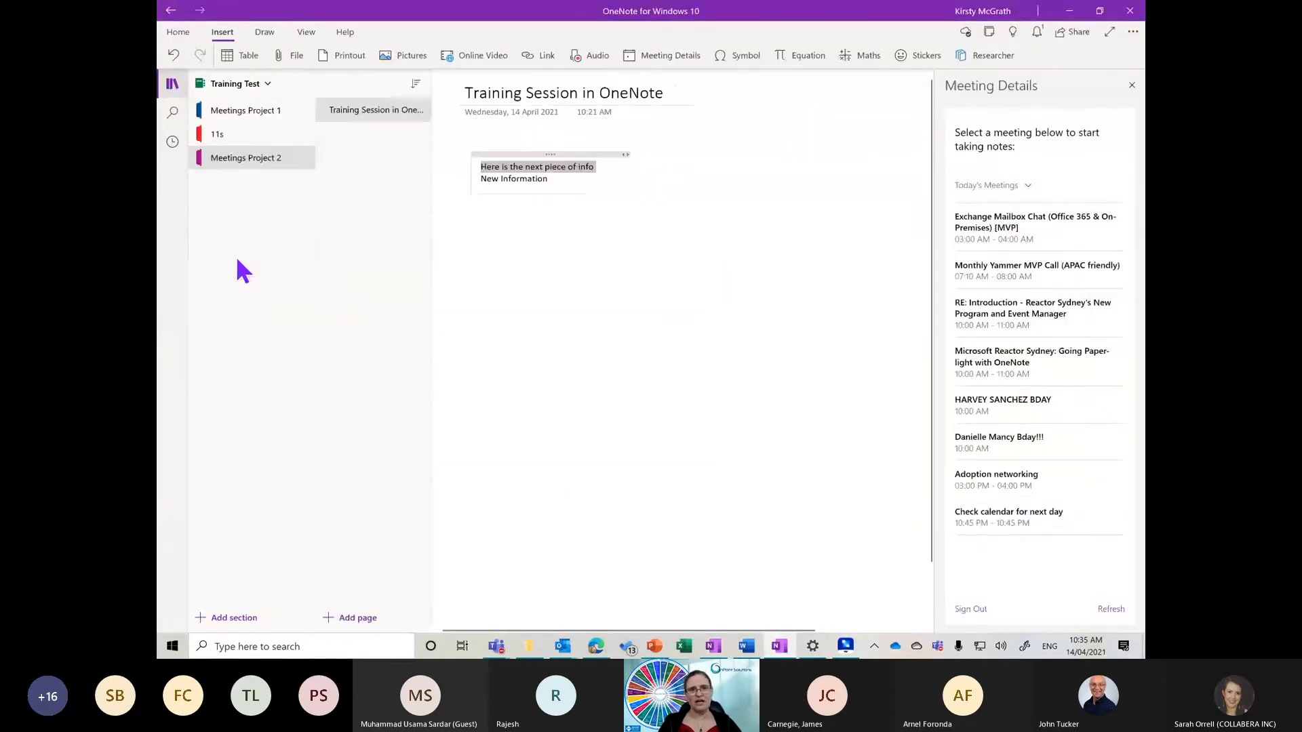
Step: Create a copyable sharing link for the Training Test notebook that lets anyone with the link edit
left_click(1077, 34)
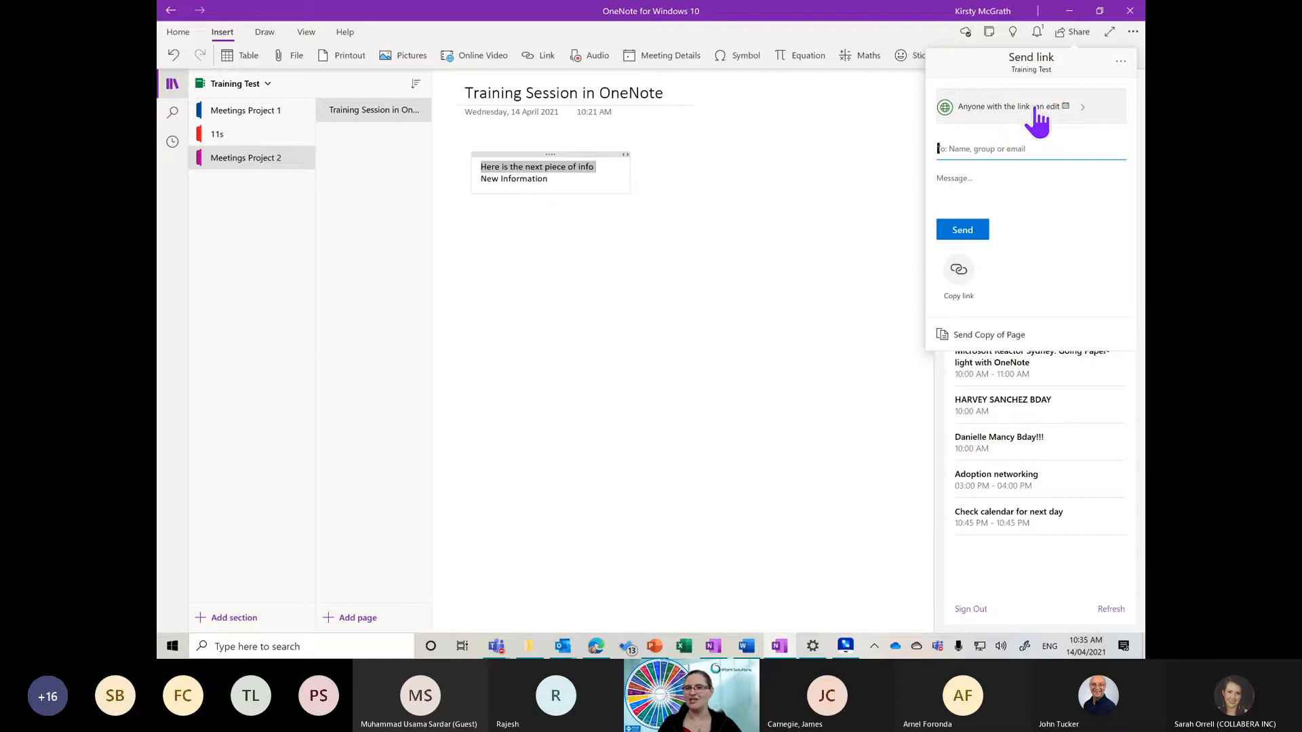
left_click(964, 269)
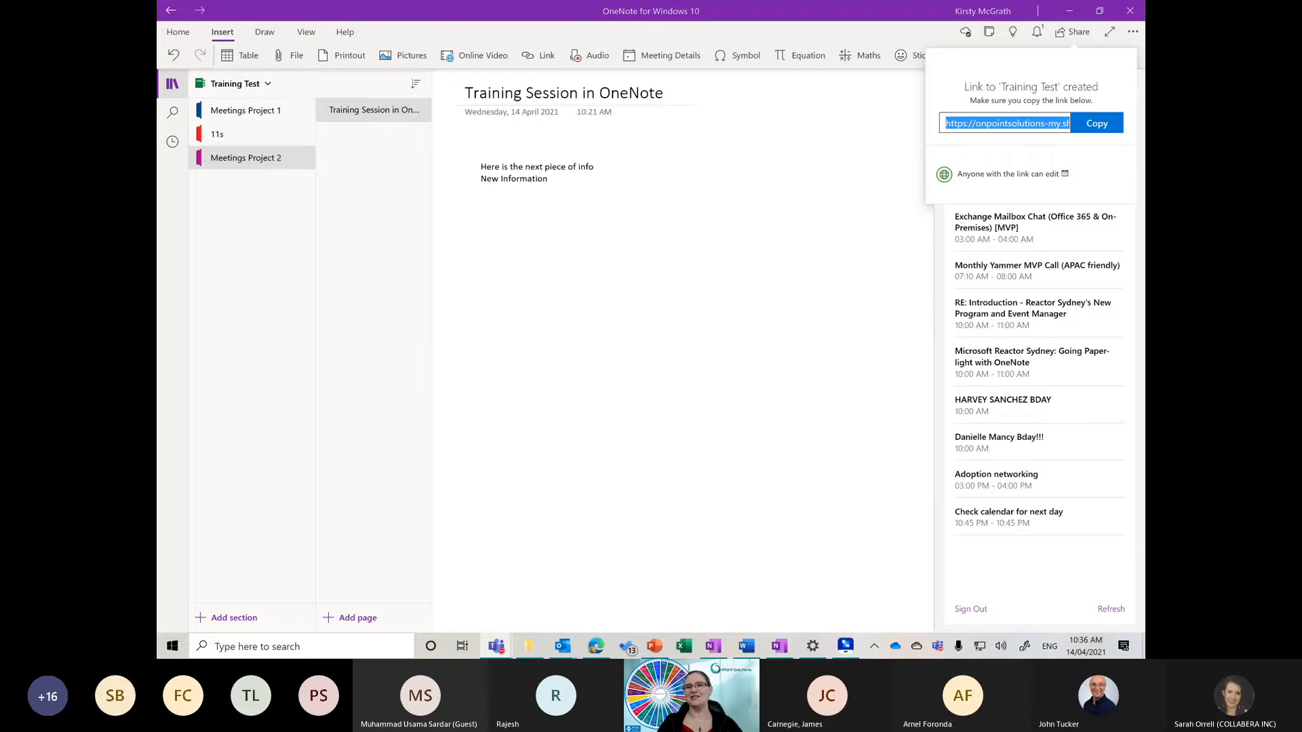
left_click(532, 255)
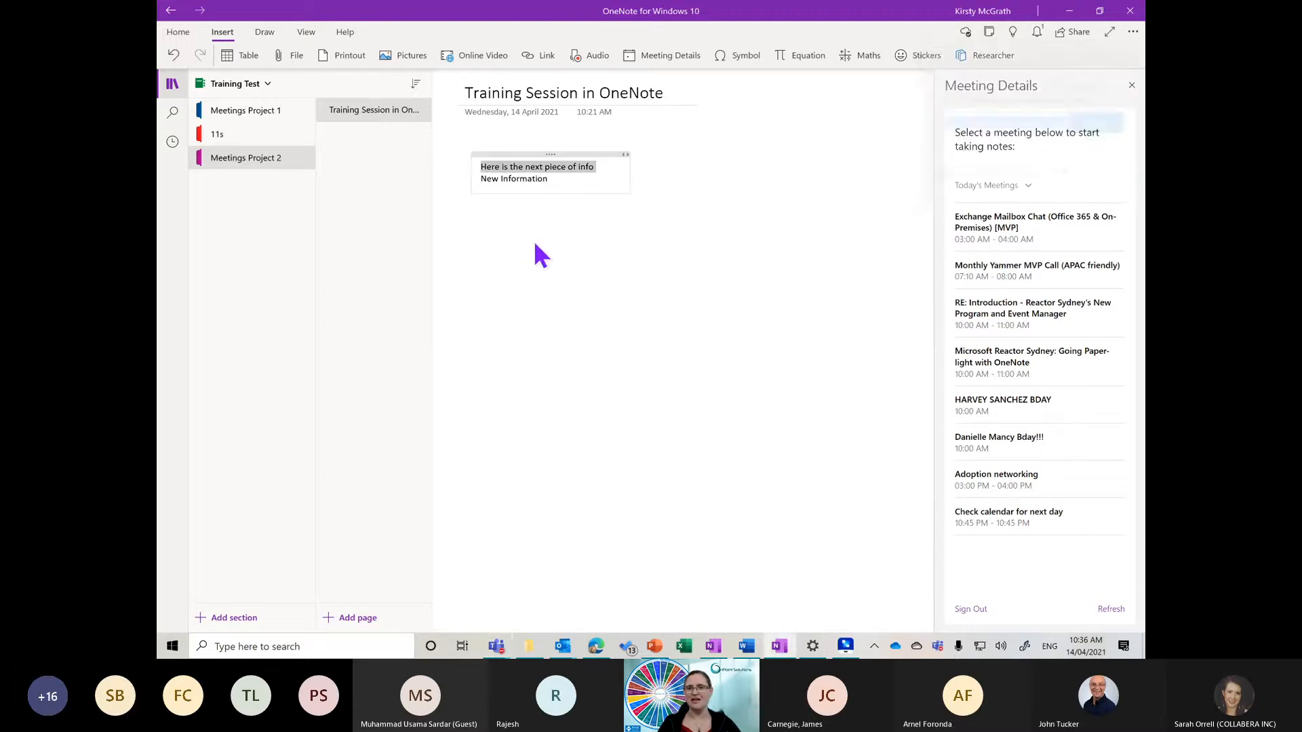
Step: Close the Meeting Details pane and open the Meetings Project 1 section
left_click(1131, 85)
left_click(572, 310)
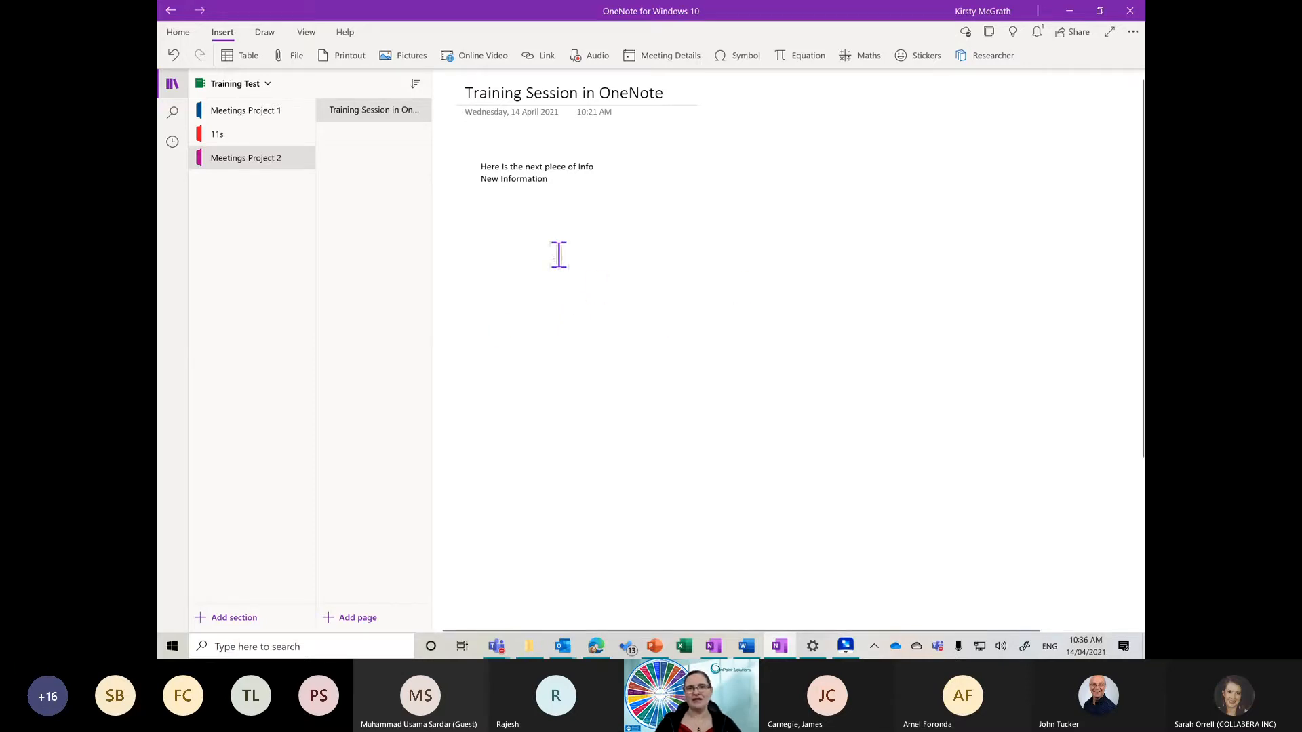
left_click(493, 170)
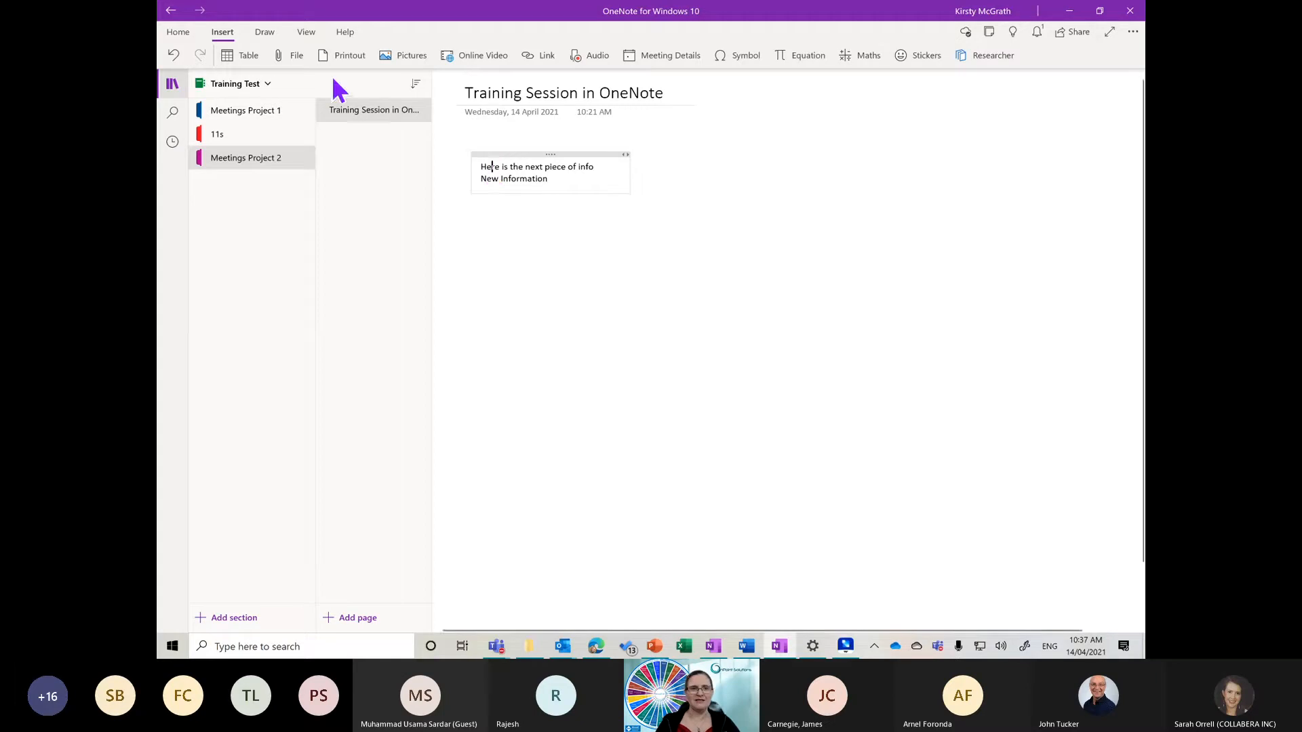
left_click(244, 119)
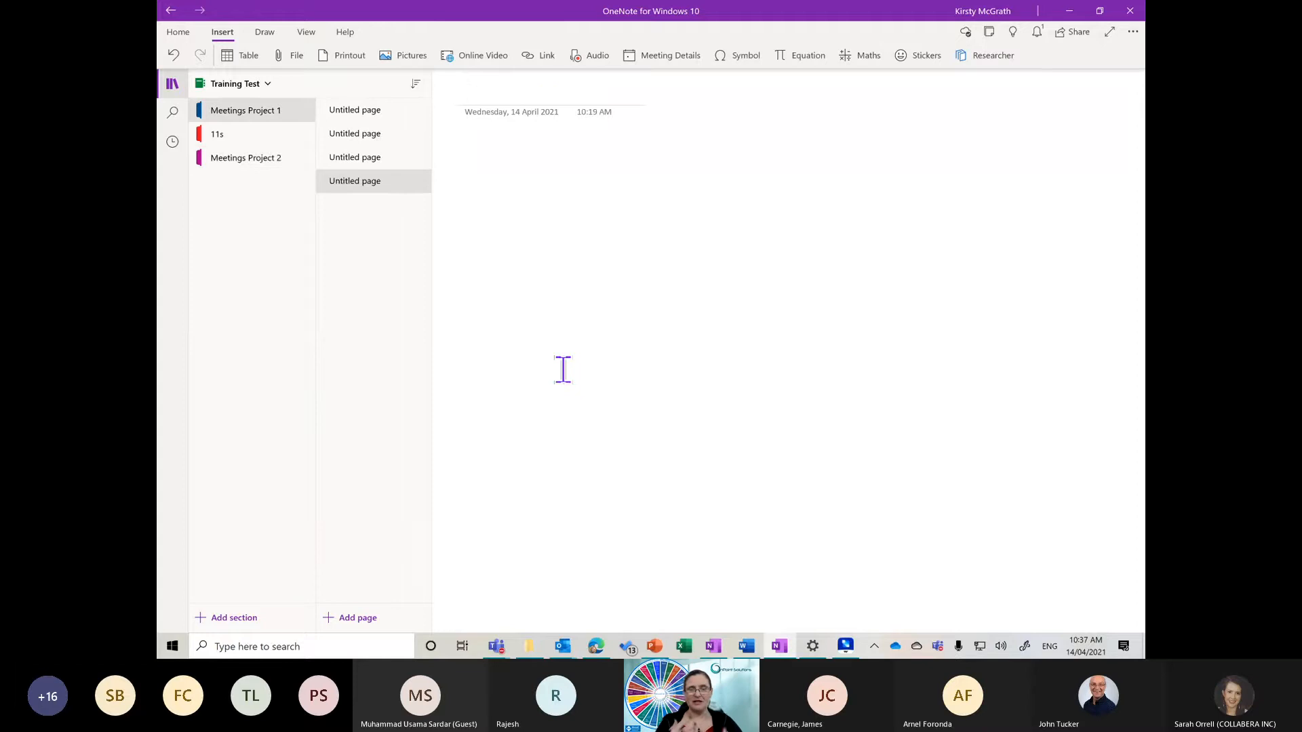
Step: Return to desktop OneNote, view Quick Notes in the Training notebook, and collapse the work notebook
left_click(1068, 8)
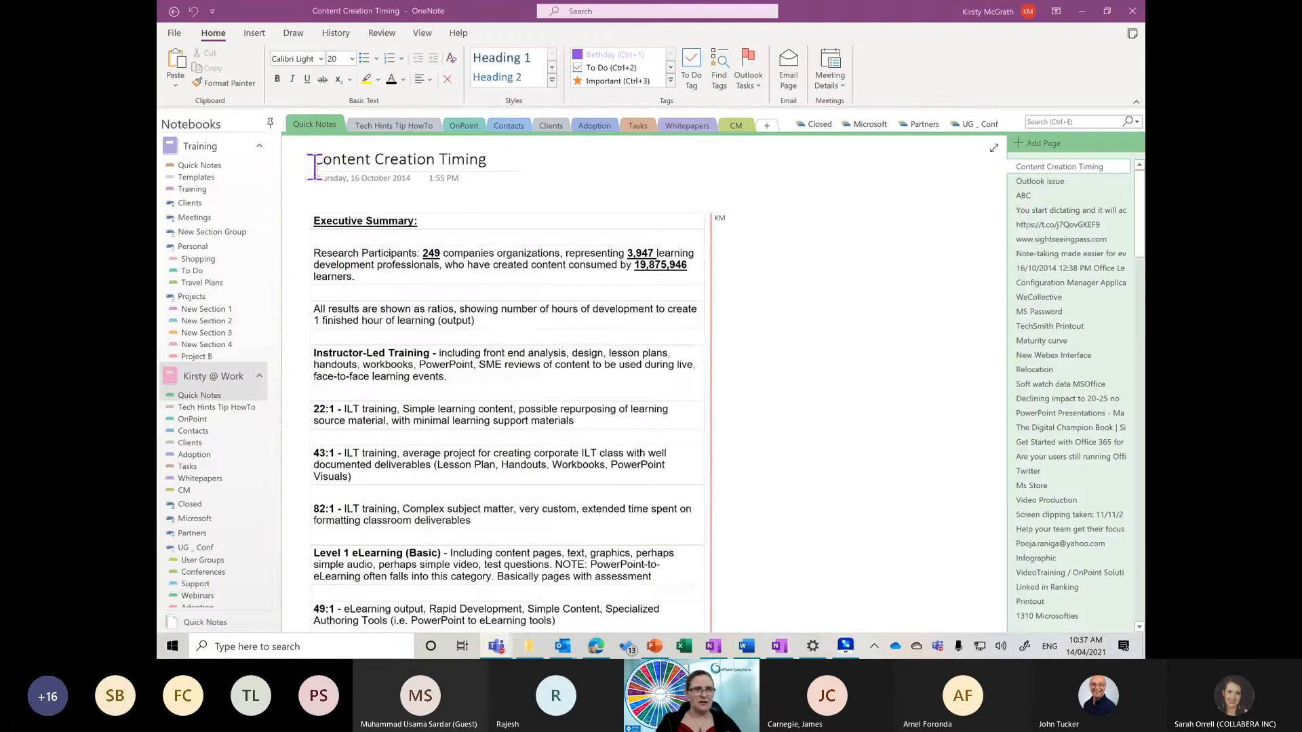
left_click(202, 165)
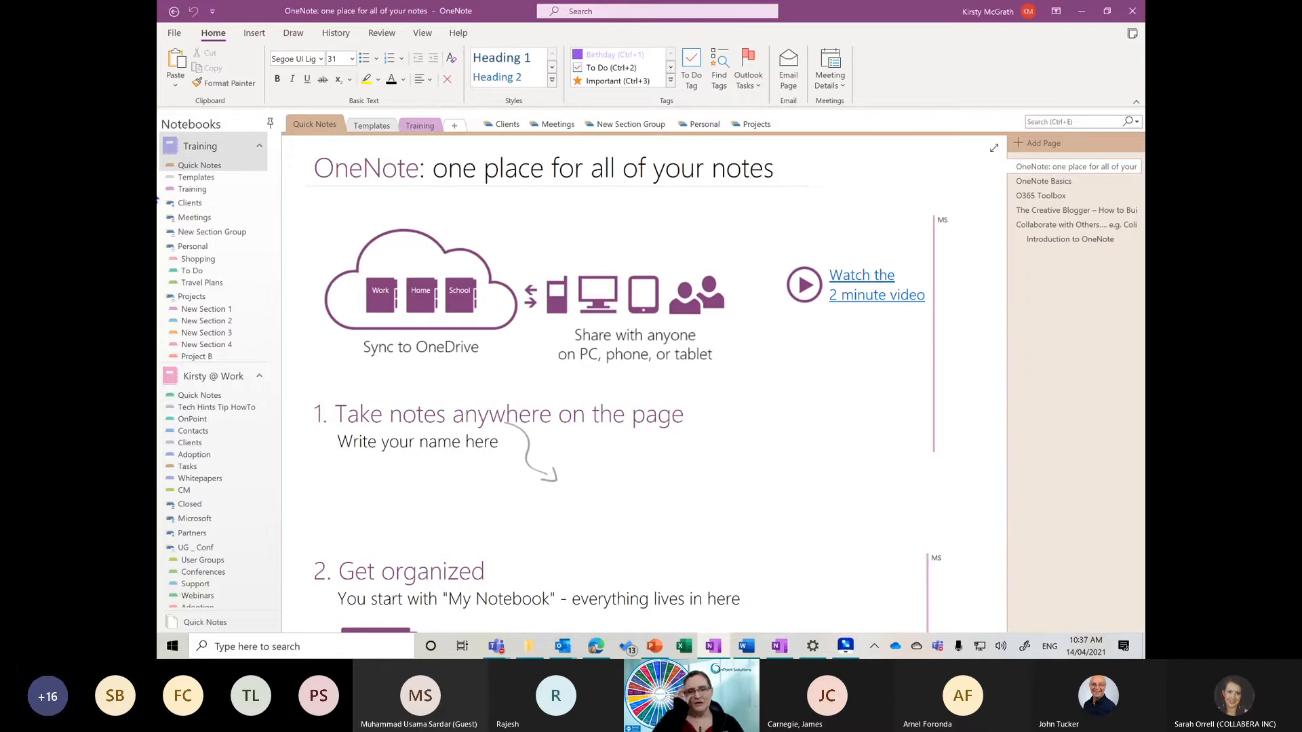
left_click(259, 377)
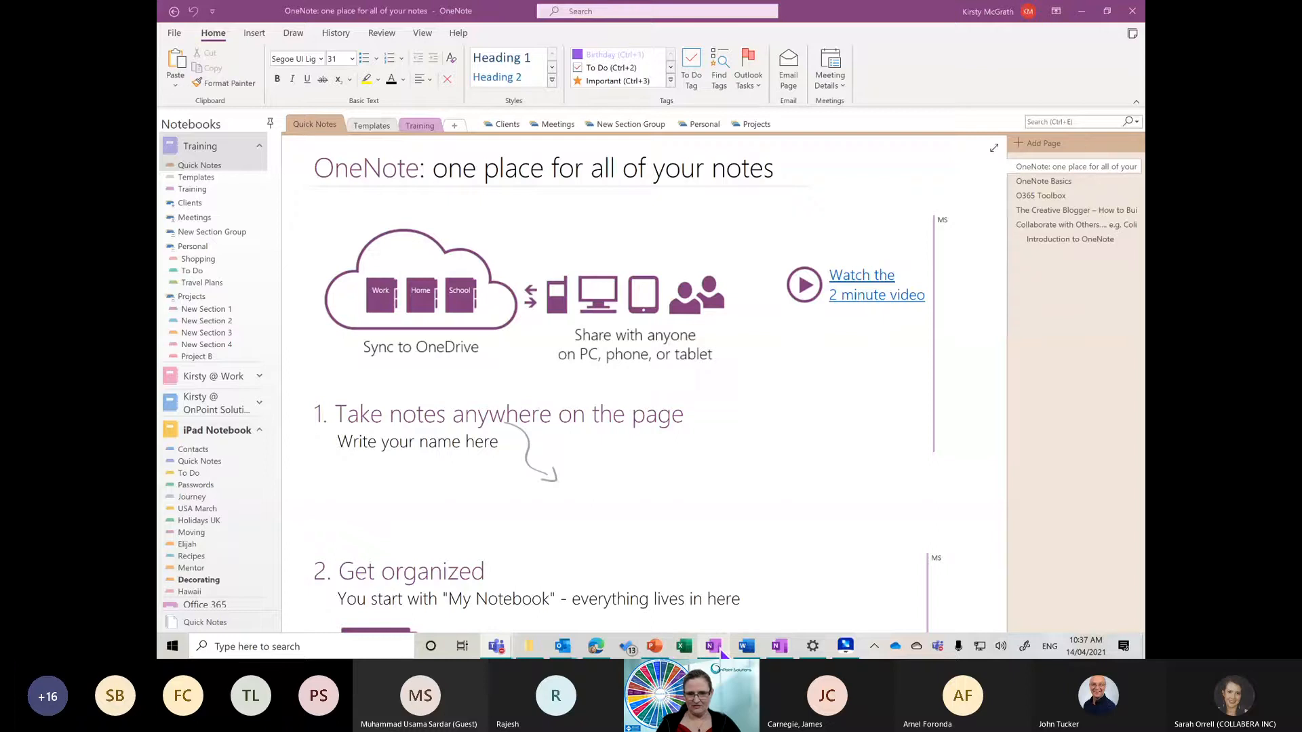
Step: Switch back to OneNote for Windows 10 and generate the Training Test notebook's edit link again for copying
left_click(780, 648)
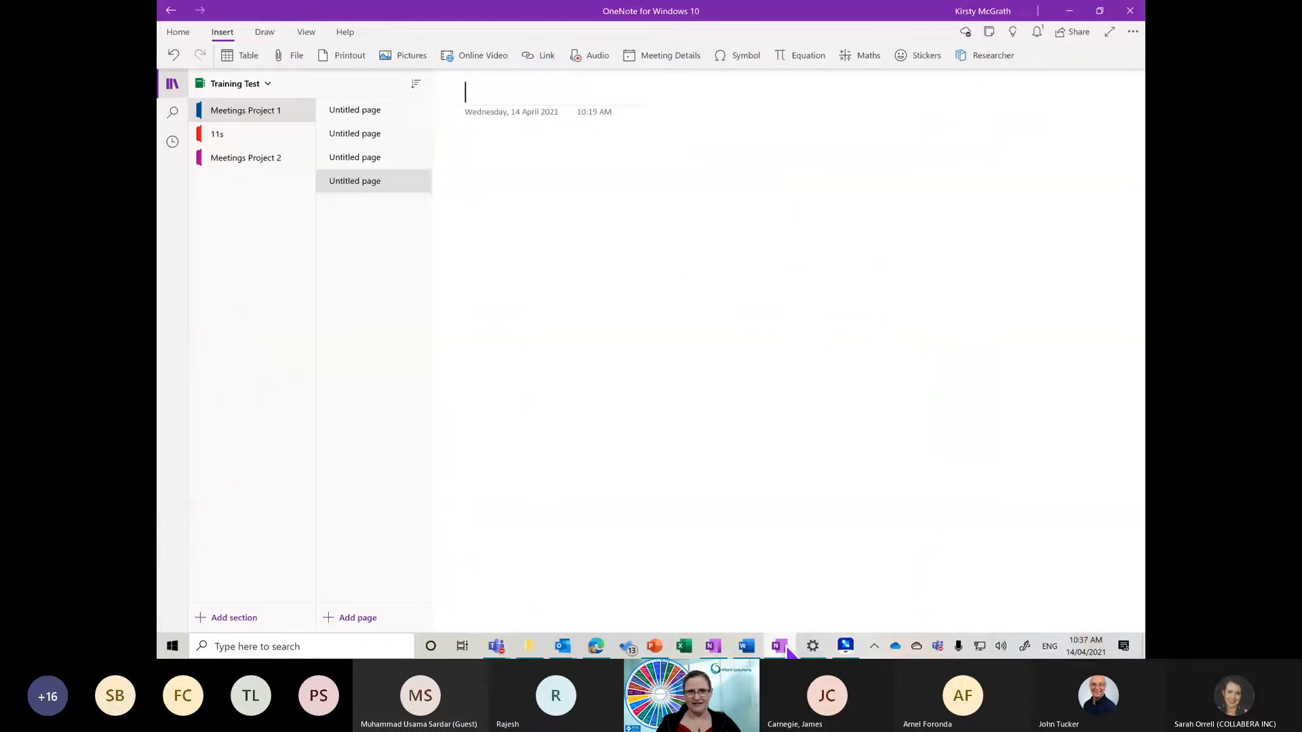
left_click(1091, 36)
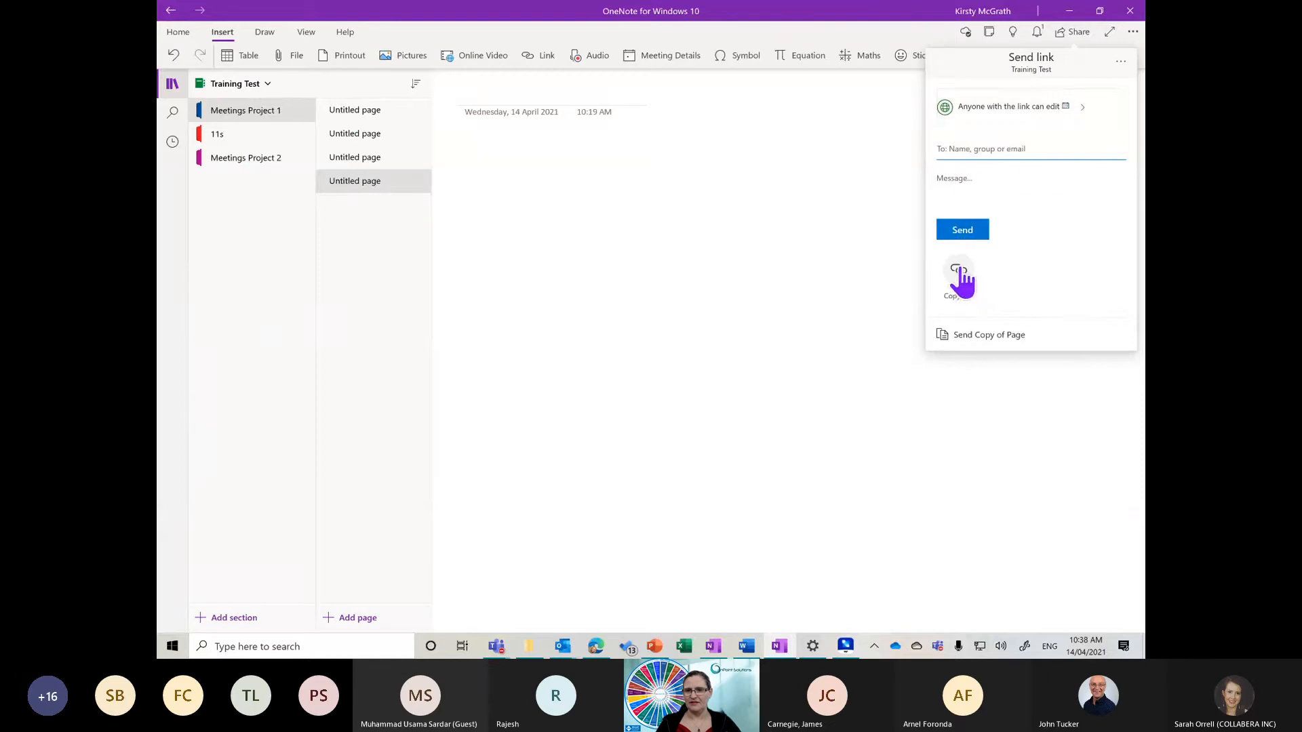
left_click(960, 267)
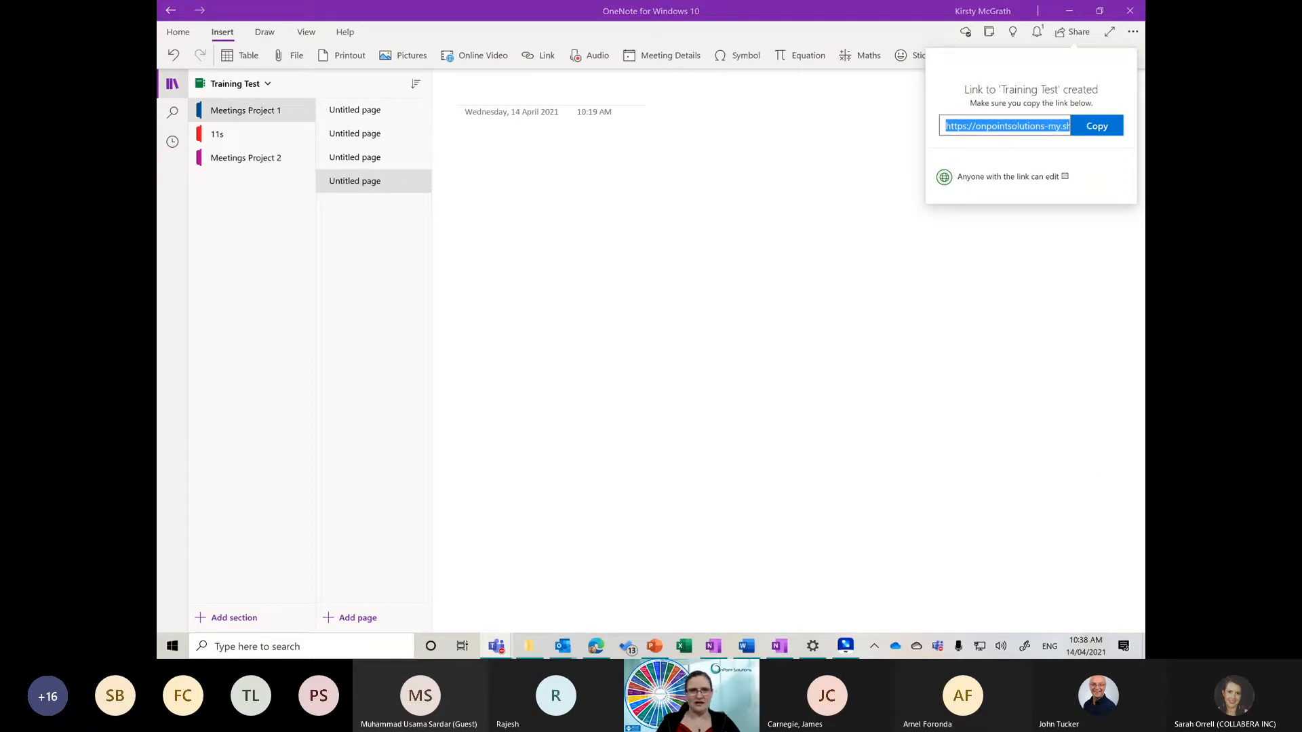
Step: Dismiss the sharing link and view the available options for the Training Test notebook in the notebook list
left_click(889, 324)
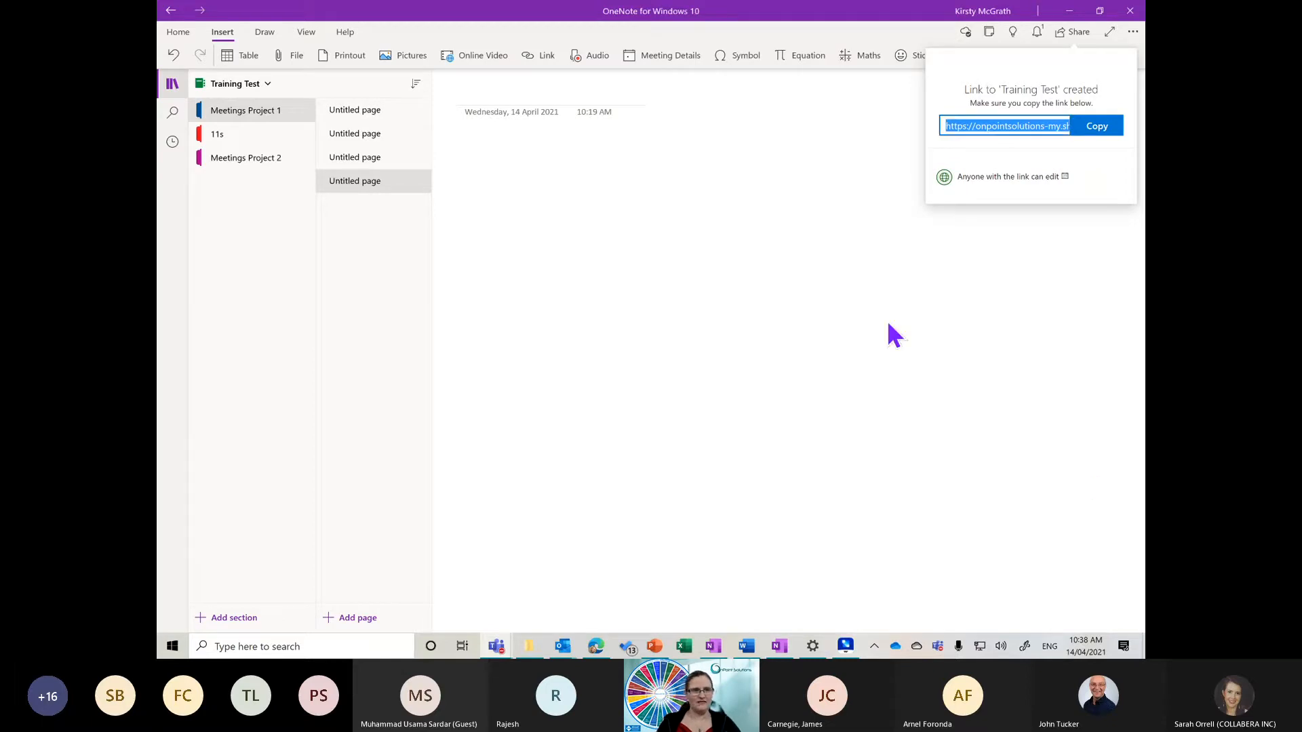
left_click(244, 84)
right_click(242, 258)
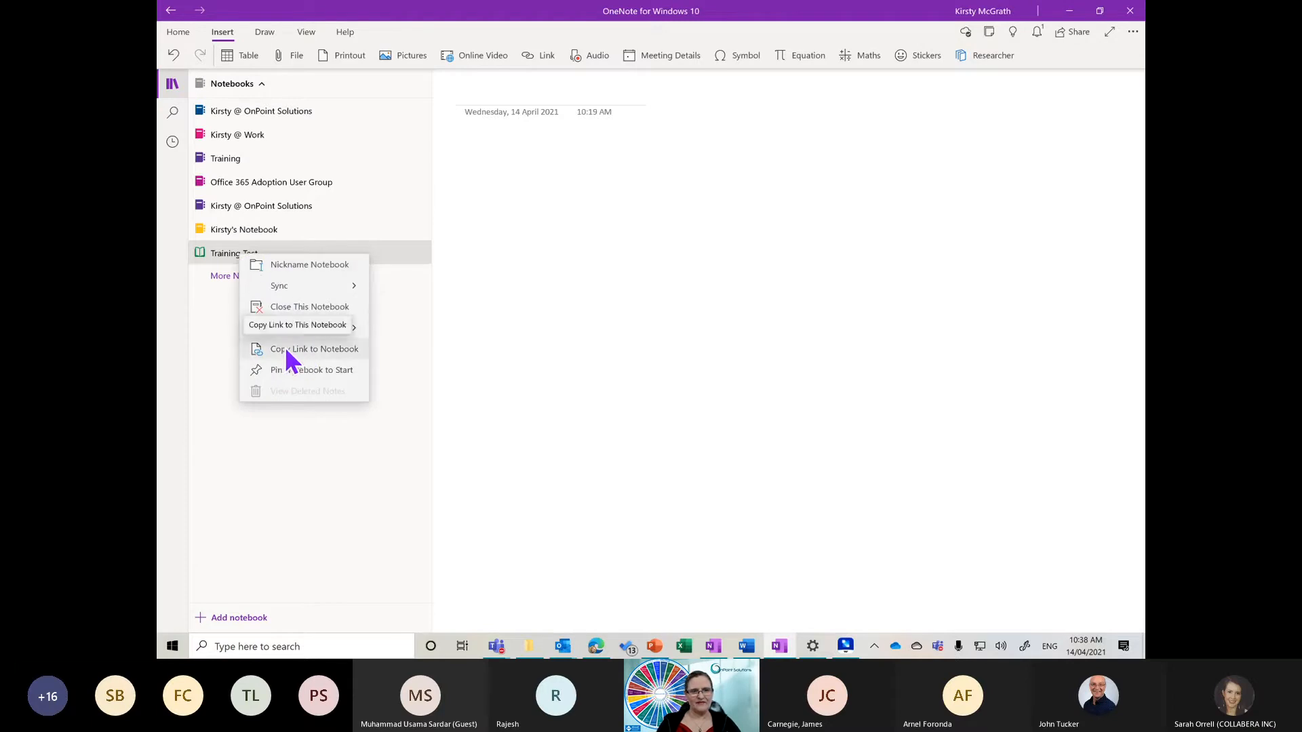
Step: Create a sharing link for the Training Test notebook for anyone with the link, with editing disallowed
left_click(1077, 30)
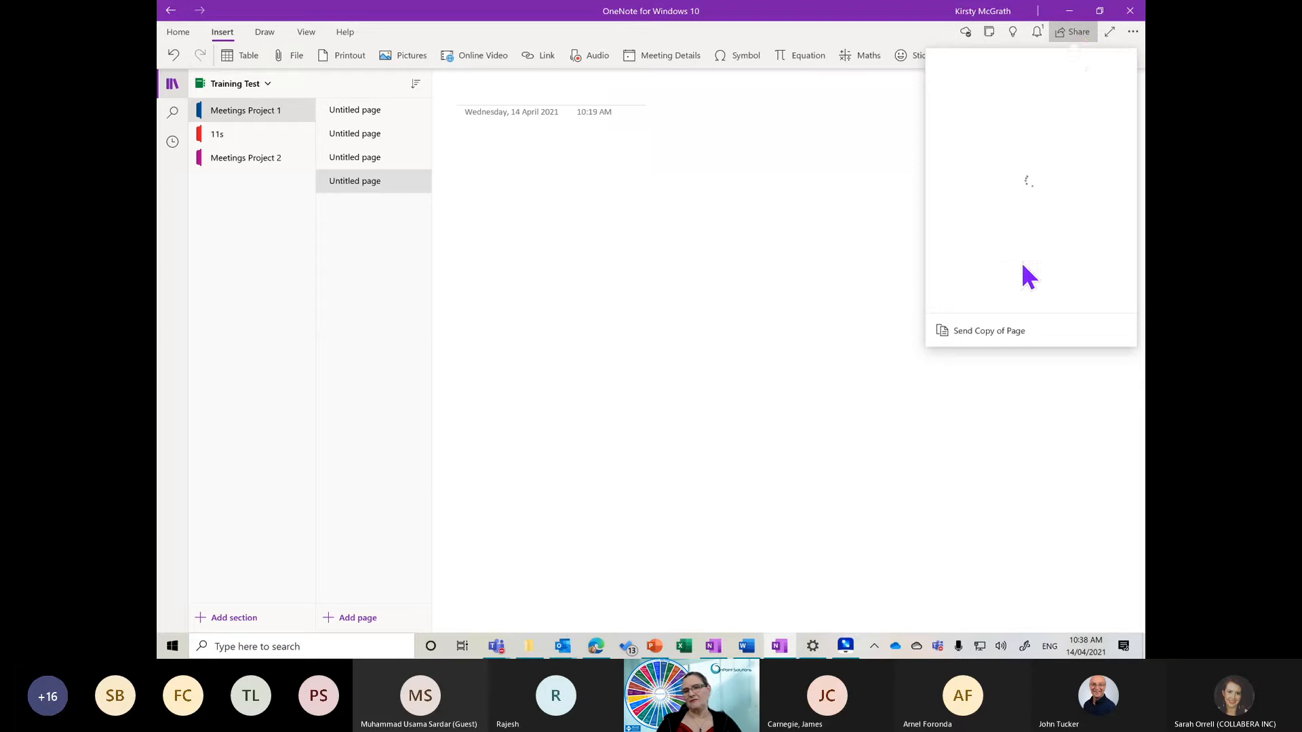
left_click(1048, 108)
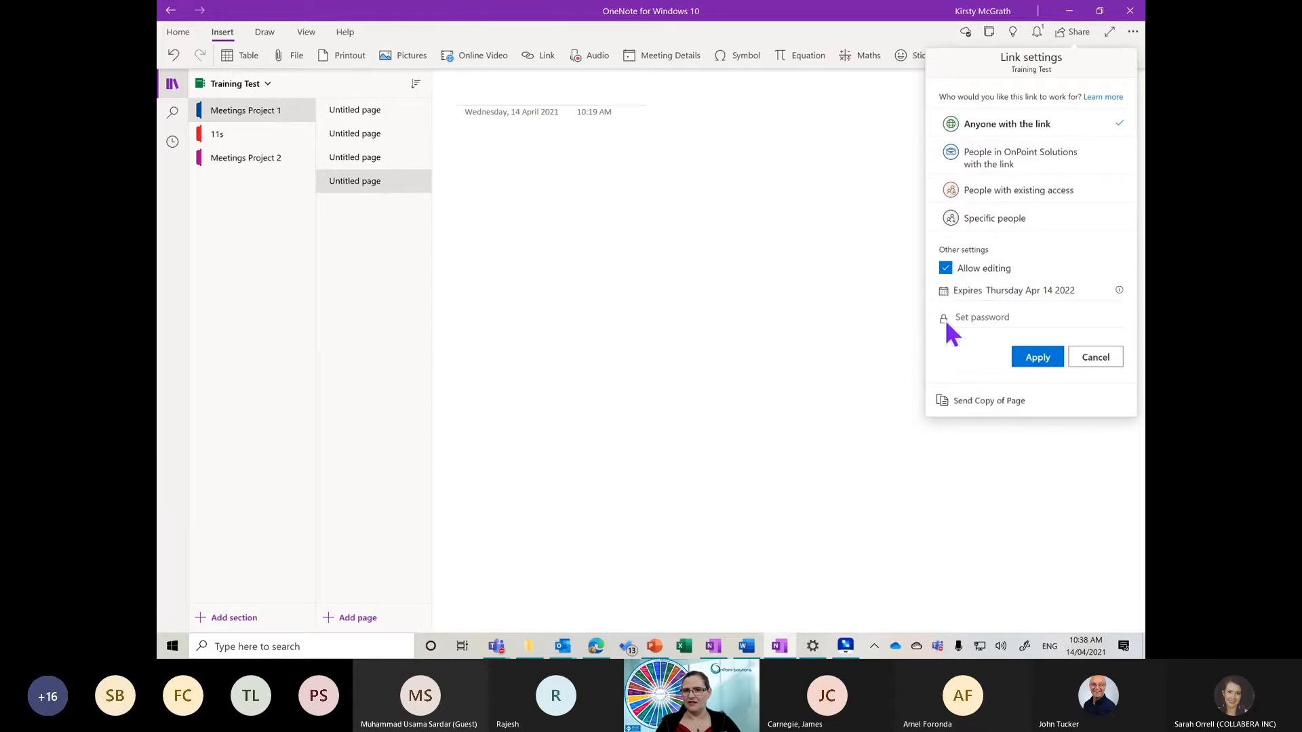
left_click(946, 269)
left_click(1036, 359)
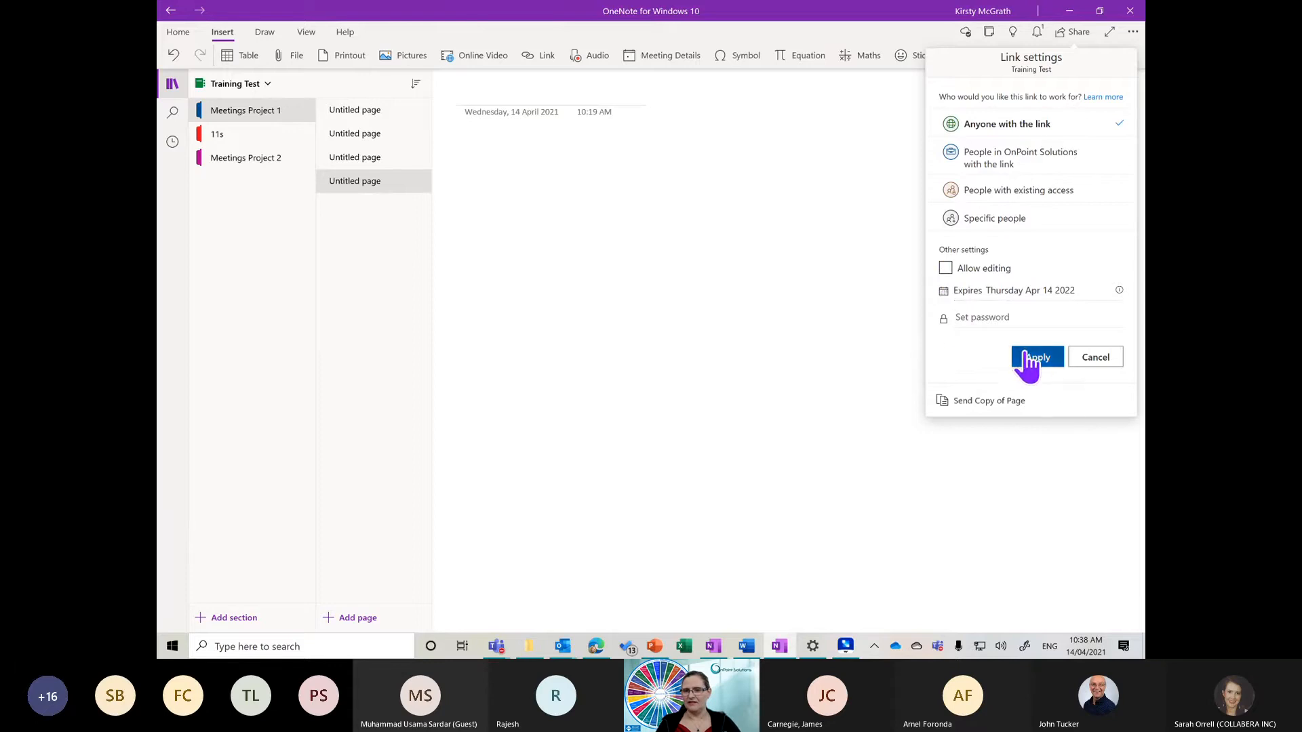
left_click(960, 276)
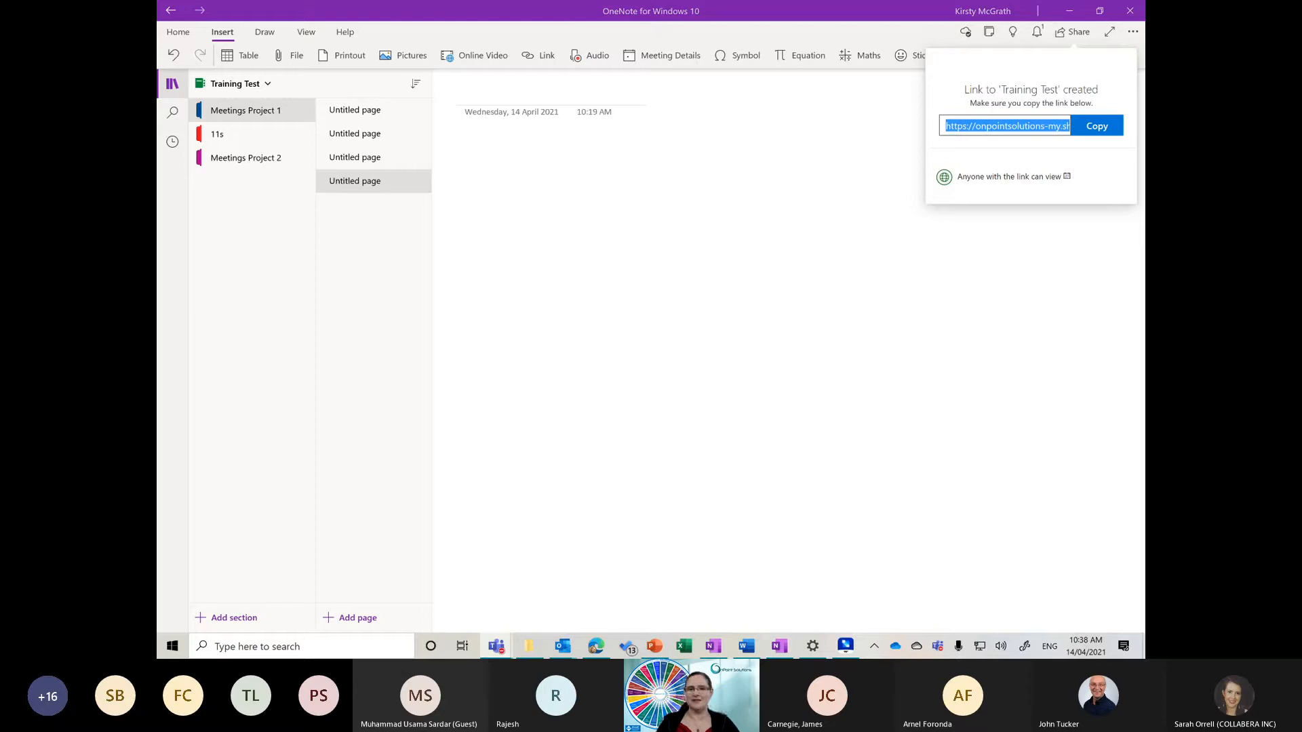
left_click(849, 402)
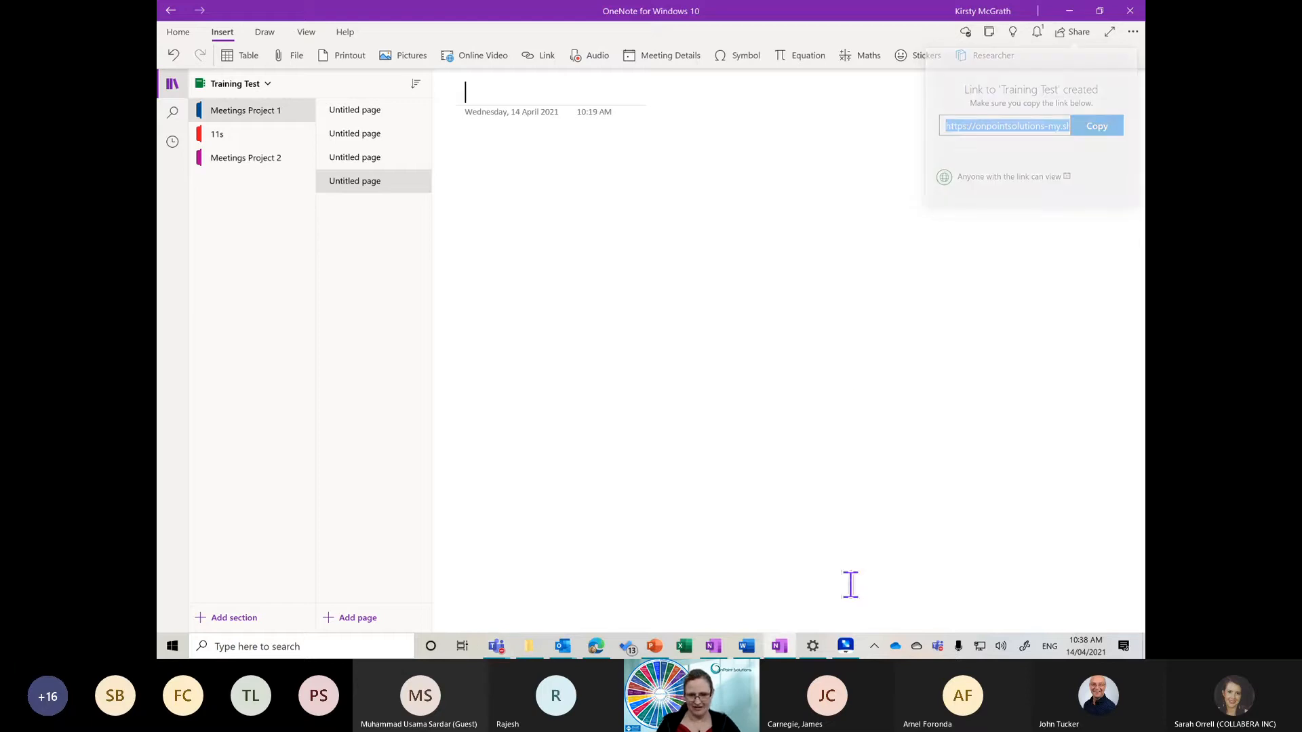
Step: Switch to desktop OneNote, examine the Training notebook's invitation fields and existing edit link on its sharing page, and return to the notes
left_click(715, 649)
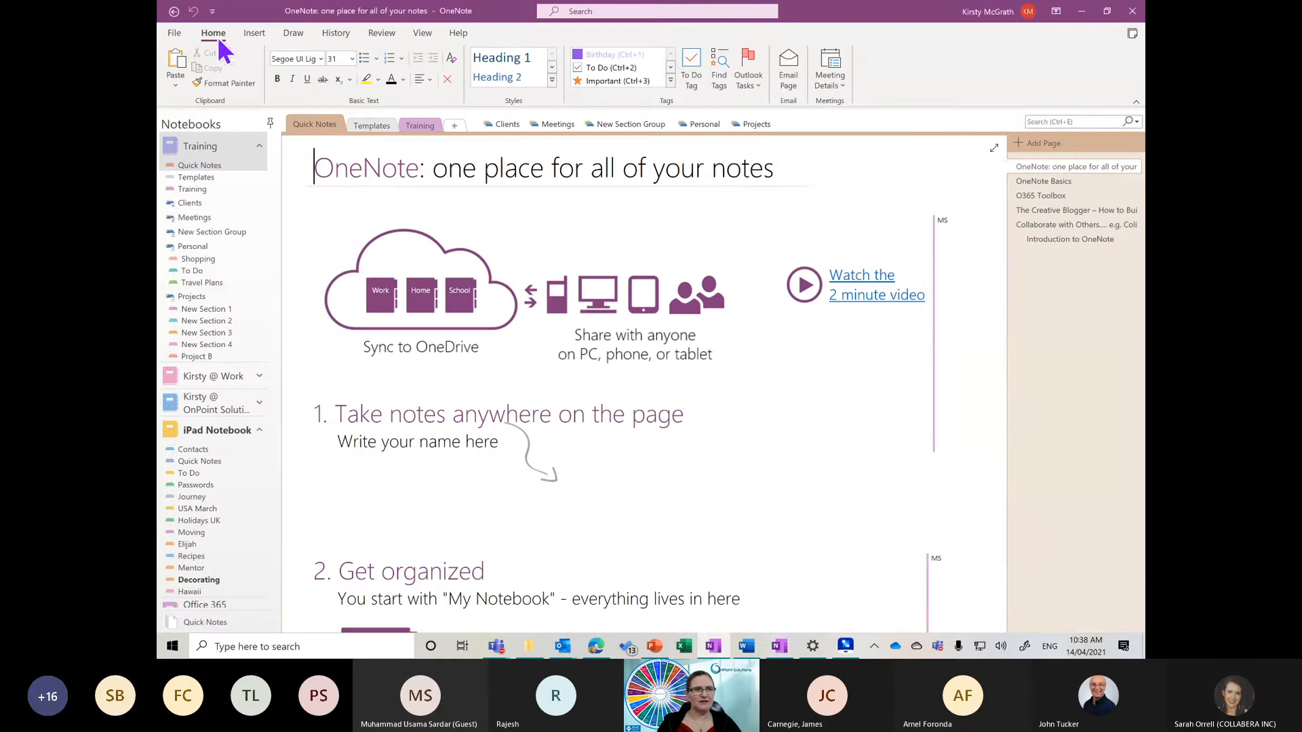
left_click(175, 34)
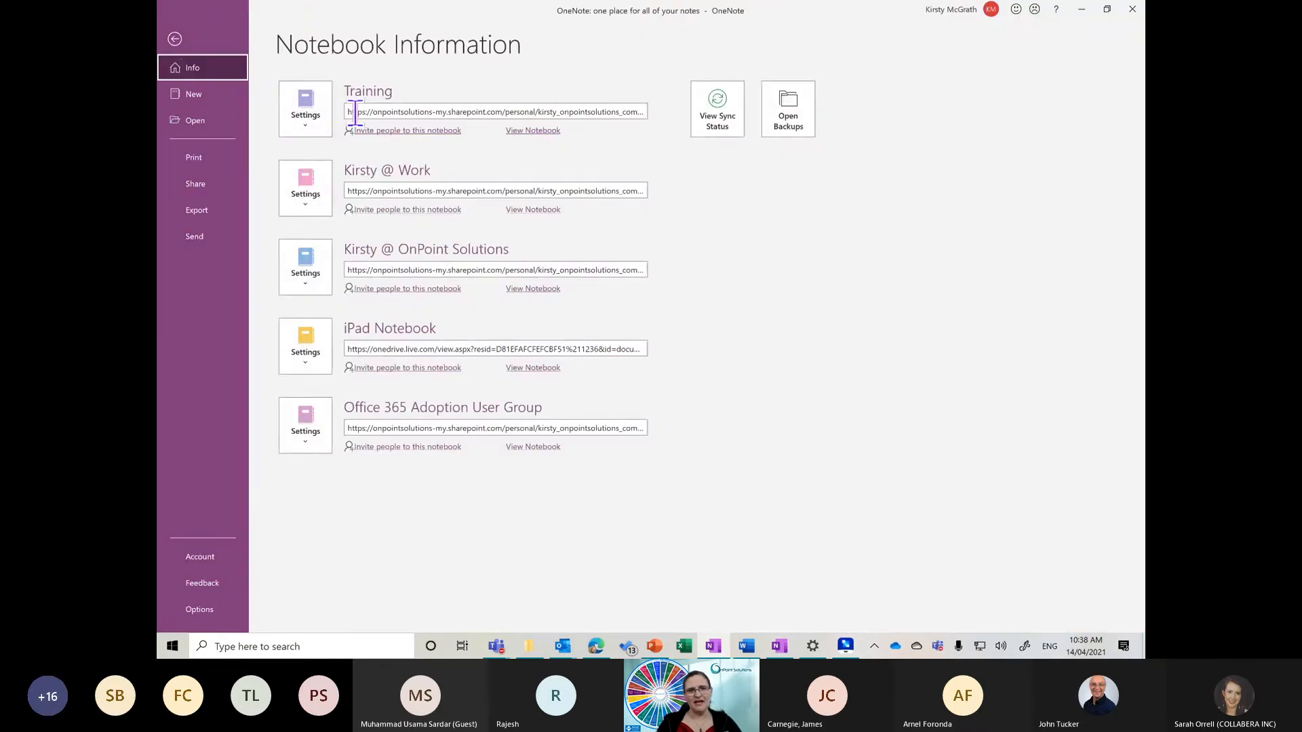
left_click(407, 130)
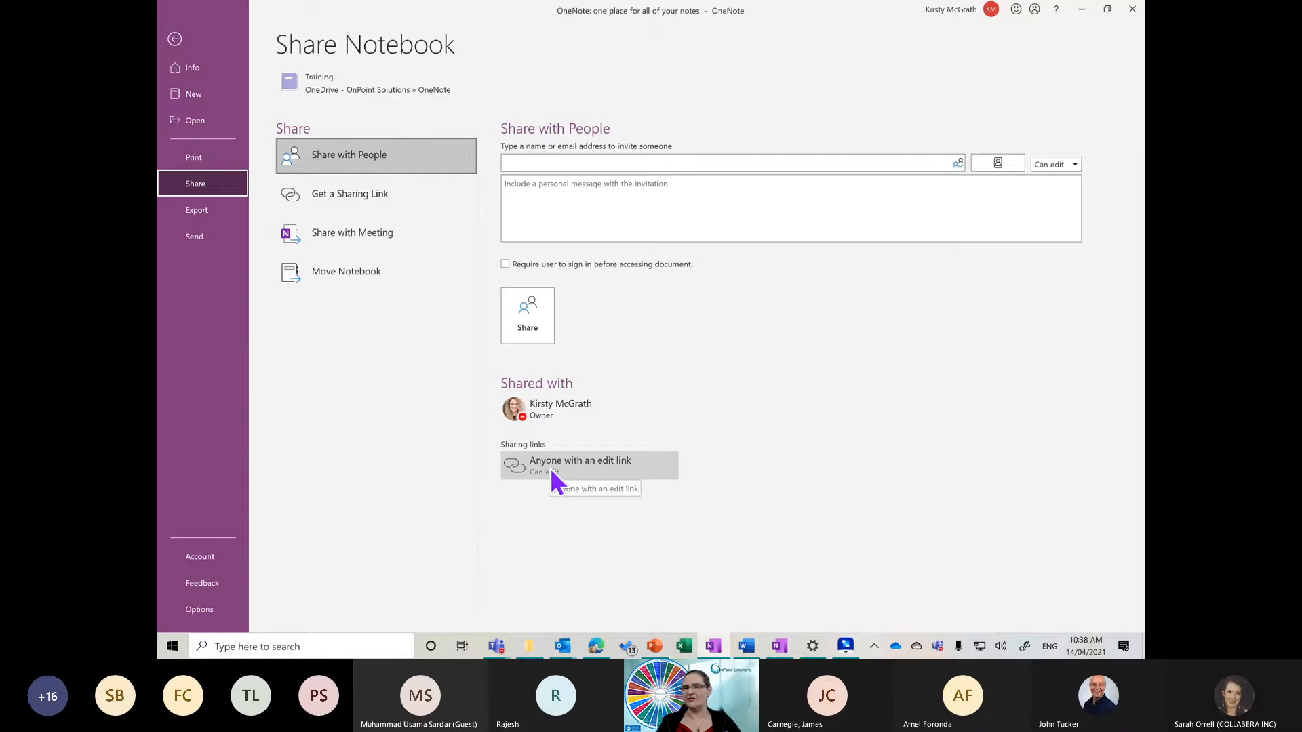
left_click(569, 162)
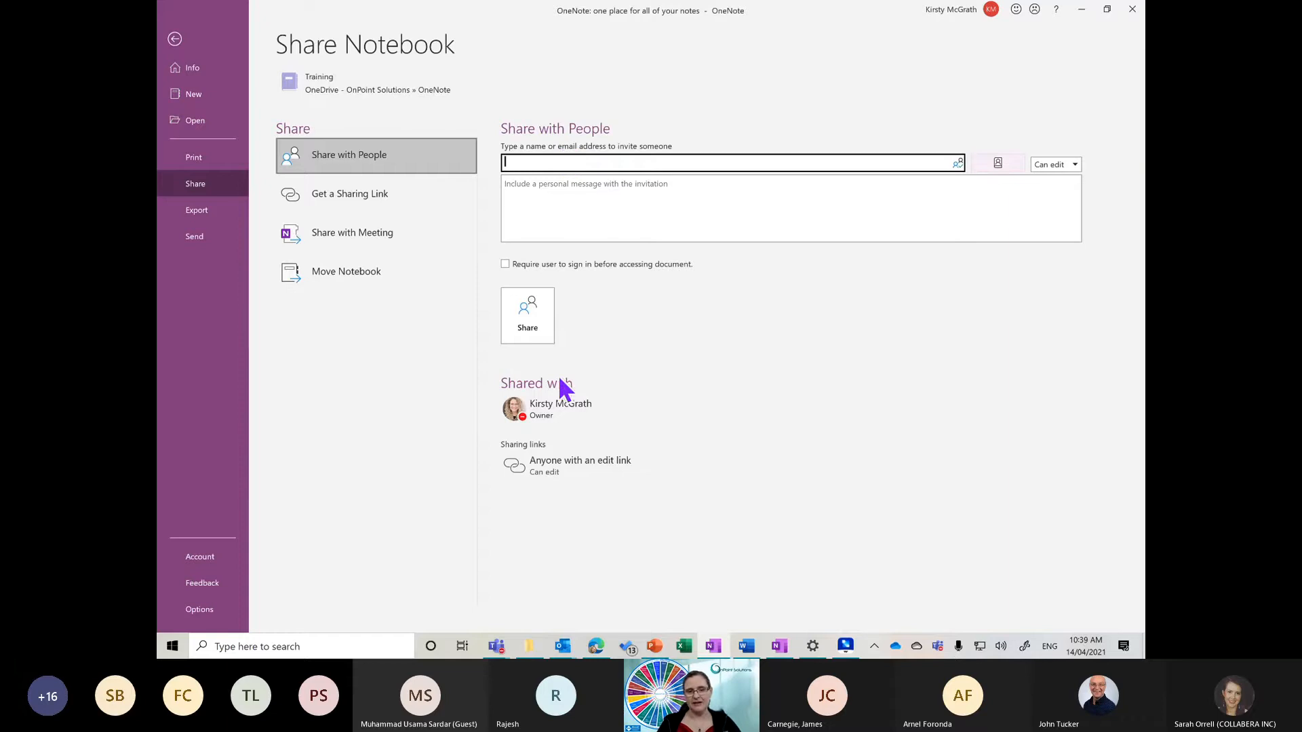
left_click(564, 469)
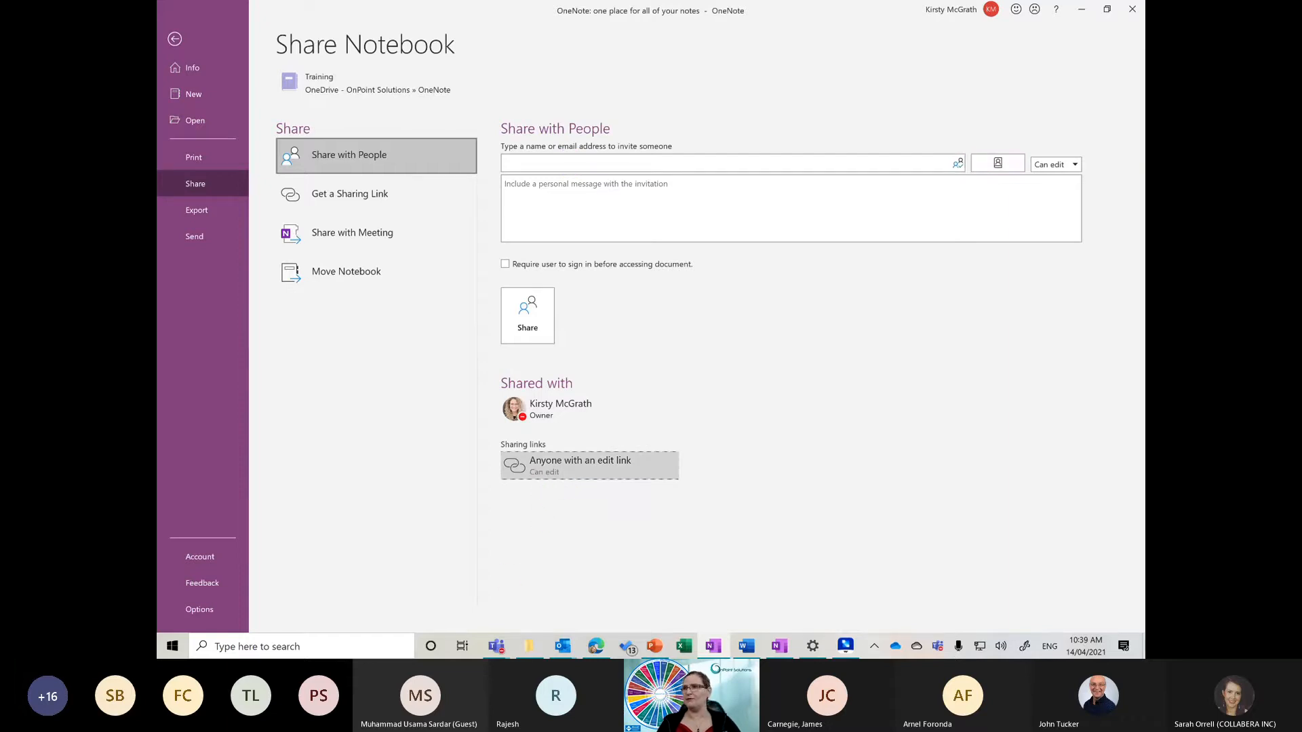
right_click(560, 477)
left_click(600, 508)
key("alt+Tab")
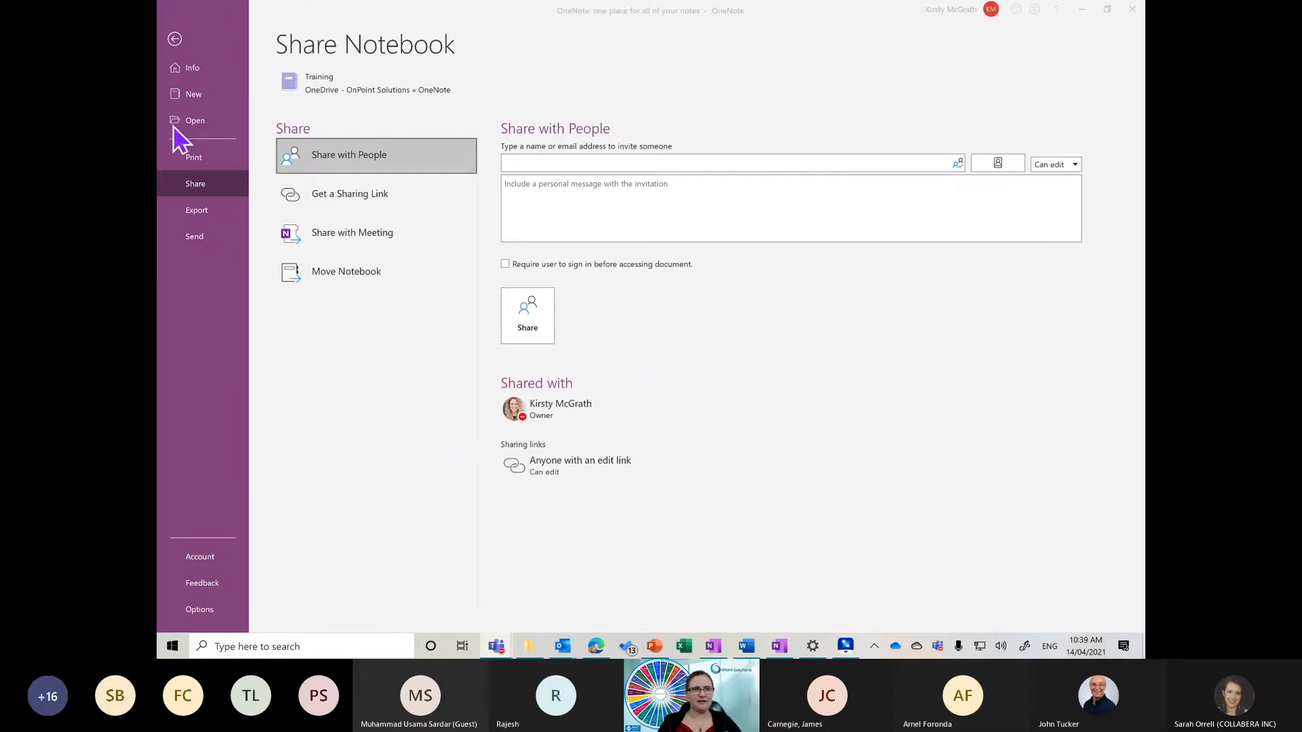
key("alt+Tab")
left_click(175, 40)
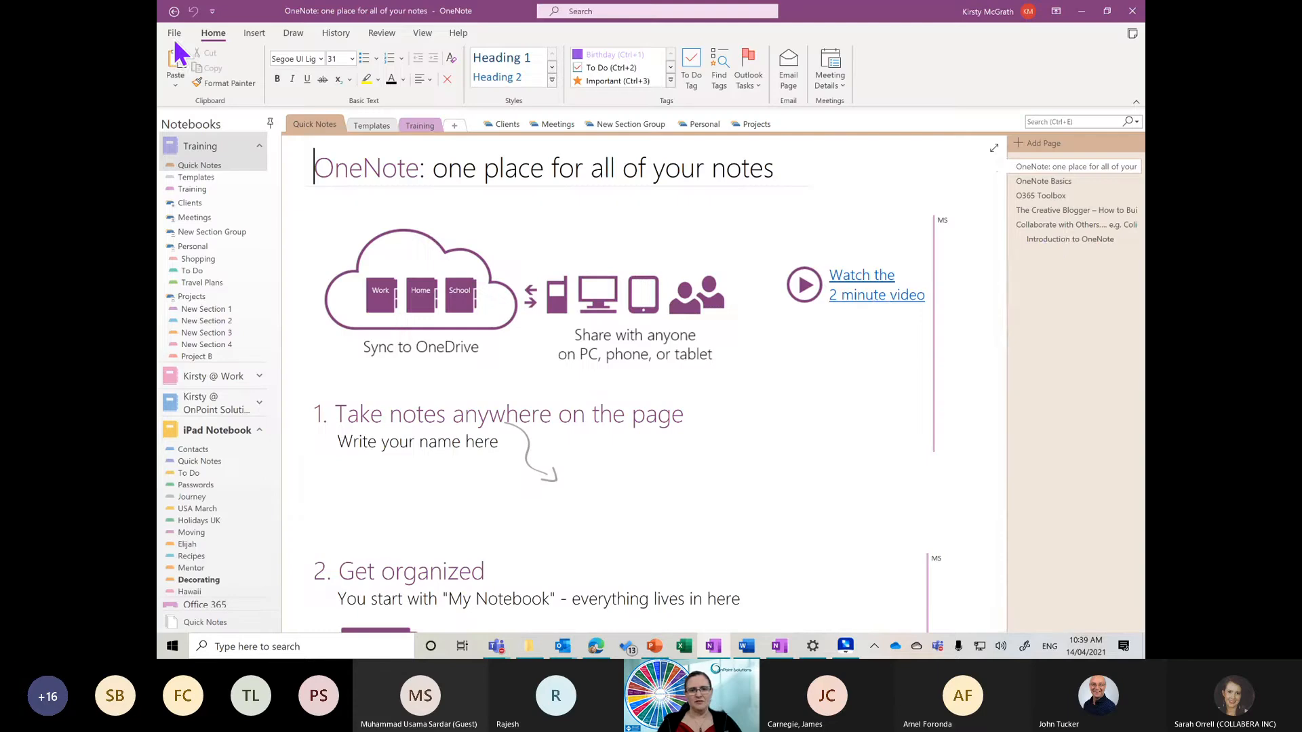
Step: Open the first page of the Training section and view the list of today's meetings
left_click(416, 126)
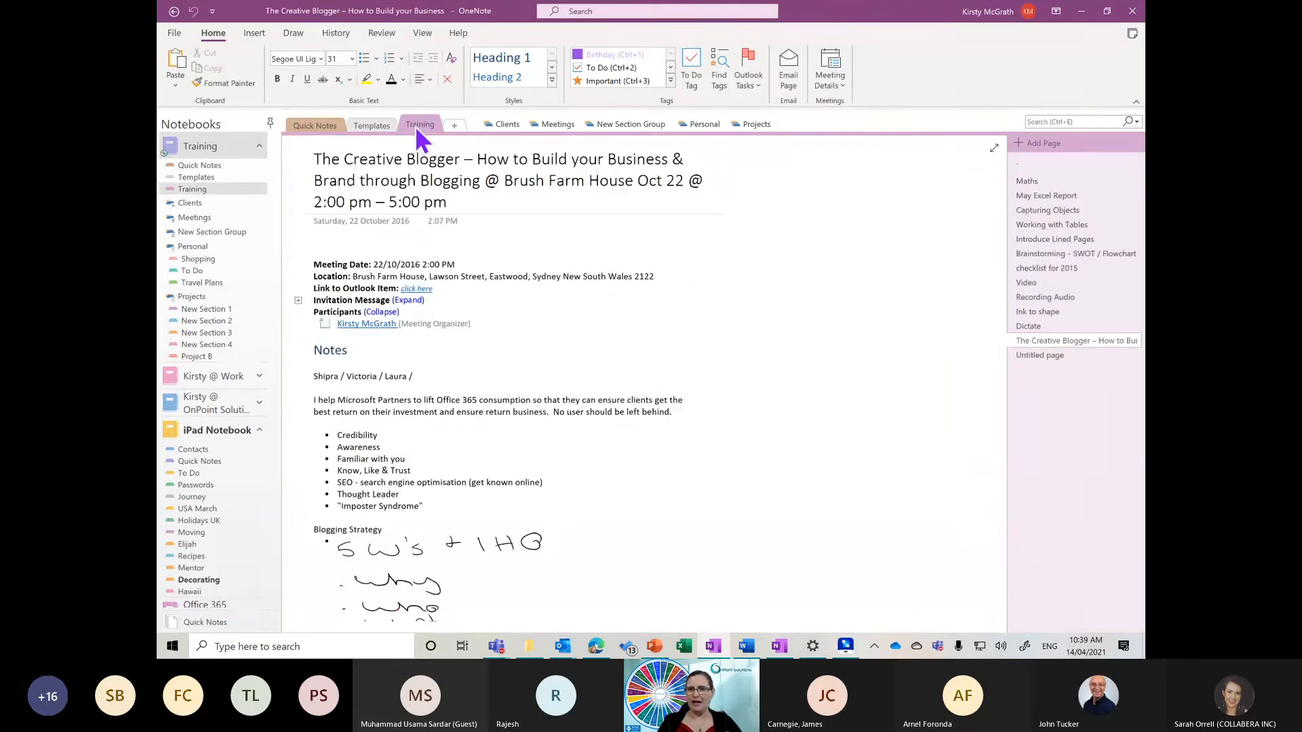
left_click(1040, 165)
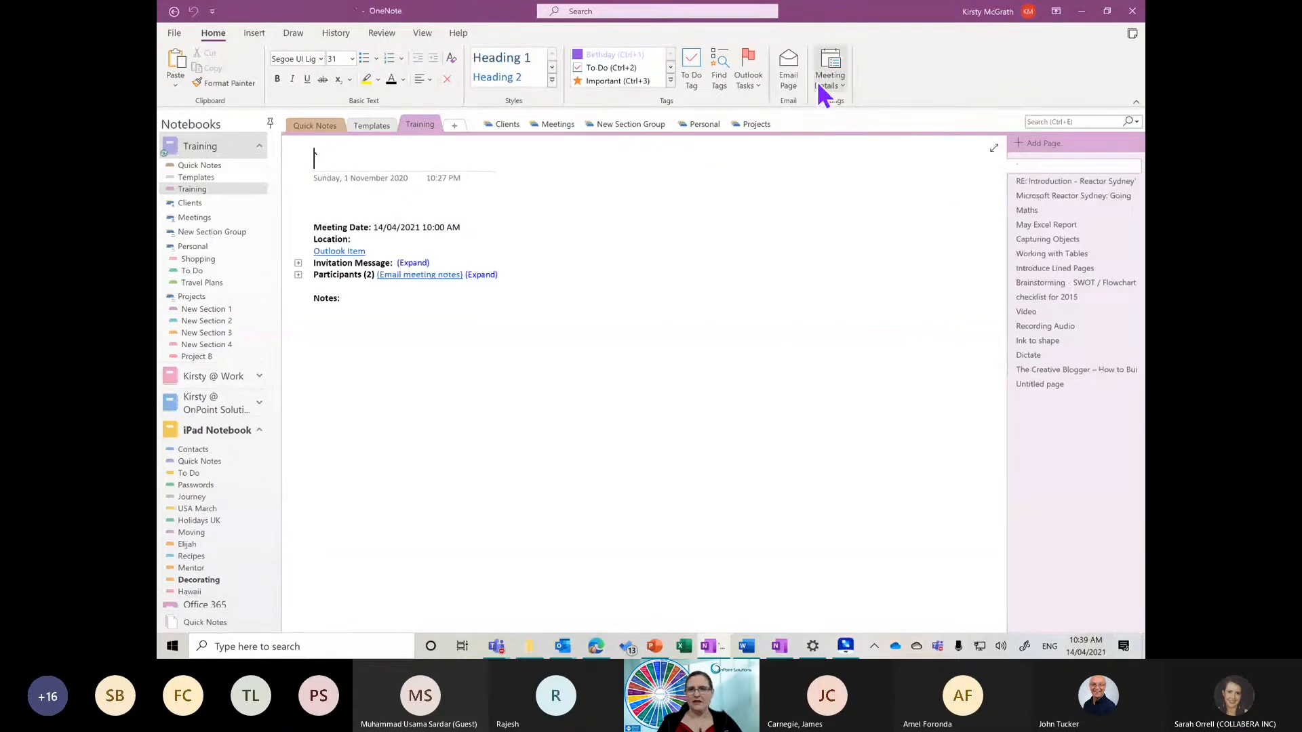
left_click(824, 85)
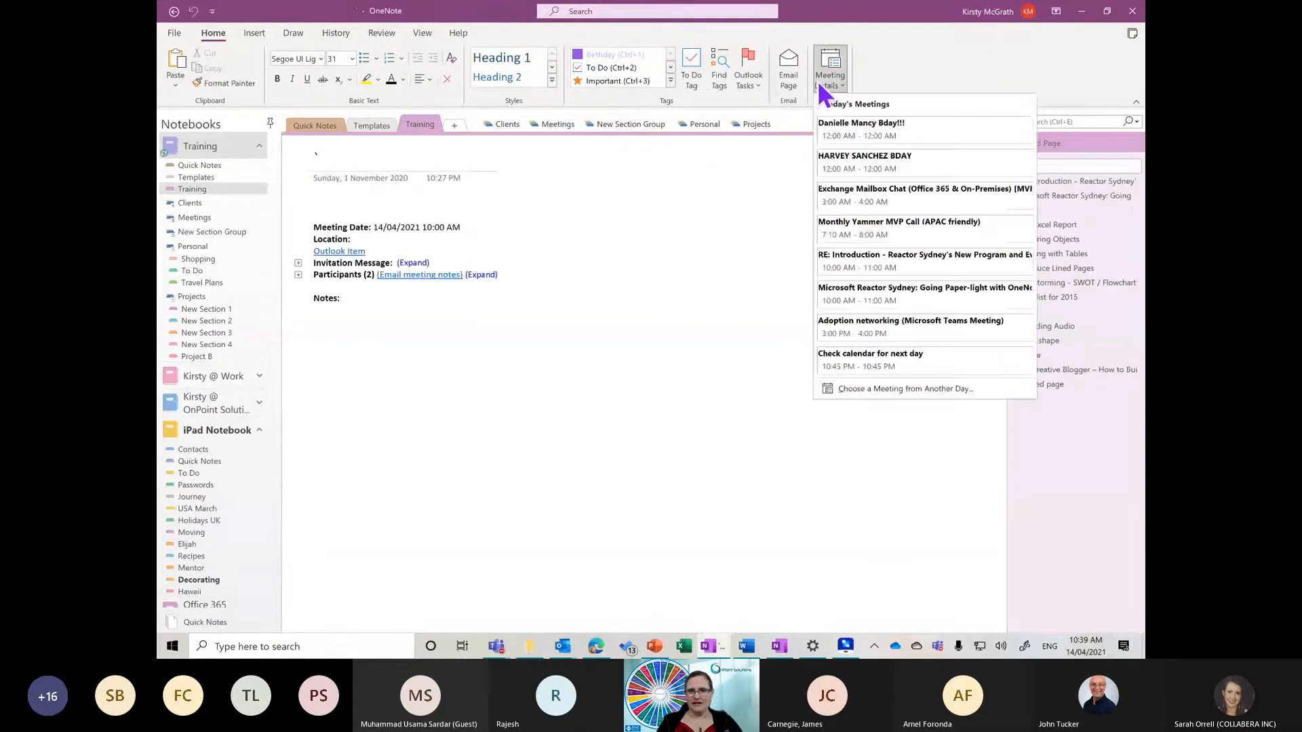
left_click(822, 78)
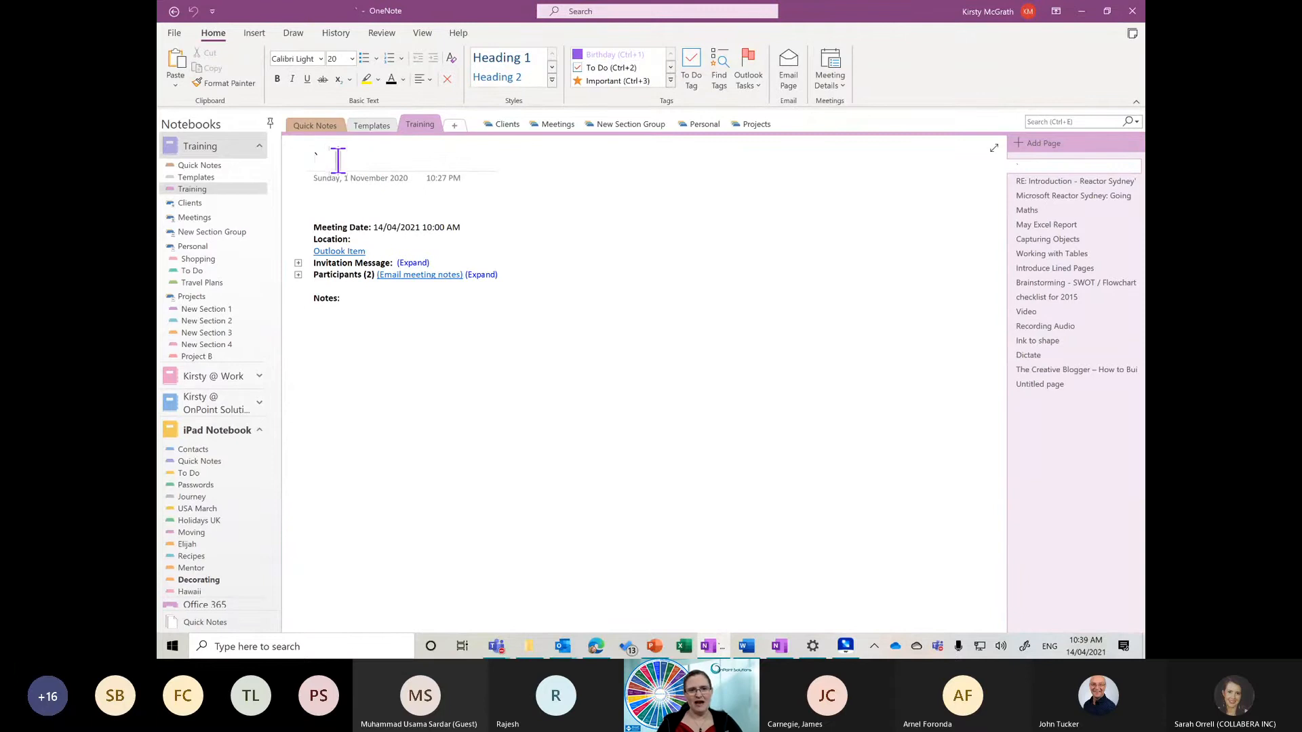
Step: Replace the page's title with "Meeting Information"
left_click(364, 164)
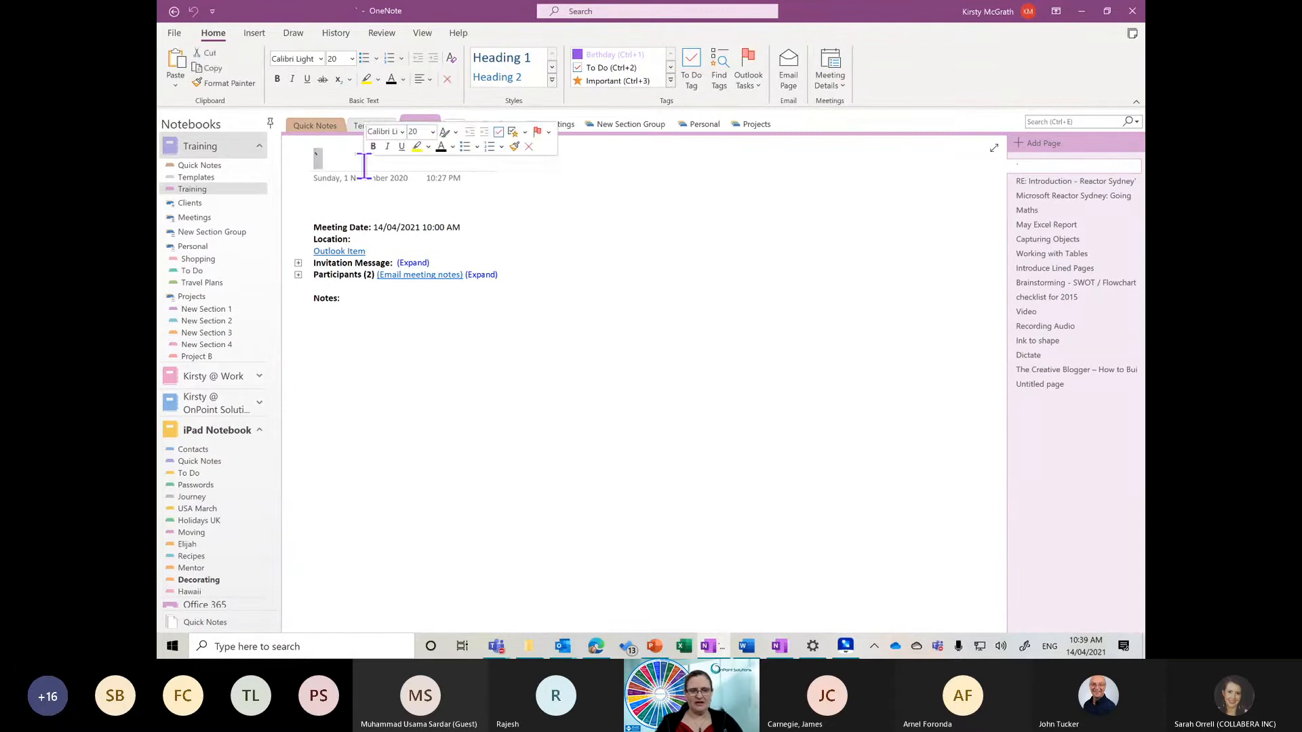
type("Meeting ")
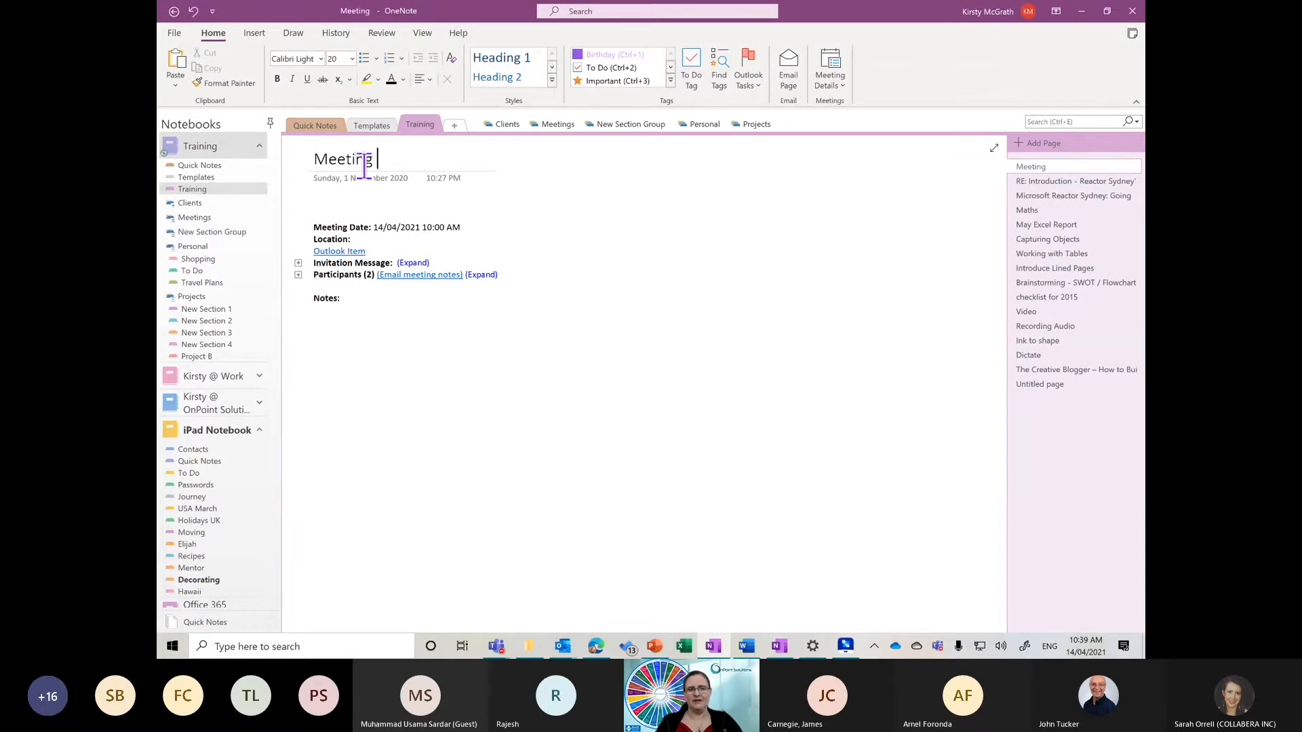
type("Information")
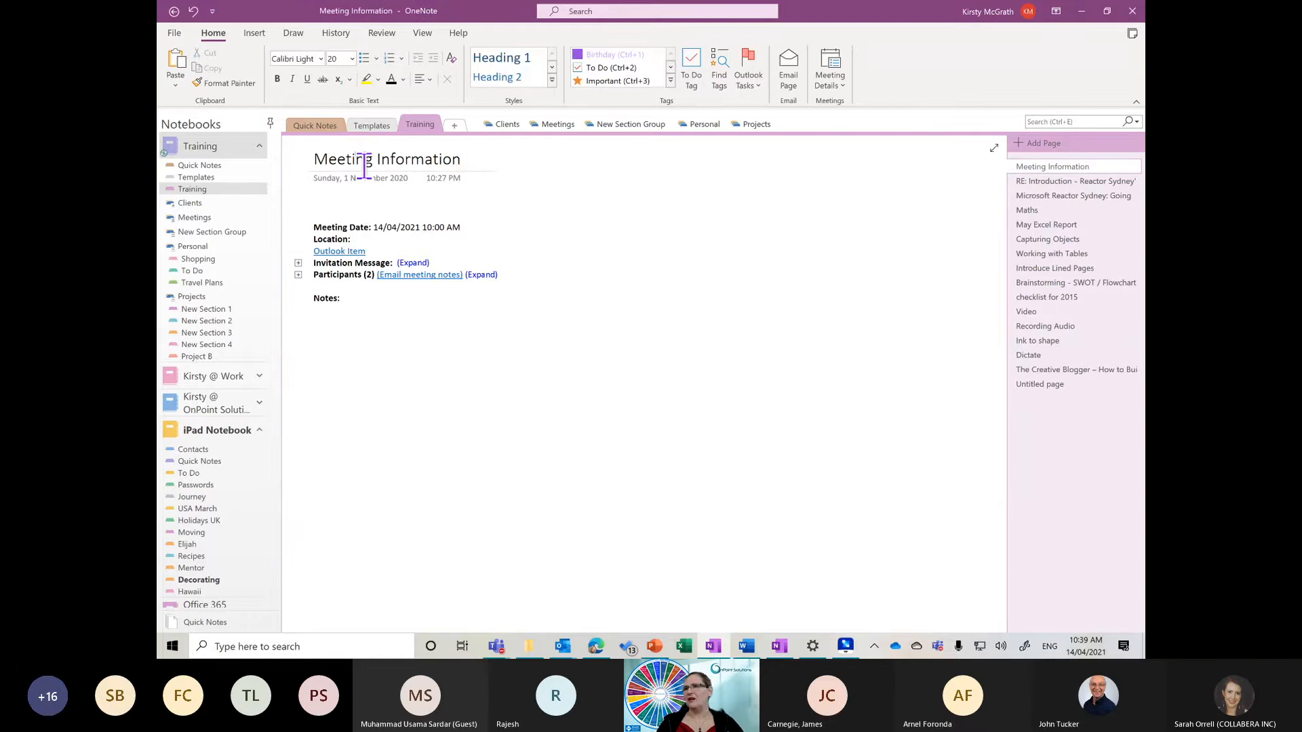
Step: Add a To Do tagged line reading "Adjusting the information" under the Notes heading
left_click(317, 310)
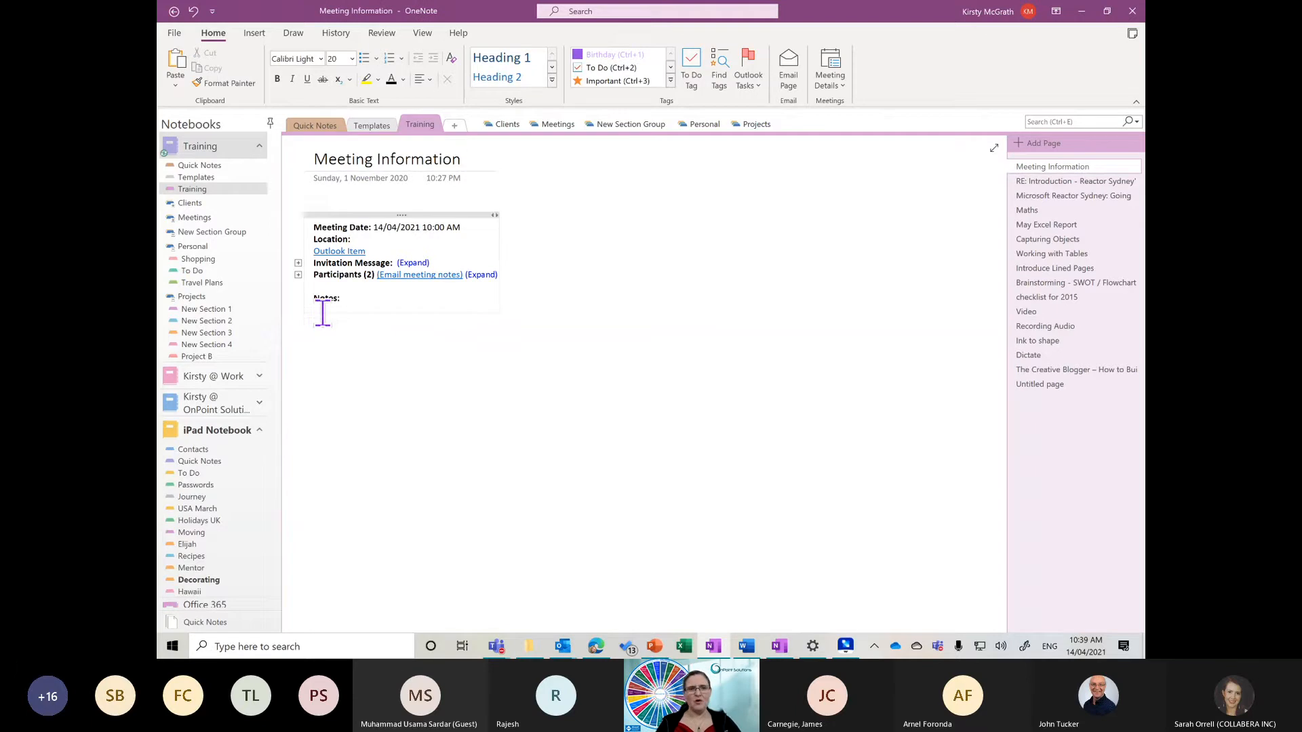
left_click(691, 70)
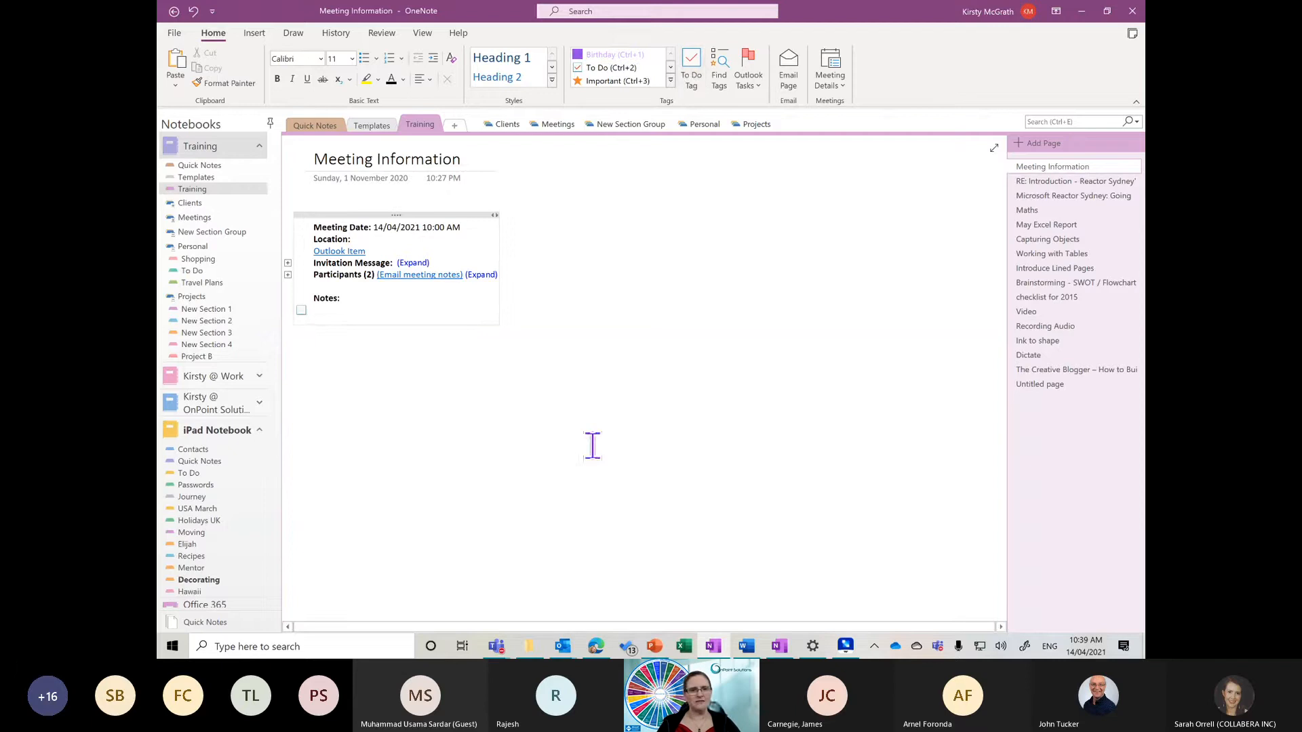
type("Adjust")
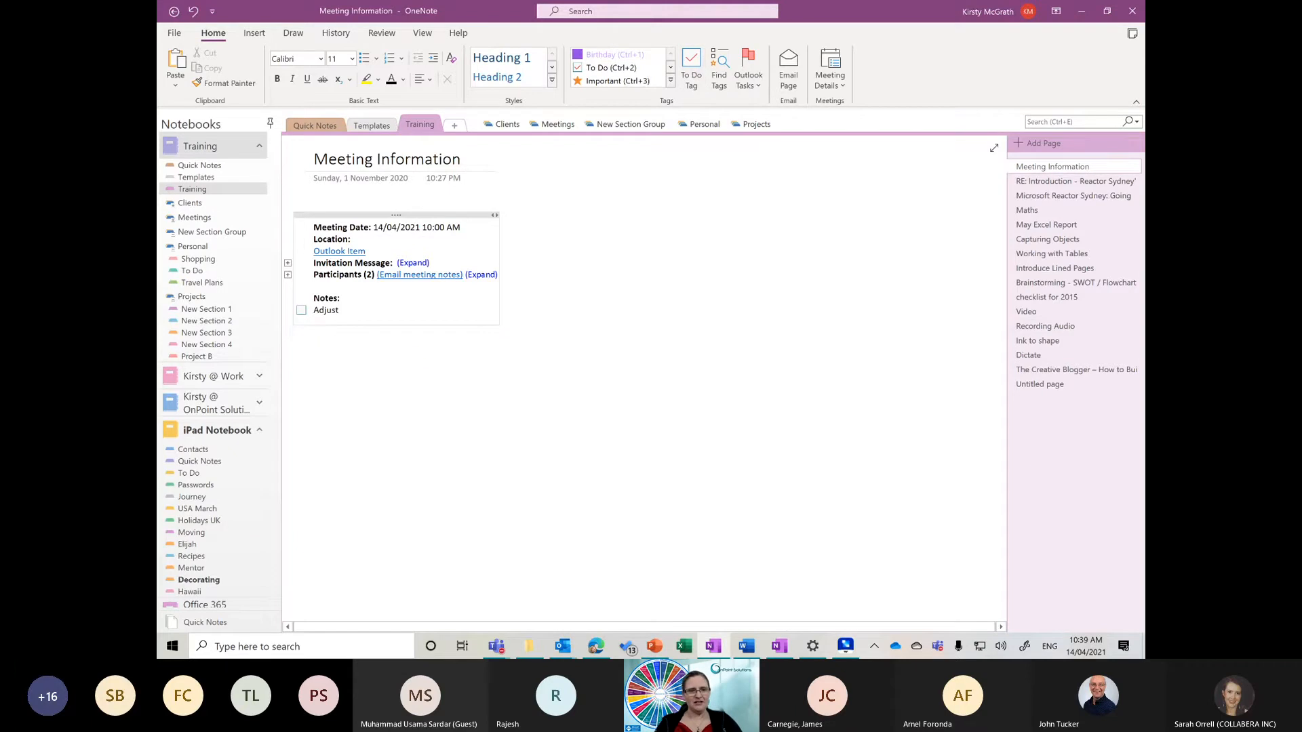
type("ing the informatio")
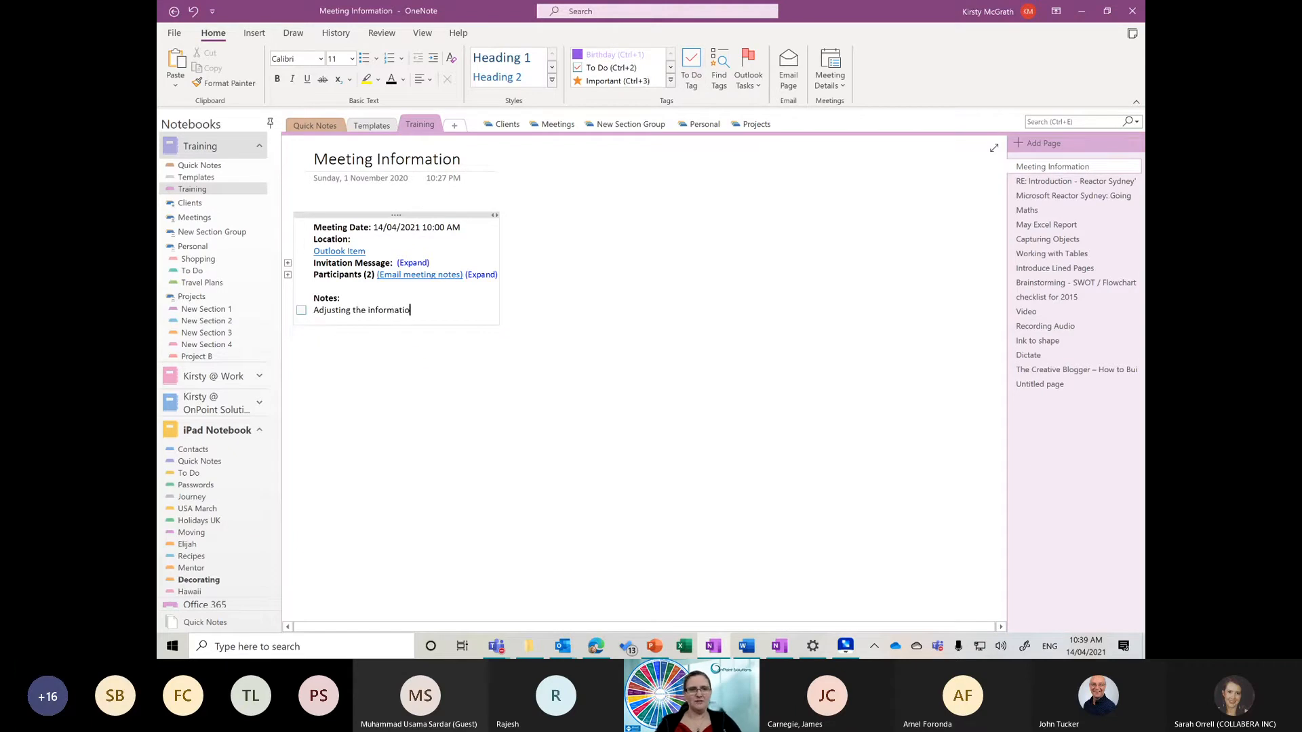
type("n")
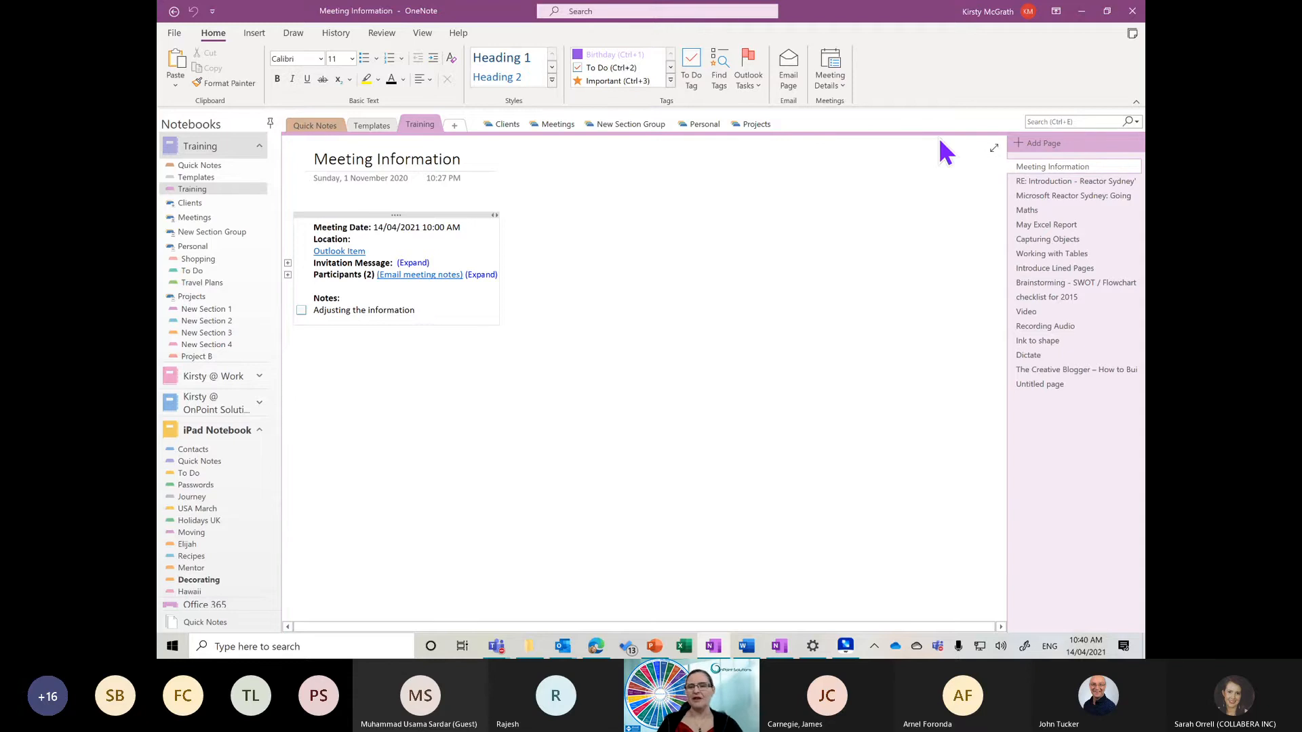
Step: Create an email from the Meeting Information page and discard the message without saving
left_click(790, 75)
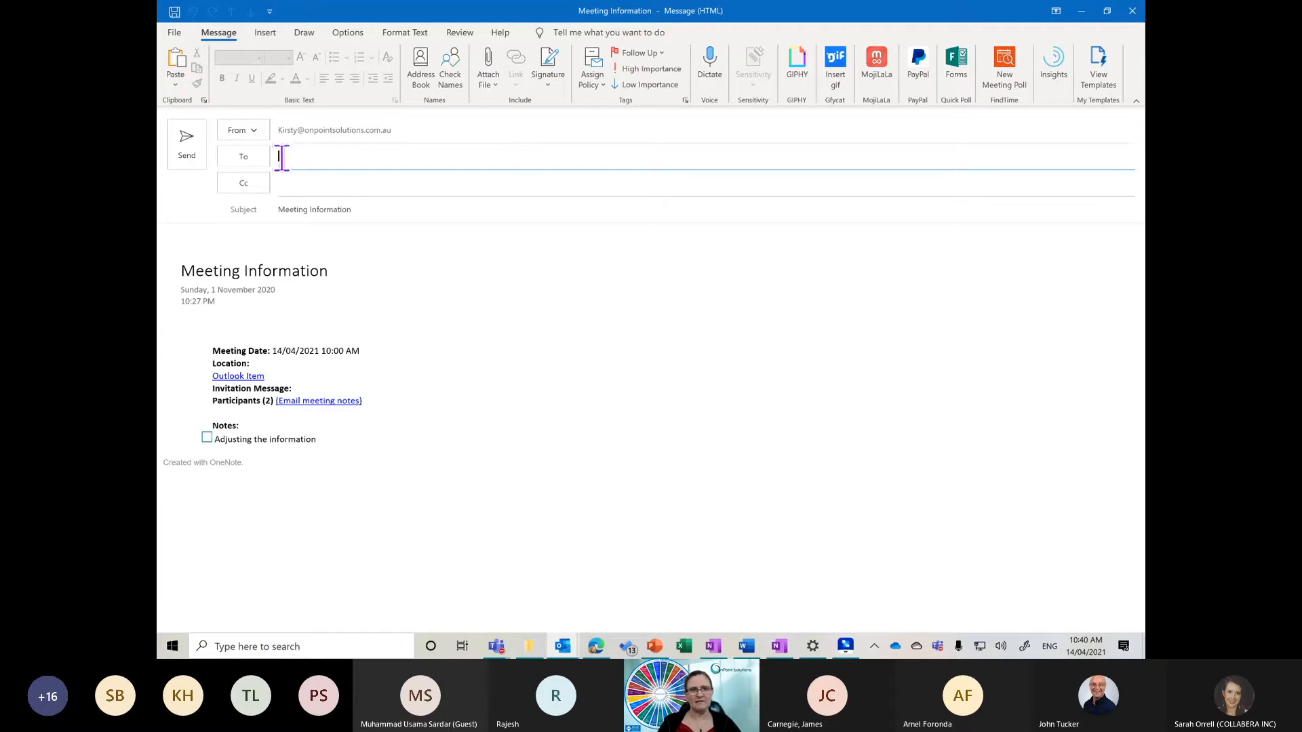
left_click(1137, 20)
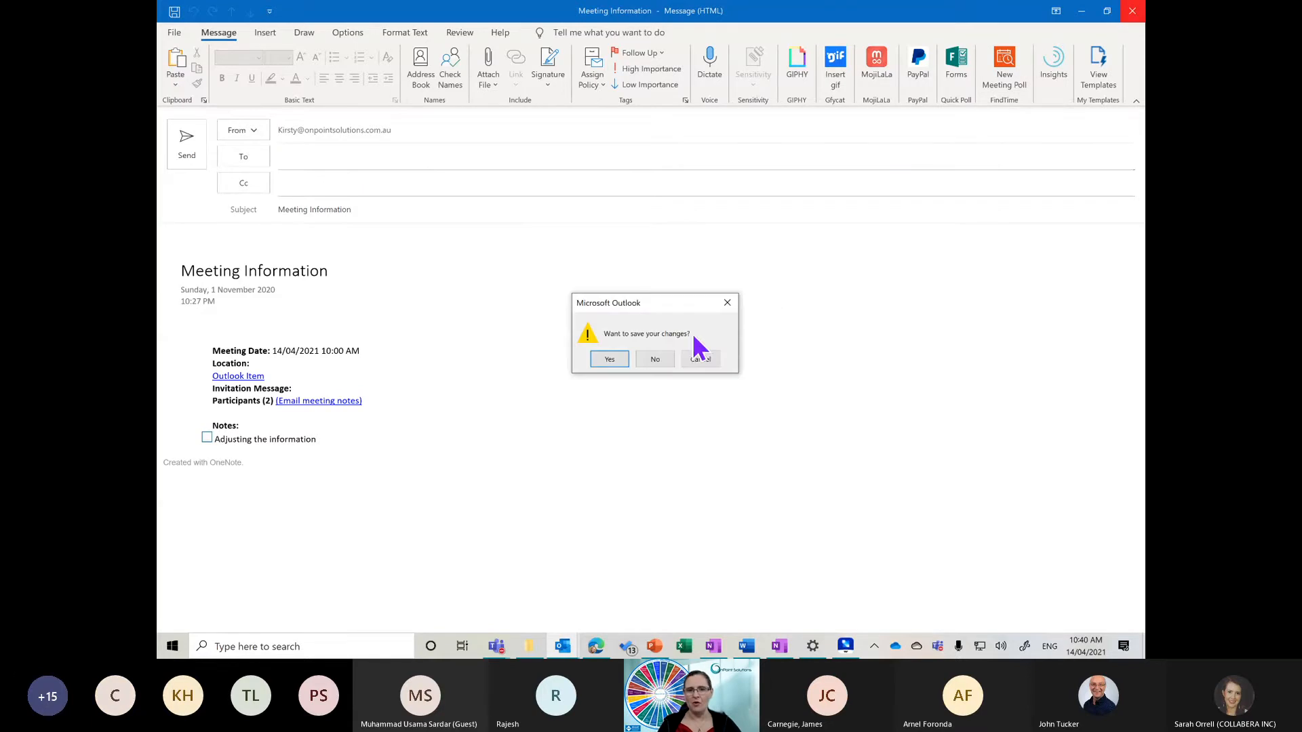
left_click(655, 358)
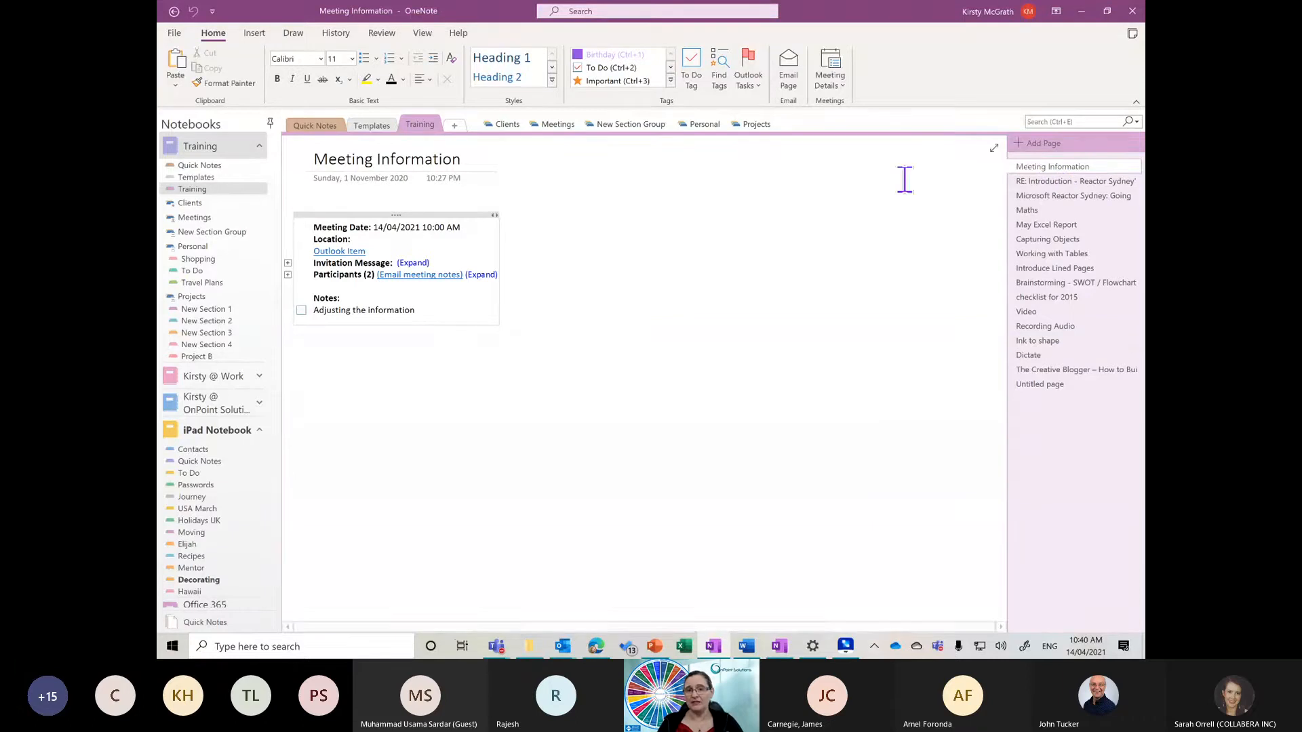
Step: Insert the details of today's 3:00 PM Adoption networking meeting into the Meeting Information page
left_click(839, 82)
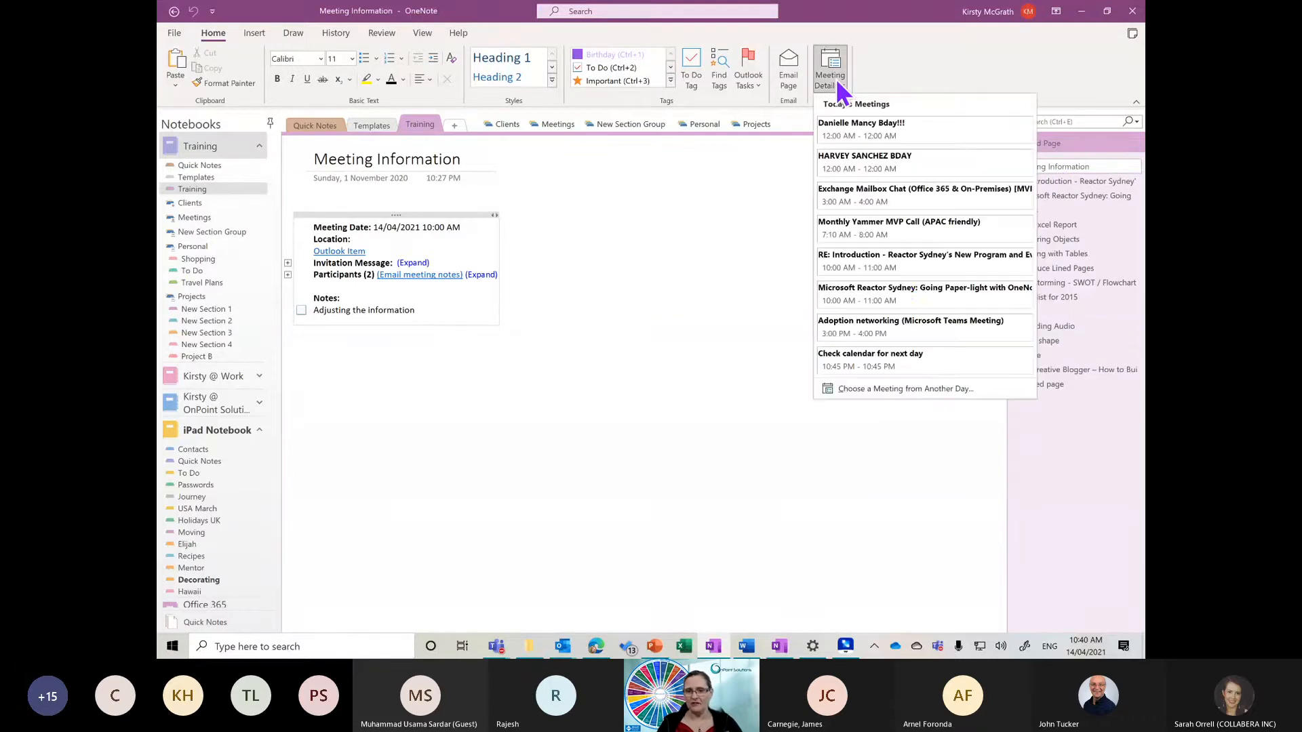
left_click(907, 331)
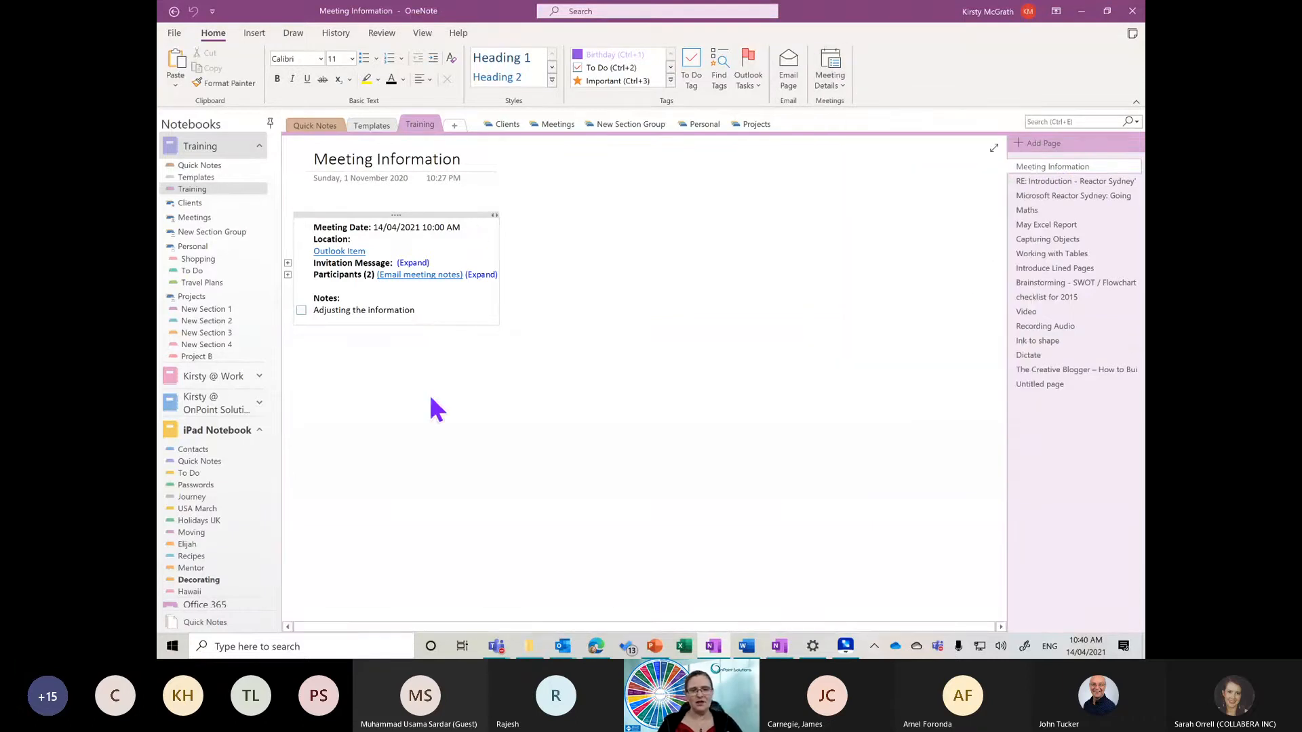
Step: Email the page with its meeting details, check the prefilled recipients, and discard the message without saving
left_click(781, 83)
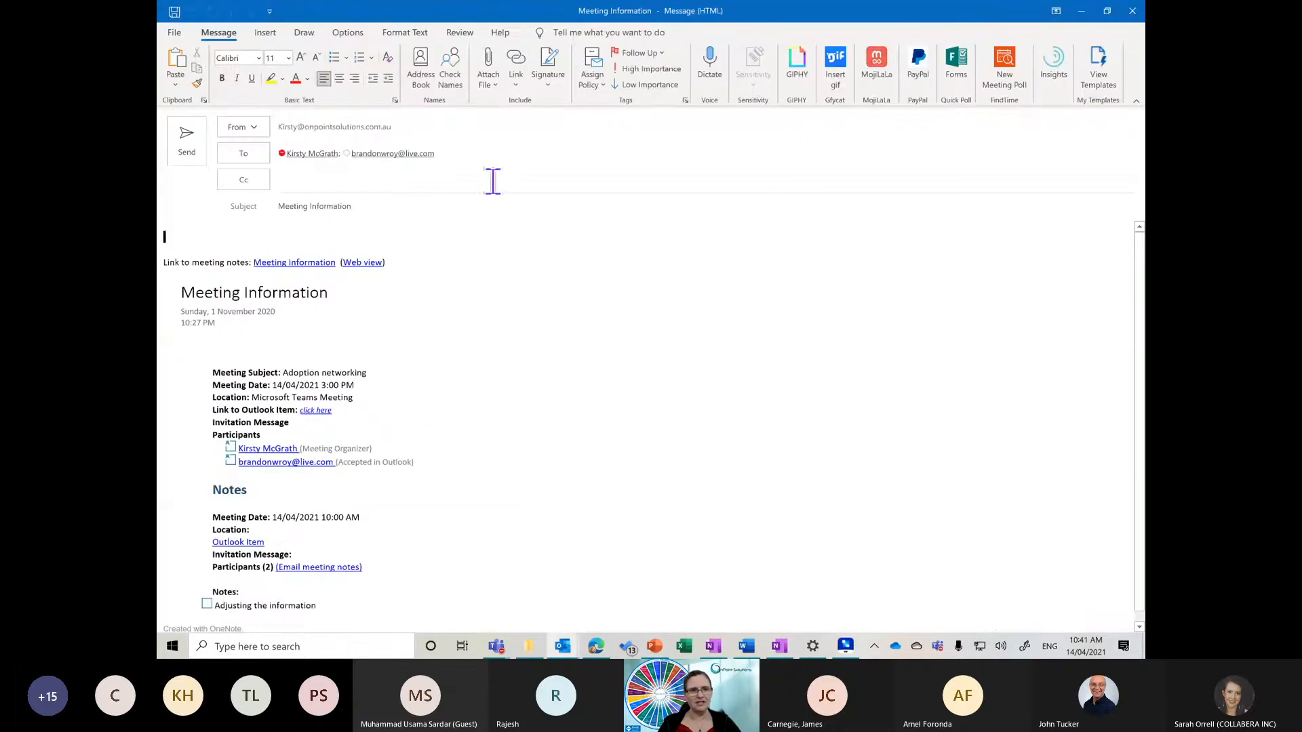
mouse_move(431, 155)
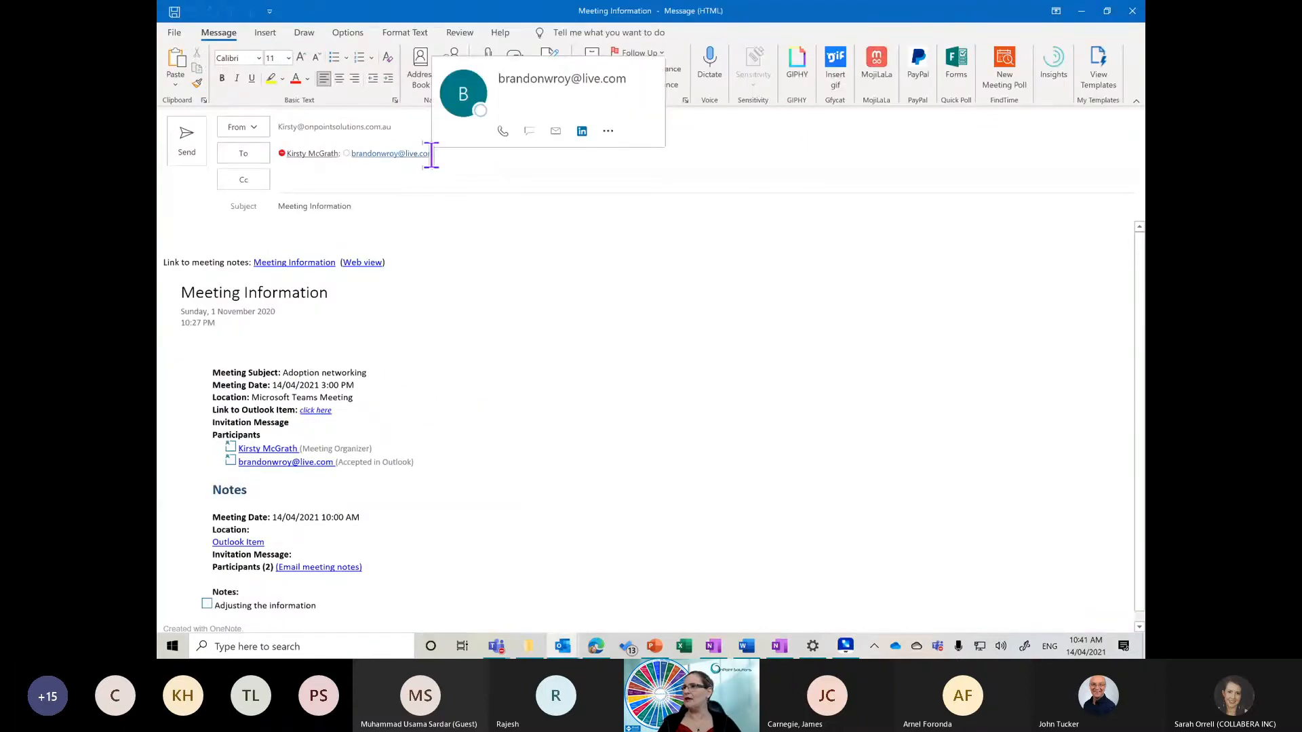
left_click(1132, 11)
left_click(654, 360)
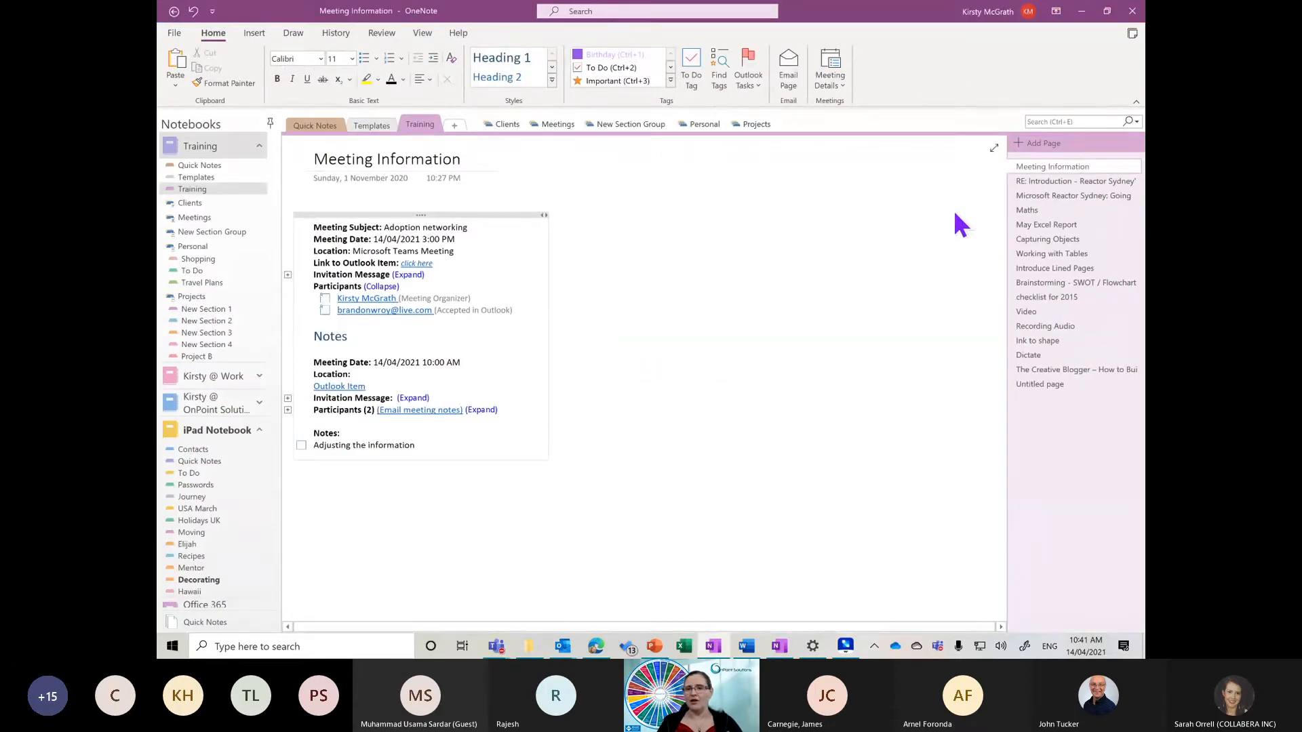
Step: Delete the Meeting Information, RE: Introduction - Reactor Sydney's New Program and Microsoft Reactor Sydney: Going Paper-light pages from the Training section
right_click(1062, 171)
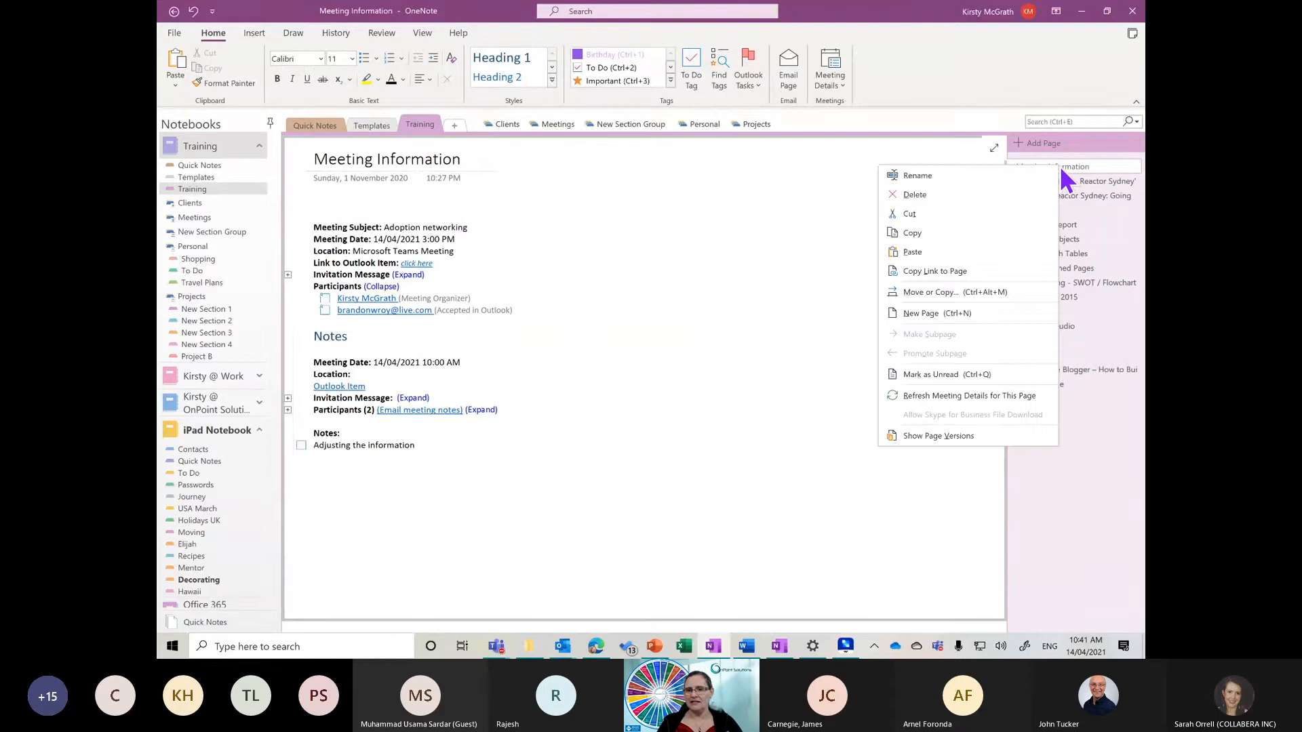
left_click(921, 197)
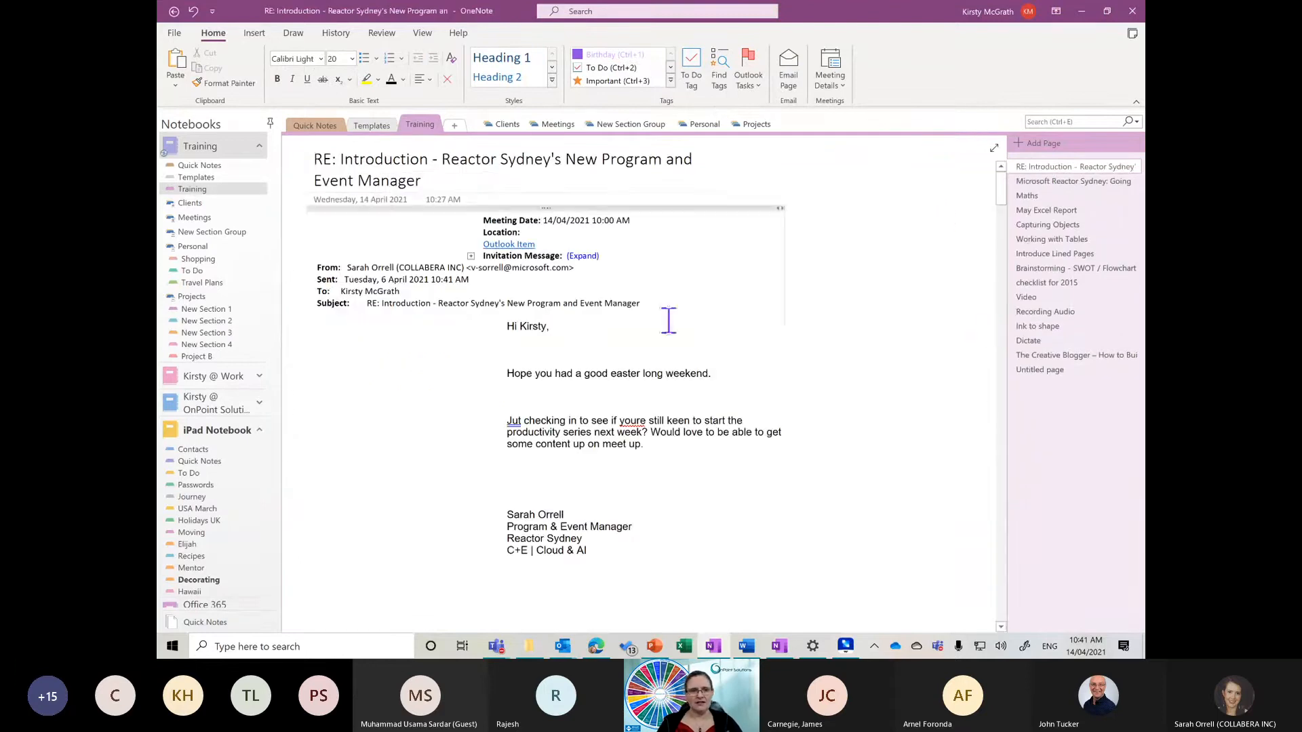
right_click(1048, 168)
left_click(966, 192)
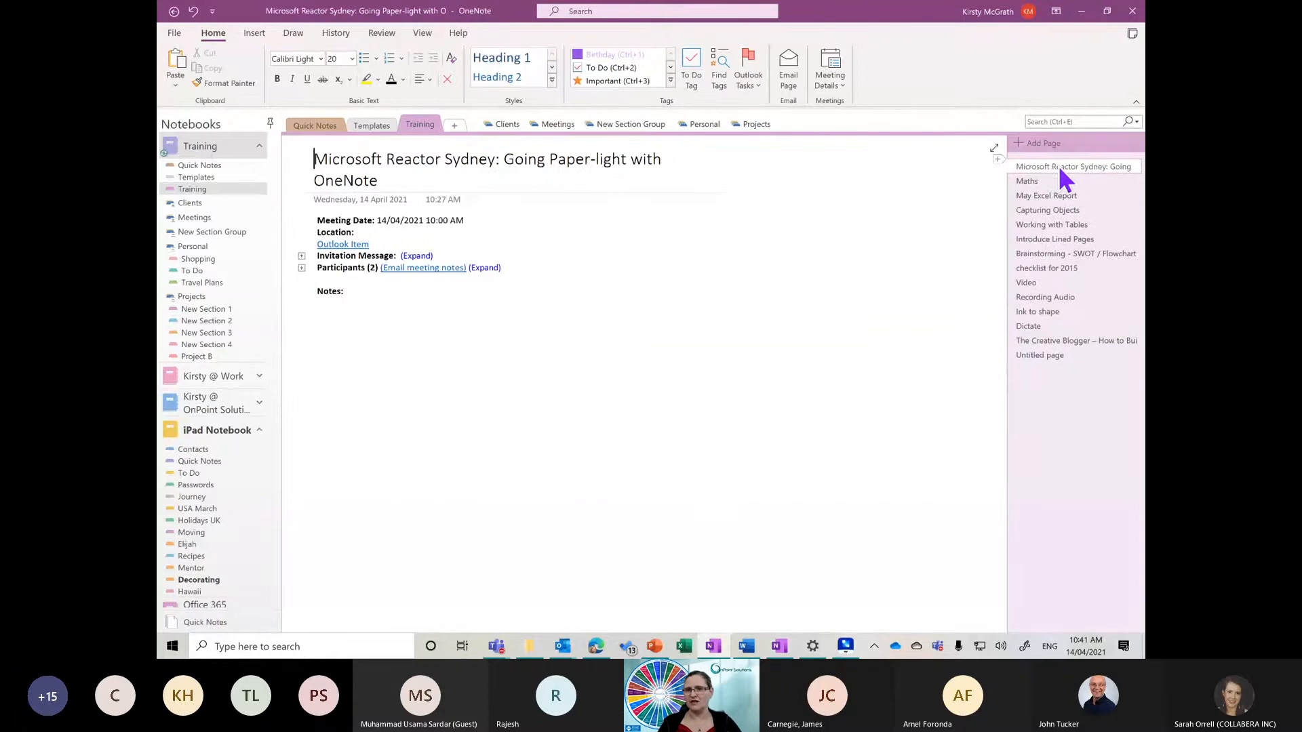
right_click(1059, 166)
left_click(975, 197)
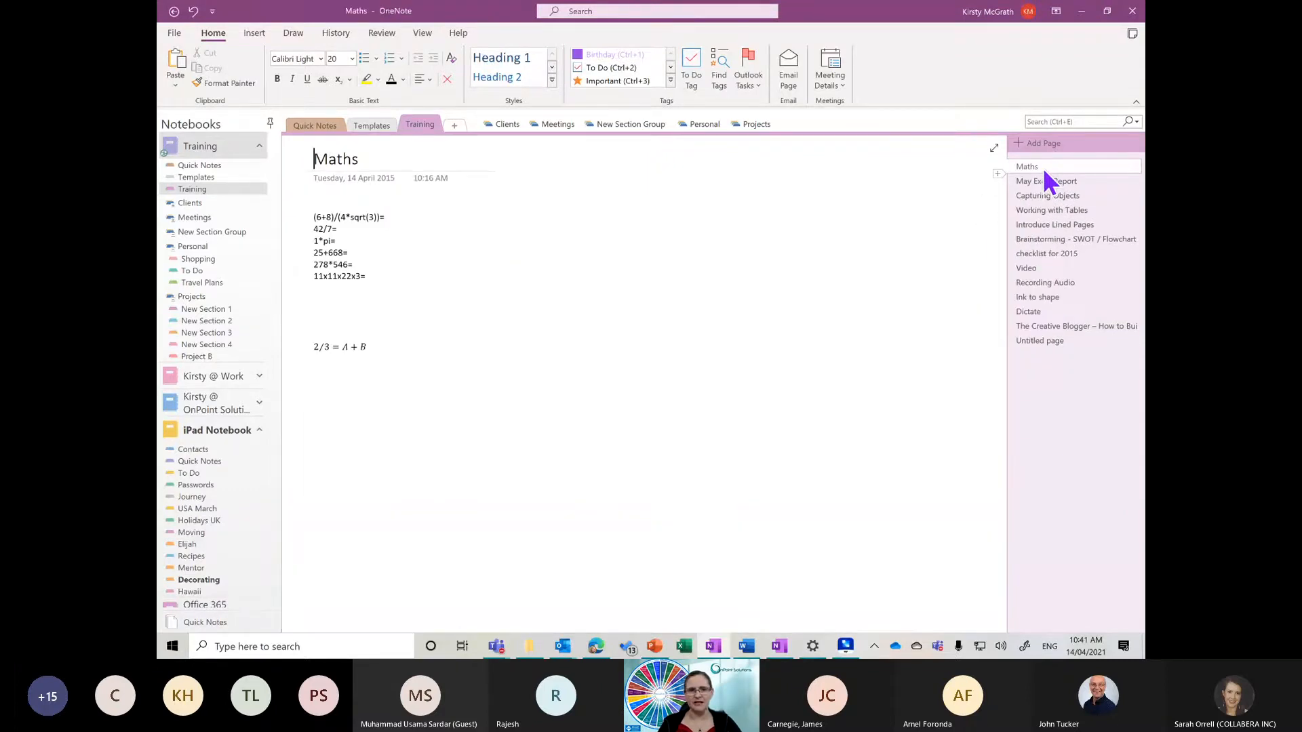
Step: Calculate the results of 42/7= and (6+8)/(4*sqrt(3))= inline on the Maths page
left_click(394, 217)
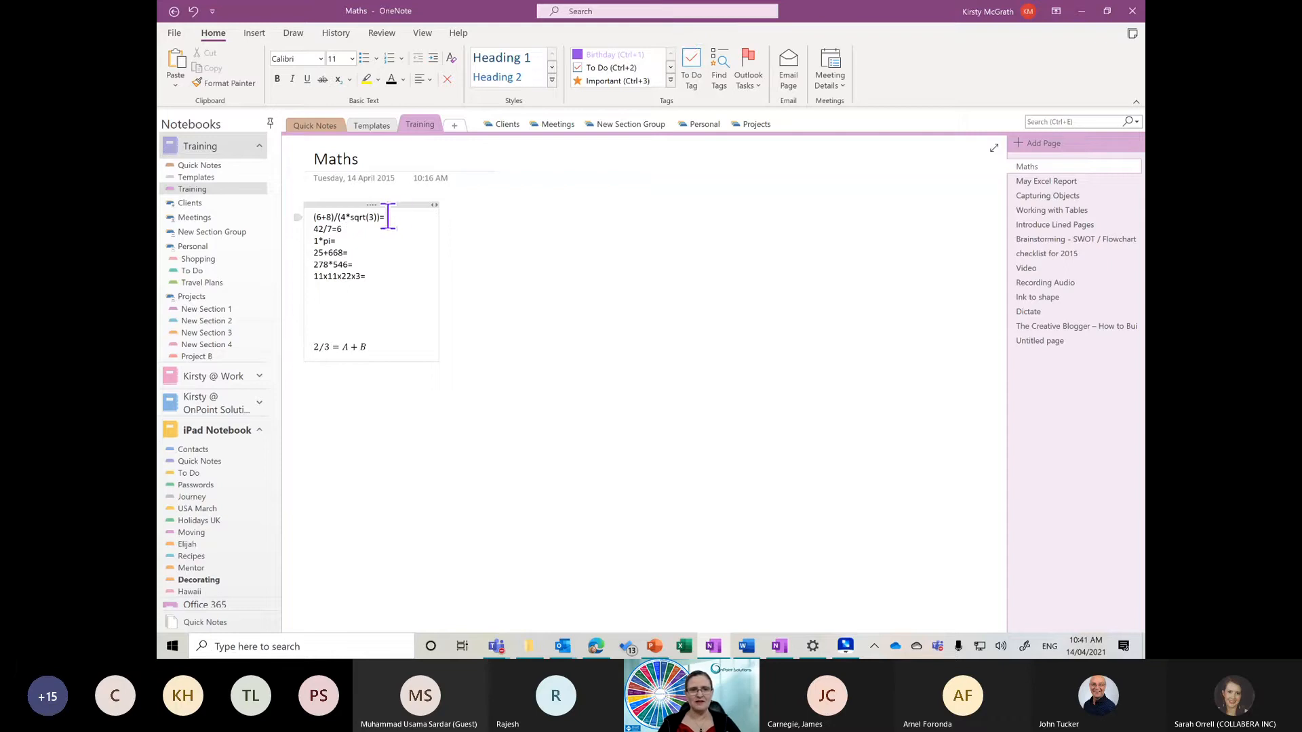
key("space")
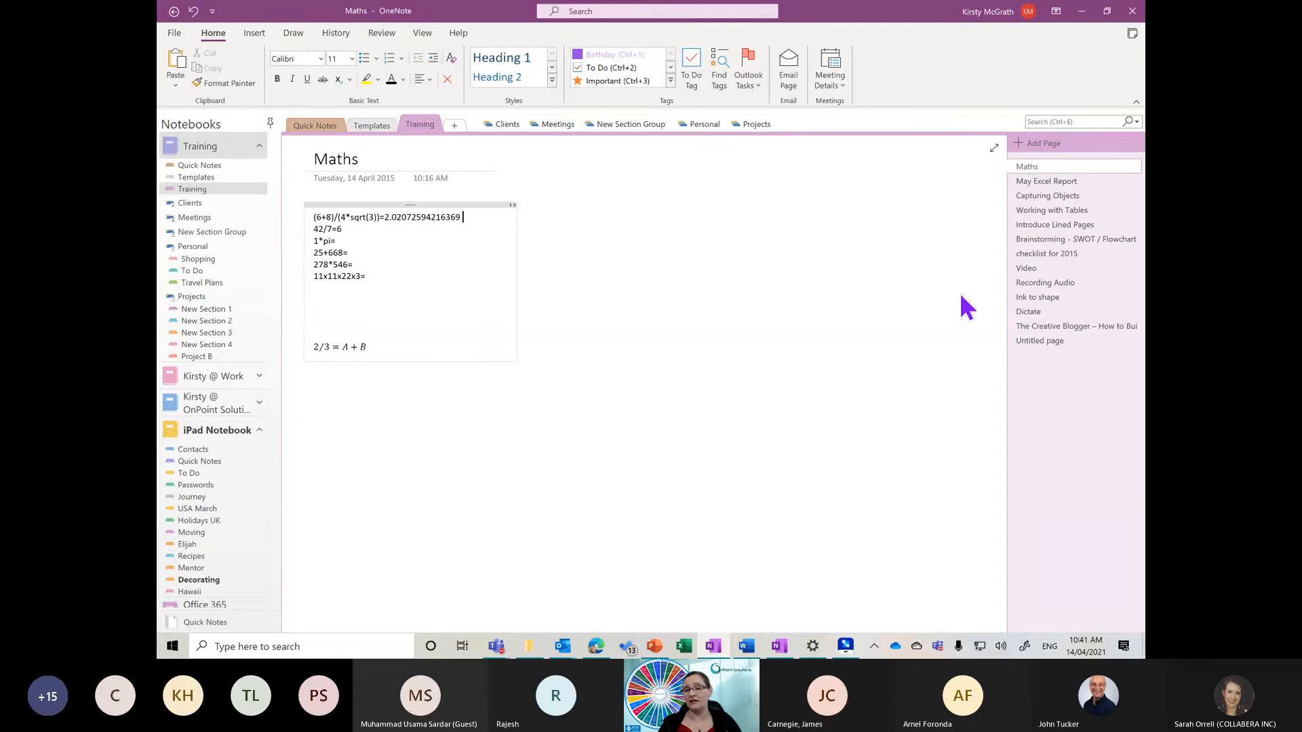
Step: Open the May Excel Report page and select the first embedded Employee details spreadsheet to examine it
left_click(1044, 182)
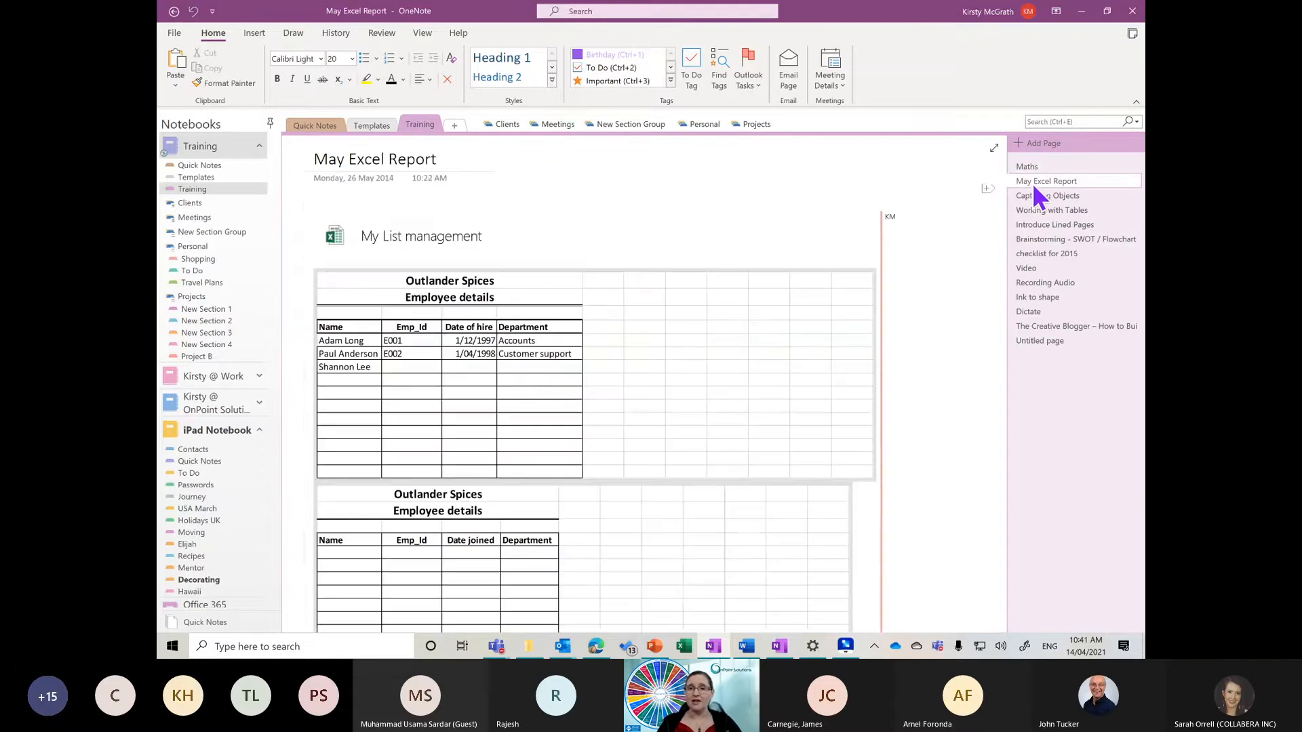
left_click(404, 368)
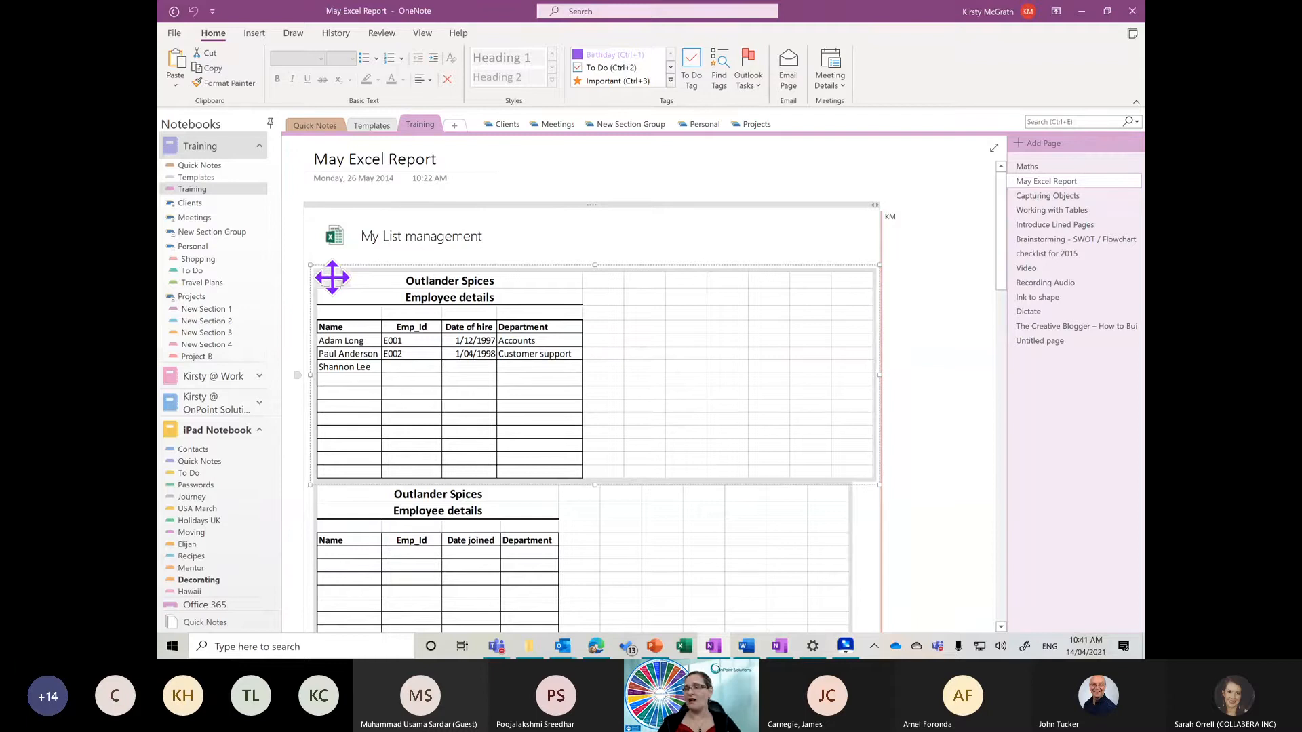
Step: Insert a screen clipping of the Training Test notebook's section and page list below the Chat picture on the Capturing Objects page
left_click(1056, 195)
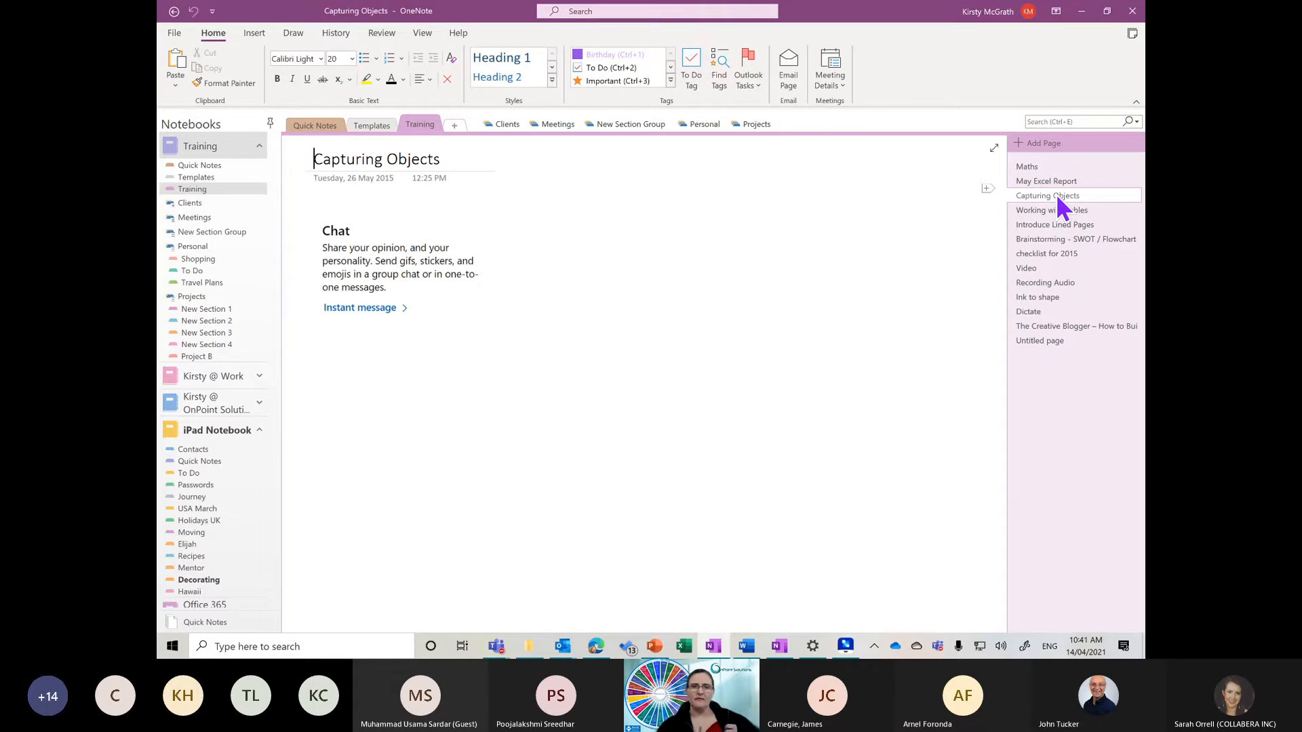
left_click(349, 263)
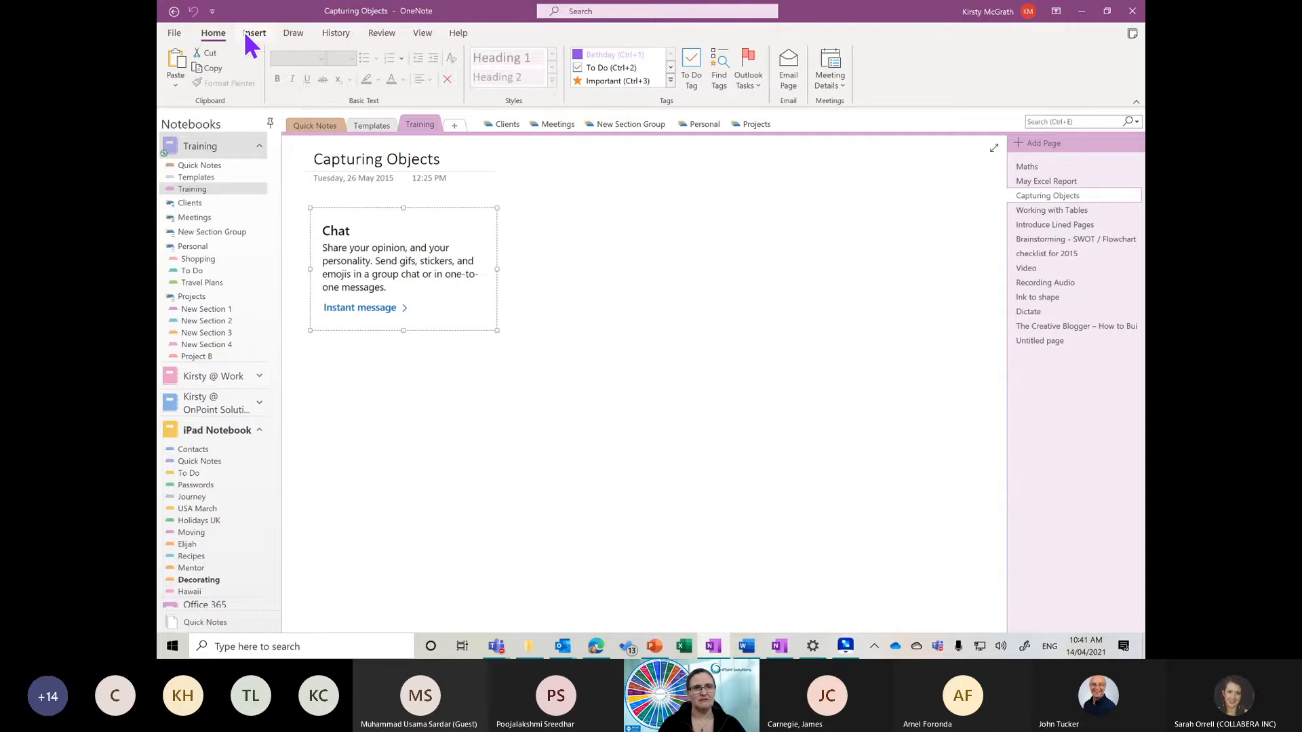
left_click(249, 34)
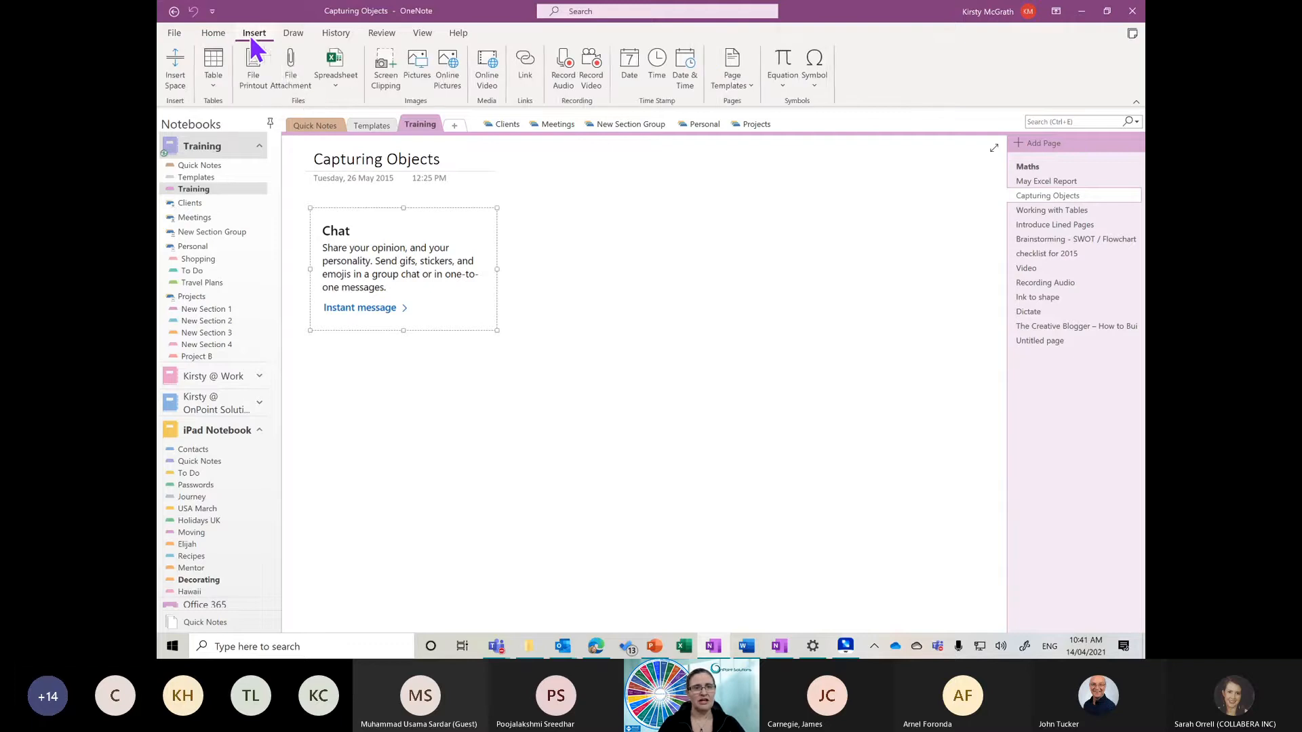
left_click(393, 75)
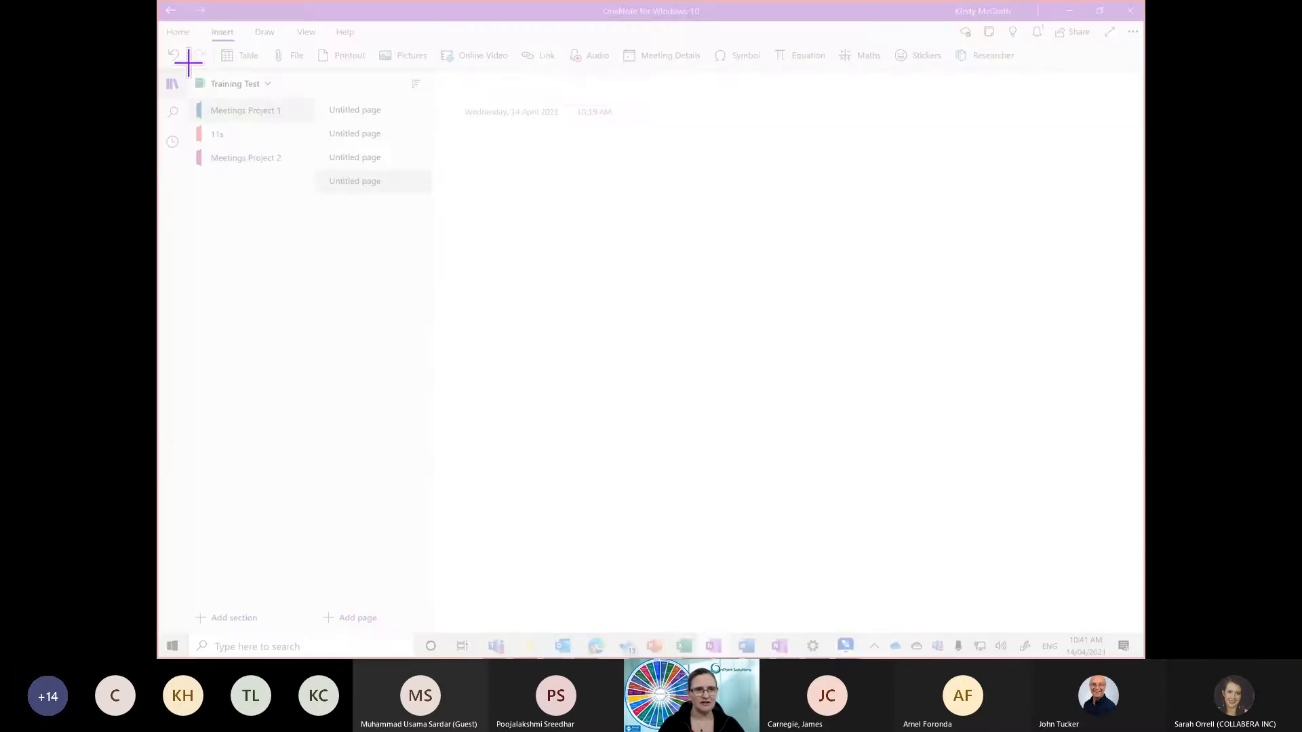
left_click_drag(188, 67, 429, 210)
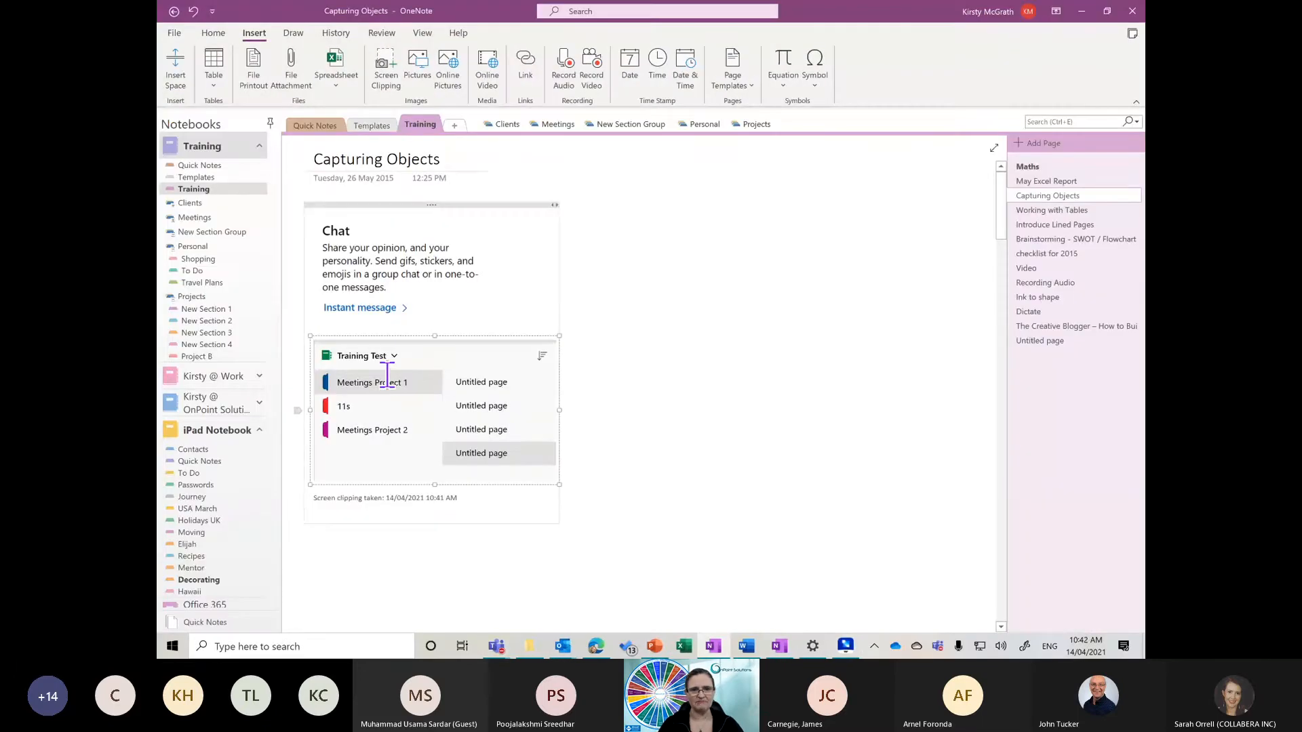
Step: Copy the text out of the Training Test screen clipping and paste it into the blank area beside the clipping
right_click(388, 376)
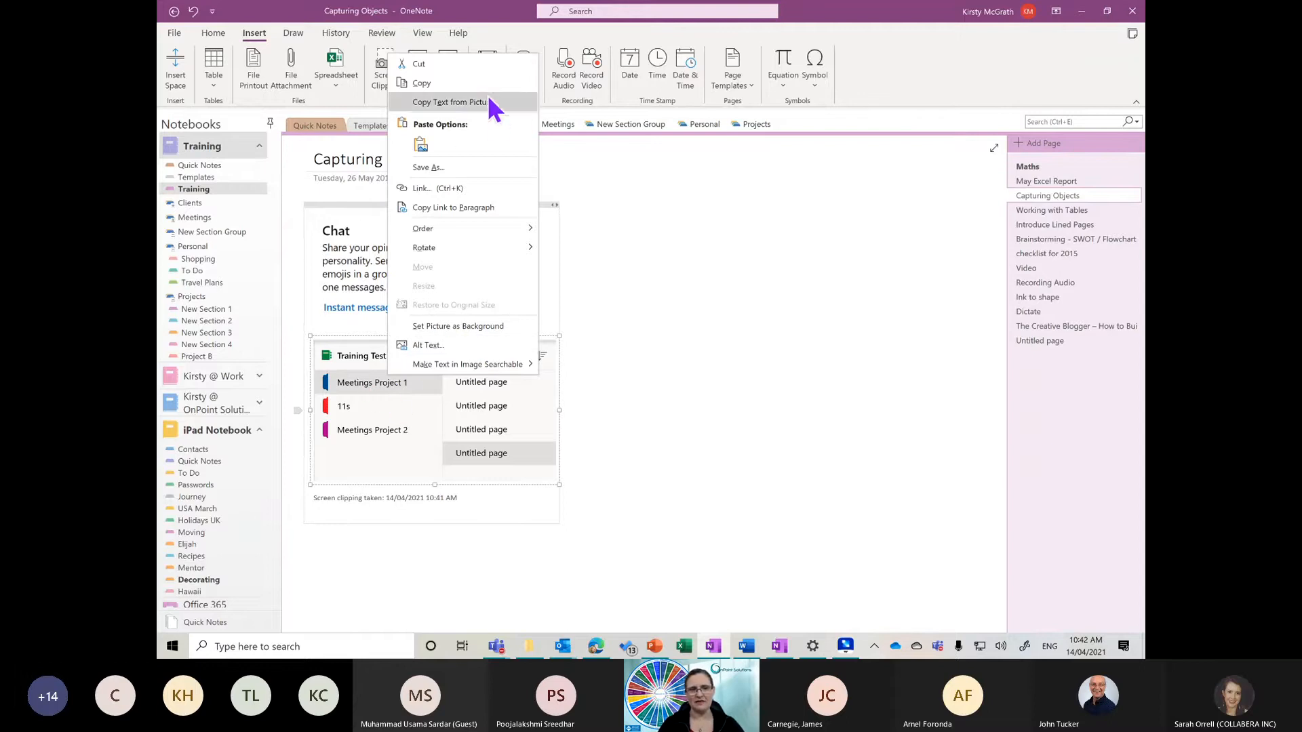
left_click(438, 103)
left_click(668, 396)
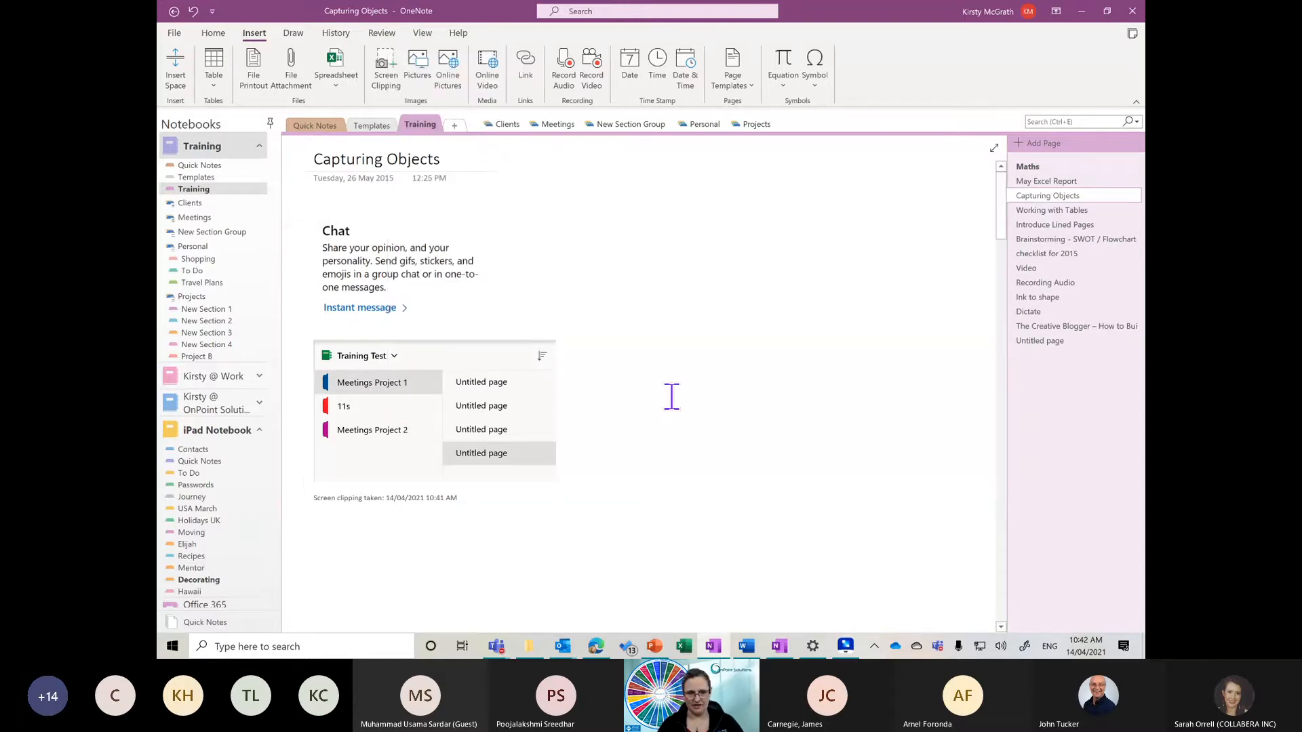
key("ctrl+v")
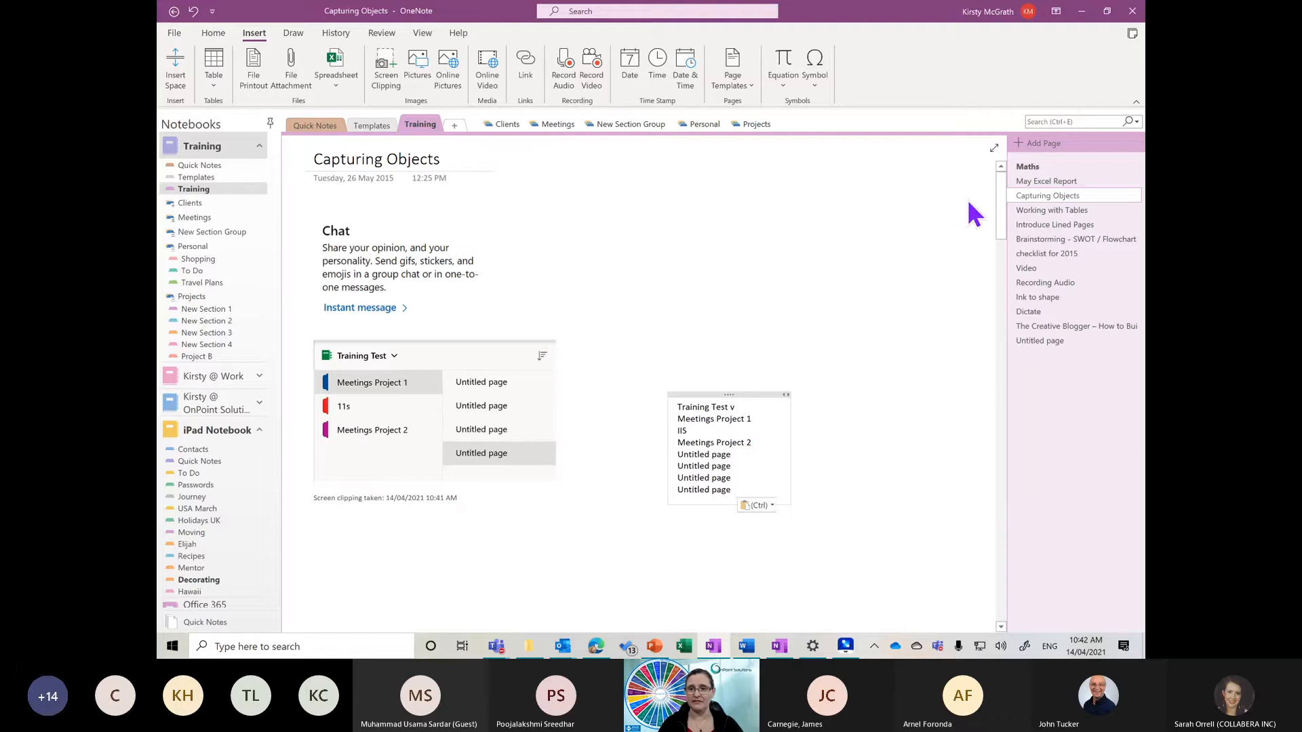
Step: Handwrite "New Notes" and "Intro" on the Introduce Lined Pages page and convert the handwriting to typed text
left_click(1069, 227)
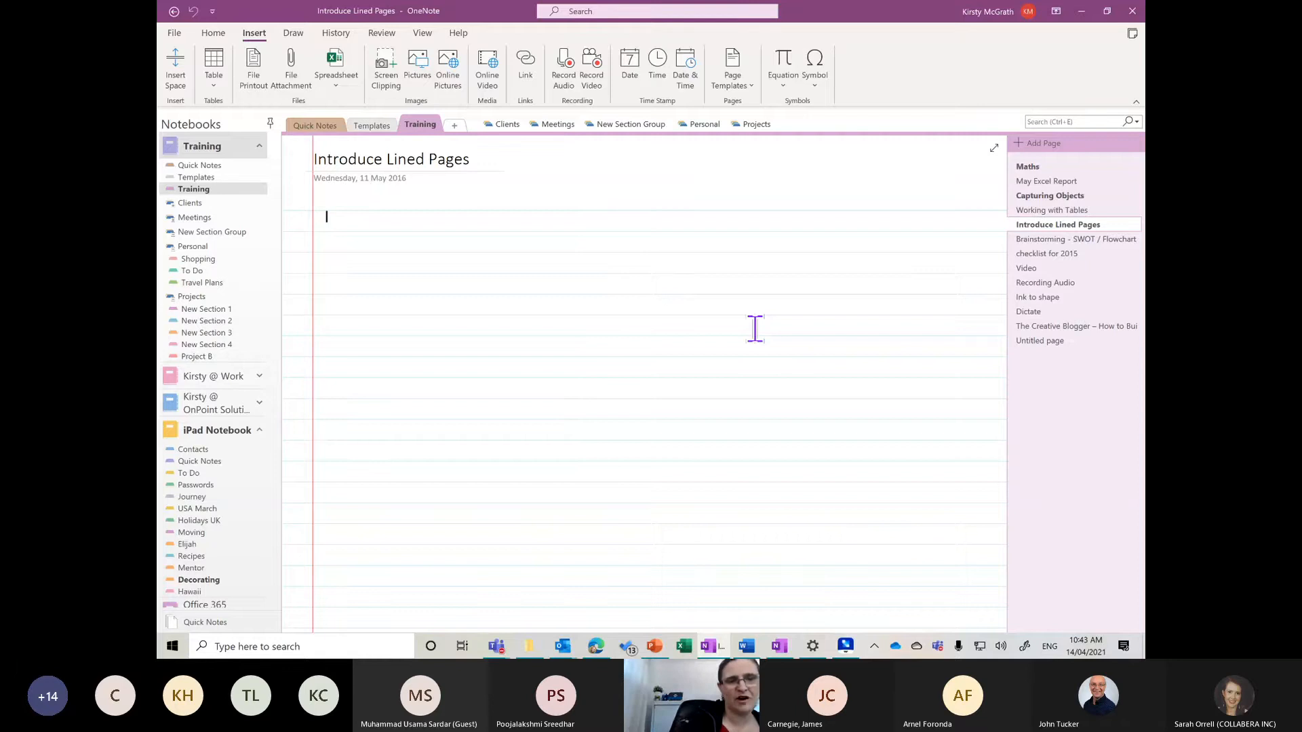
left_click_drag(342, 312, 364, 290)
mouse_move(386, 298)
left_mouse_down()
mouse_move(415, 296)
mouse_move(374, 303)
mouse_move(409, 302)
mouse_move(345, 333)
mouse_move(396, 324)
mouse_move(396, 342)
mouse_move(484, 317)
left_mouse_up()
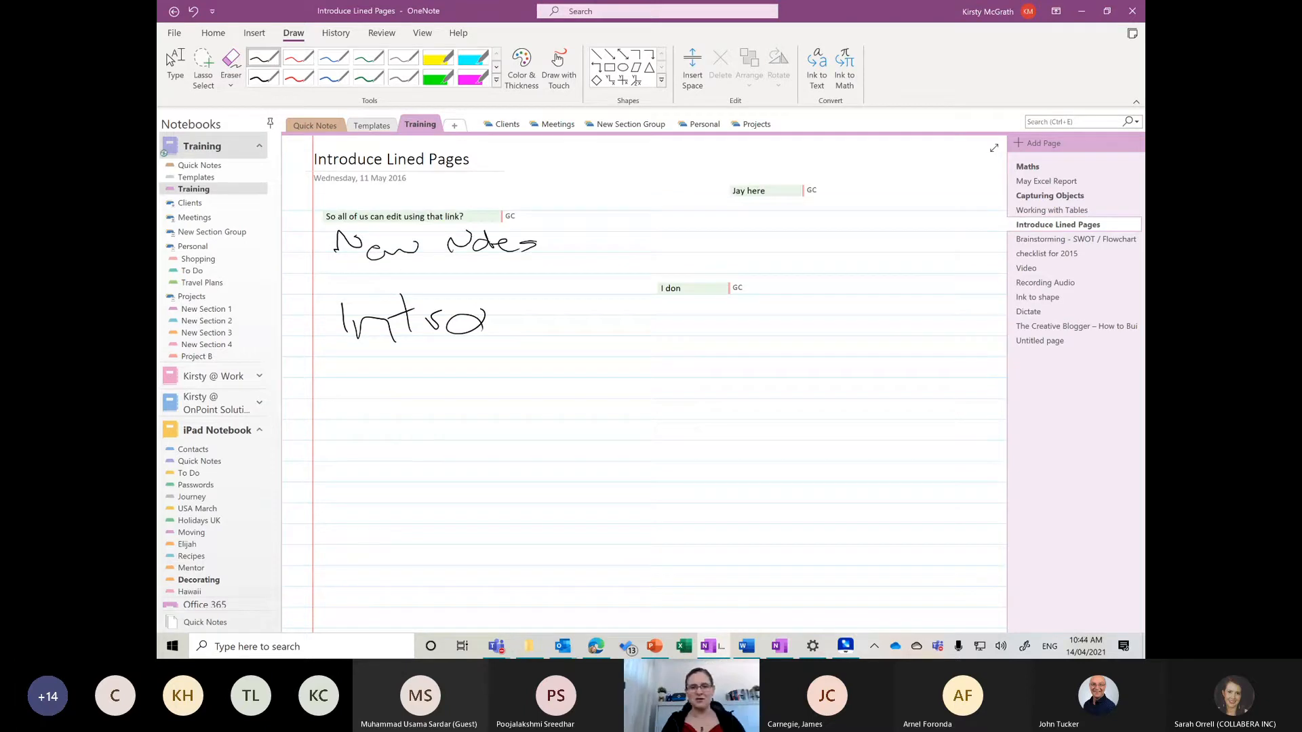
left_click(175, 68)
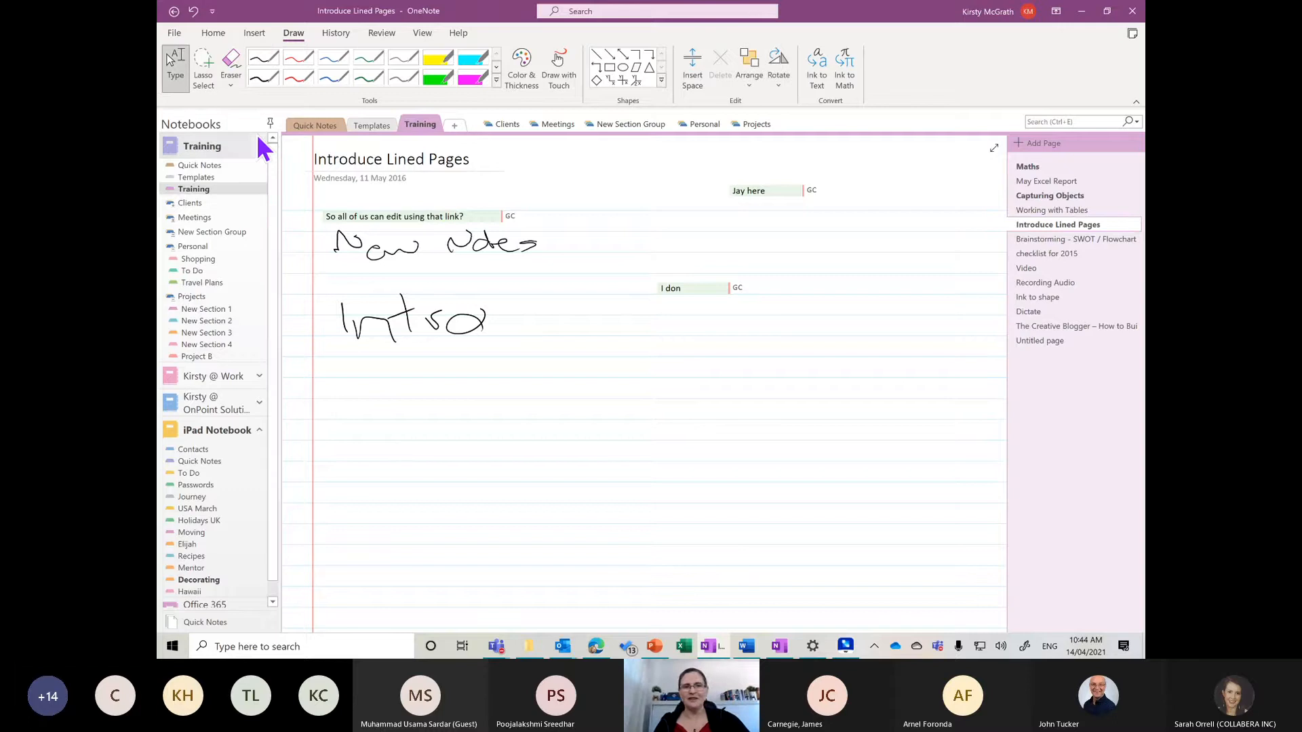
left_click(817, 68)
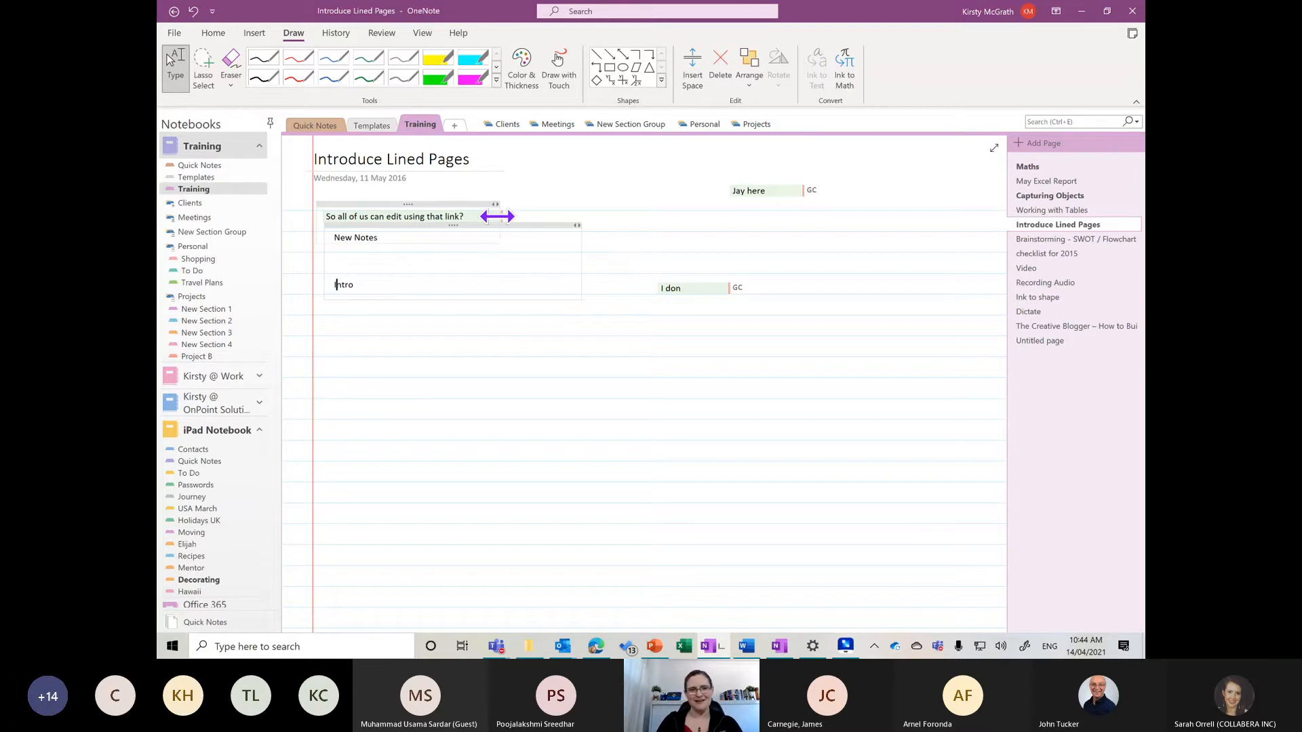
mouse_move(510, 221)
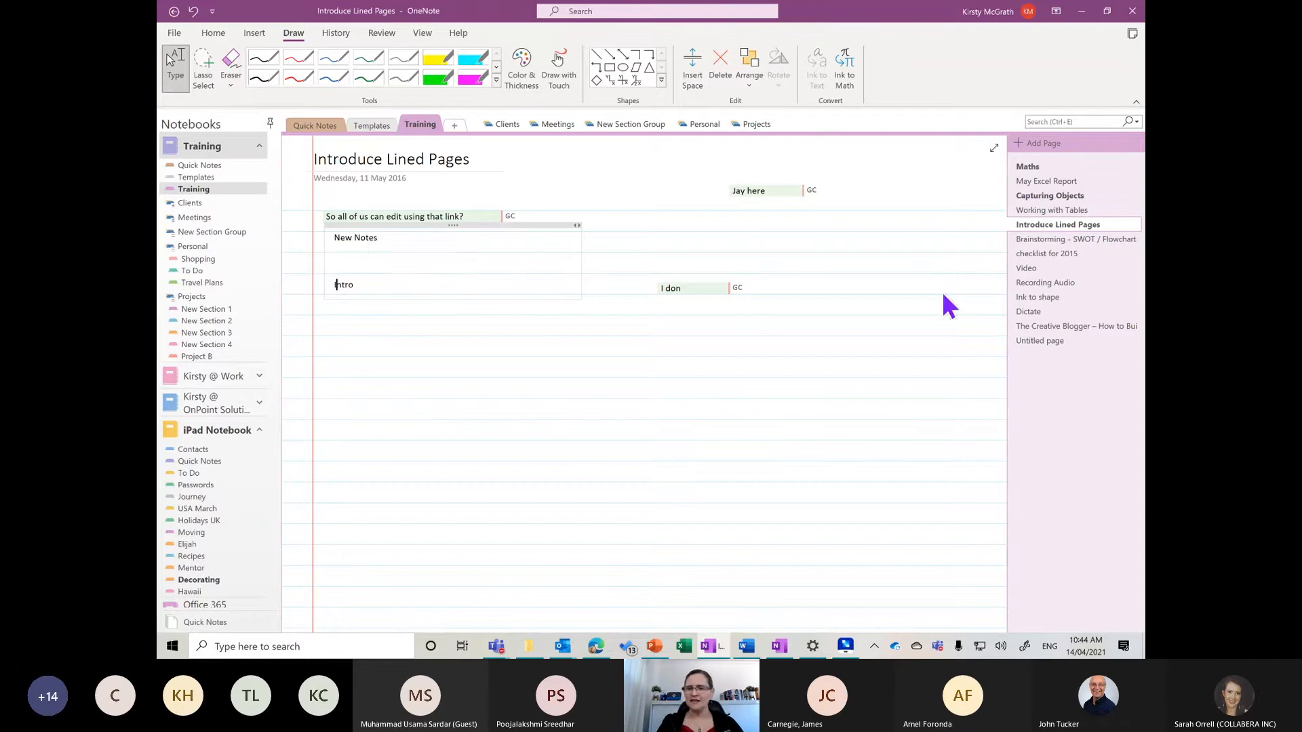
Step: Draw a large pair of crossed axes on the Brainstorming - SWOT / Flowchart page to form four quadrants
left_click(1048, 242)
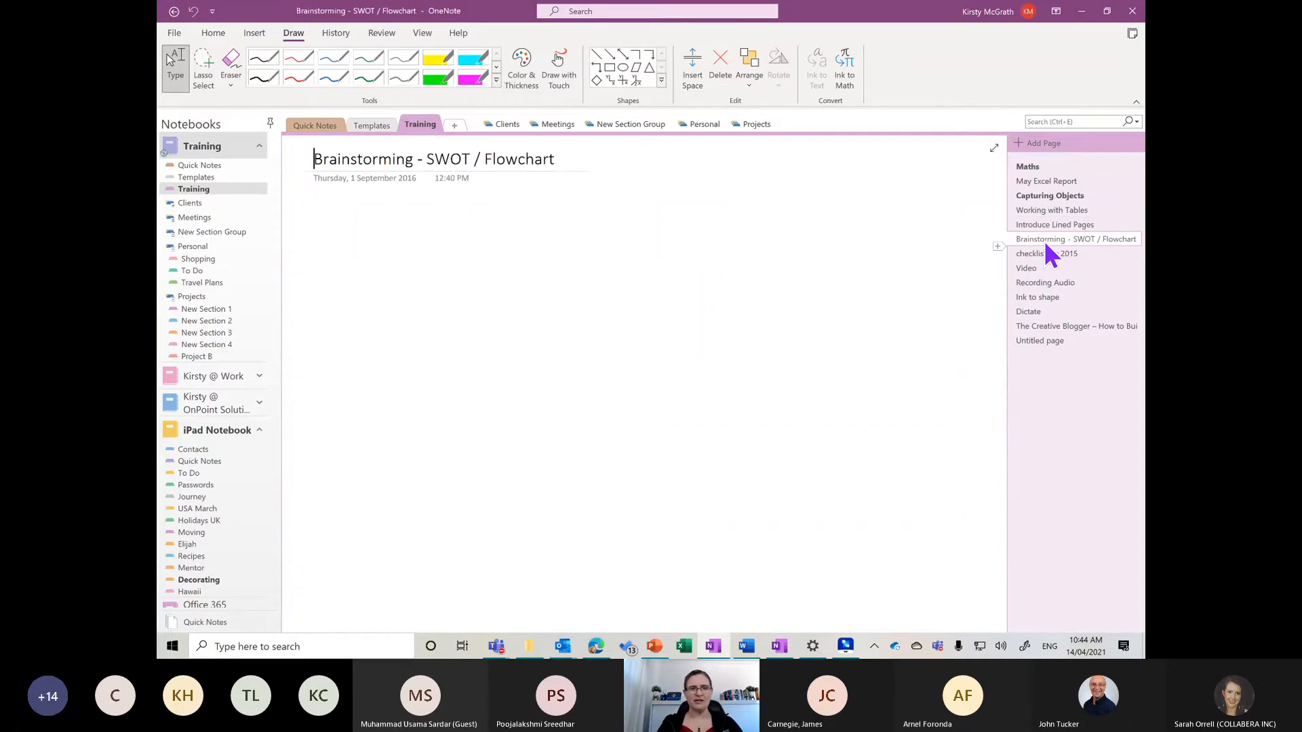
left_click(624, 82)
left_click_drag(488, 317, 735, 451)
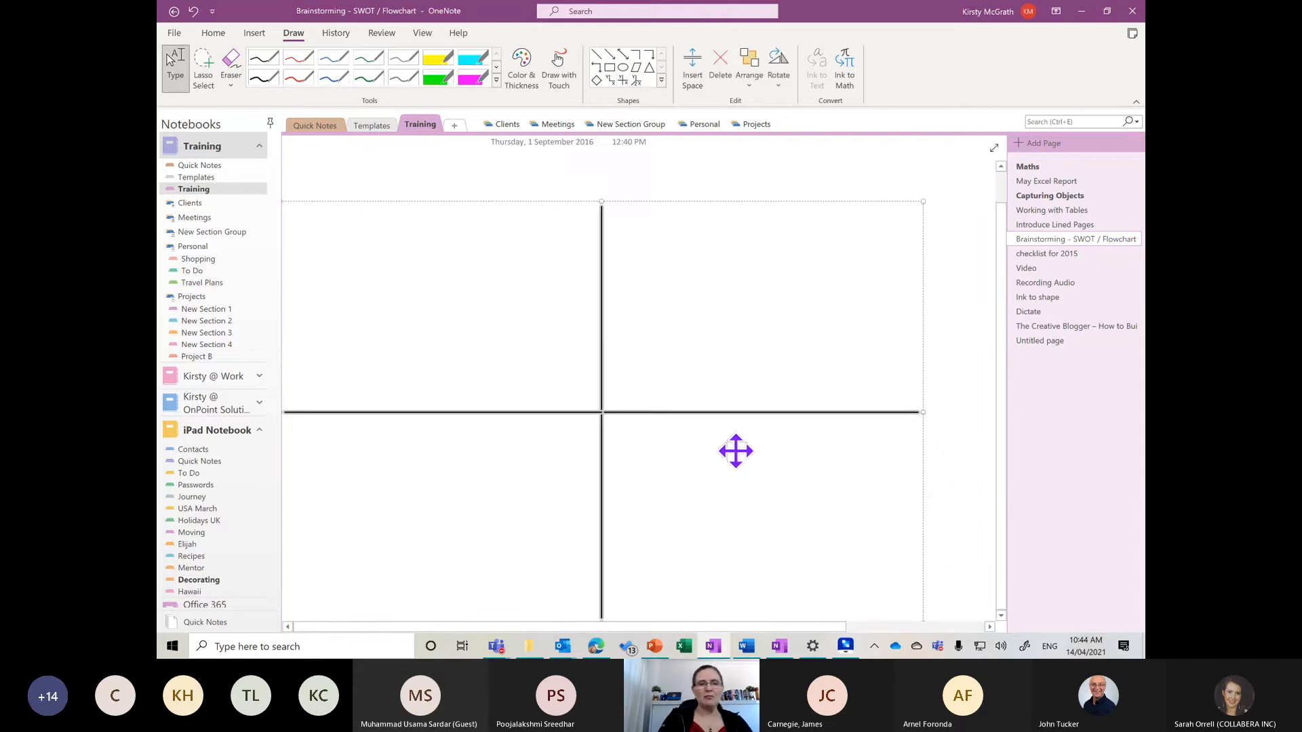
Step: Sketch two freehand bubbles joined by a line in the axes' upper-left quadrant, and remove the sketch
mouse_move(444, 243)
left_mouse_down()
mouse_move(439, 317)
mouse_move(456, 361)
mouse_move(443, 316)
left_mouse_up()
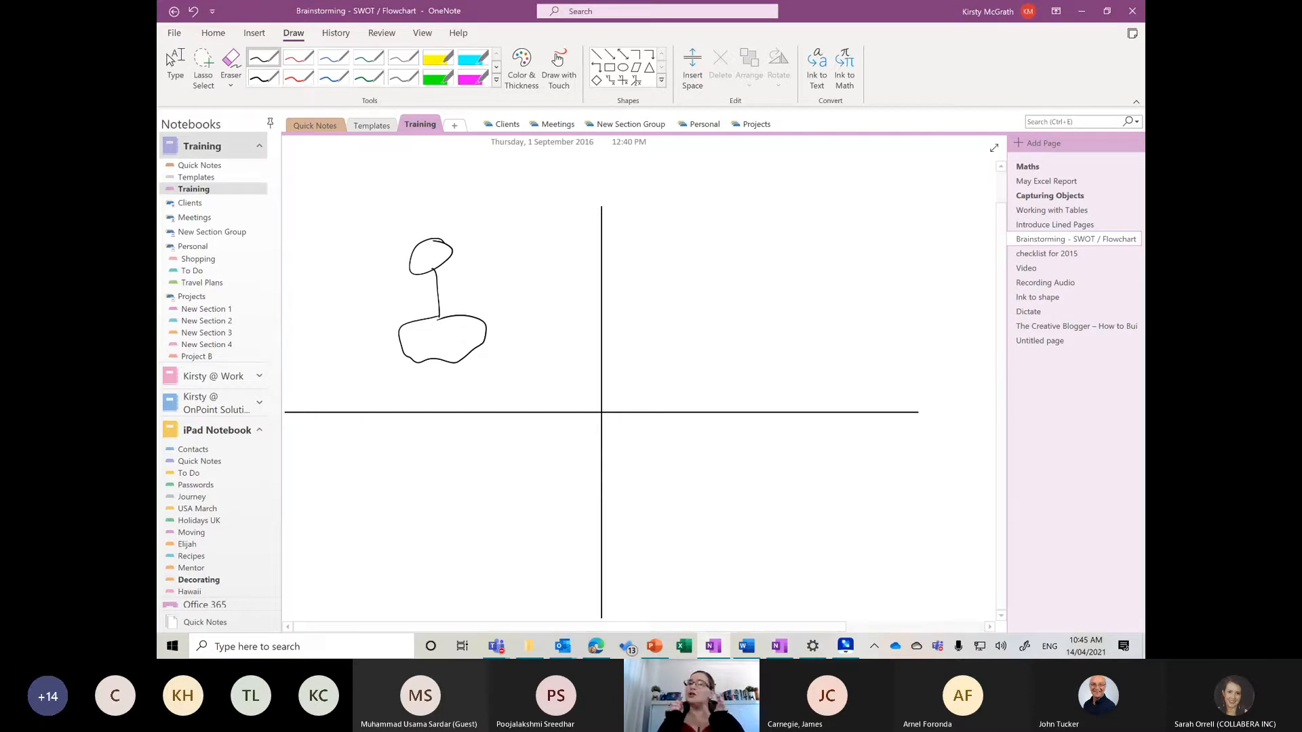
mouse_move(397, 370)
left_mouse_down()
mouse_move(431, 254)
mouse_move(463, 246)
left_mouse_up()
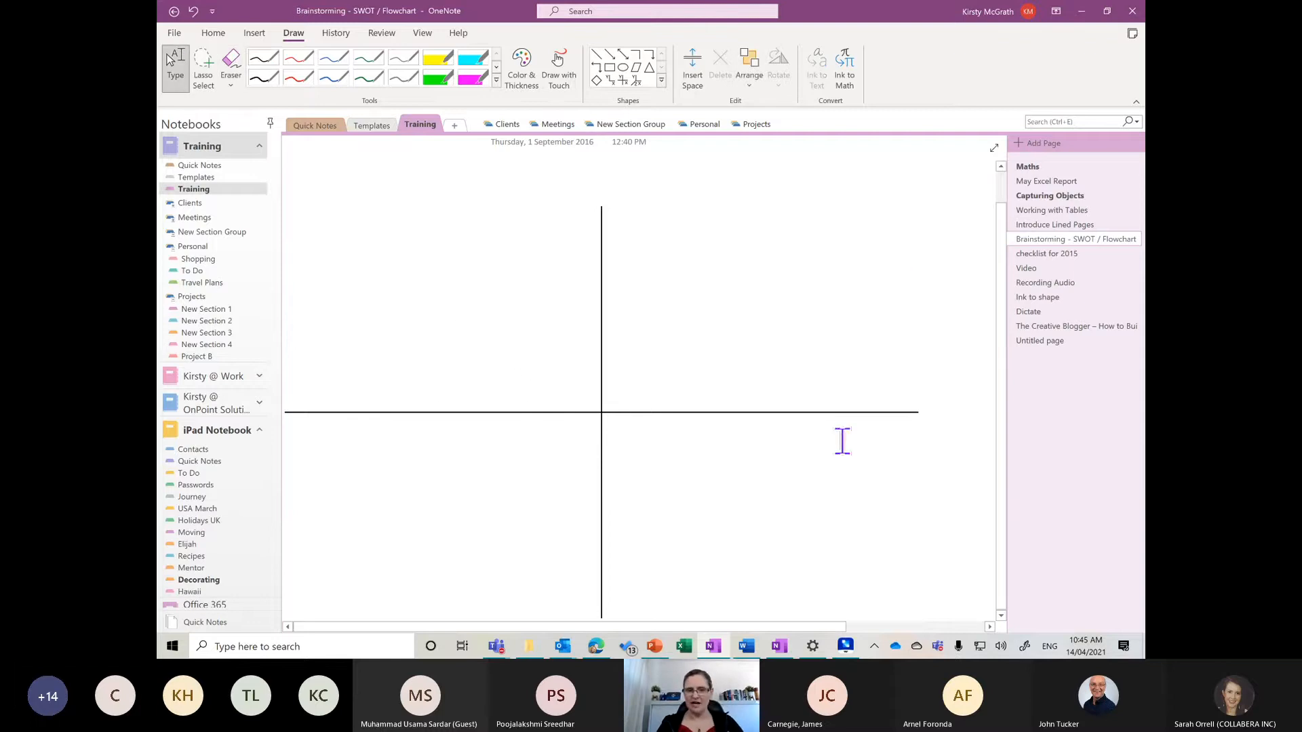
Step: Switch to OneNote for Windows 10, turn on Ink to Shape, and draw a circle and a rectangle side by side with the black pen
left_click(778, 650)
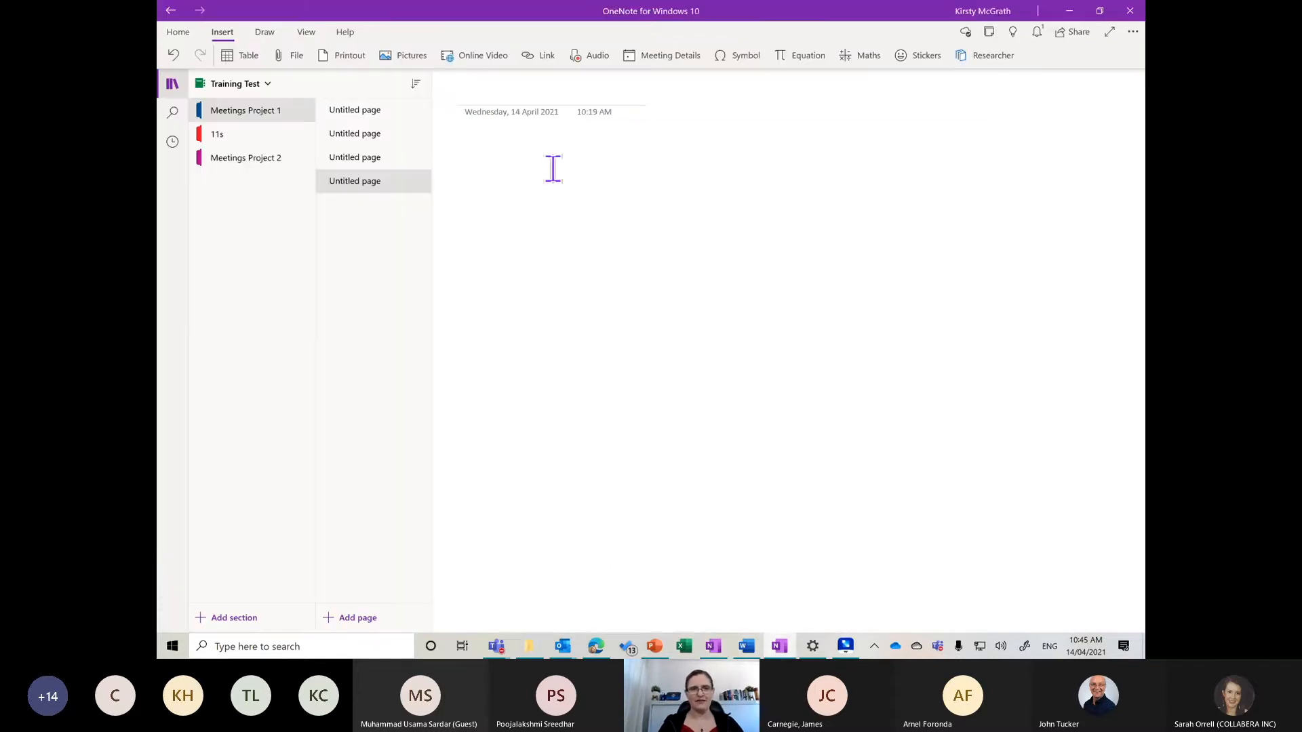
left_click(264, 31)
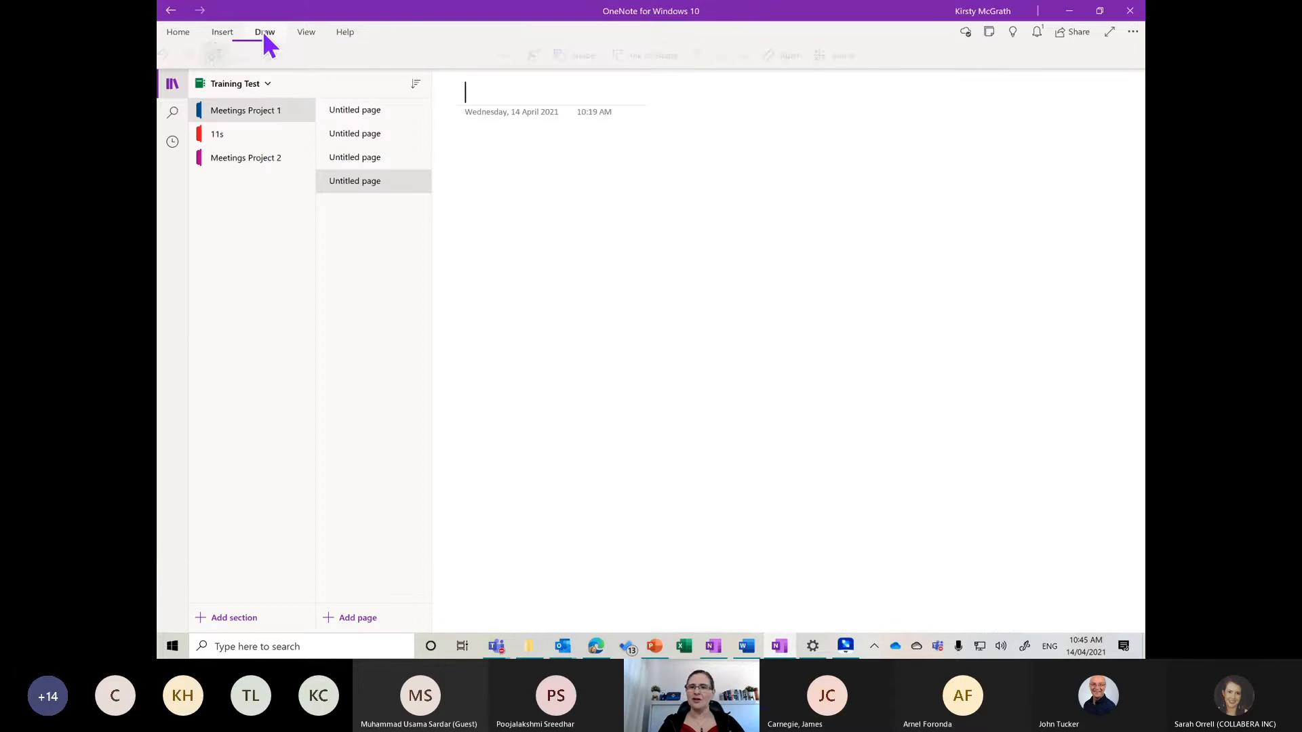
left_click(653, 60)
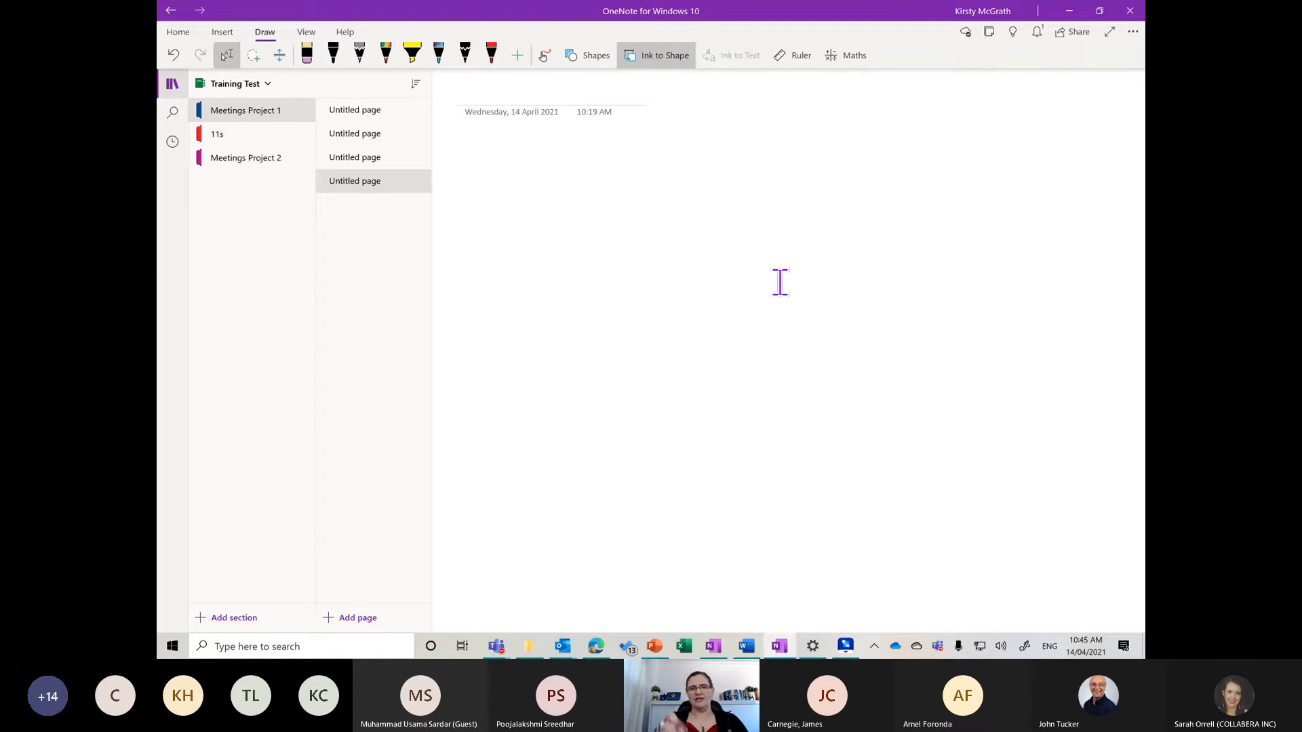
left_click(333, 54)
left_click_drag(589, 244, 616, 238)
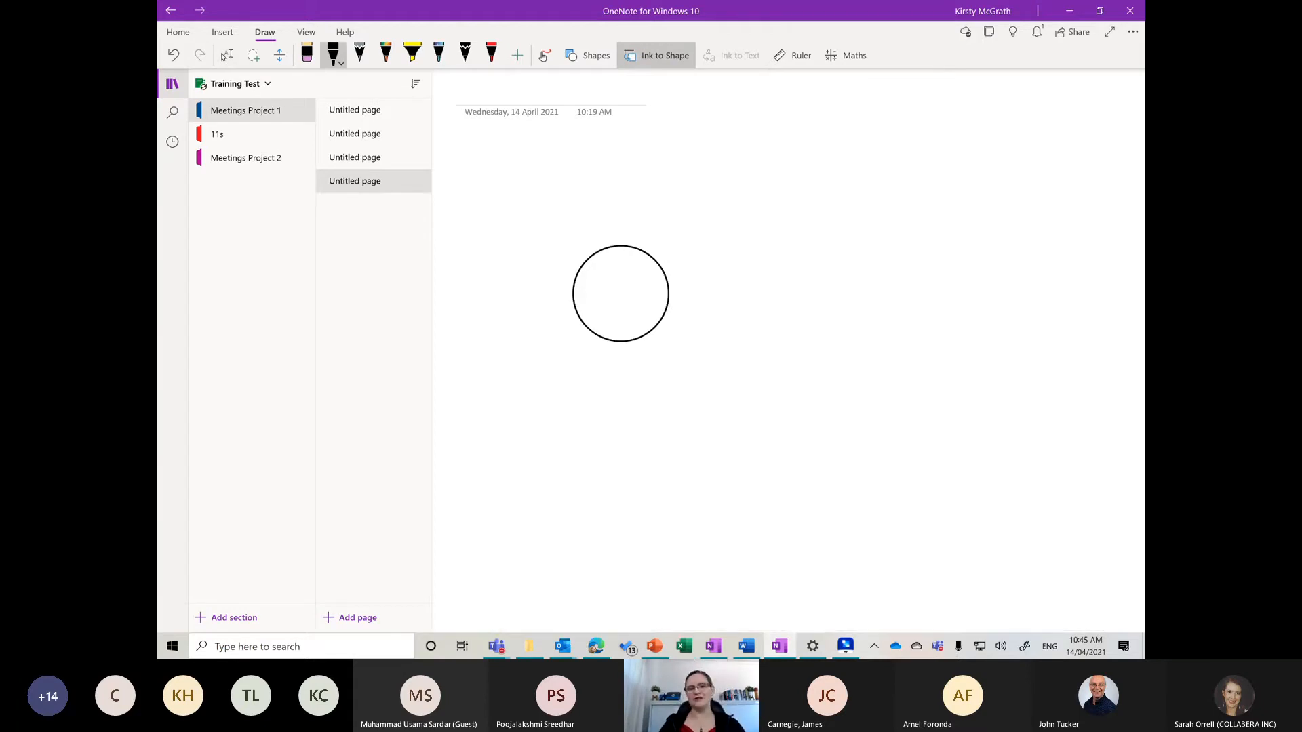
mouse_move(736, 258)
left_mouse_down()
mouse_move(735, 322)
mouse_move(848, 271)
mouse_move(736, 252)
left_mouse_up()
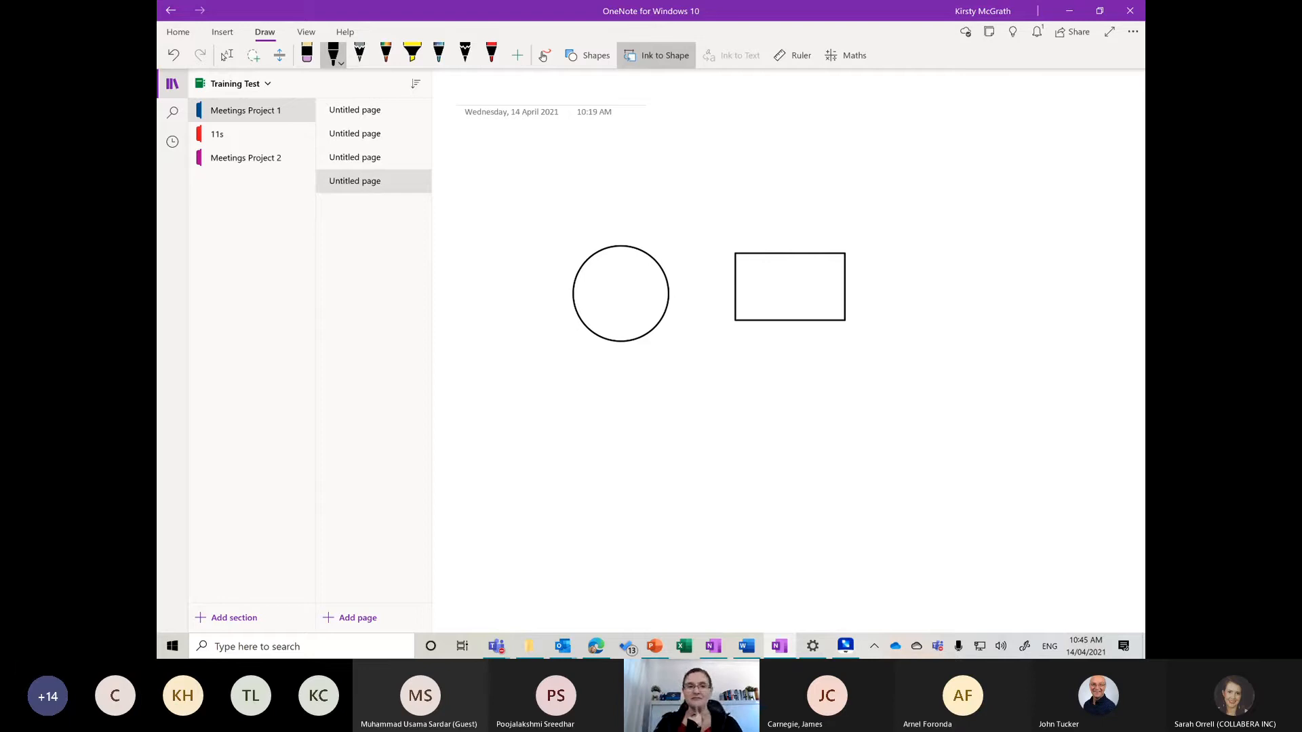
Step: Show the ruler, rotate it to about 2°, and draw three parallel lines along it below the circle and rectangle
left_click(792, 55)
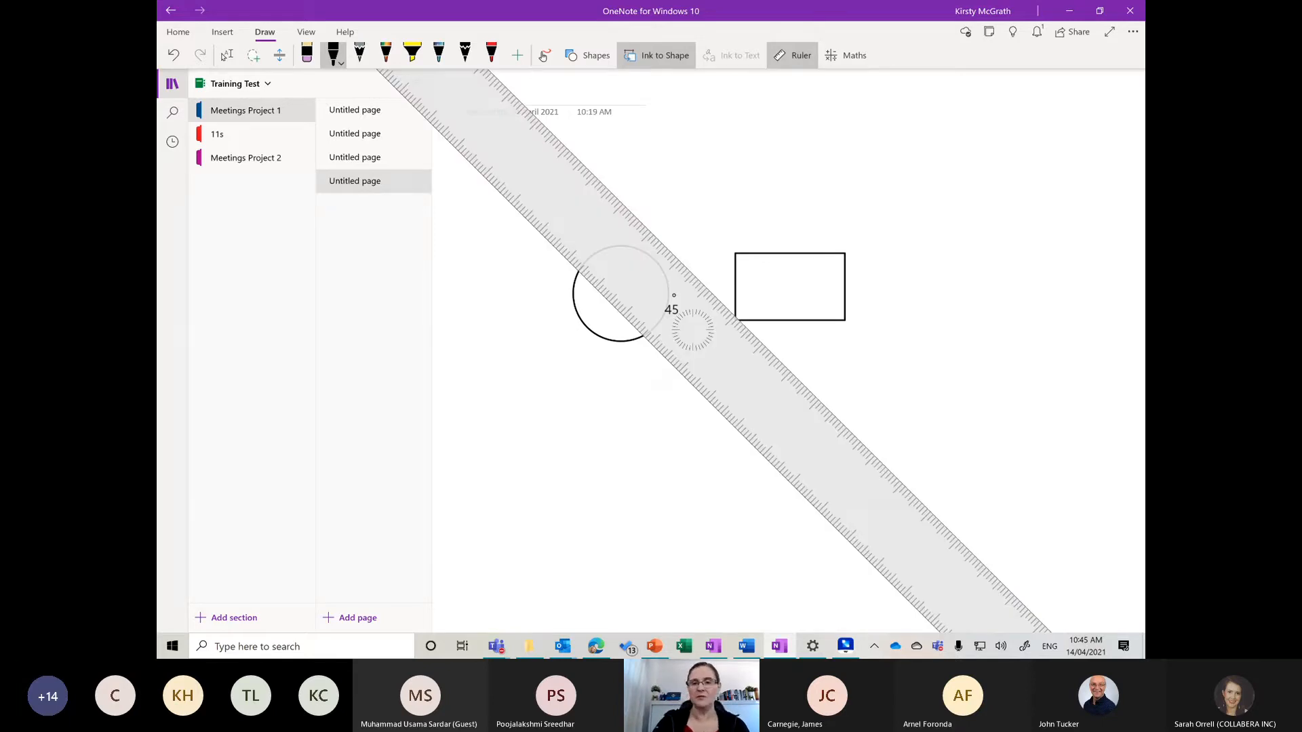
left_click_drag(692, 331, 746, 449)
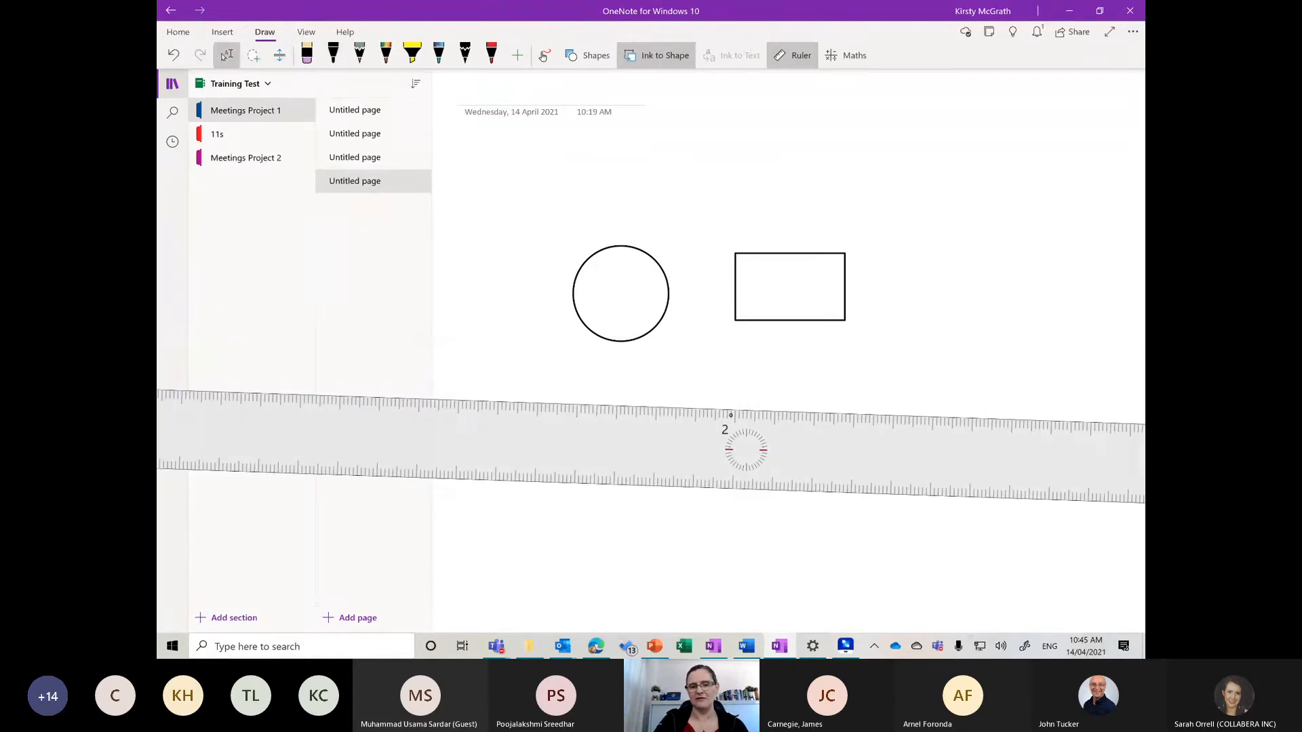
left_click_drag(494, 401, 984, 418)
left_click_drag(647, 468, 644, 549)
left_click_drag(479, 476, 987, 494)
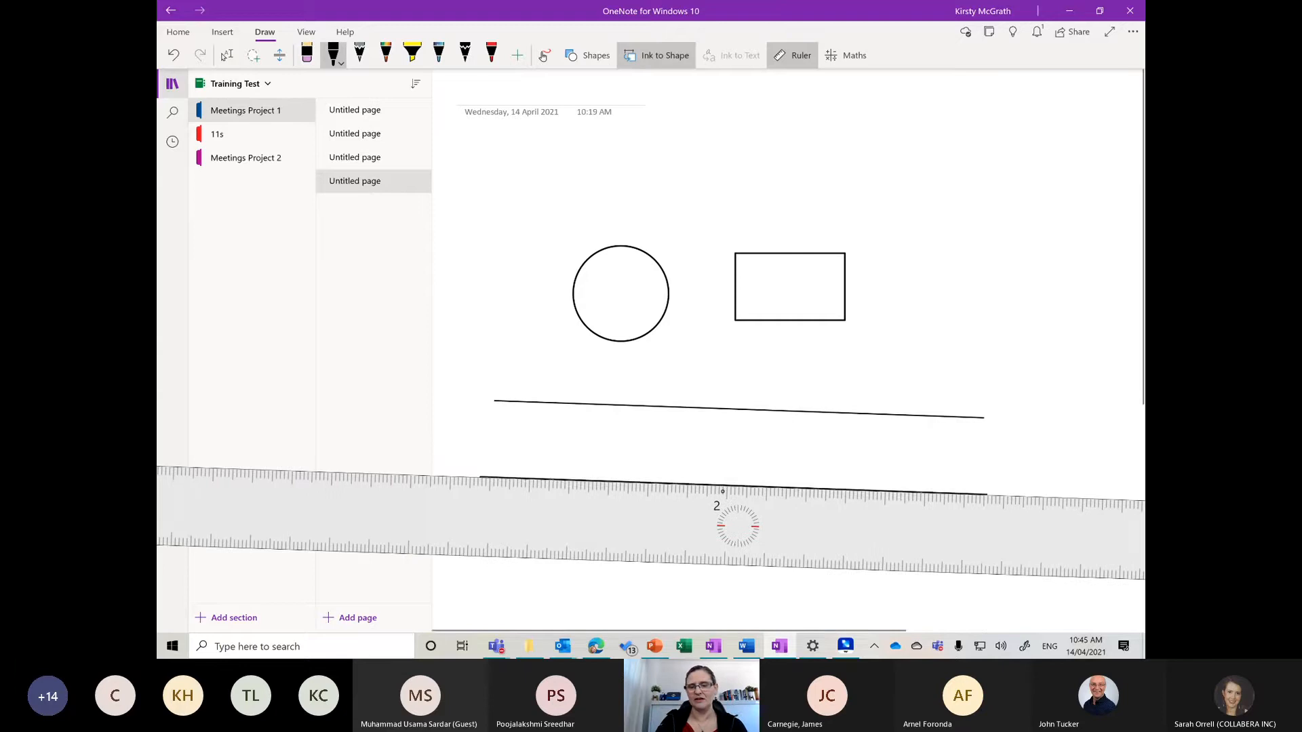
left_click_drag(737, 526, 724, 584)
left_click_drag(467, 537, 944, 553)
key("Escape")
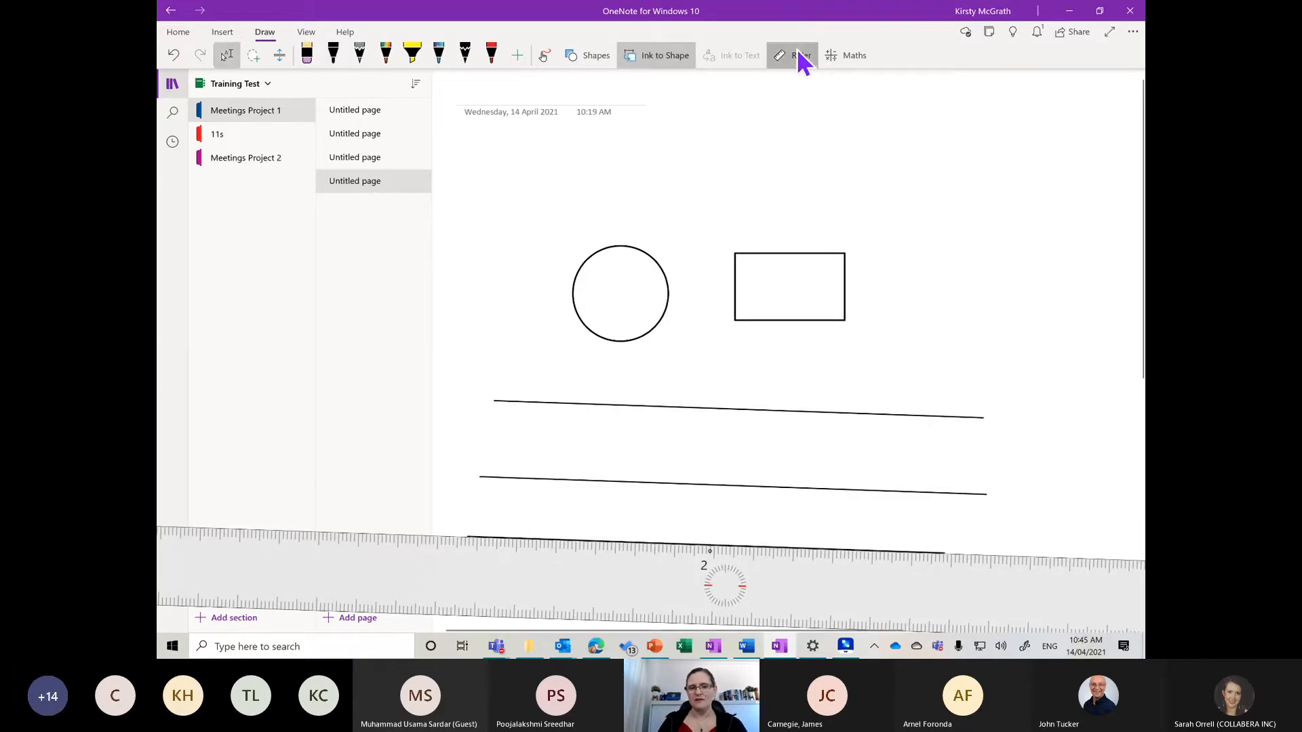
Step: Hide the ruler and draw a freehand arrow from the rectangle down to just above the lowest line
left_click(798, 56)
mouse_move(805, 322)
left_mouse_down()
mouse_move(738, 529)
mouse_move(767, 501)
left_mouse_up()
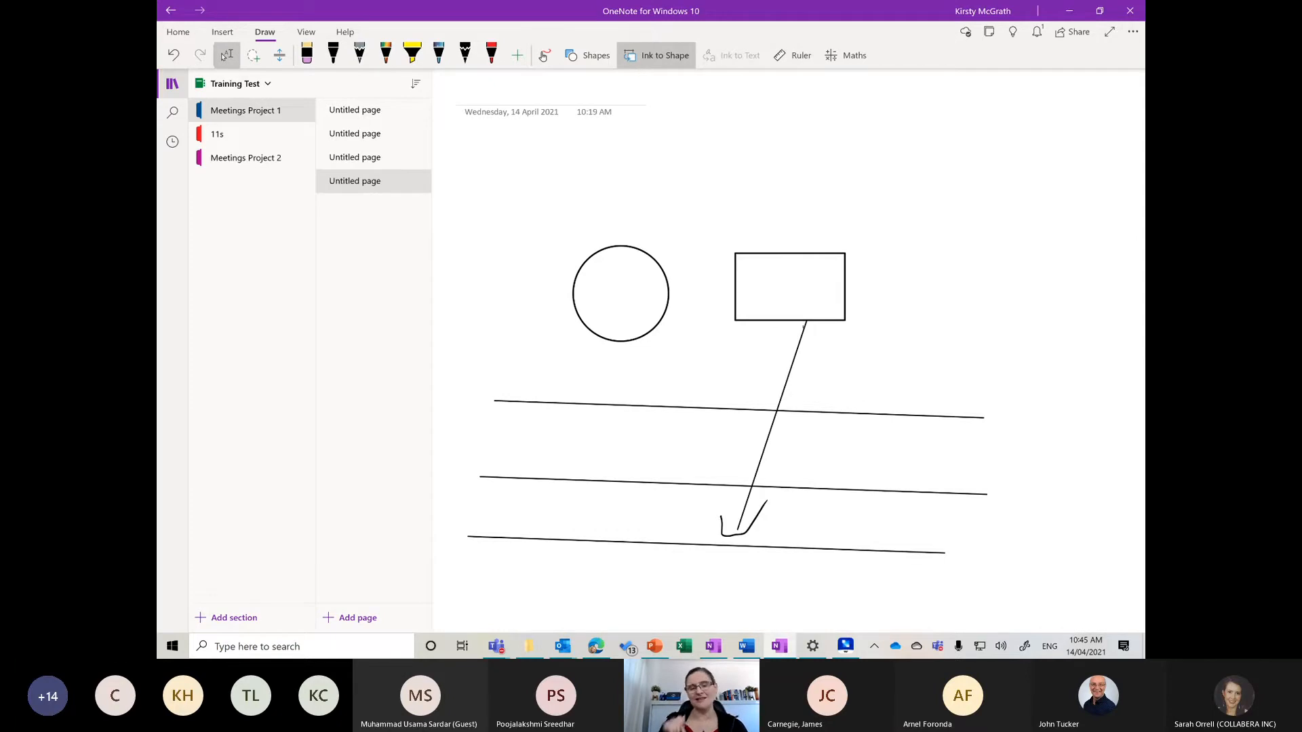
Step: Erase the arrowhead below the rectangle, then switch back to desktop OneNote and open the "checklist for 2015" page
left_click_drag(725, 528, 723, 537)
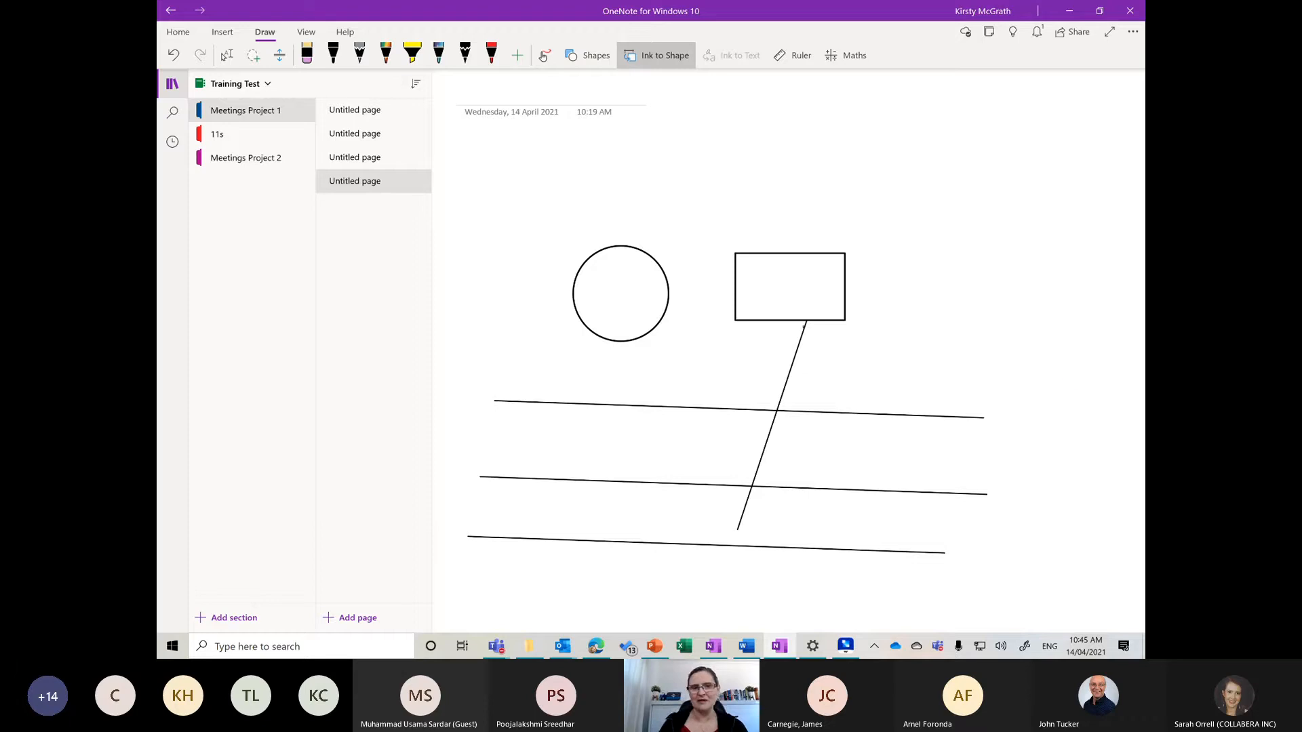
left_click(796, 356)
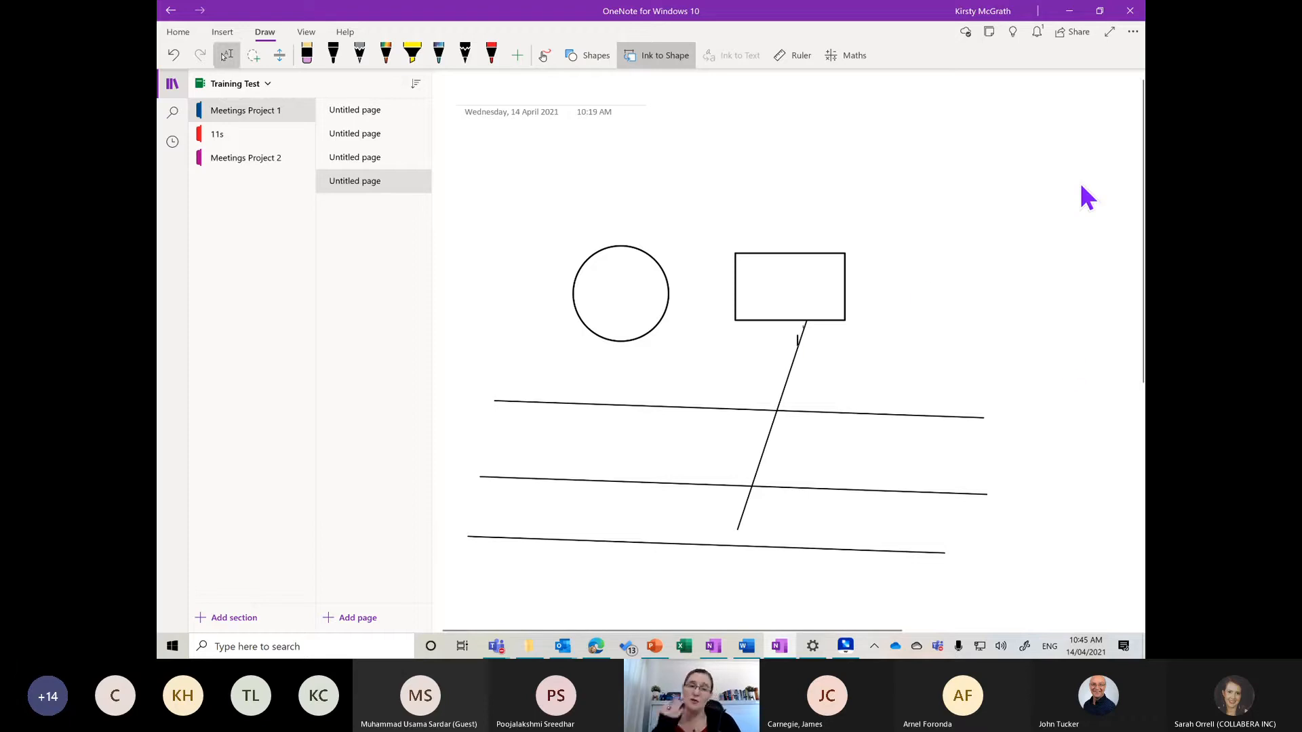
left_click(1073, 13)
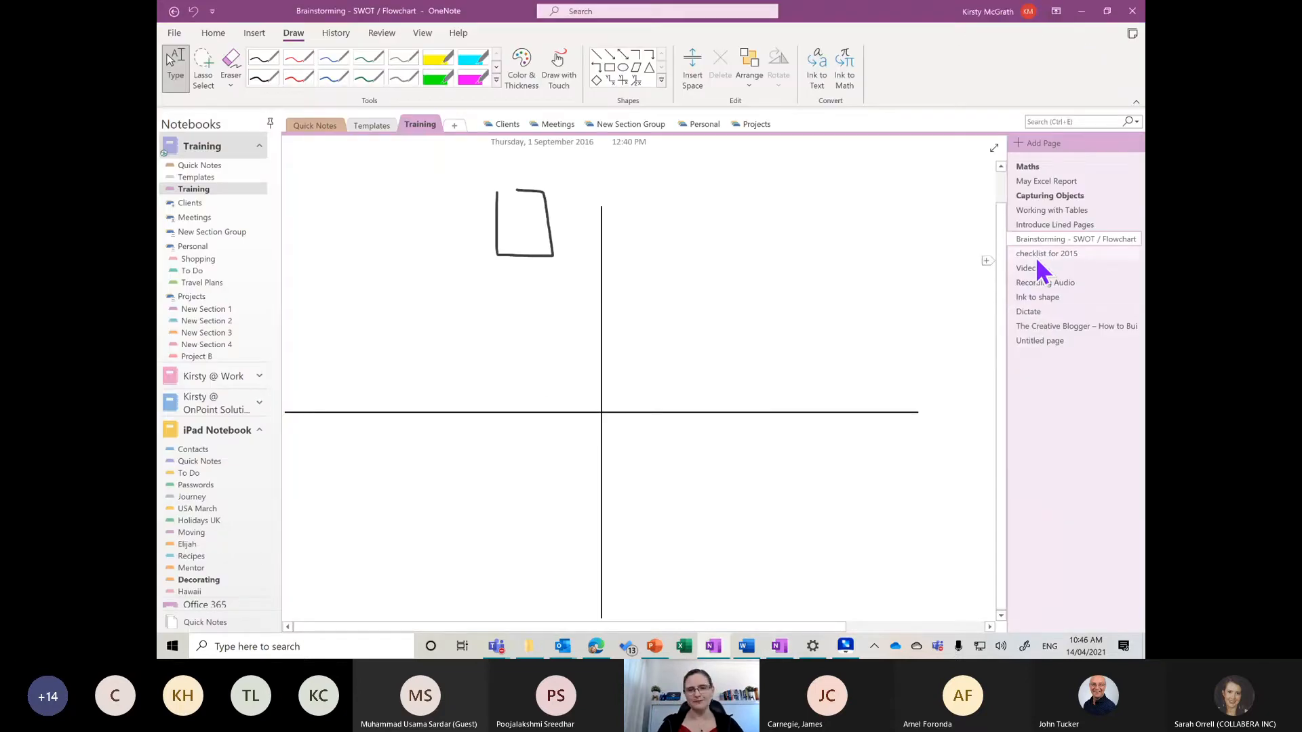
left_click(1037, 261)
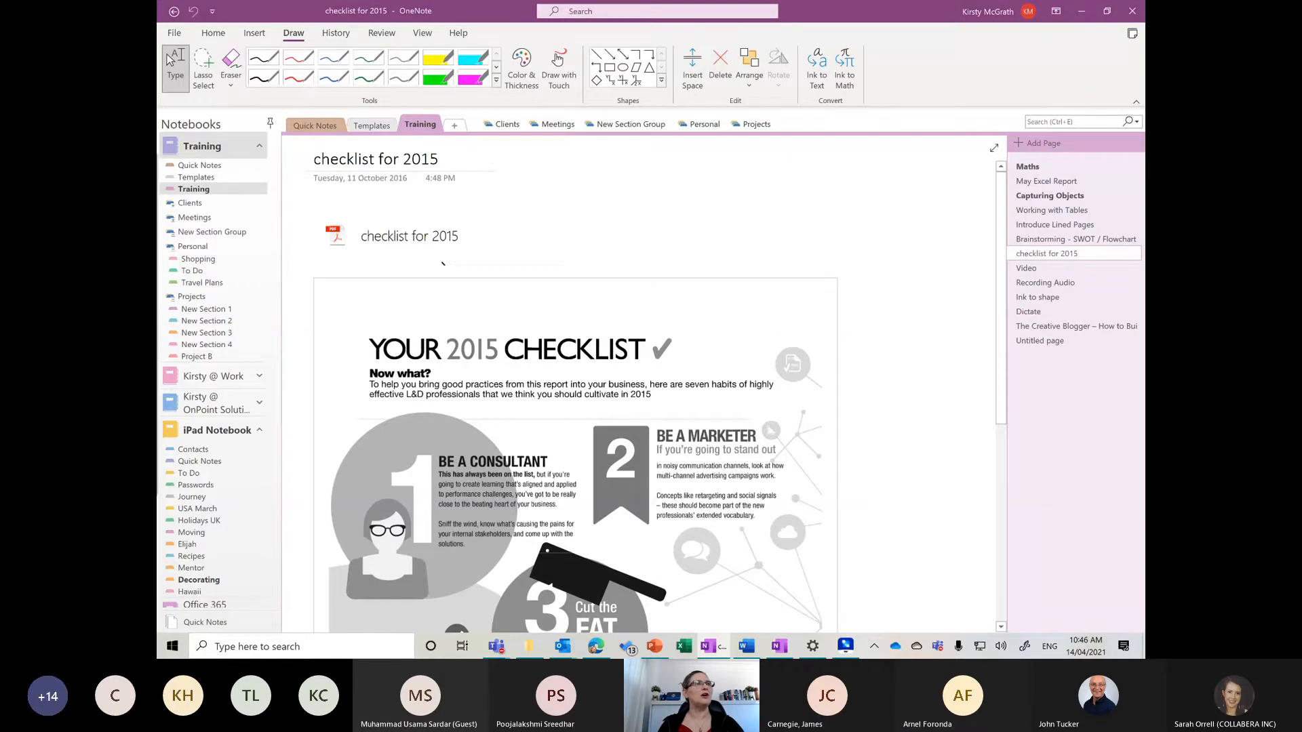
Step: Switch to the "Going Paperless with OneNote" Word document and print it using the OneNote (Desktop) printer
left_click_drag(0, 350, 642, 183)
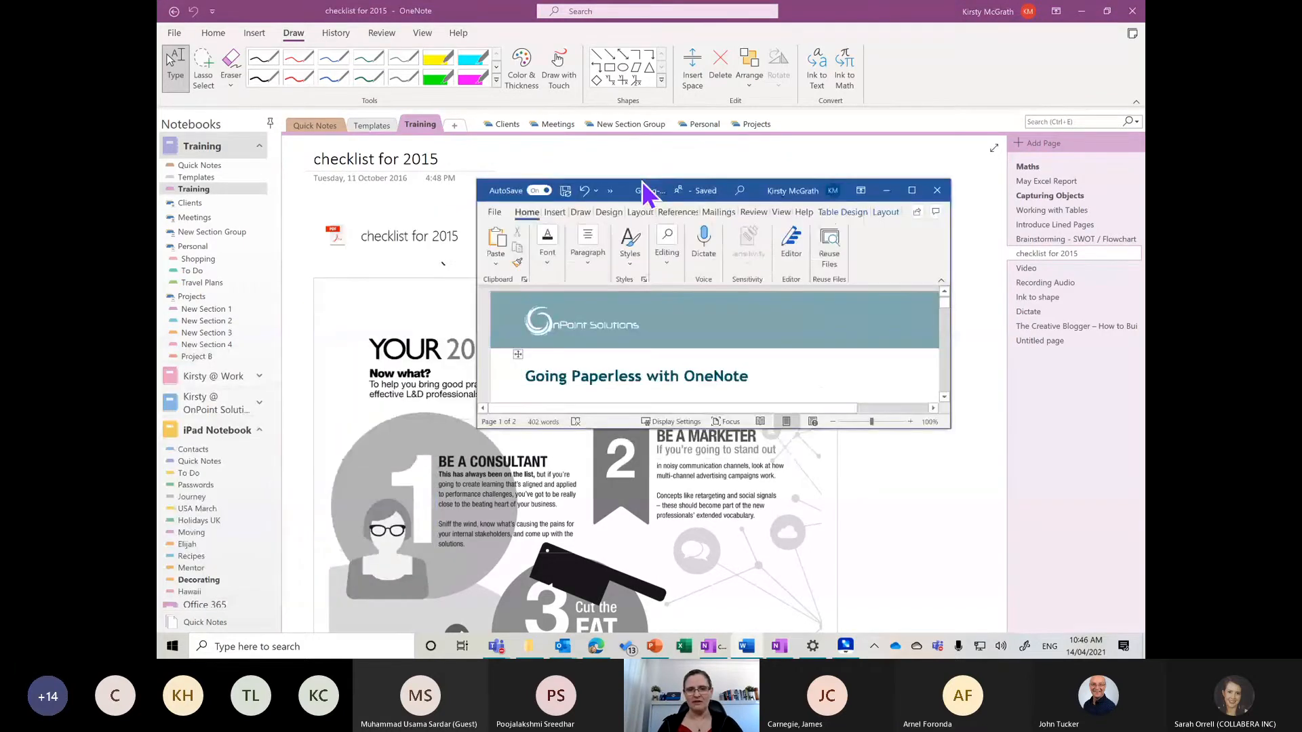
left_click(496, 211)
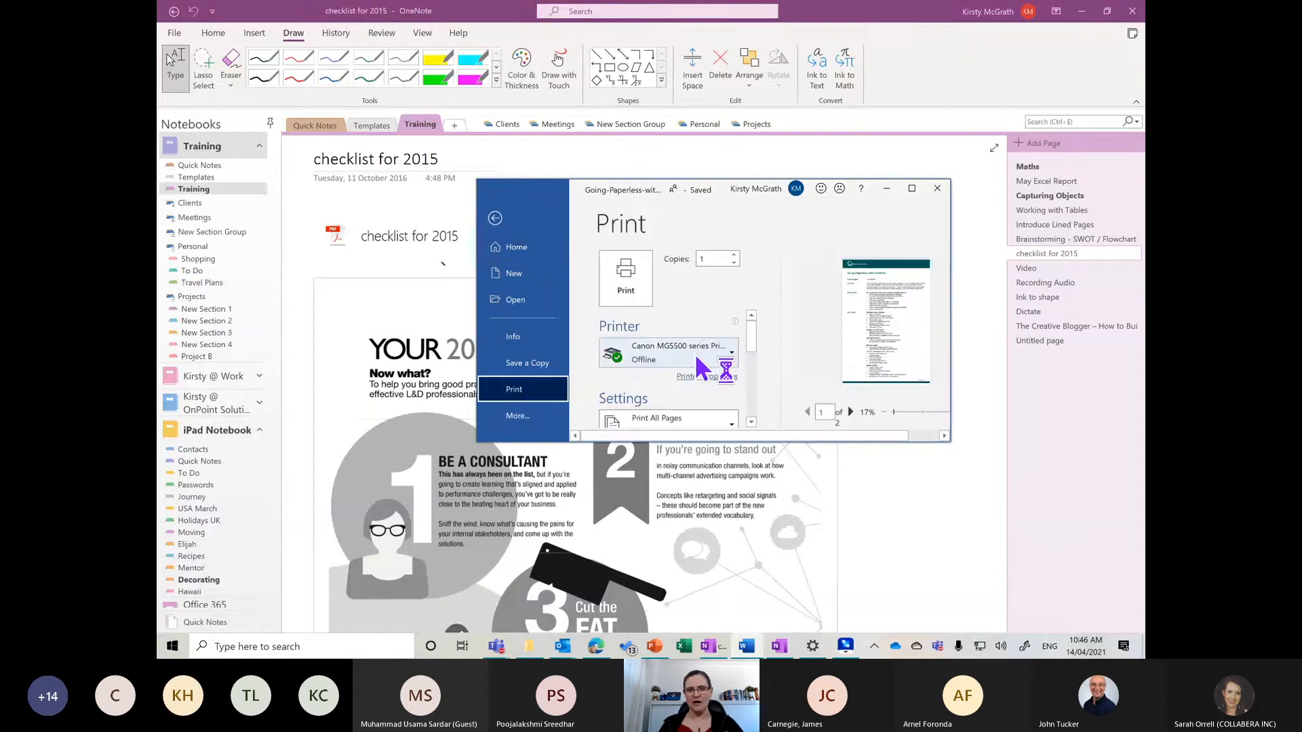
left_click(694, 354)
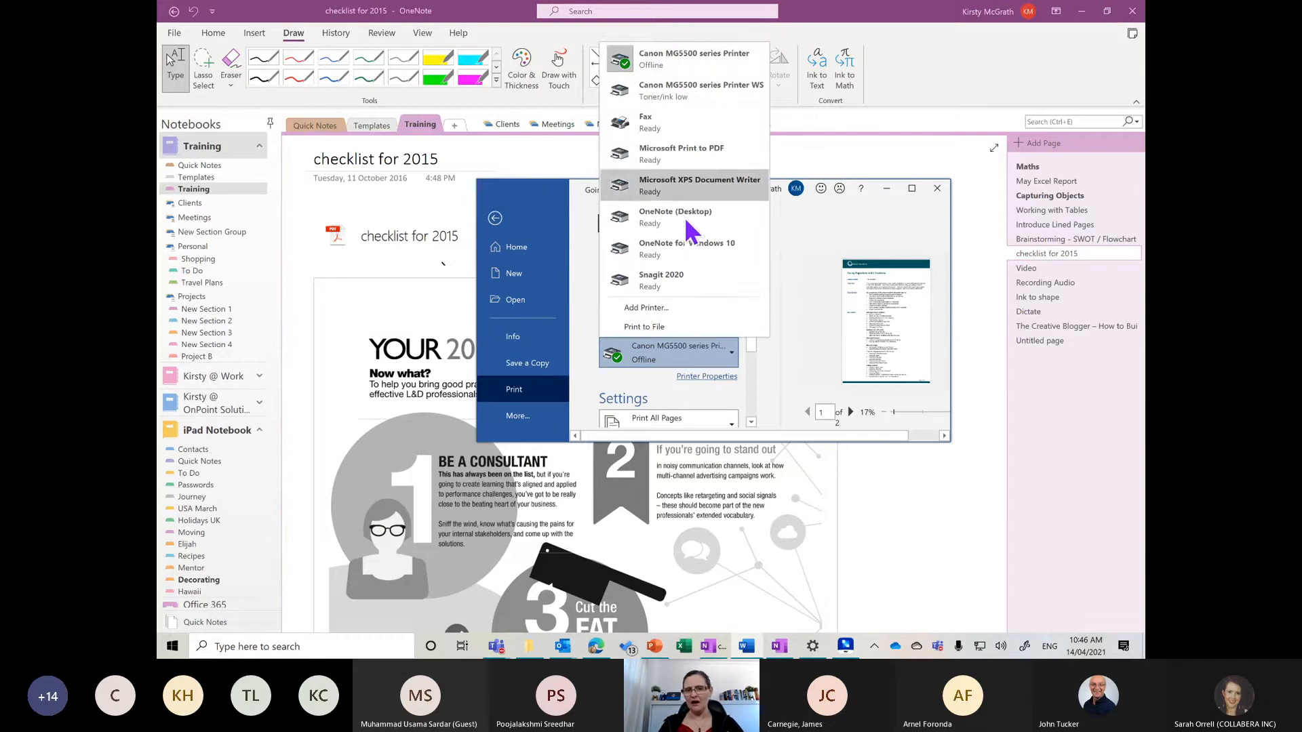
left_click(670, 217)
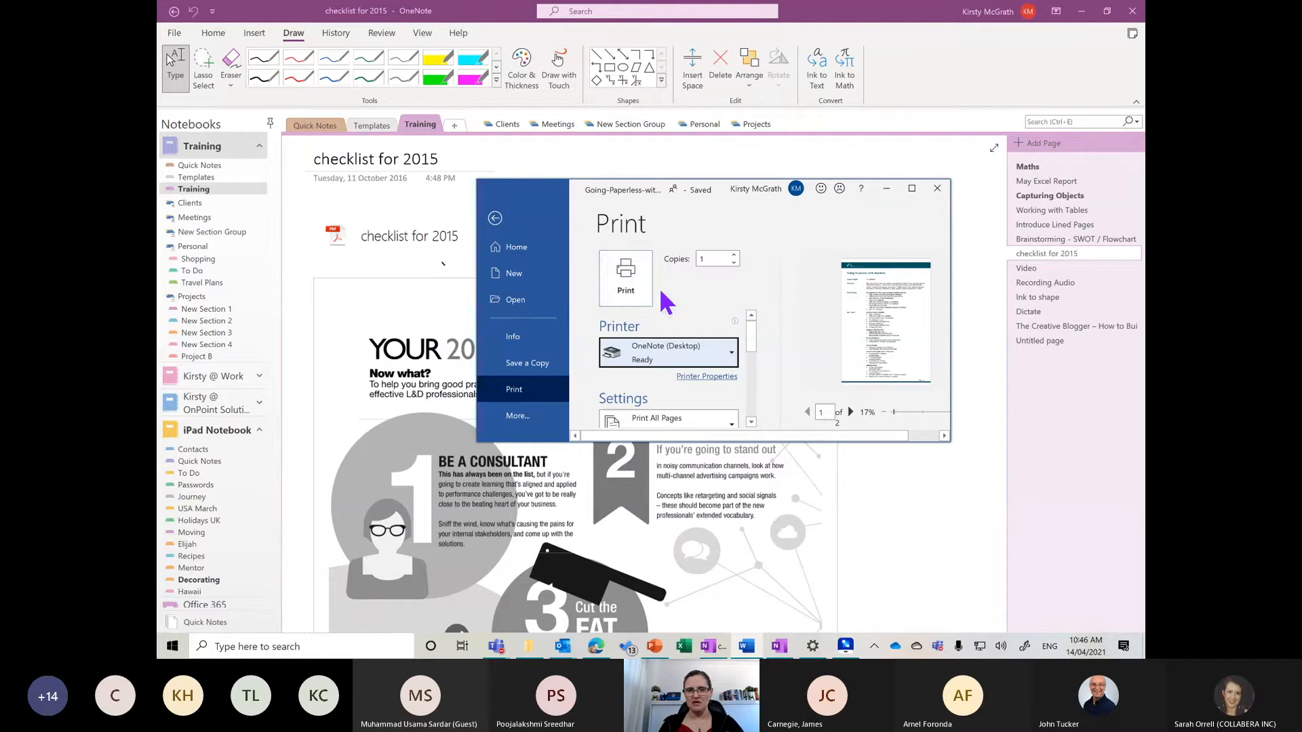
left_click(620, 278)
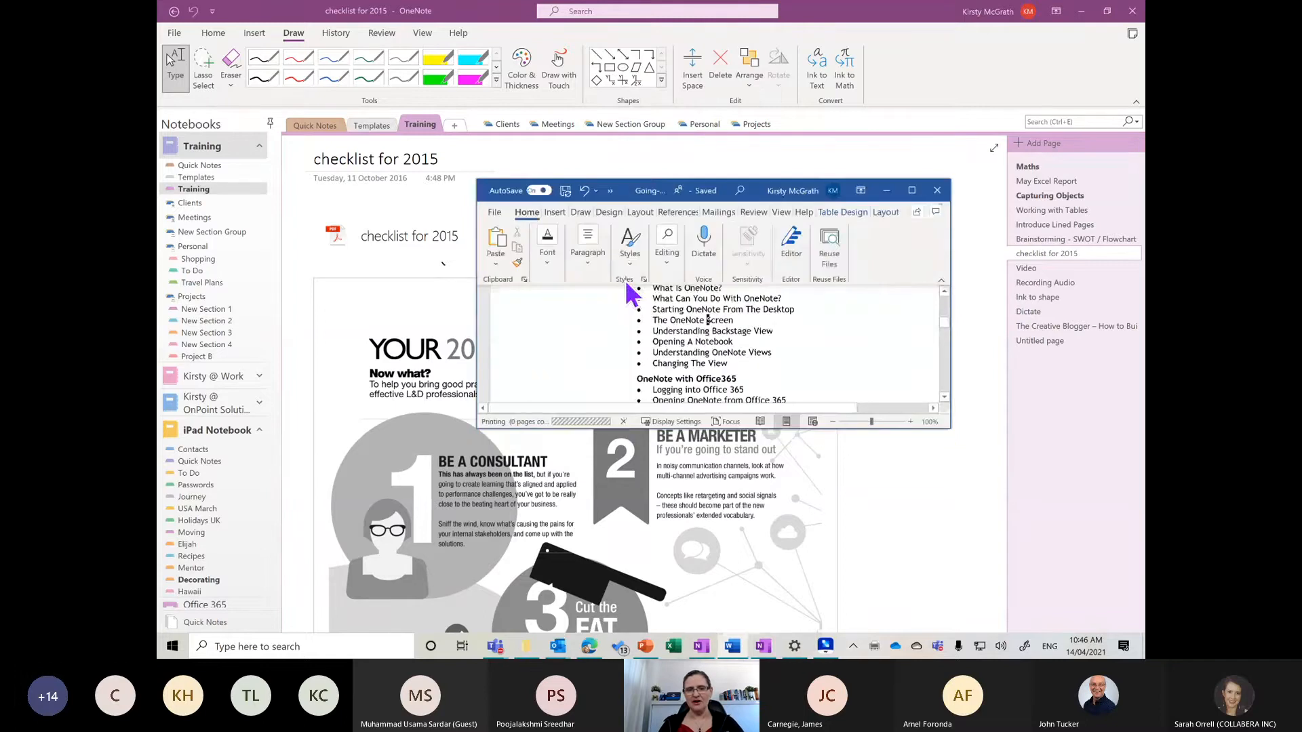
Step: Minimise Word and insert the printout into the Training section of the Training notebook
left_click(888, 191)
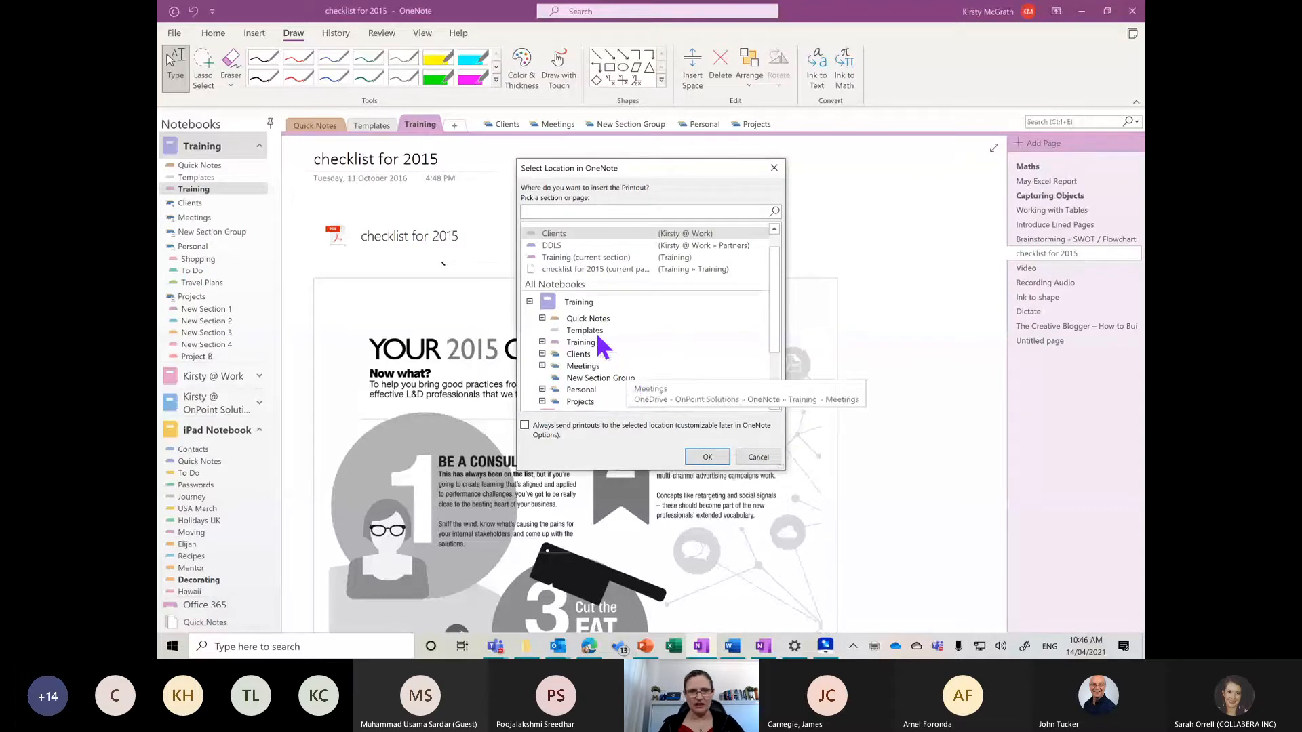
left_click(542, 343)
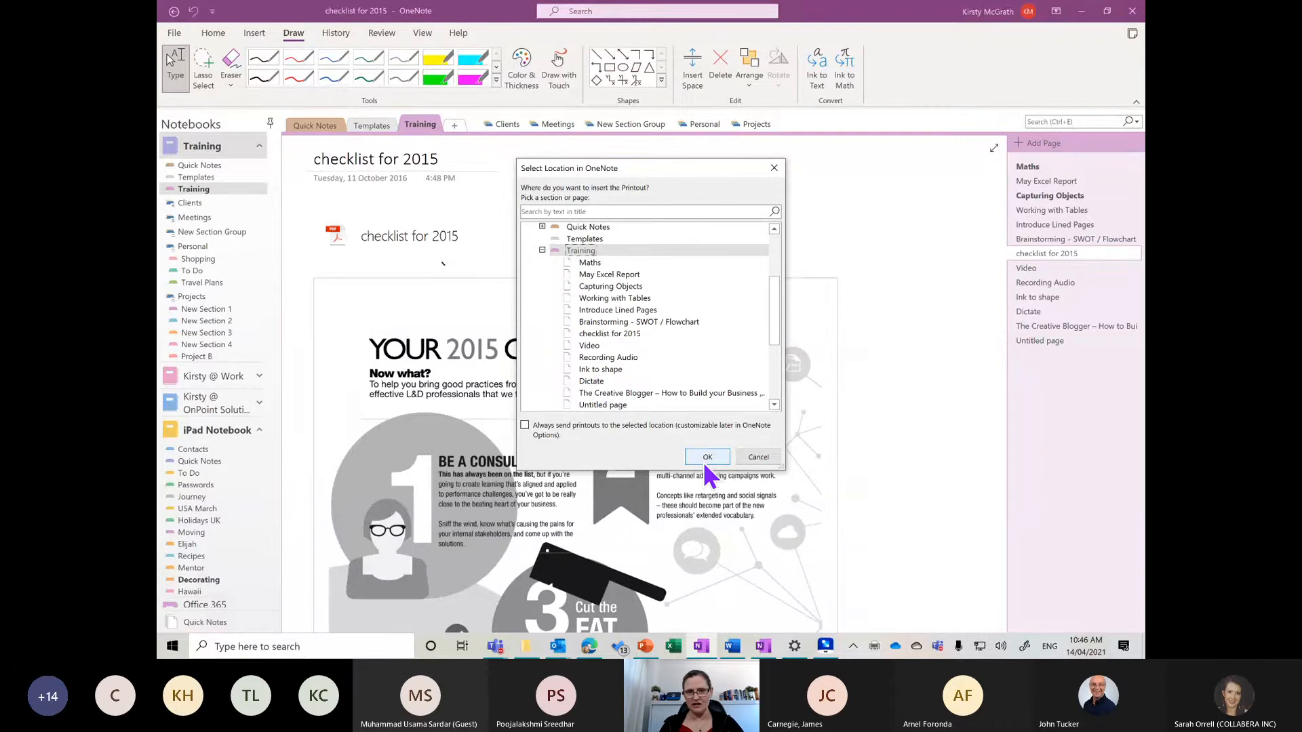
left_click(707, 458)
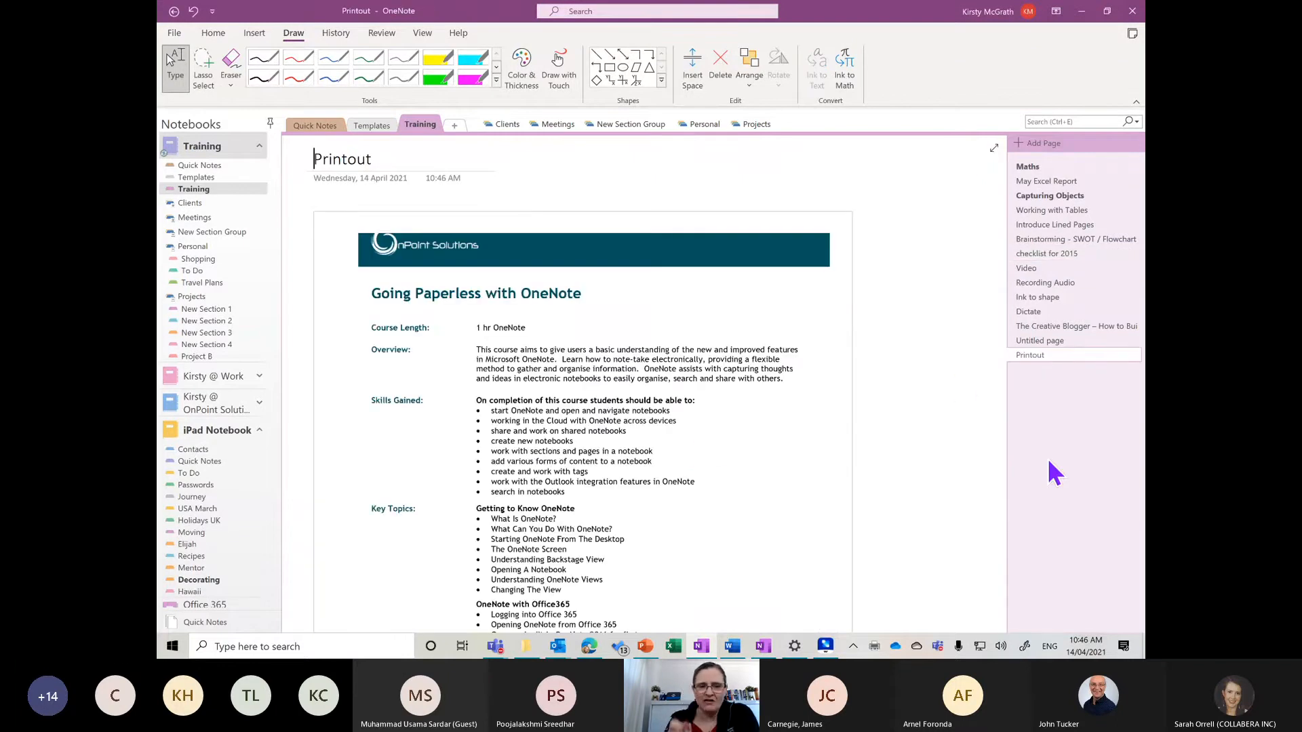
Step: Circle the 1 hr course length on the printout with the black pen, add an arrow and handwrite "2 hr" beside it
left_click(264, 58)
mouse_move(527, 304)
left_mouse_down()
mouse_move(550, 339)
mouse_move(516, 307)
mouse_move(622, 303)
mouse_move(610, 331)
left_mouse_up()
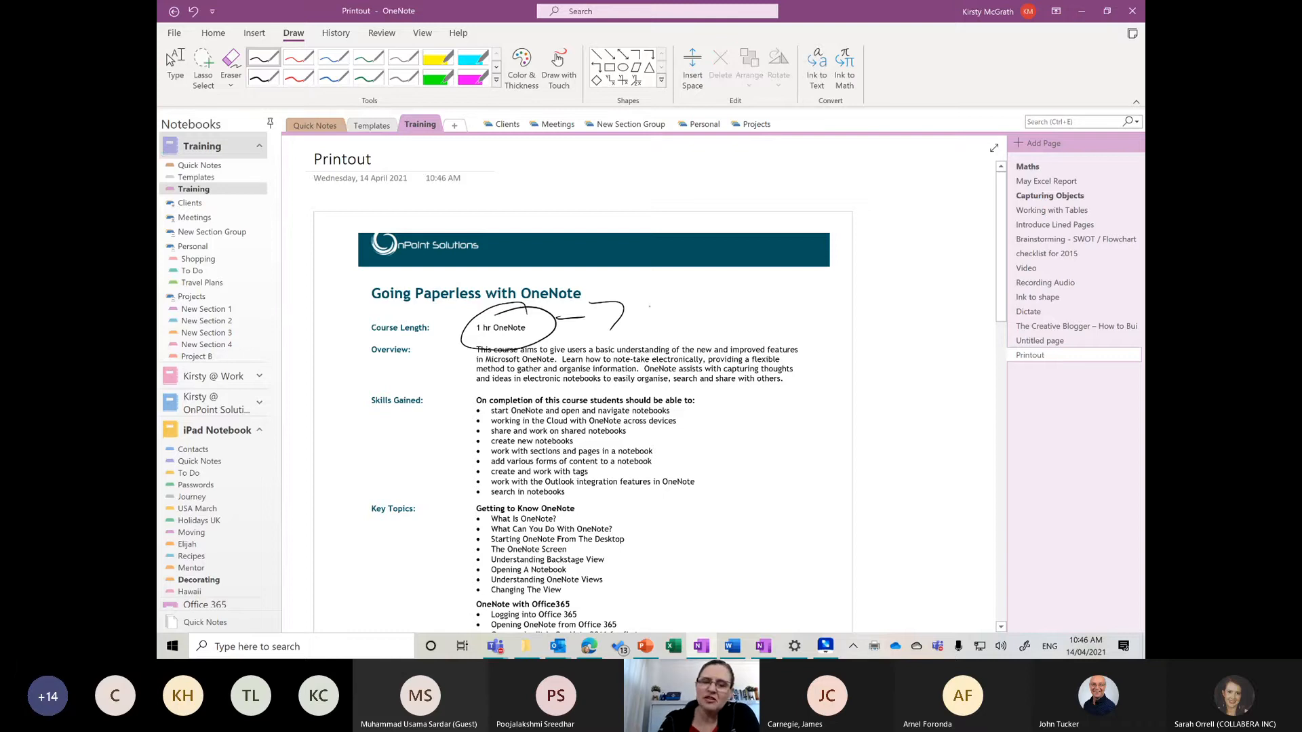
left_click_drag(648, 305, 691, 329)
mouse_move(683, 296)
left_mouse_down()
mouse_move(723, 299)
mouse_move(730, 314)
left_mouse_up()
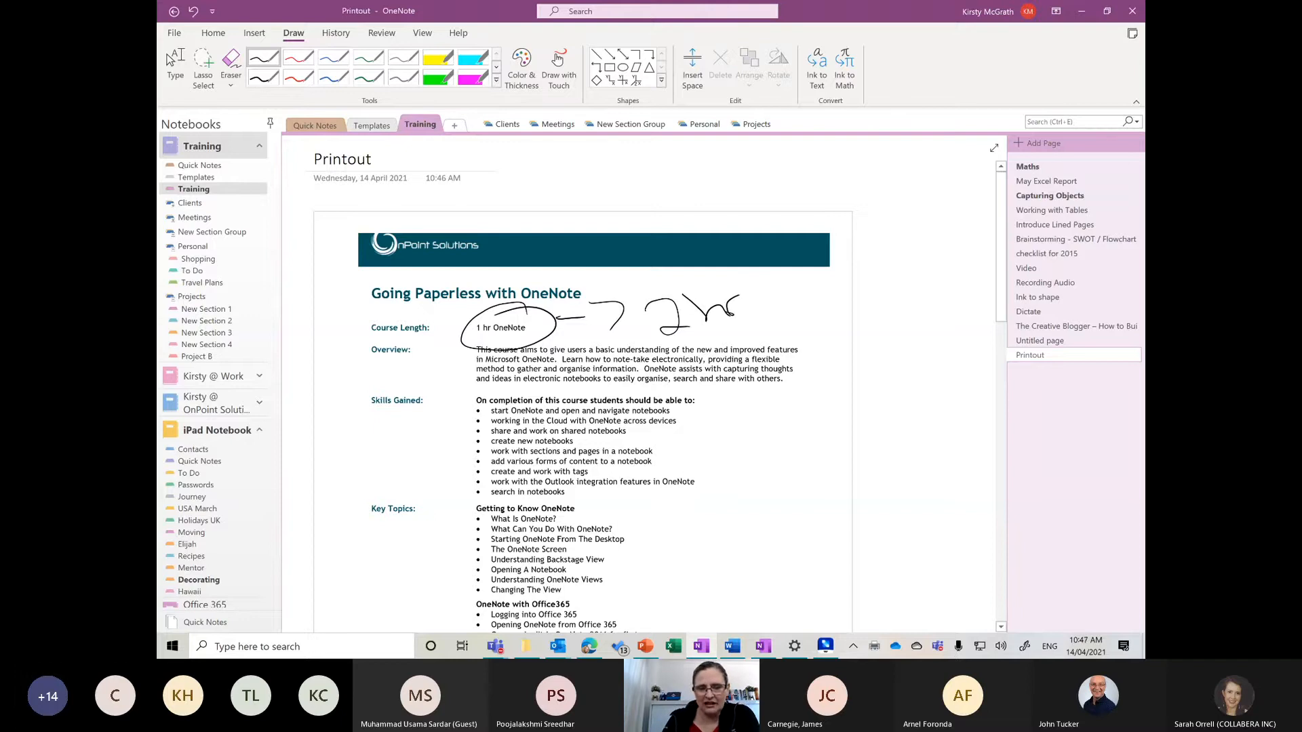
Step: Circle "Office365" in the printout's key topics, handwrite "M365" beside it, and stop inking
mouse_move(525, 590)
left_mouse_down()
mouse_move(588, 594)
mouse_move(531, 621)
mouse_move(553, 593)
left_mouse_up()
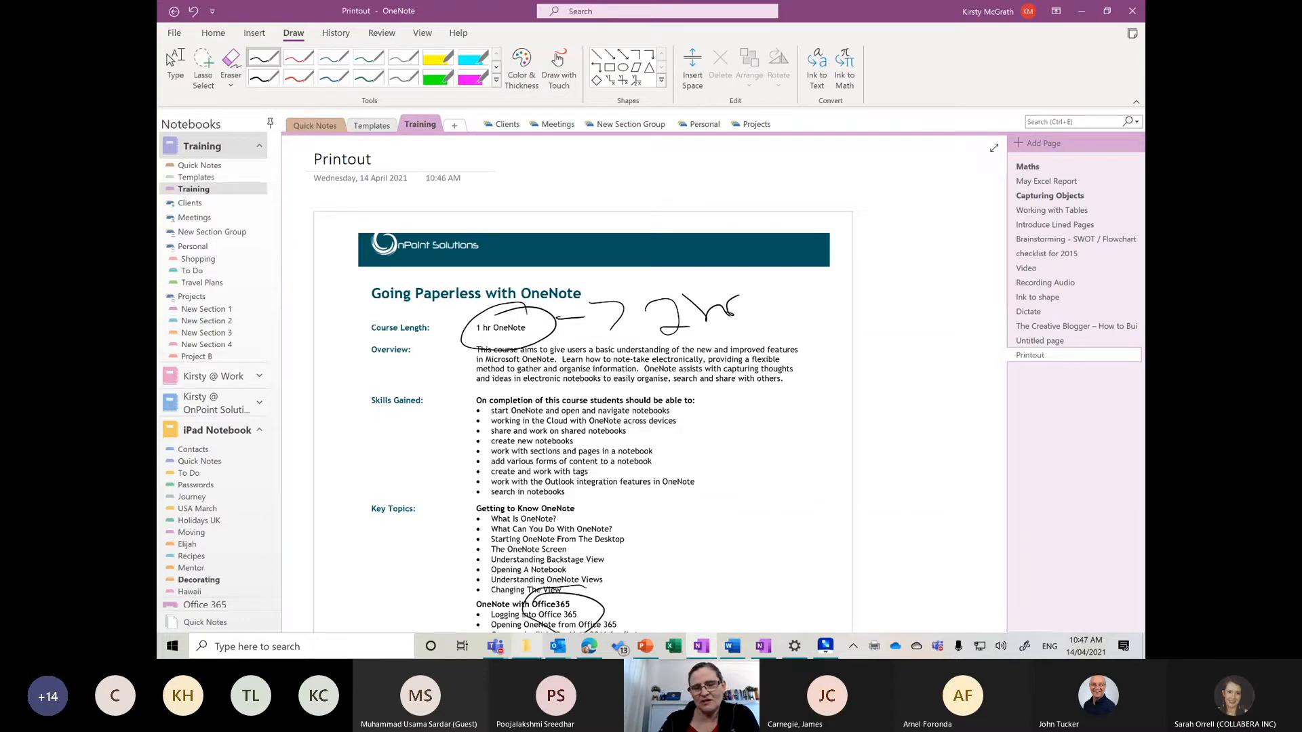
left_click_drag(629, 581, 687, 594)
left_click_drag(681, 550, 707, 580)
mouse_move(723, 516)
left_mouse_down()
mouse_move(739, 555)
mouse_move(743, 536)
left_mouse_up()
left_click_drag(758, 482, 773, 525)
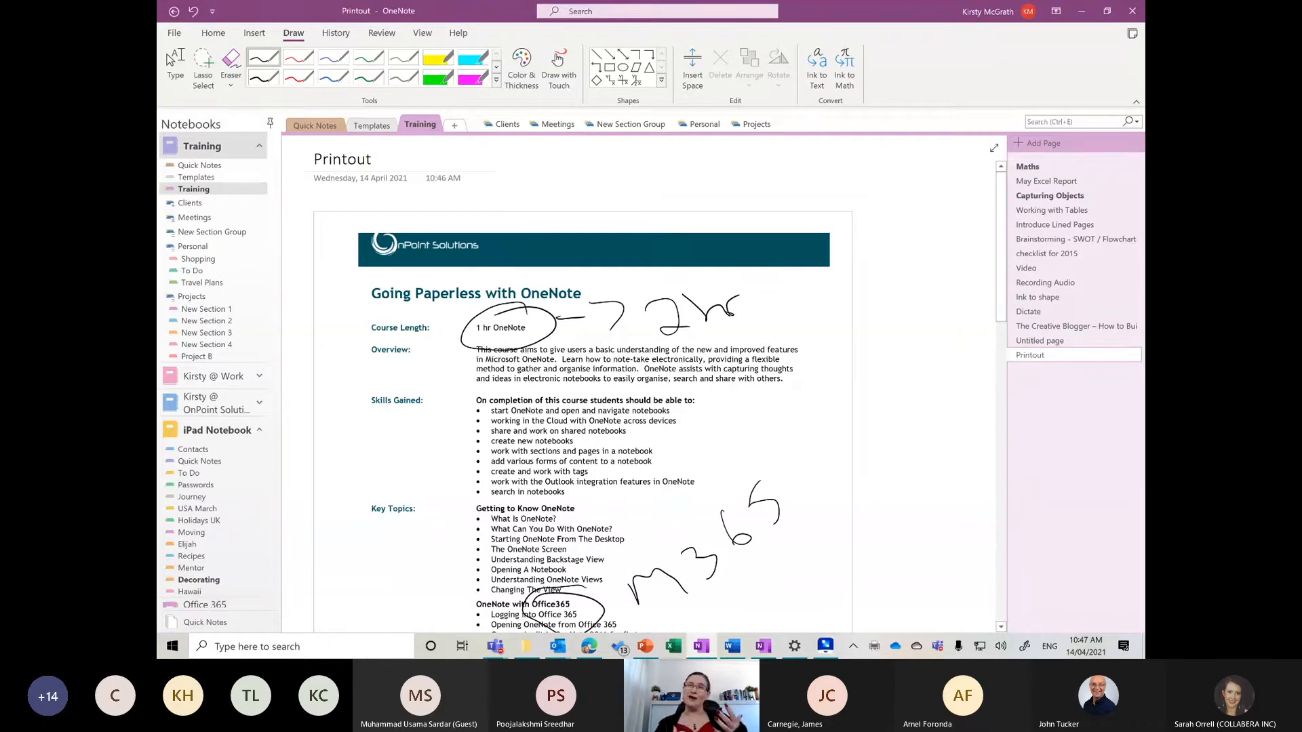
key("Escape")
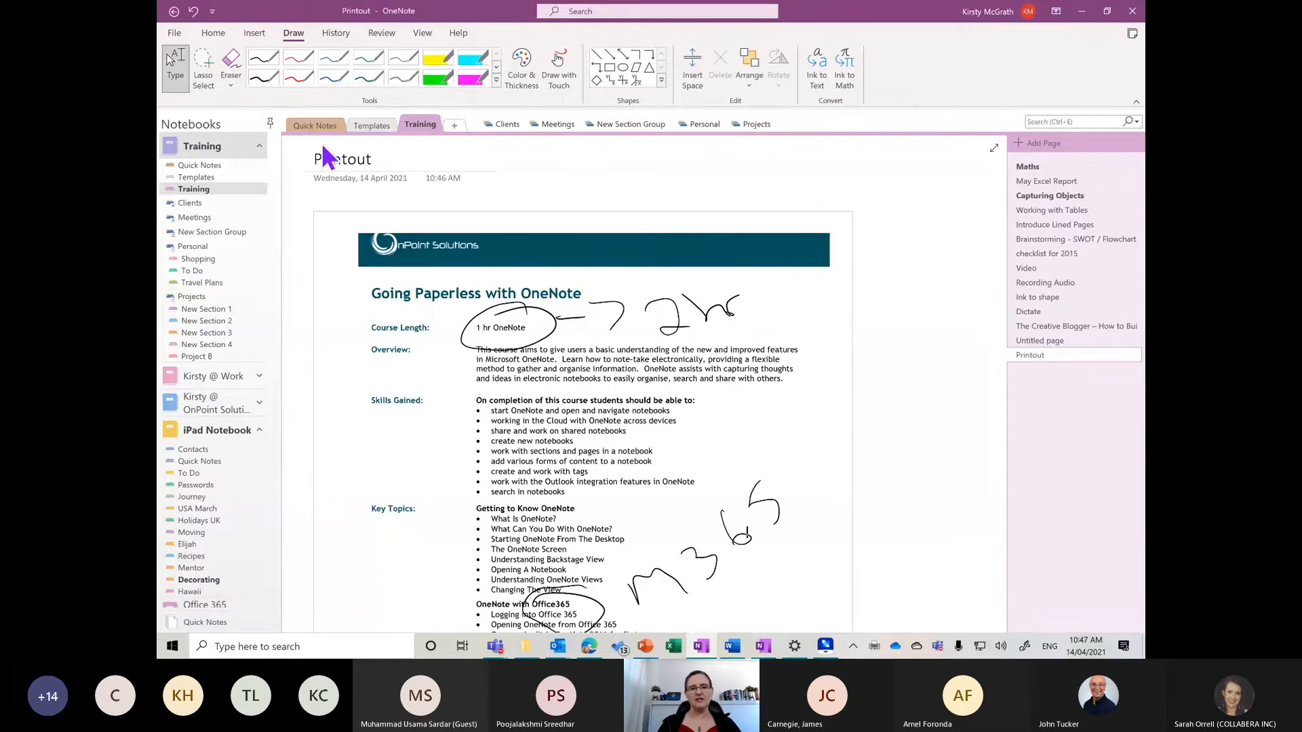
Step: Create an email from the annotated Printout page, check its contents, and discard the message without saving
left_click(214, 34)
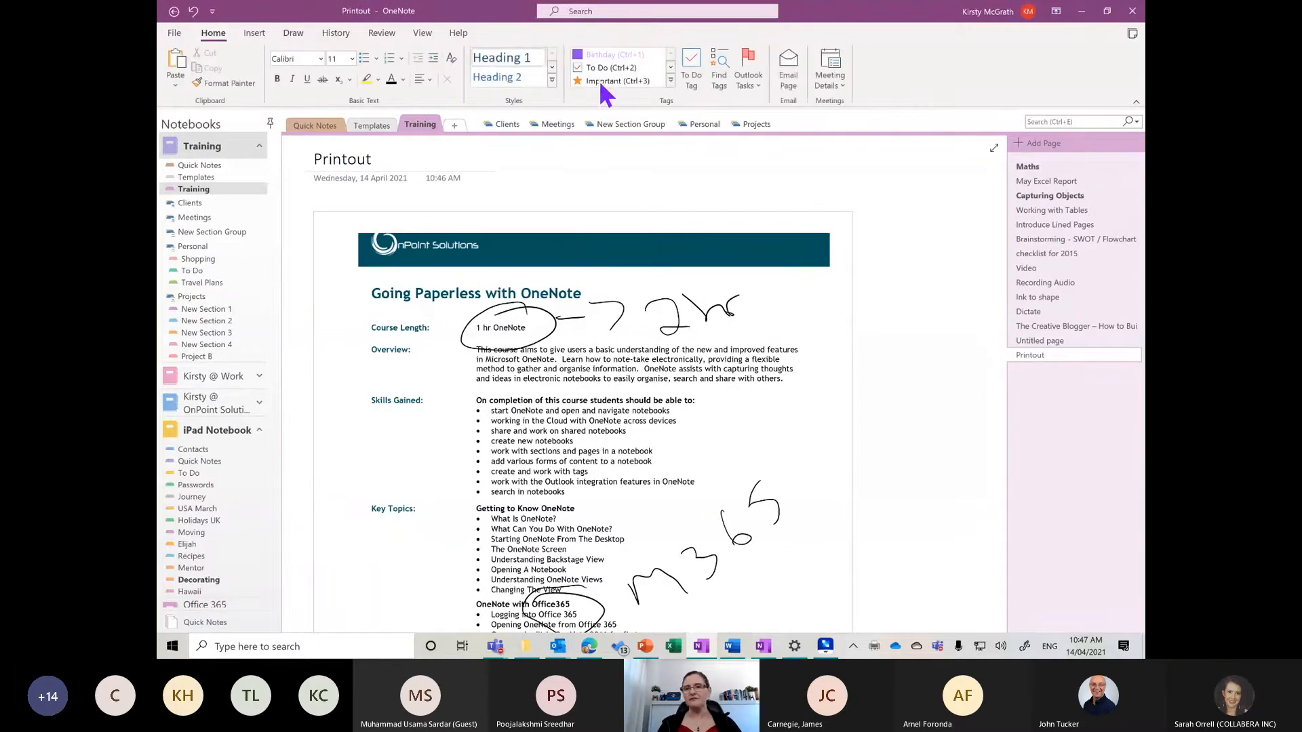
left_click(784, 85)
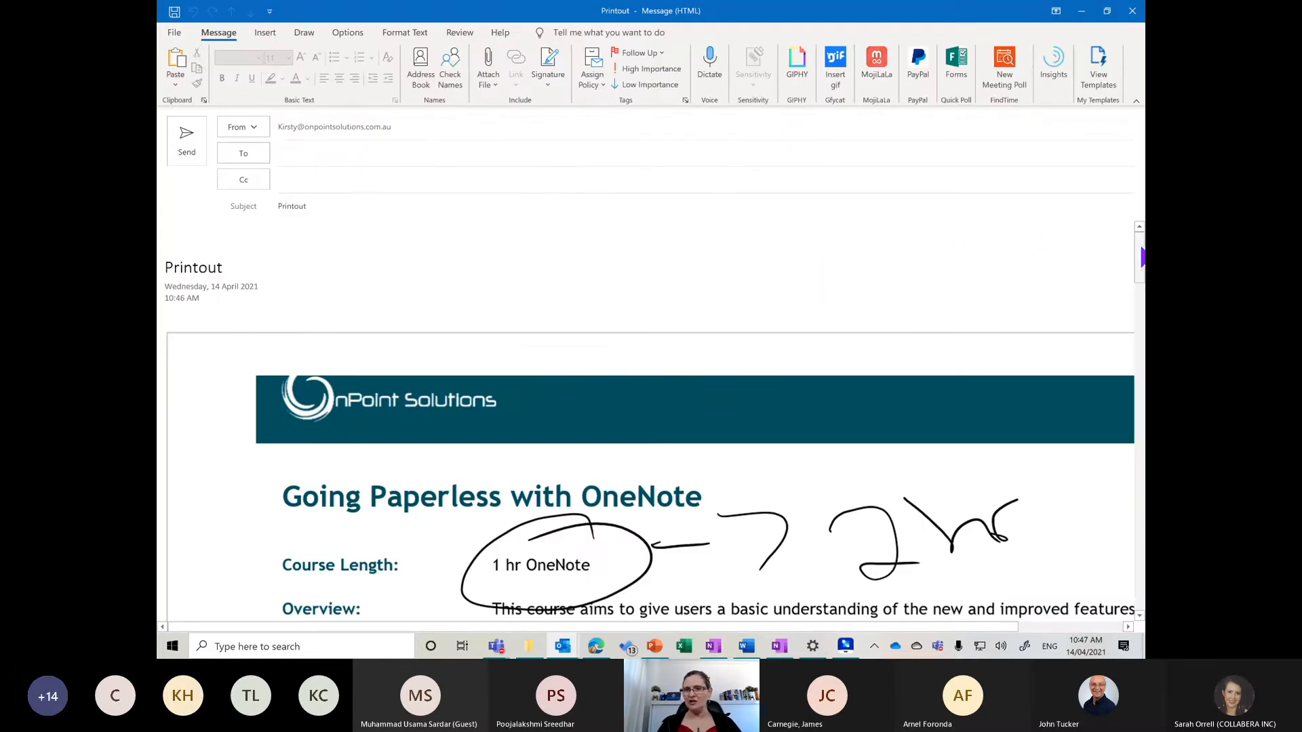
mouse_move(1139, 258)
left_mouse_down()
mouse_move(1139, 476)
mouse_move(1139, 258)
left_mouse_up()
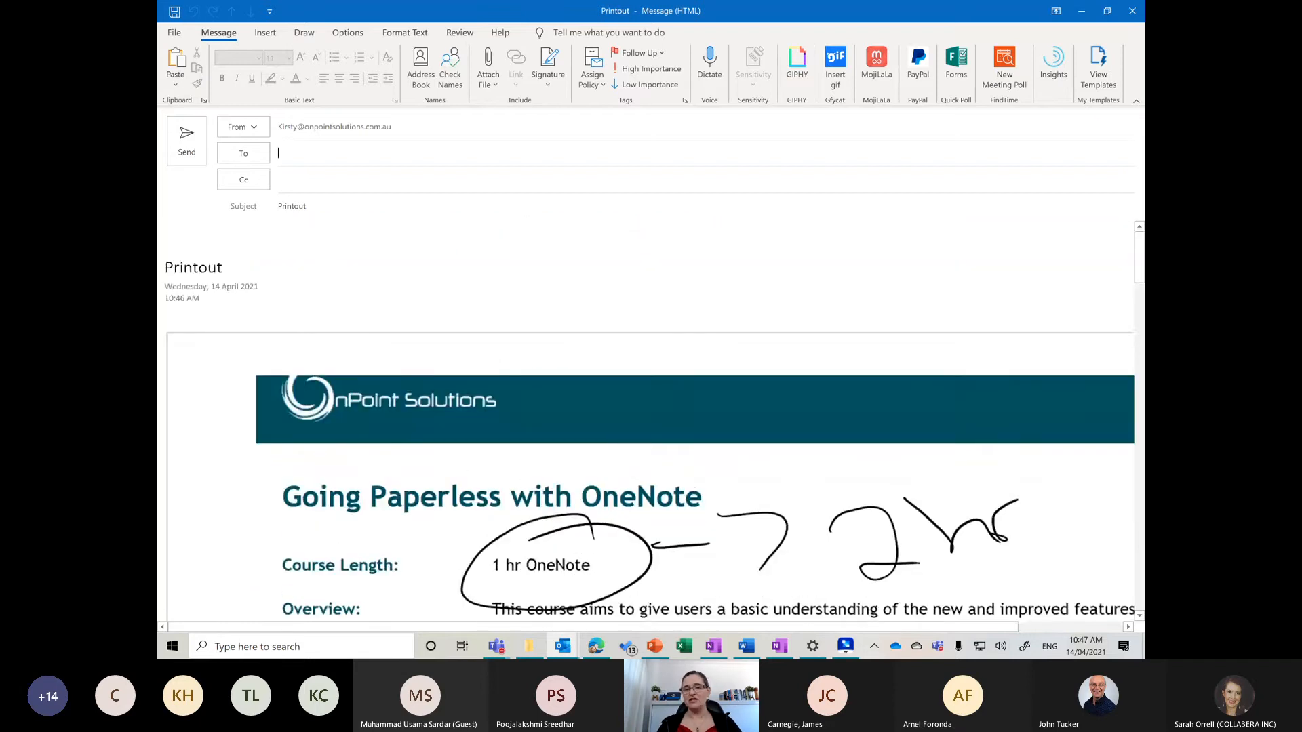
left_click(1132, 13)
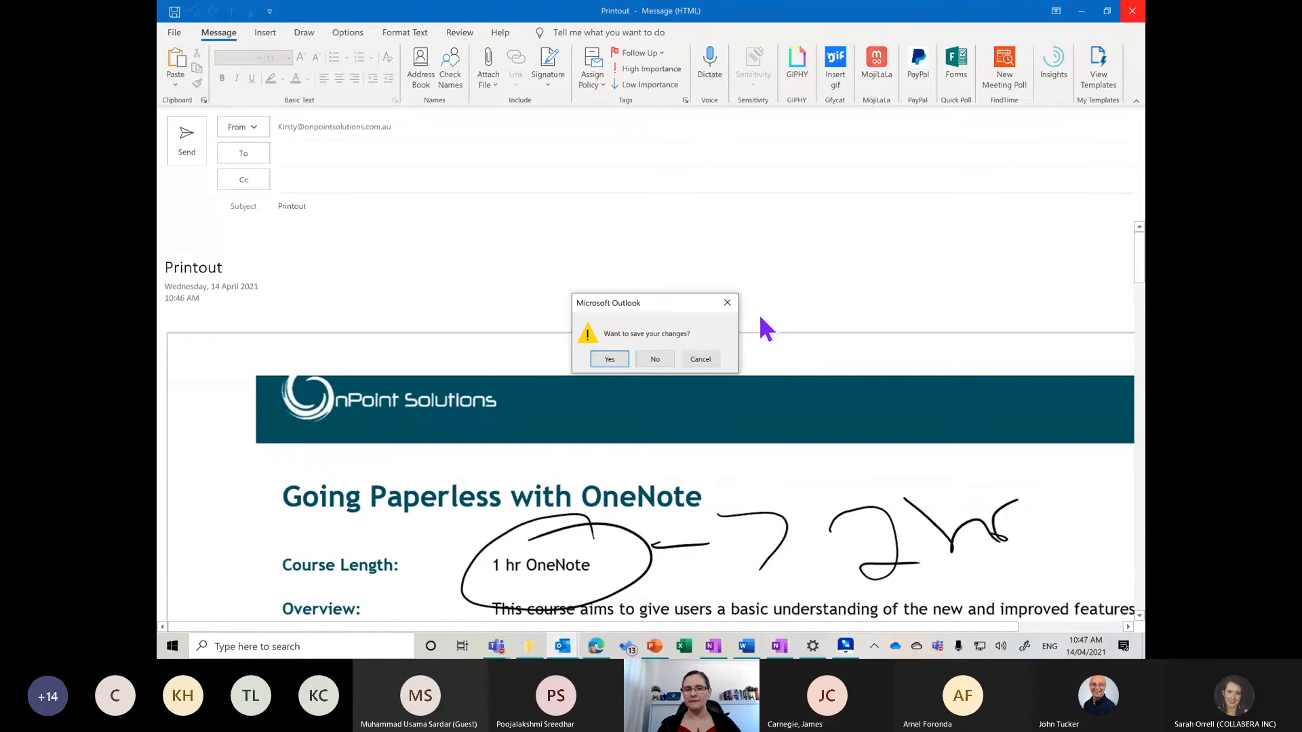
left_click(649, 359)
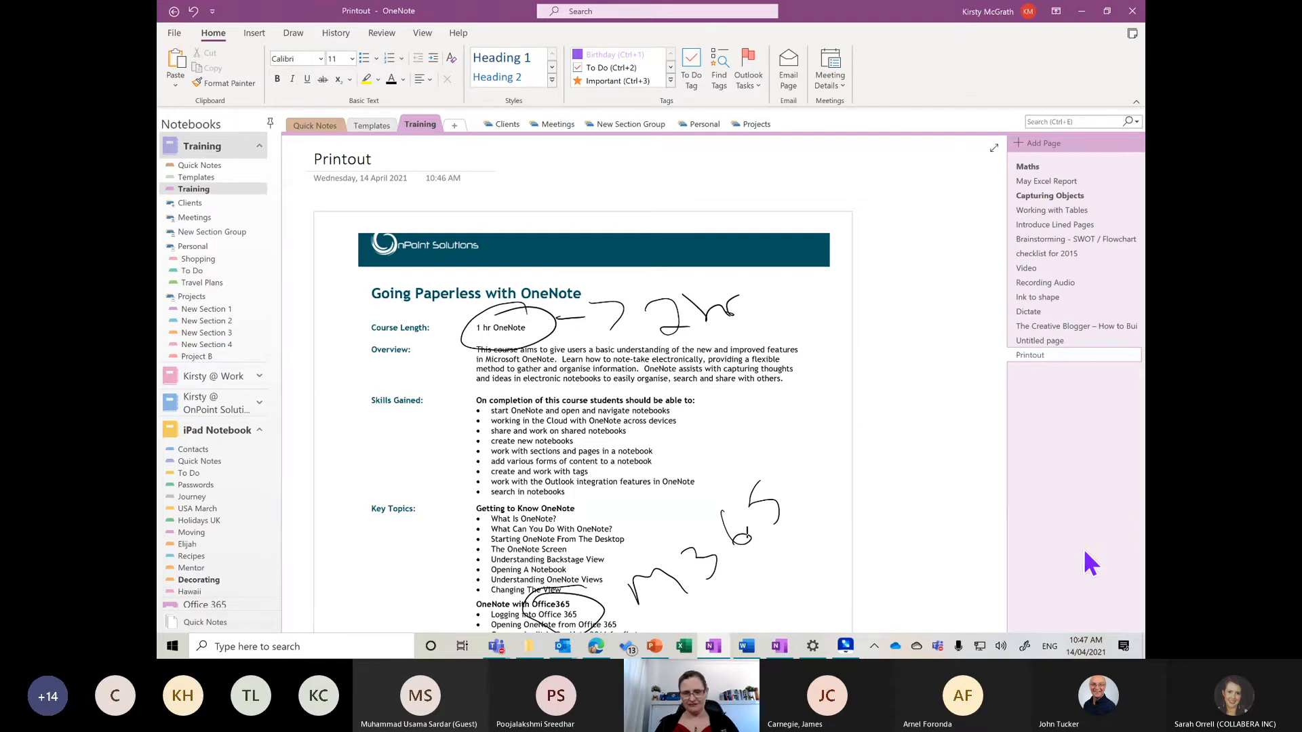
Step: Bring up Wondershare MirrorGo with its iOS connection instructions and close it
left_click(844, 645)
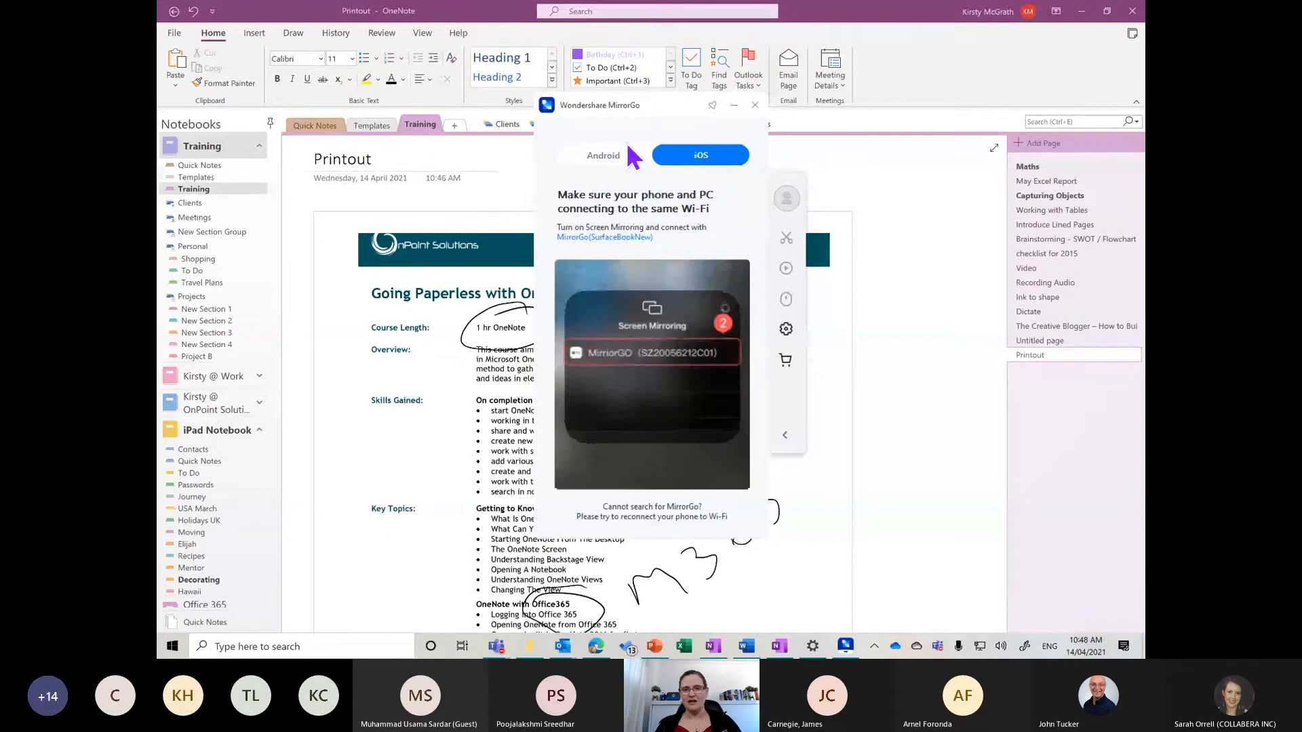
left_click(755, 105)
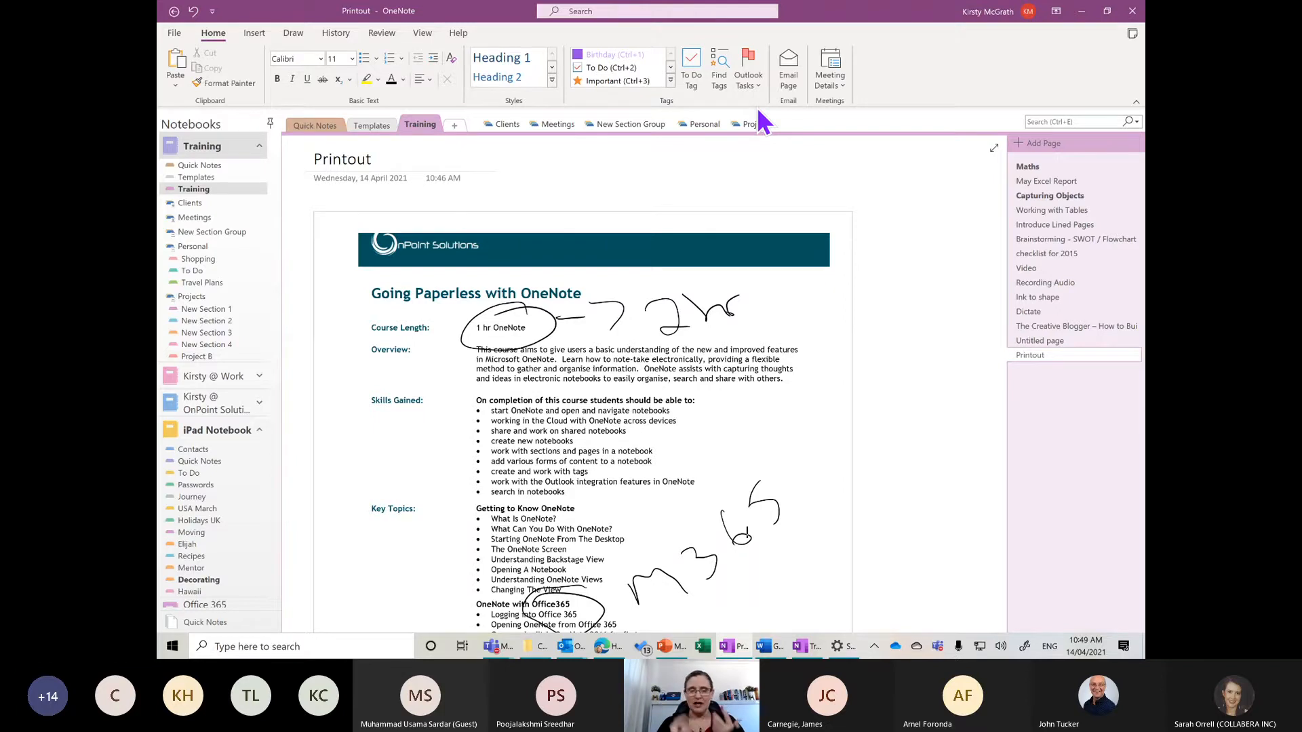
Step: Open the iPad Notebook's Decorating section and look over the attached PDF, photos and notes on the Moreish Dahlia Paper Workshop page
left_click(222, 583)
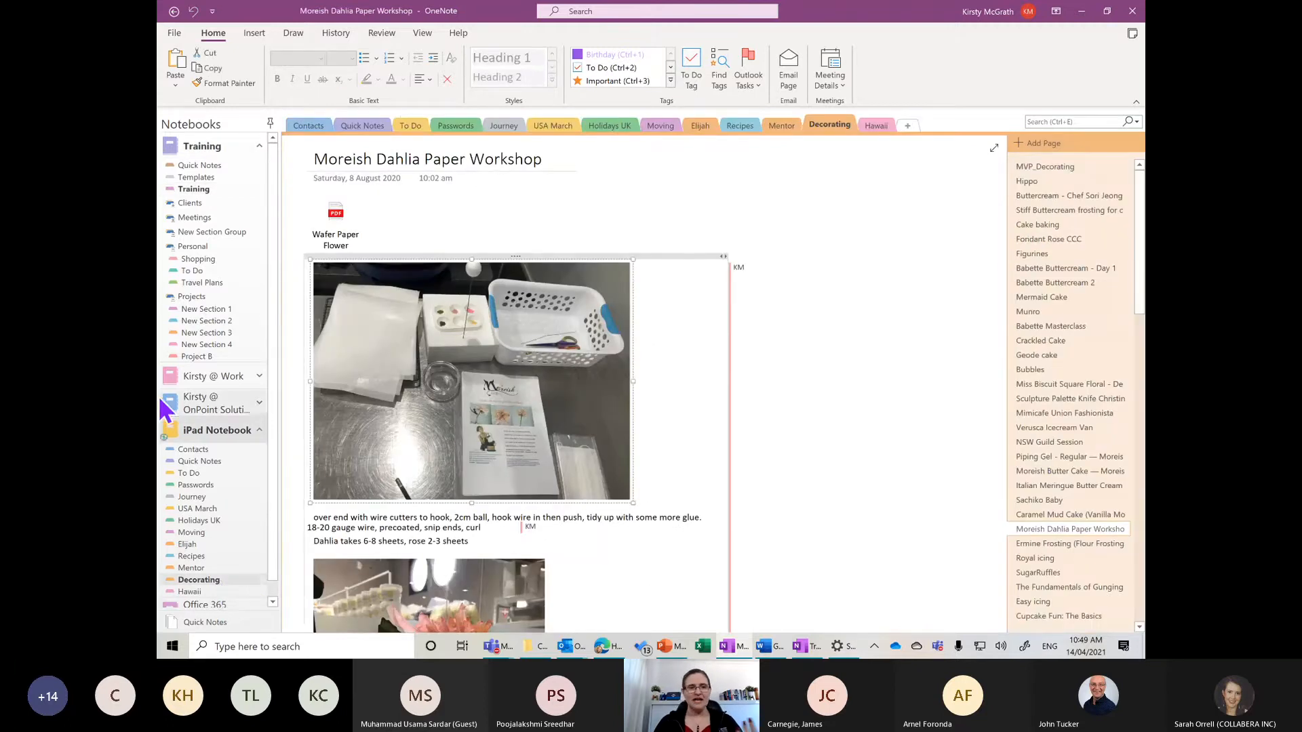
left_click(330, 217)
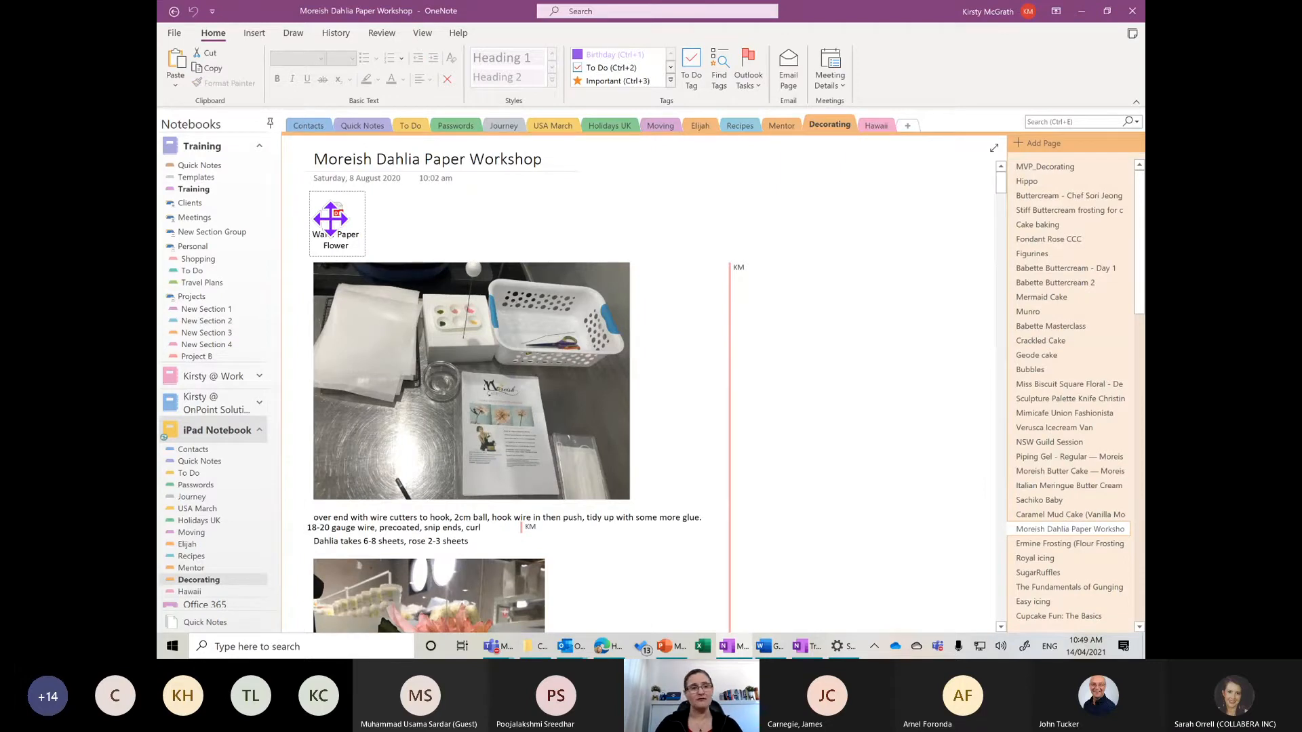
left_click(255, 34)
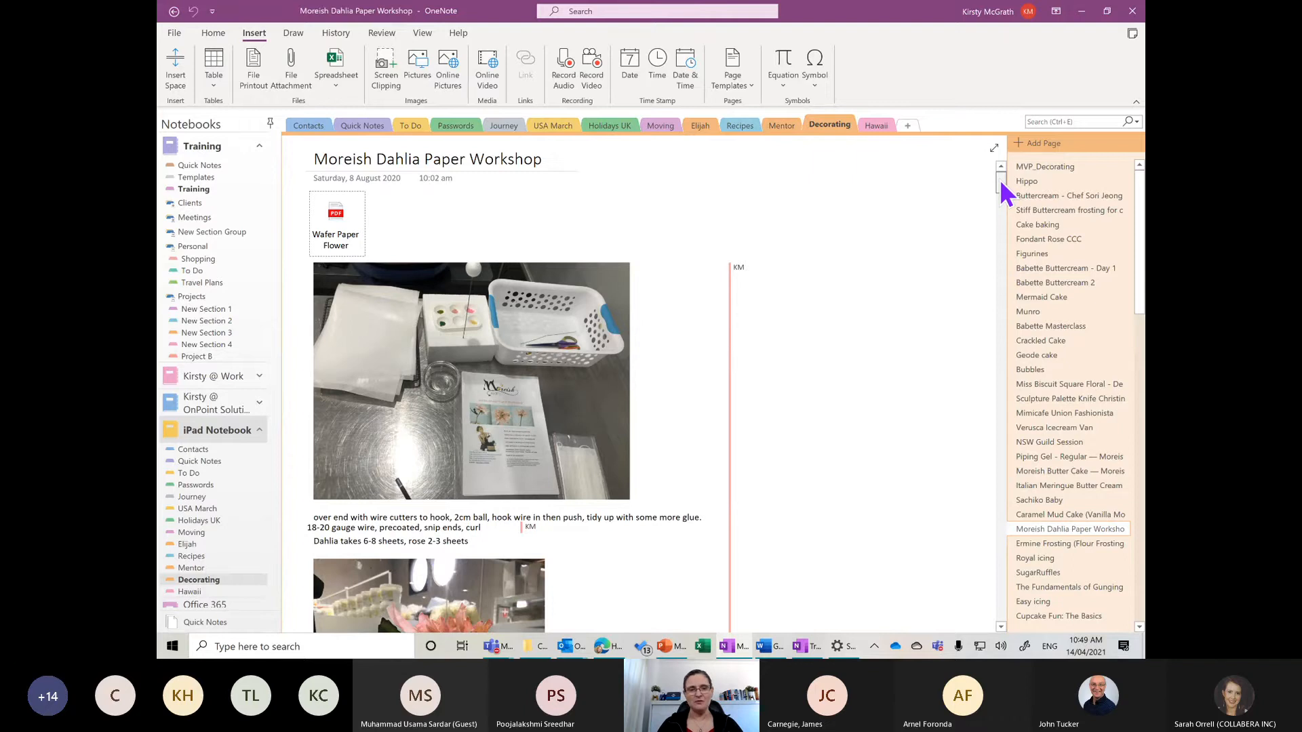
scroll(1004, 198, "down", 2)
scroll(1002, 190, "down", 6)
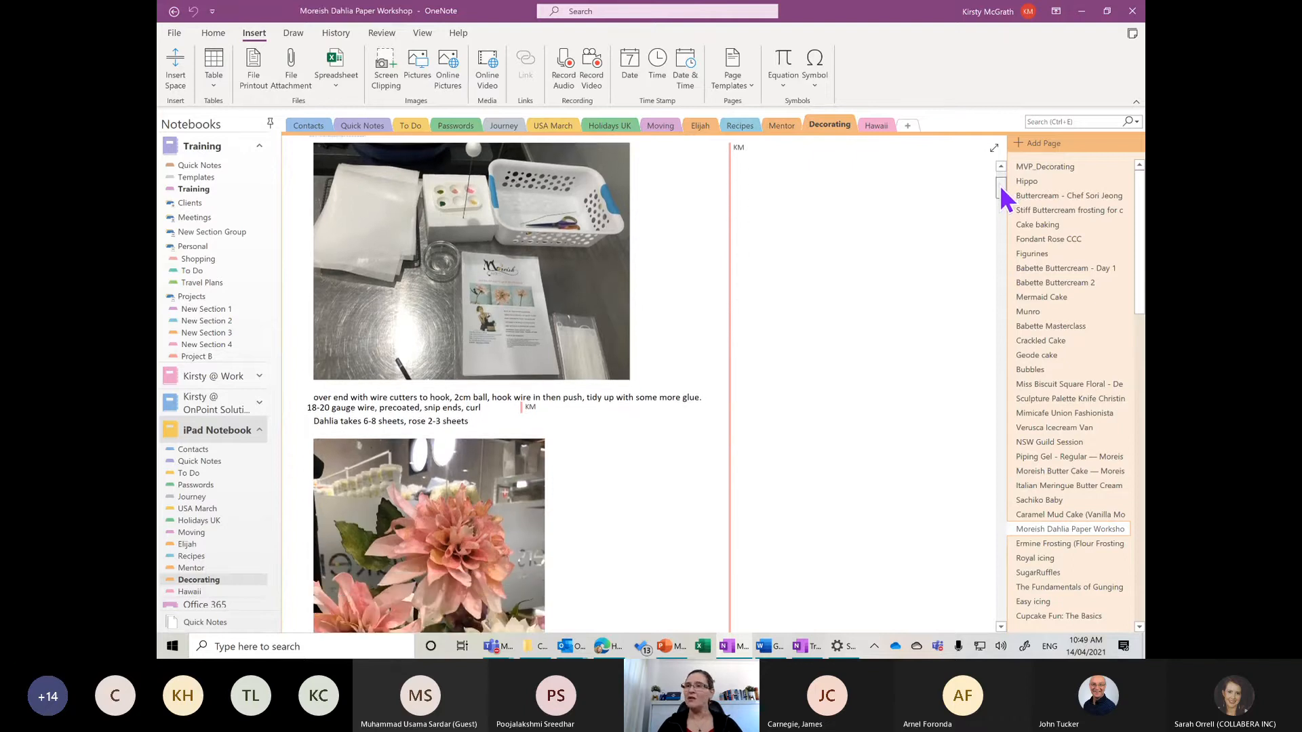
left_click_drag(1001, 195, 977, 139)
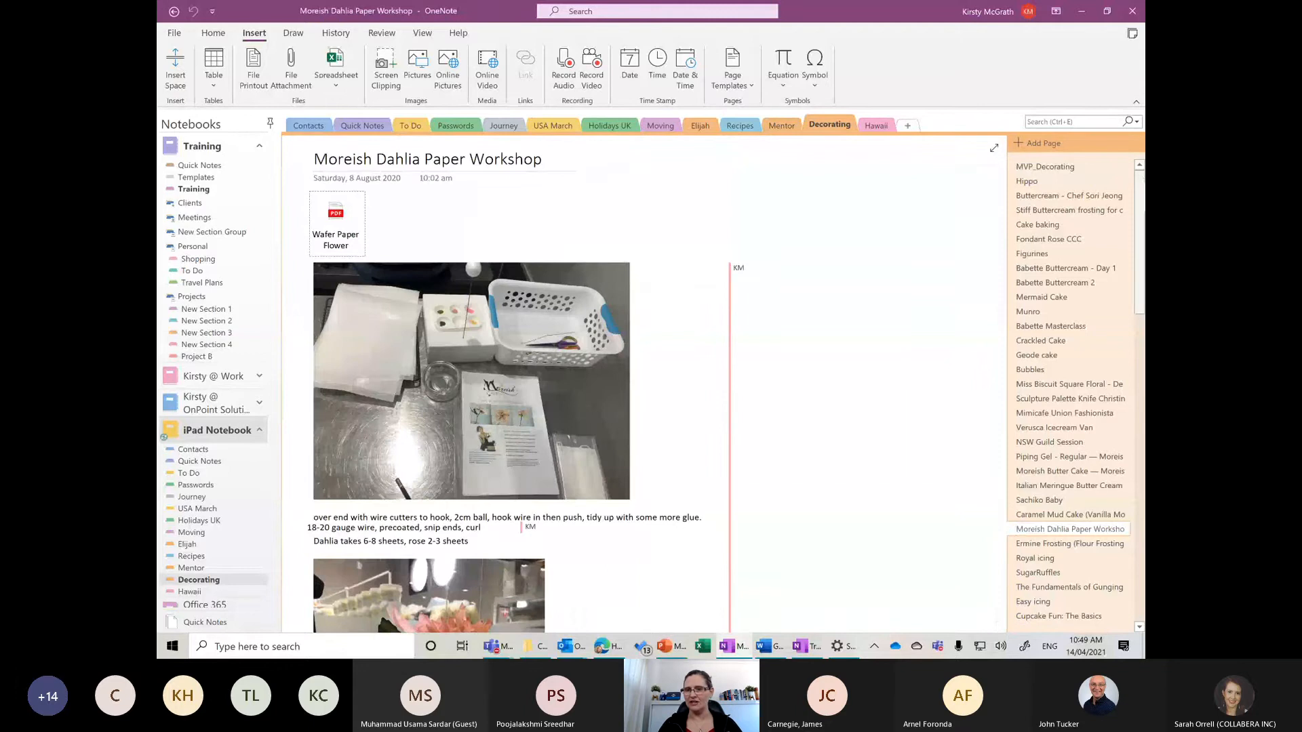
Step: Browse the Decorating pages, viewing the Sculpture Palette Knife, Mimicafe Union Fashionista and Babette Buttercream 2 notes, and minimise OneNote
left_click_drag(1138, 251, 1129, 637)
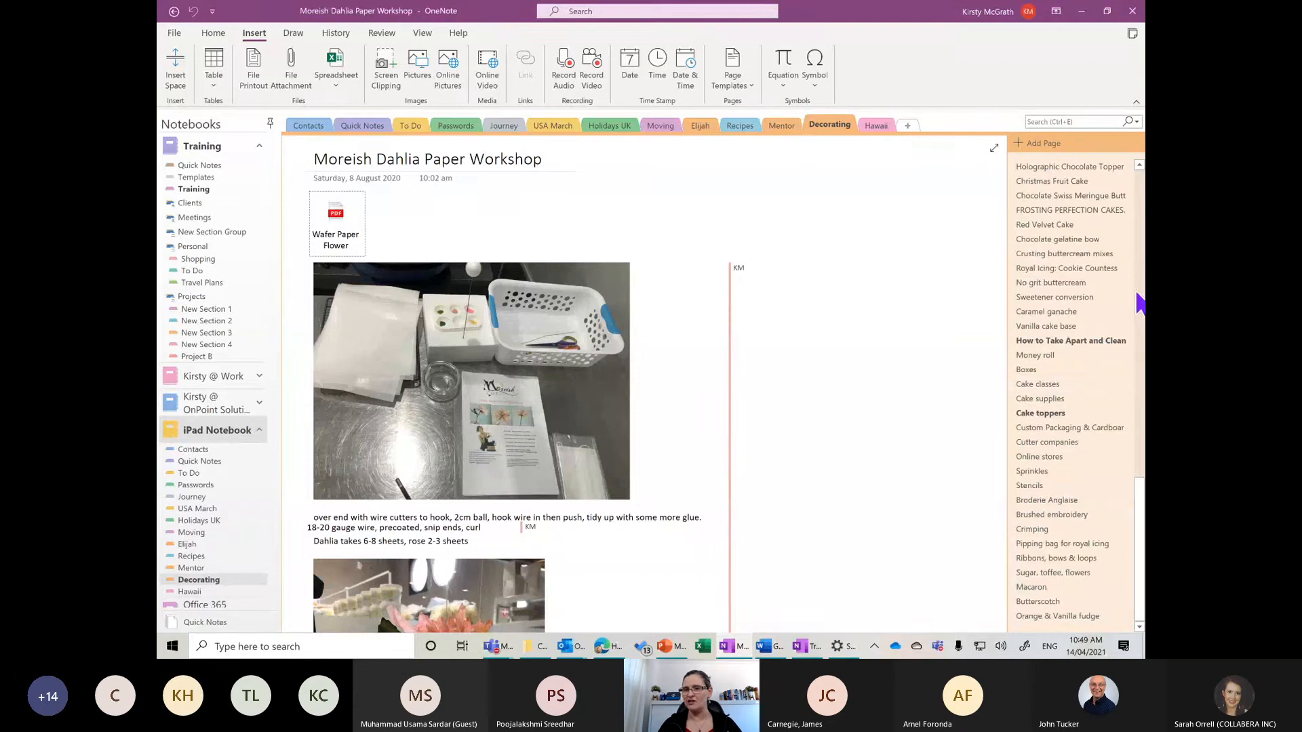
left_click(1138, 184)
left_click(1138, 184)
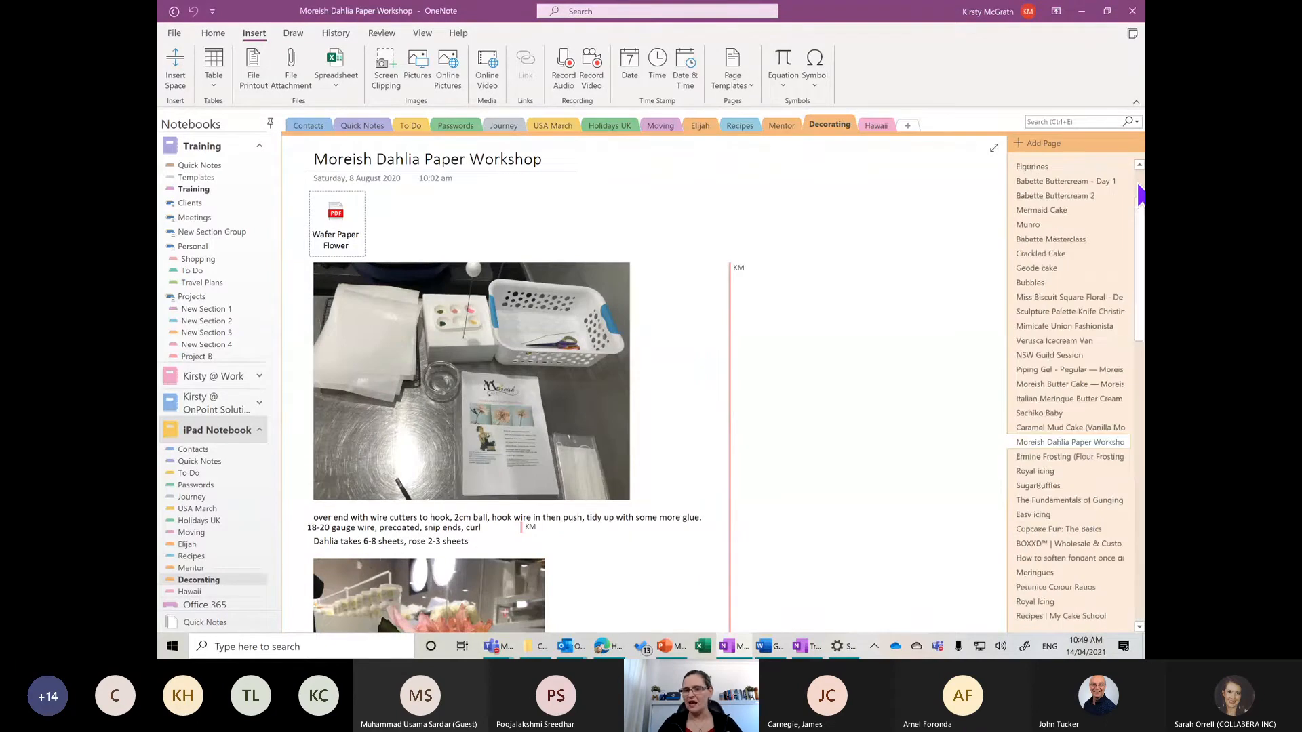
left_click(1064, 312)
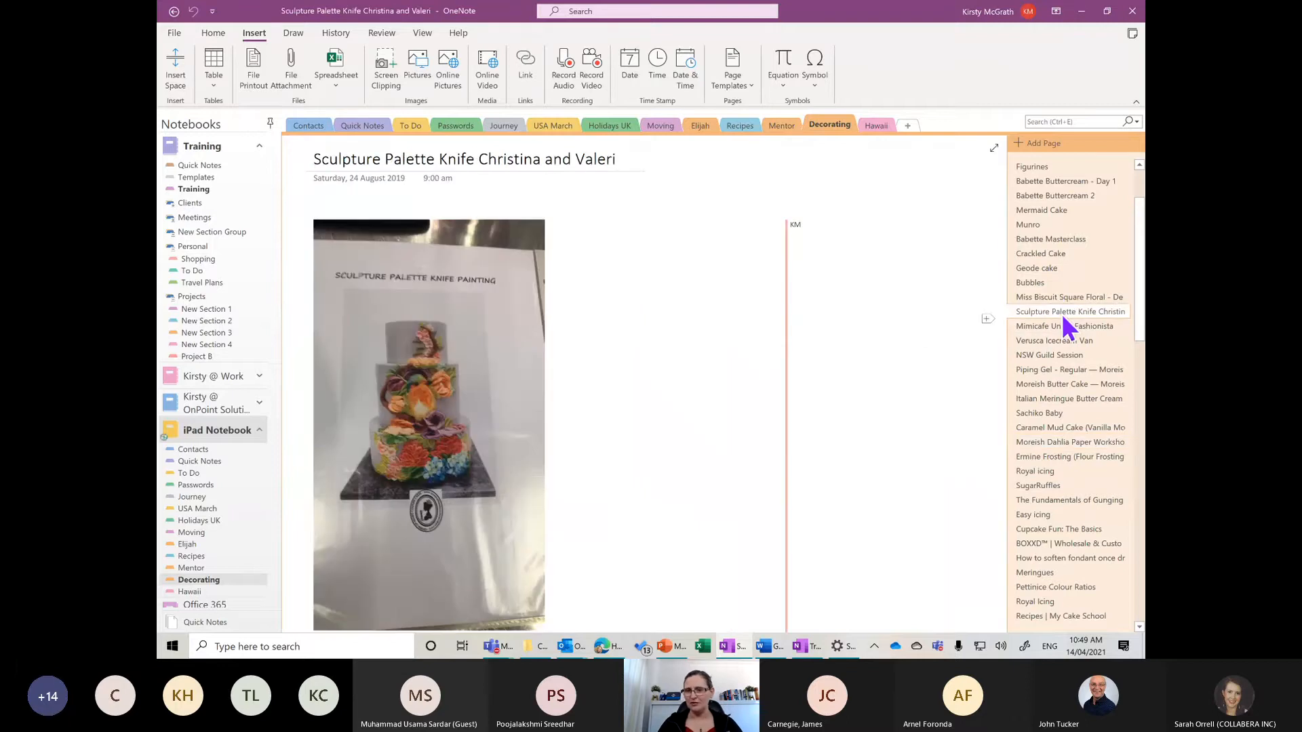
left_click(1072, 326)
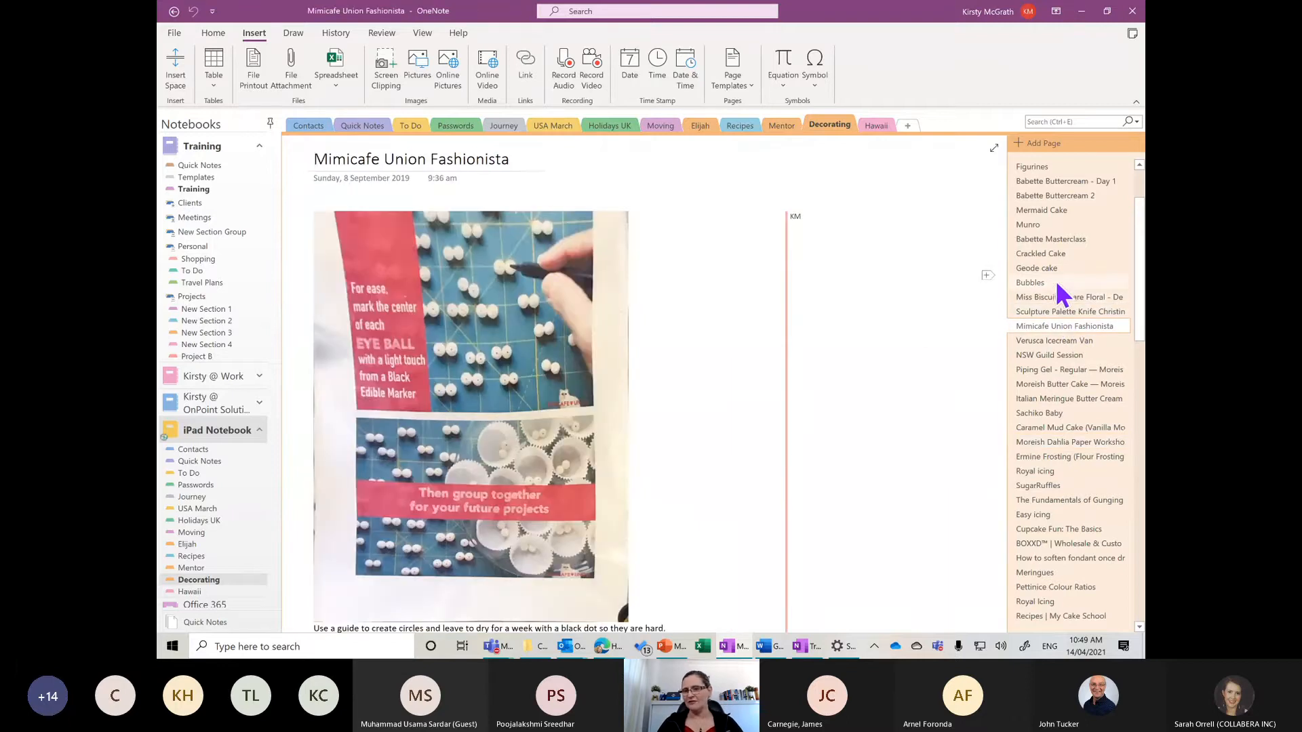
left_click(1102, 196)
left_click_drag(1004, 208, 1006, 620)
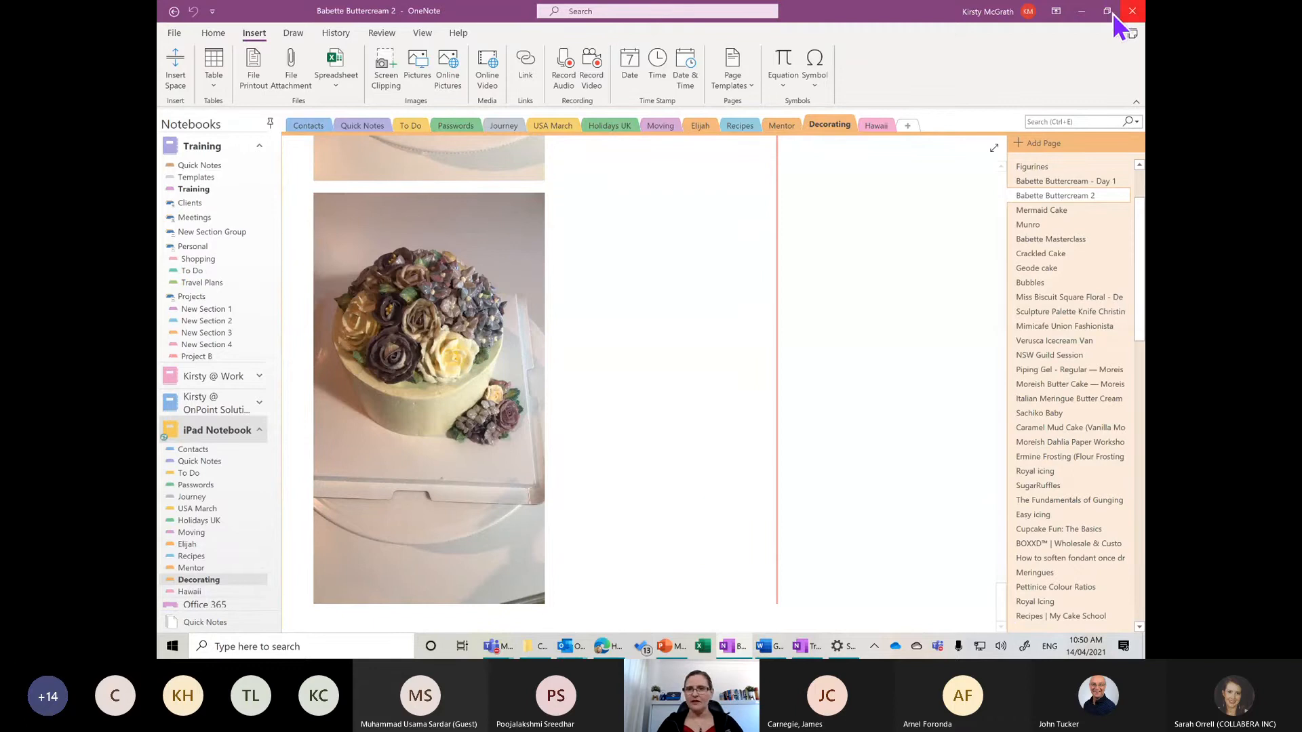
left_click(1078, 9)
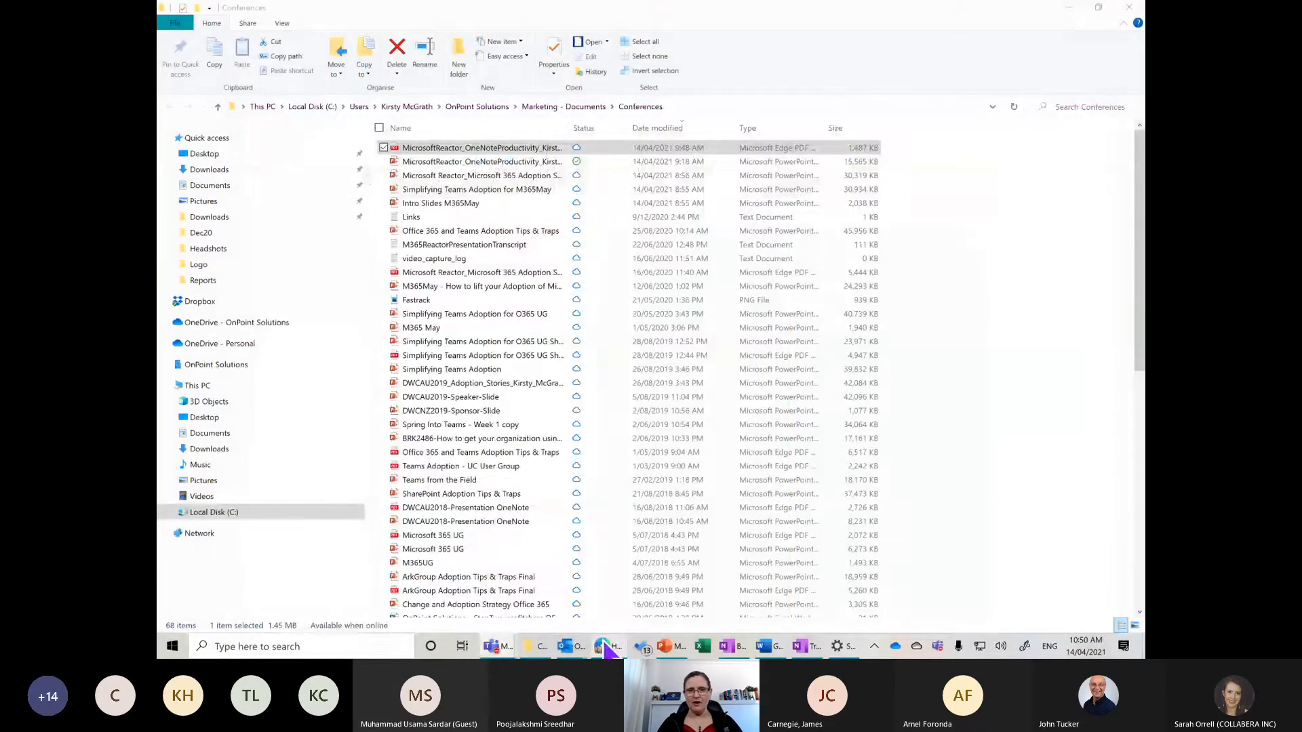
Step: Switch to Edge and share the article How to Dictate Text in Microsoft Office to OneNote for Windows 10, into Training Test's Meetings Project 1 section
left_click(605, 647)
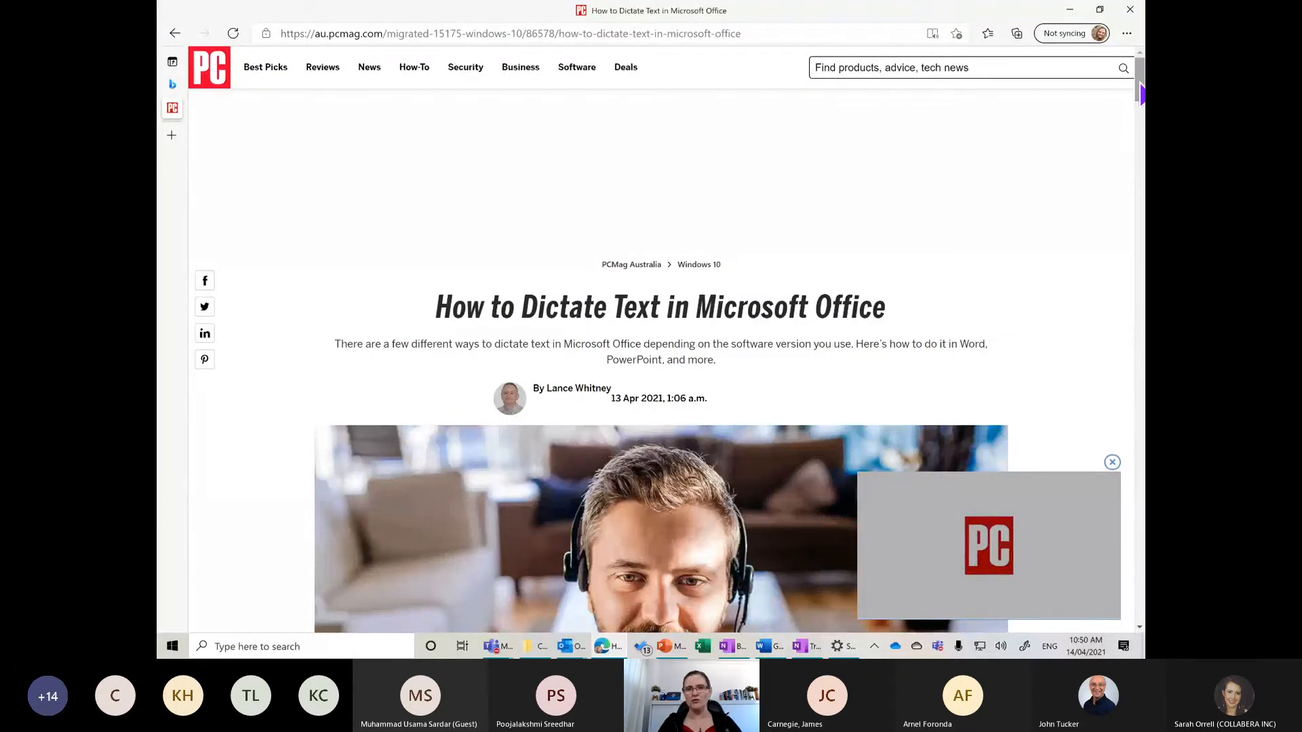
left_click_drag(1142, 95, 1142, 113)
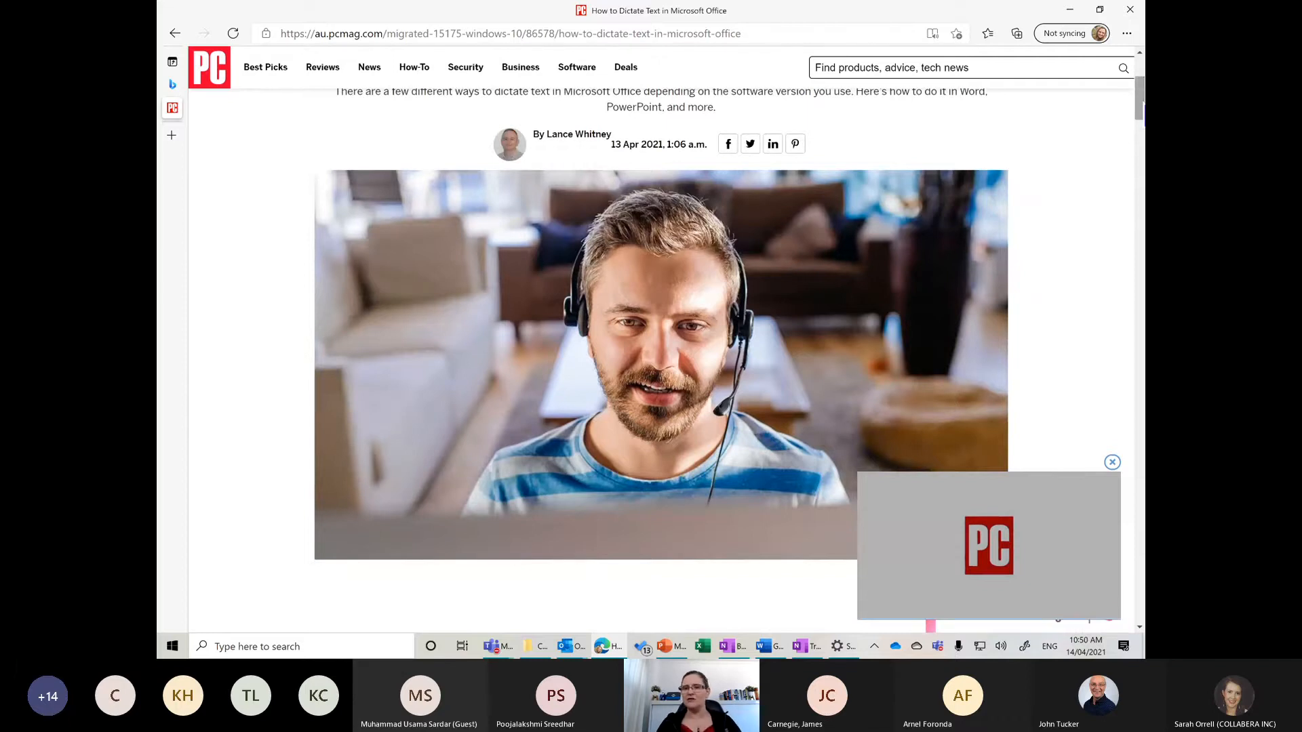
left_click(1127, 34)
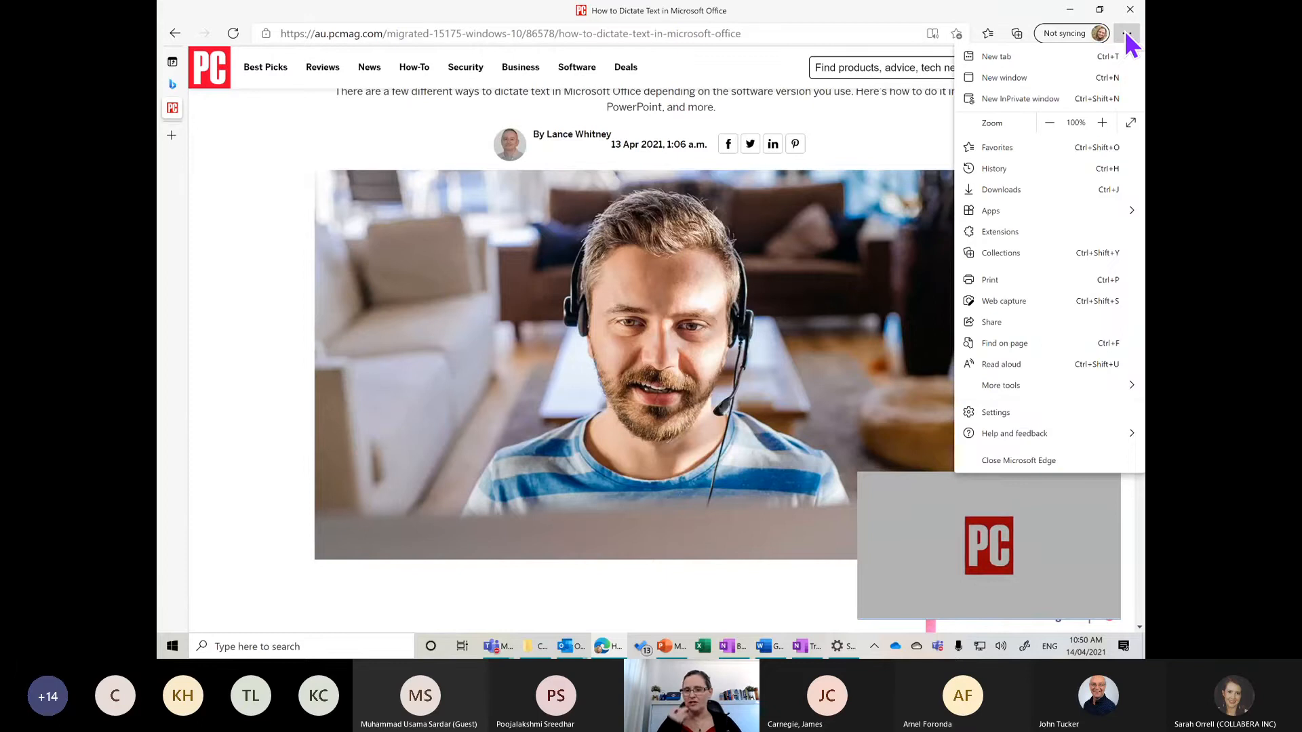
left_click(1007, 324)
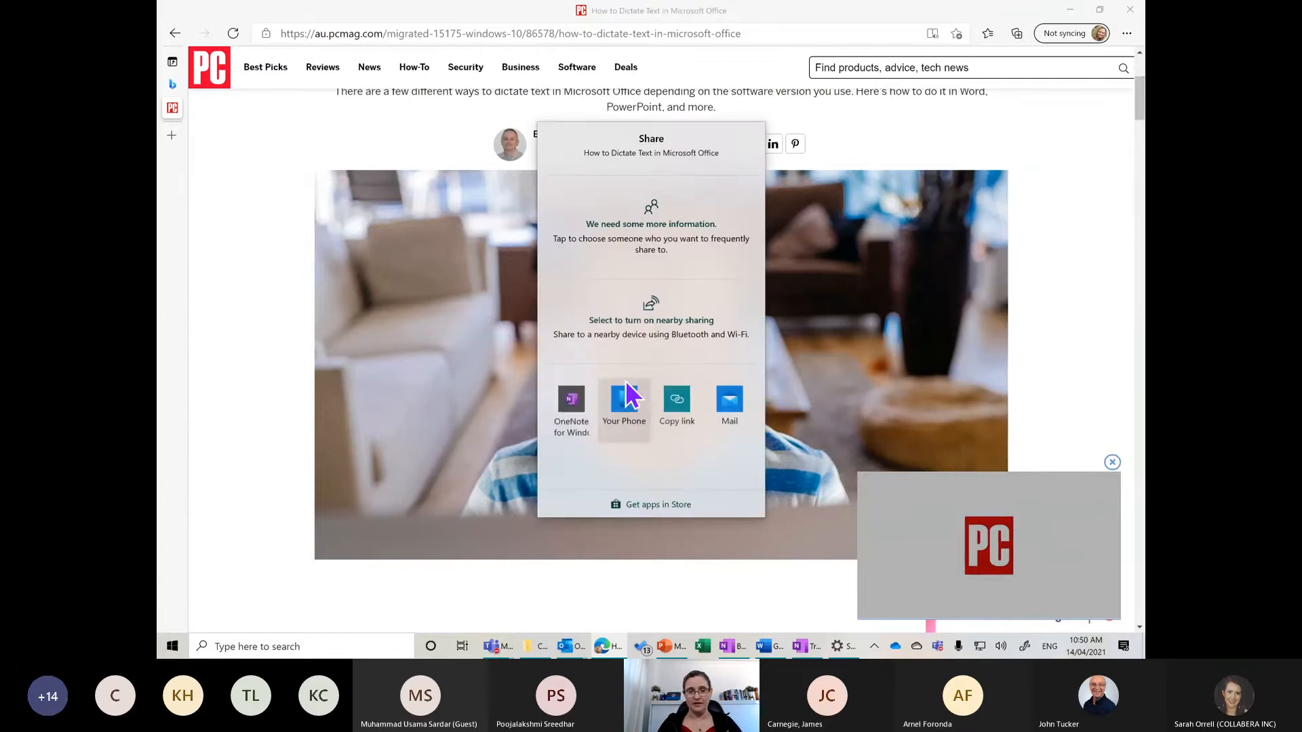
left_click(568, 412)
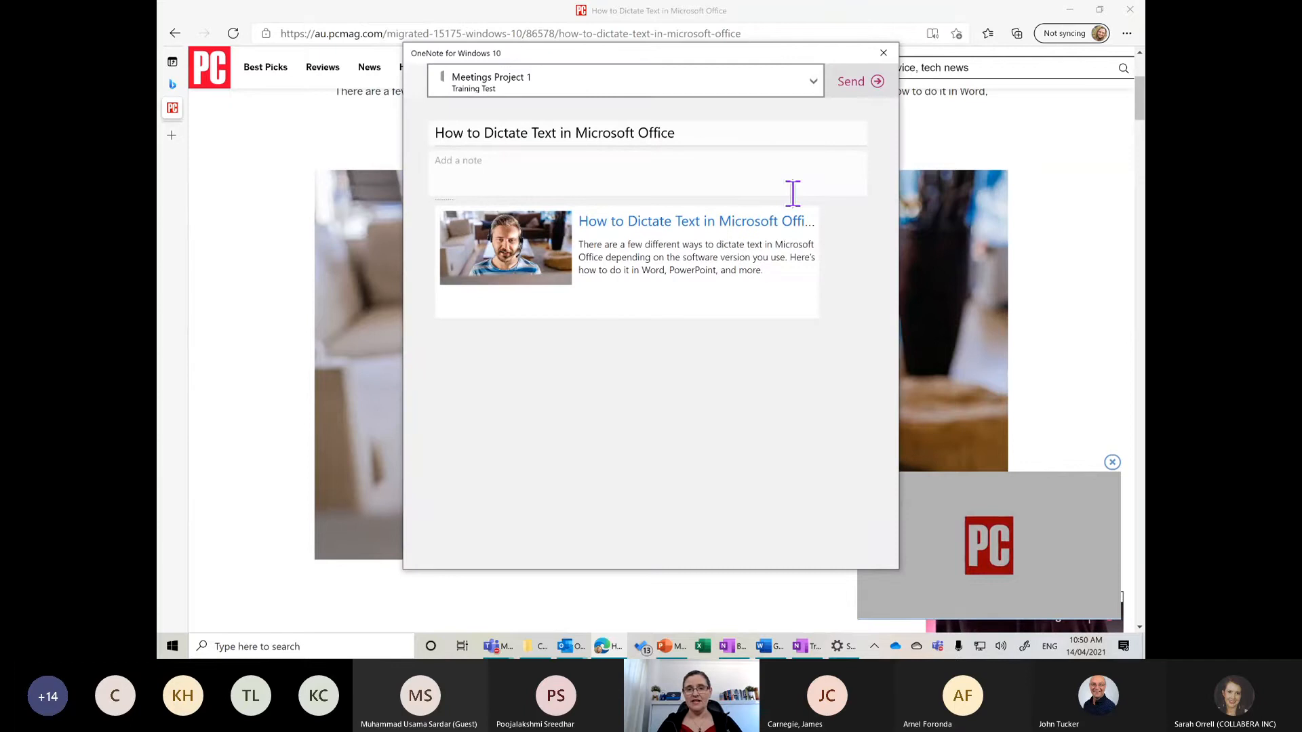
left_click(554, 78)
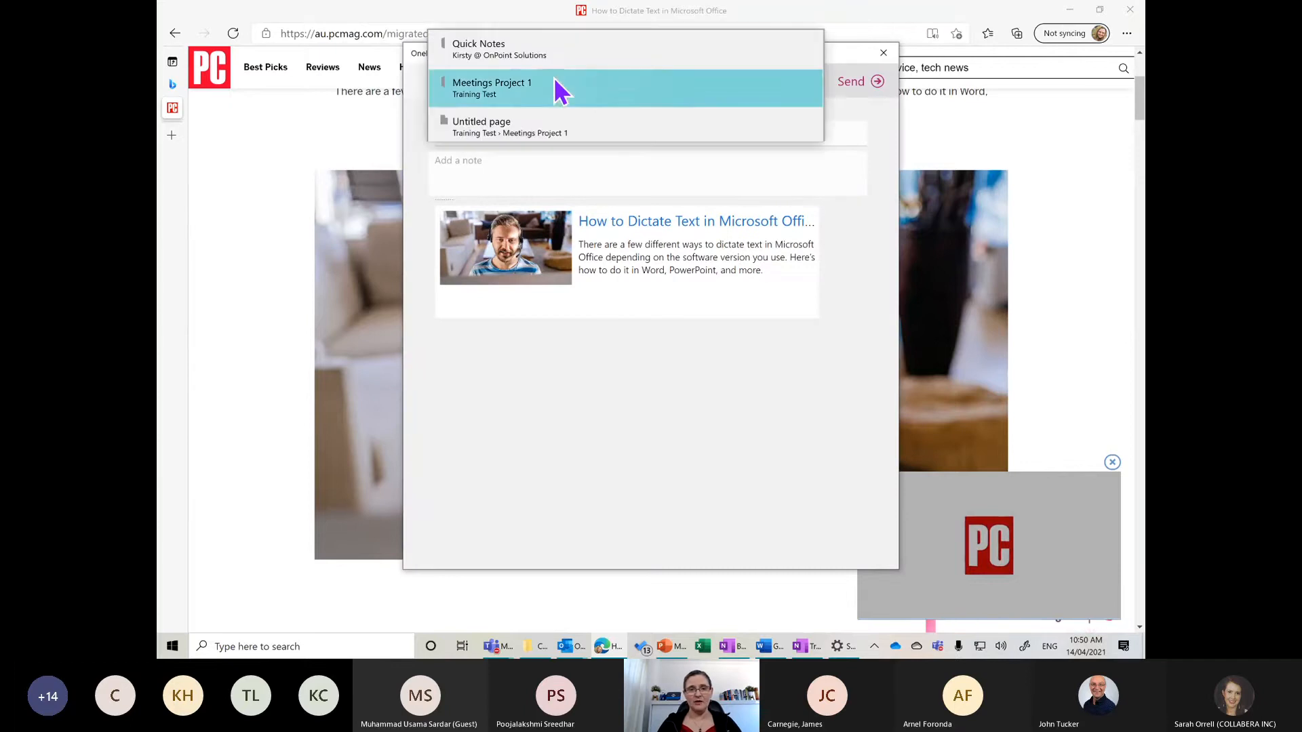
left_click(500, 95)
left_click(852, 82)
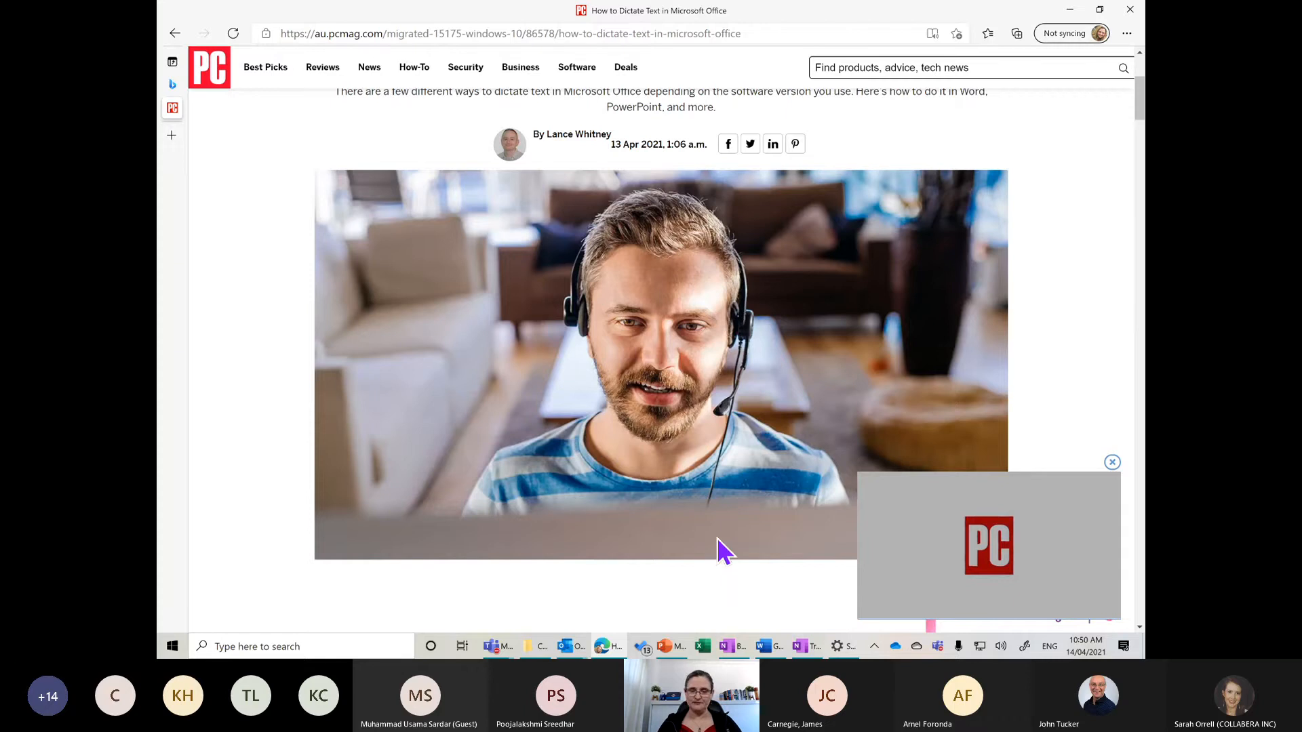
Step: Switch to desktop OneNote and look through the Video, Recording Audio and Dictate pages in the Training notebook's Training section
left_click(729, 646)
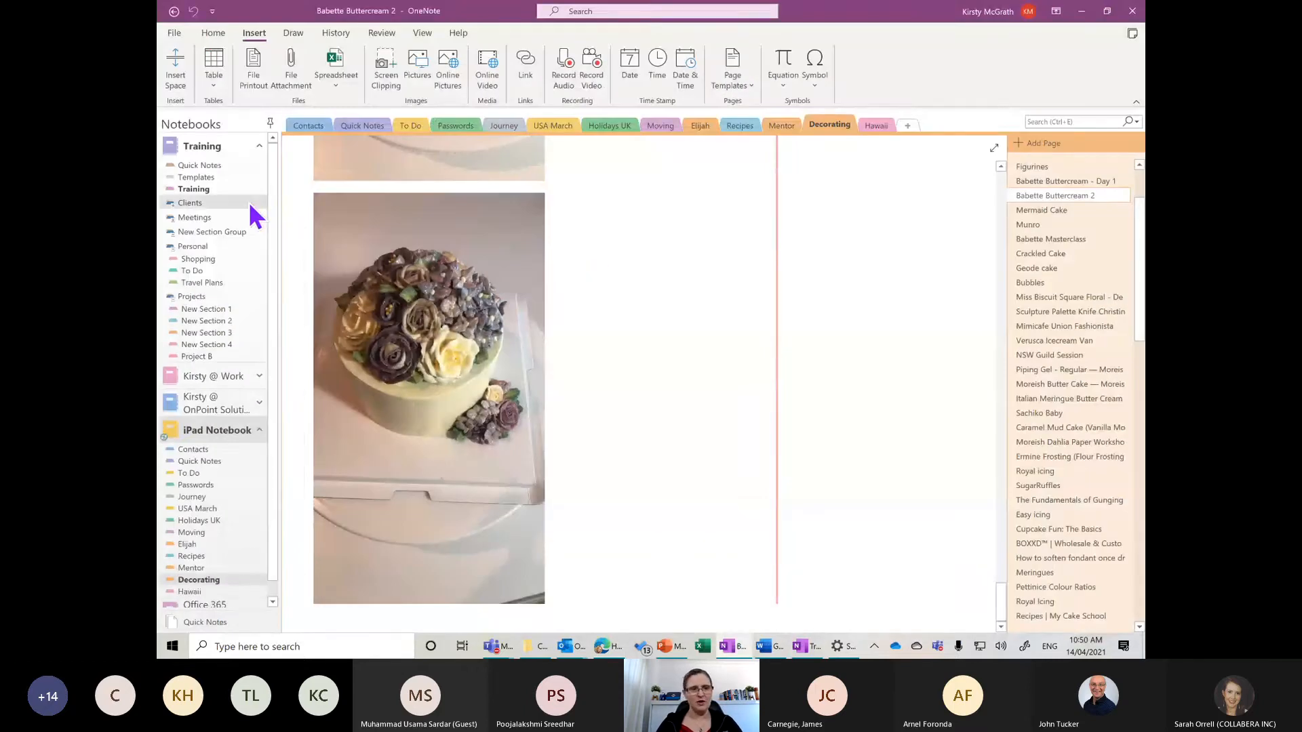
left_click(193, 190)
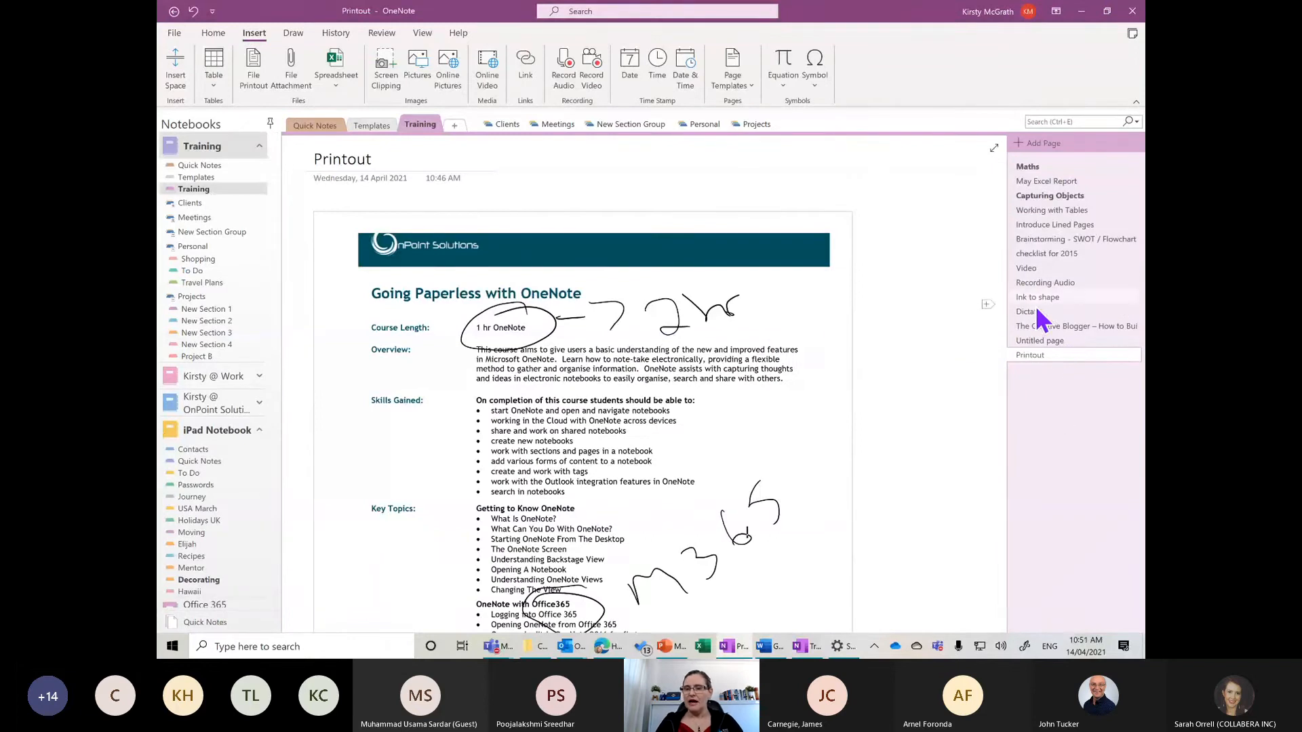
left_click(1024, 271)
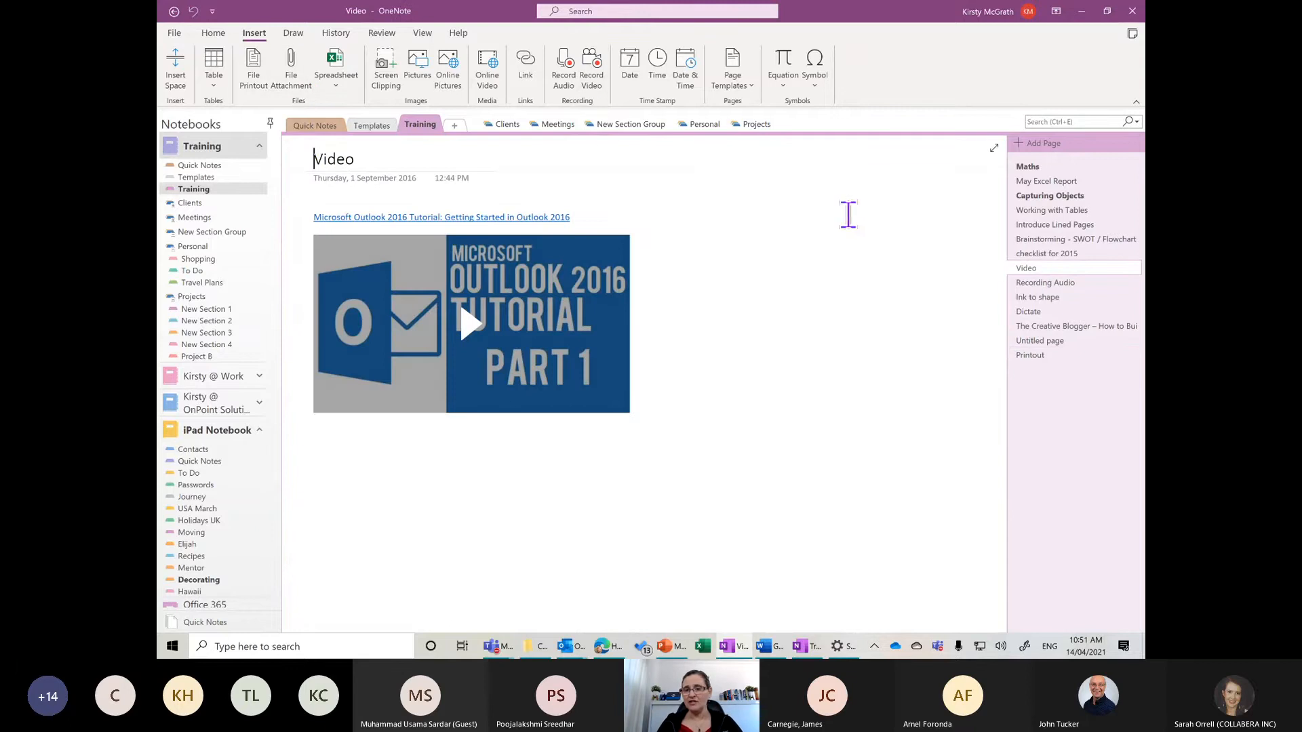
left_click(1037, 283)
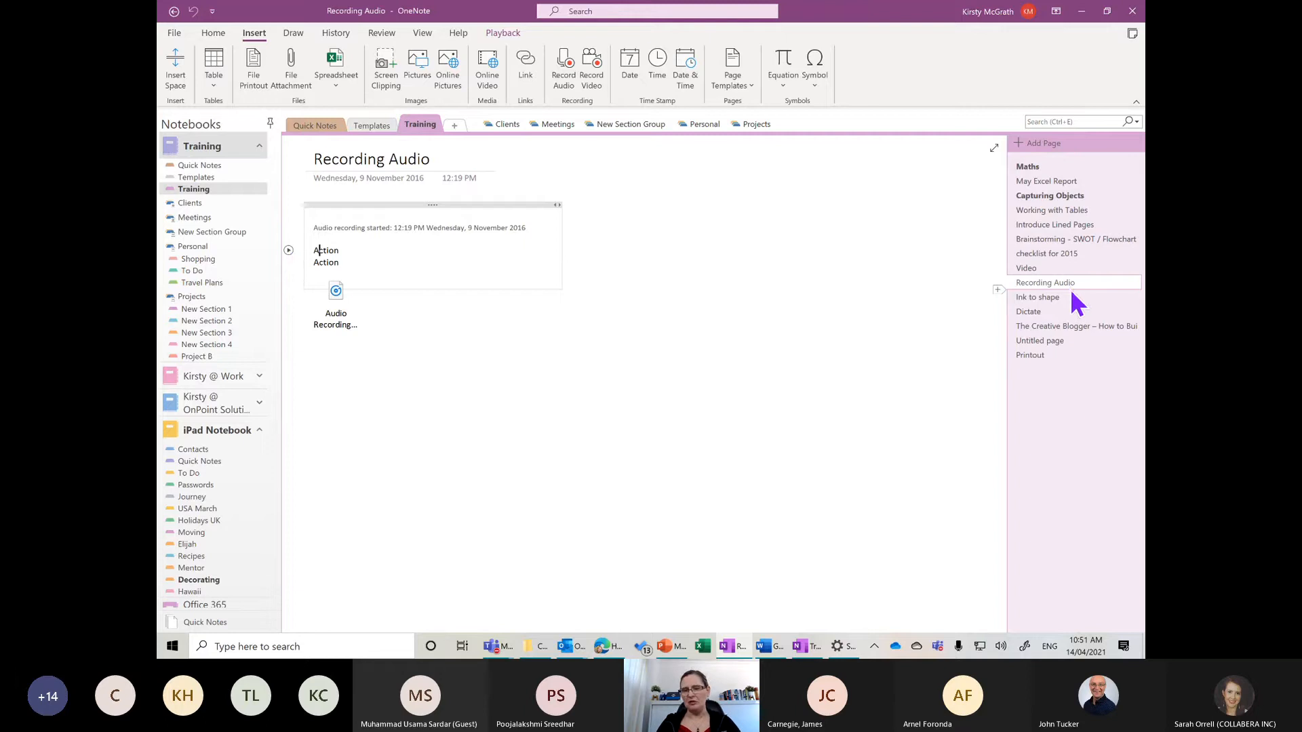
left_click(1027, 313)
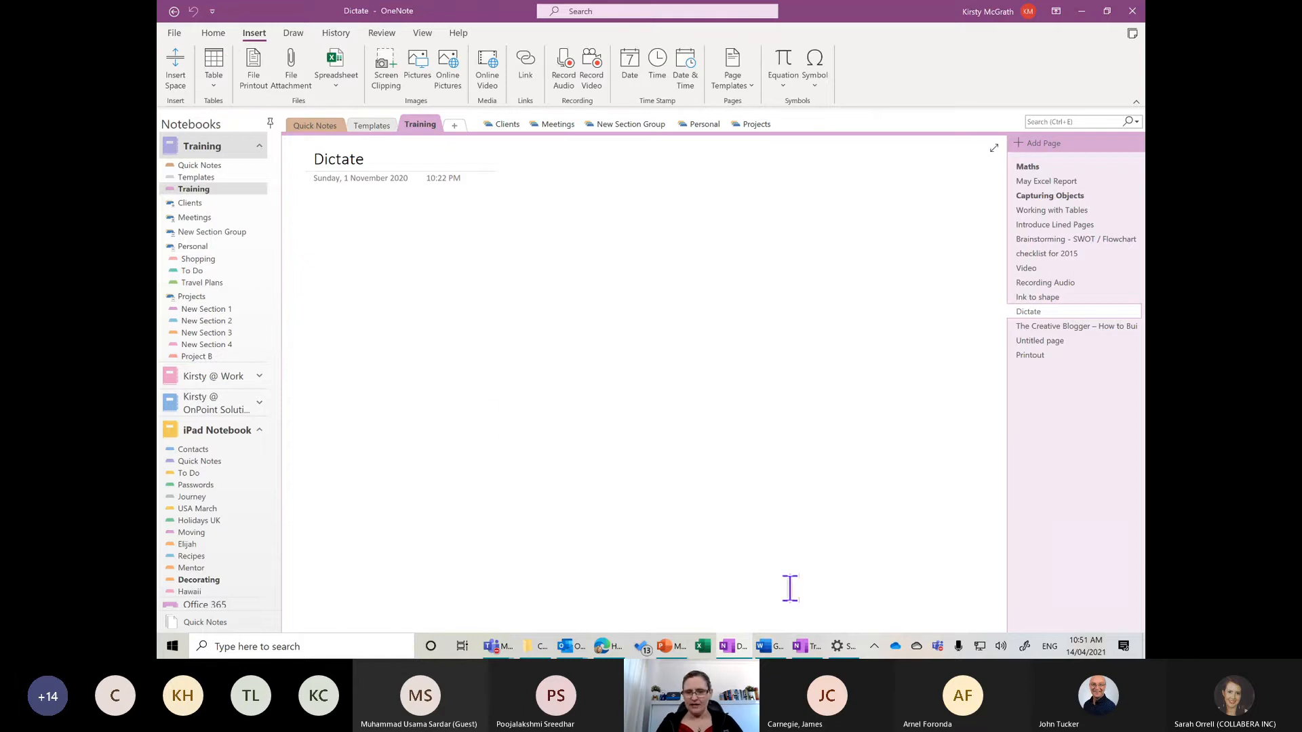
Step: Switch to OneNote for Windows 10, dictate a few sentences below the shared article, stop dictation and place the cursor beneath the text
left_click(801, 648)
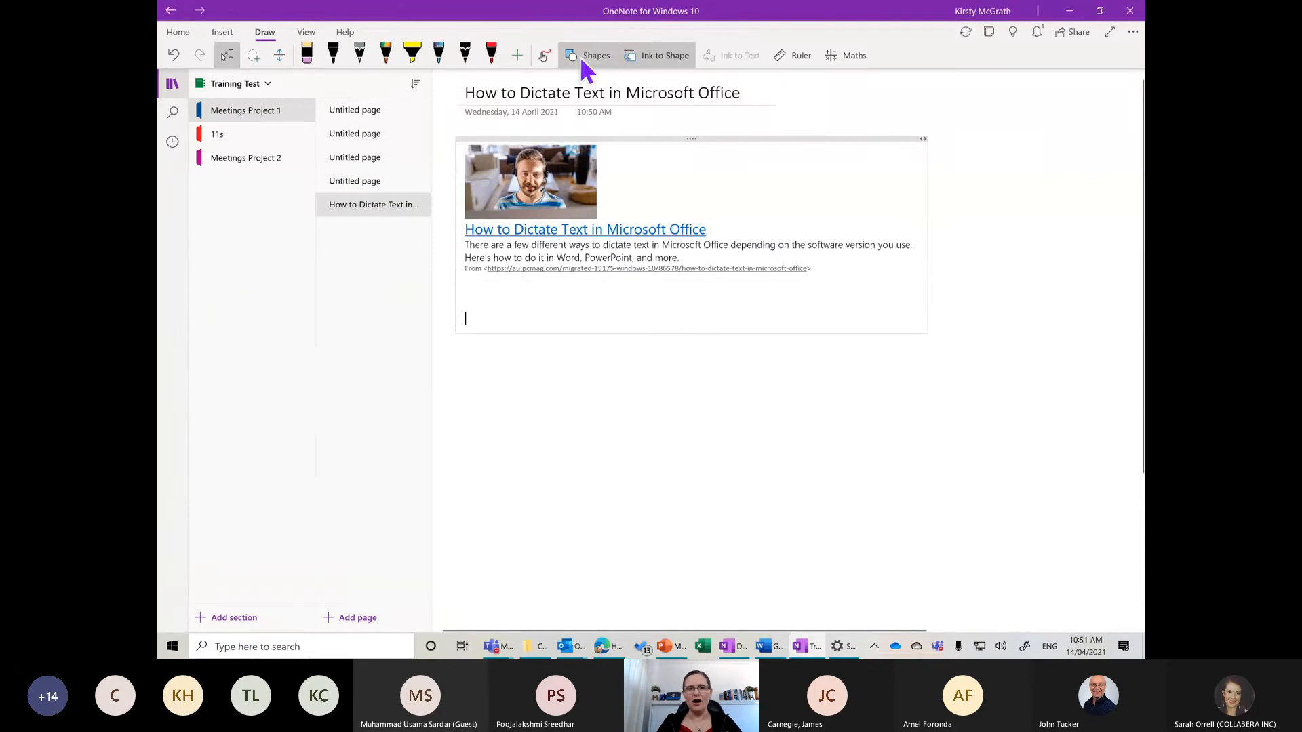
left_click(219, 32)
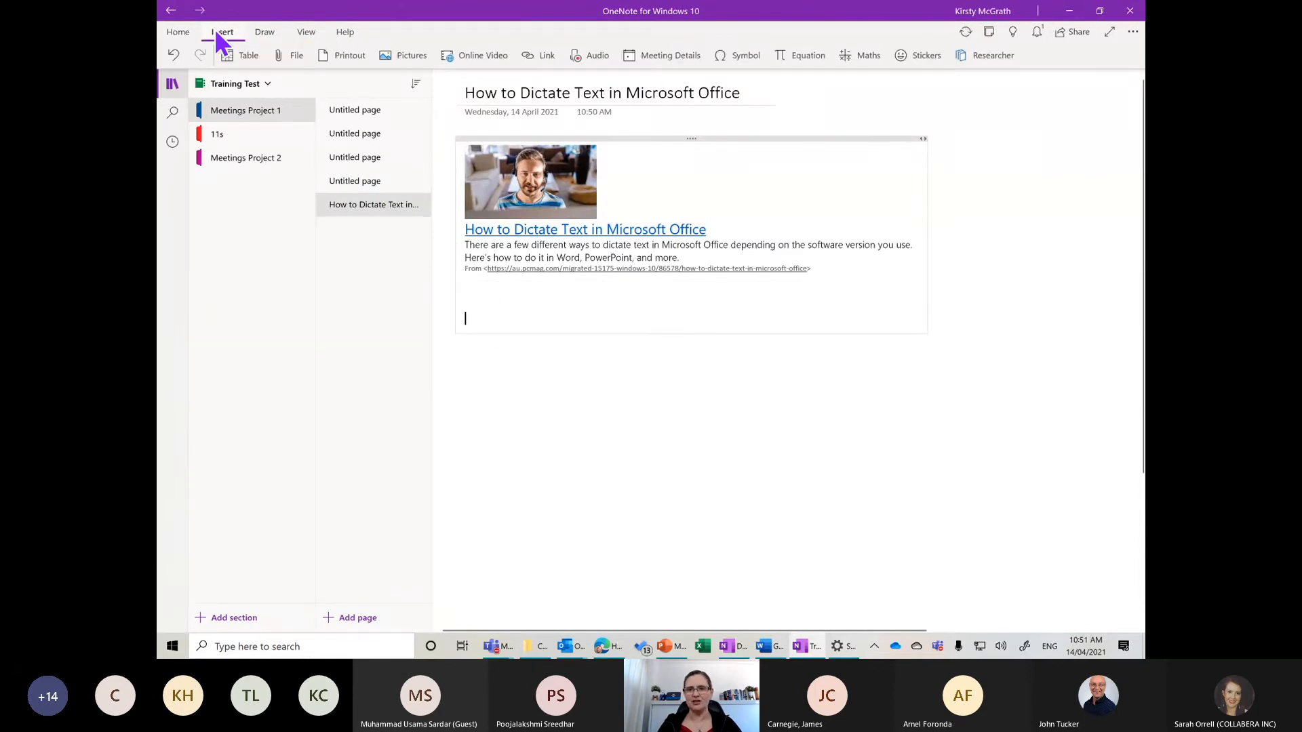
left_click(178, 32)
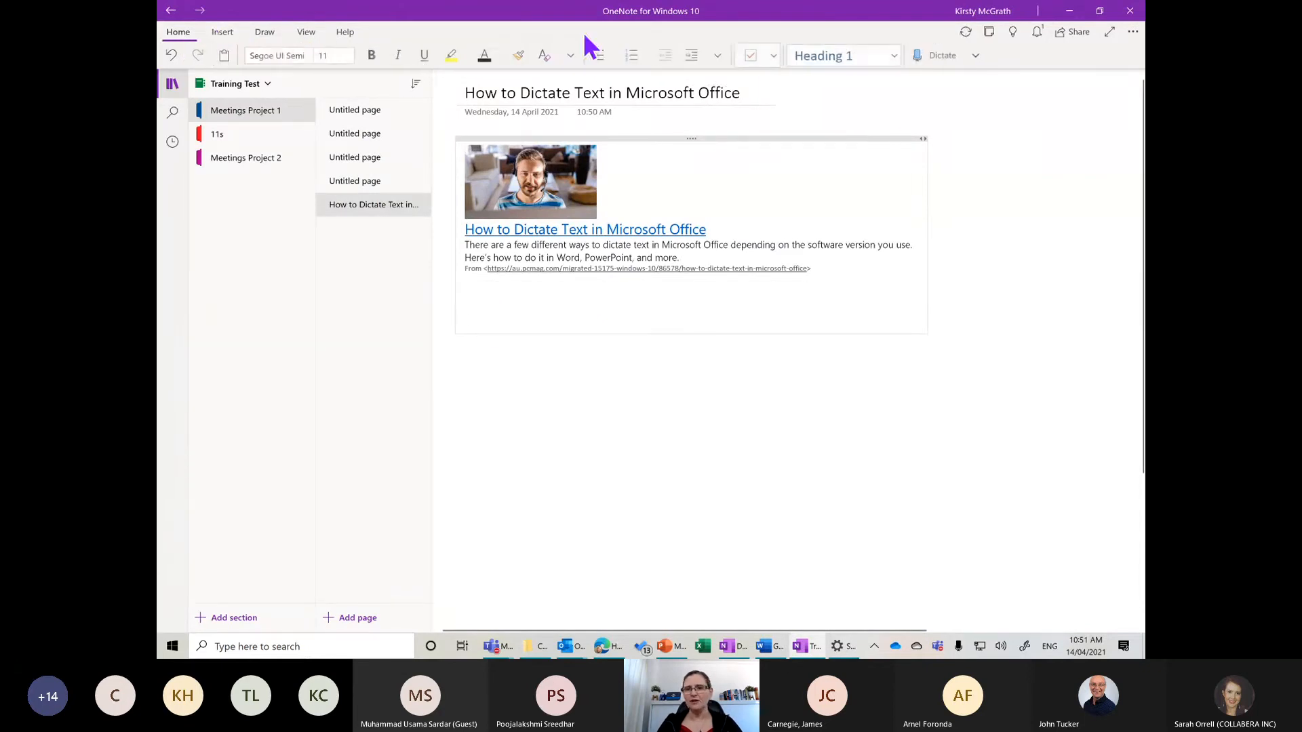
left_click(937, 54)
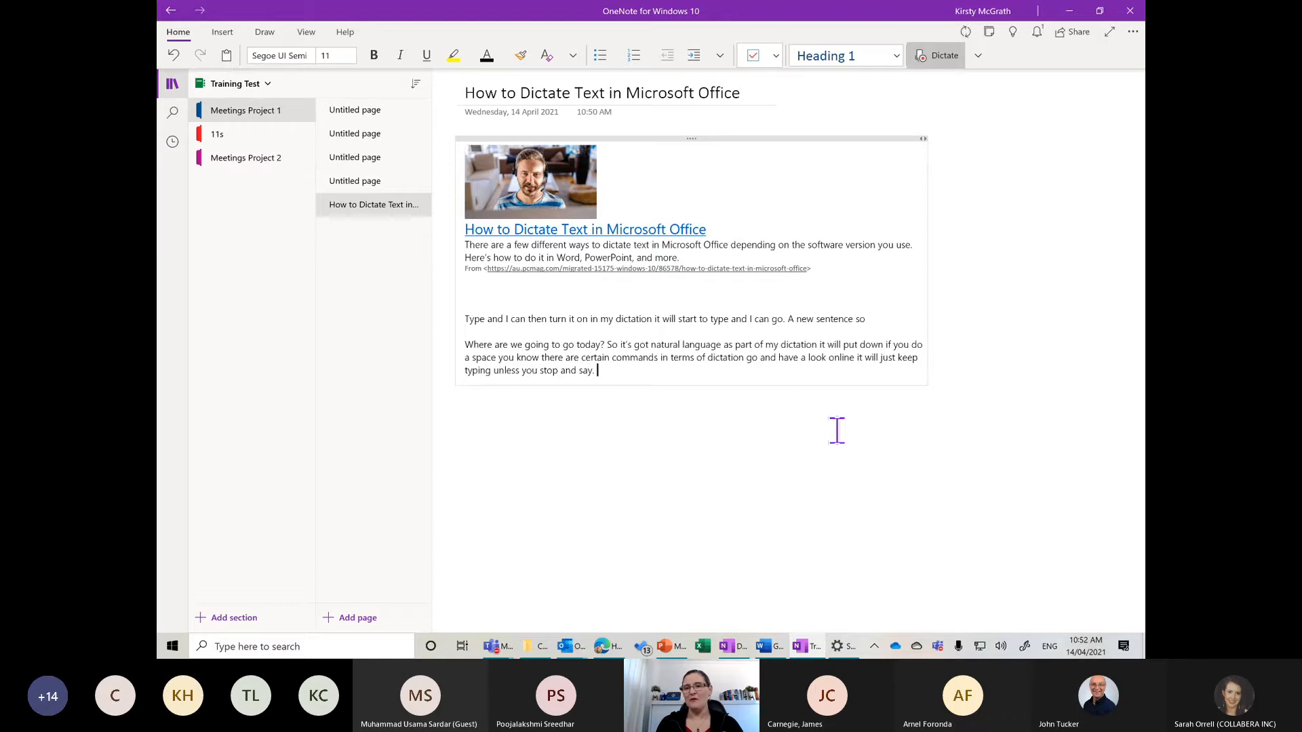
left_click(935, 57)
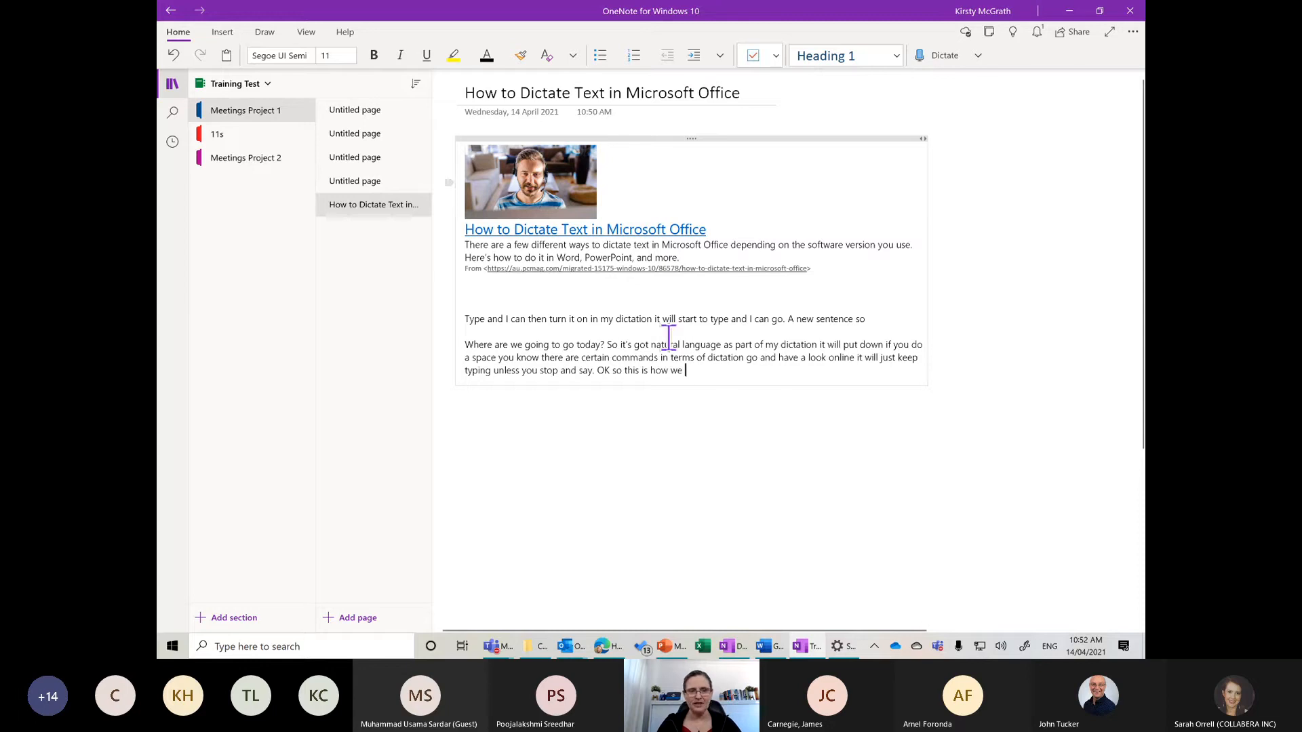
mouse_move(730, 650)
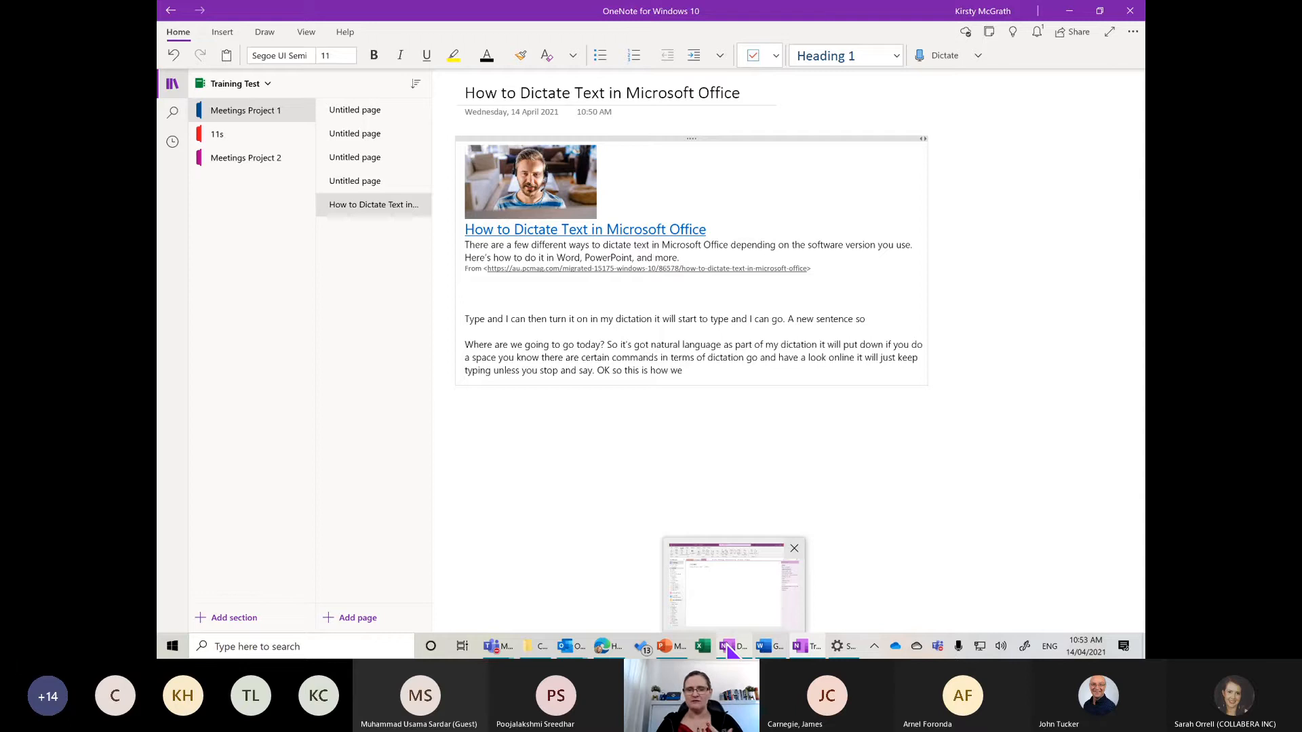
left_click(513, 421)
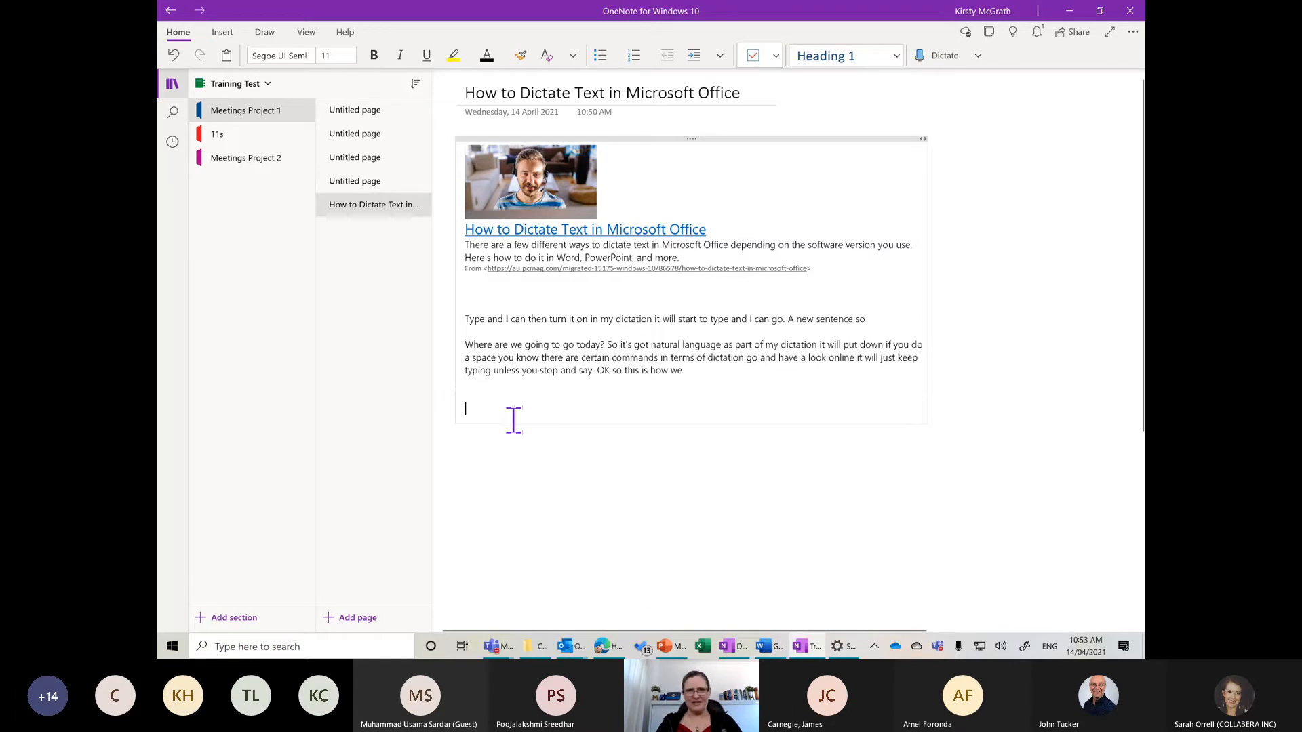
Step: In desktop OneNote, view the handwritten notes on The Creative Blogger page and search all notebooks for "risk"
left_click(728, 649)
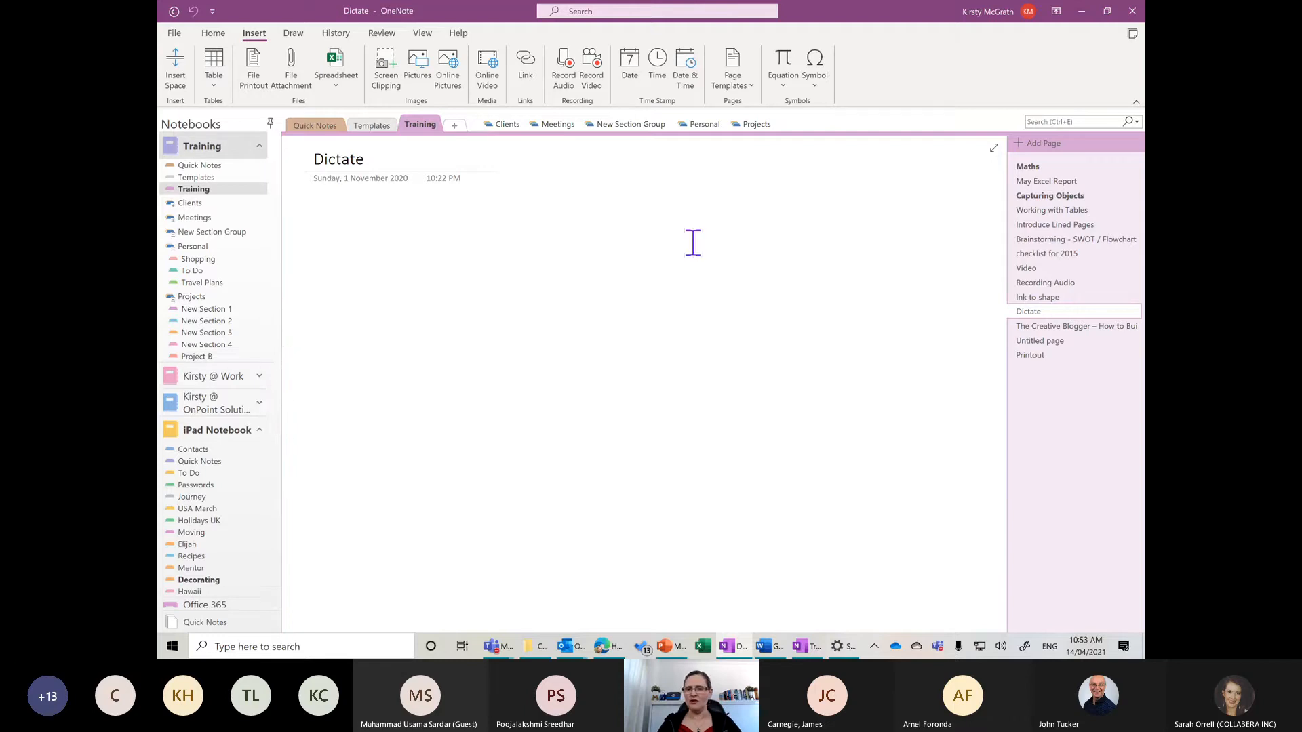
left_click(1079, 328)
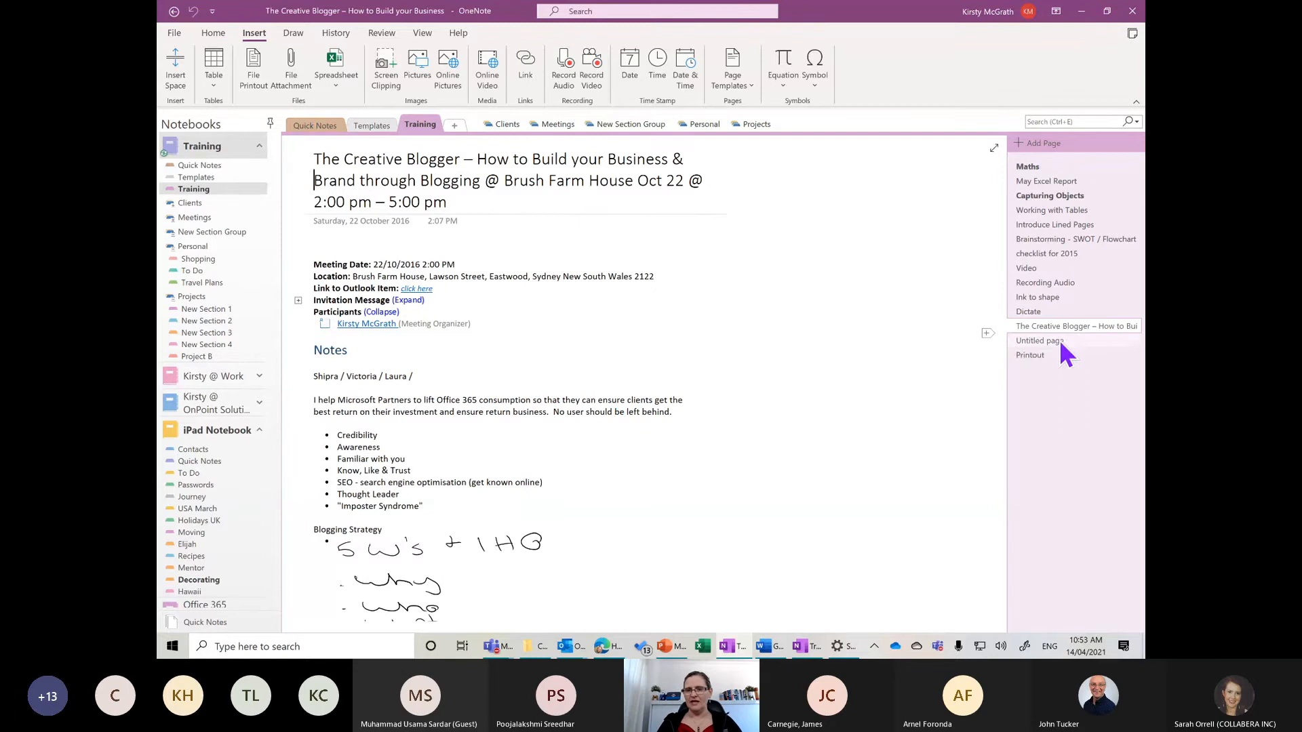
left_click_drag(1000, 181, 997, 309)
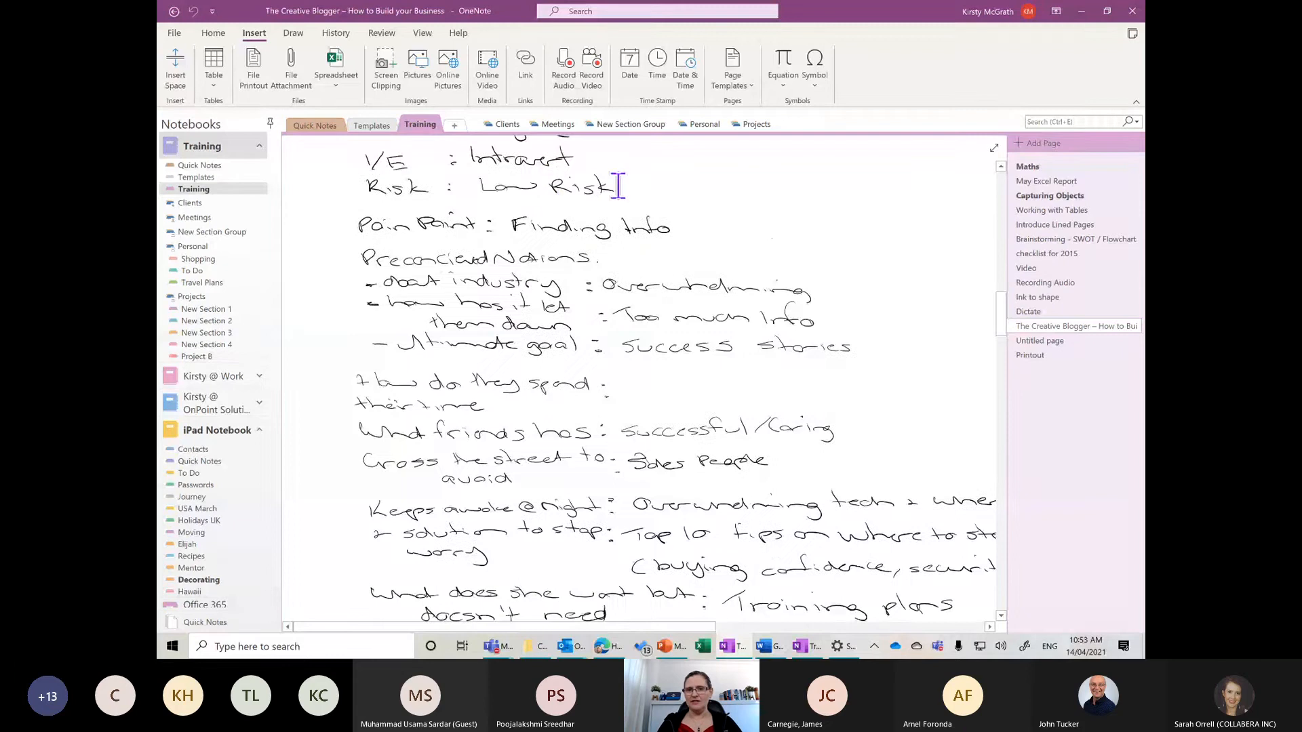
left_click(1061, 122)
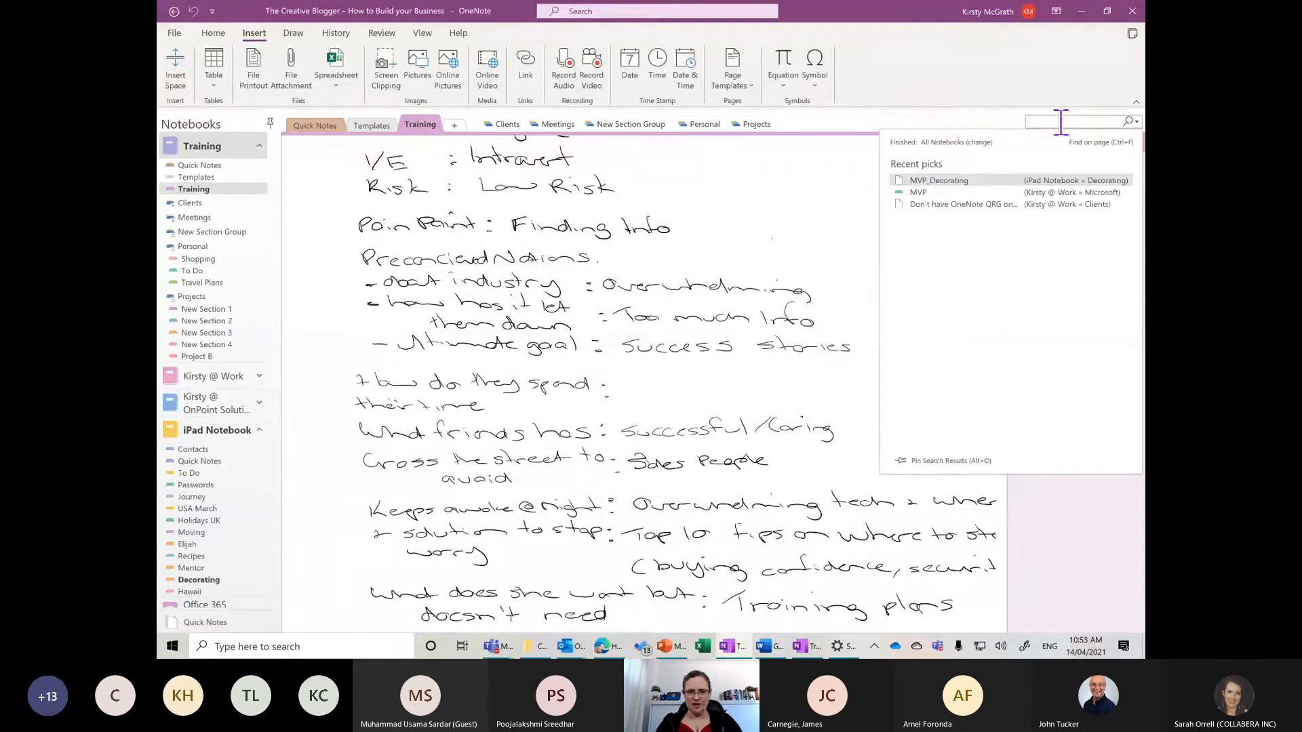
type("risk")
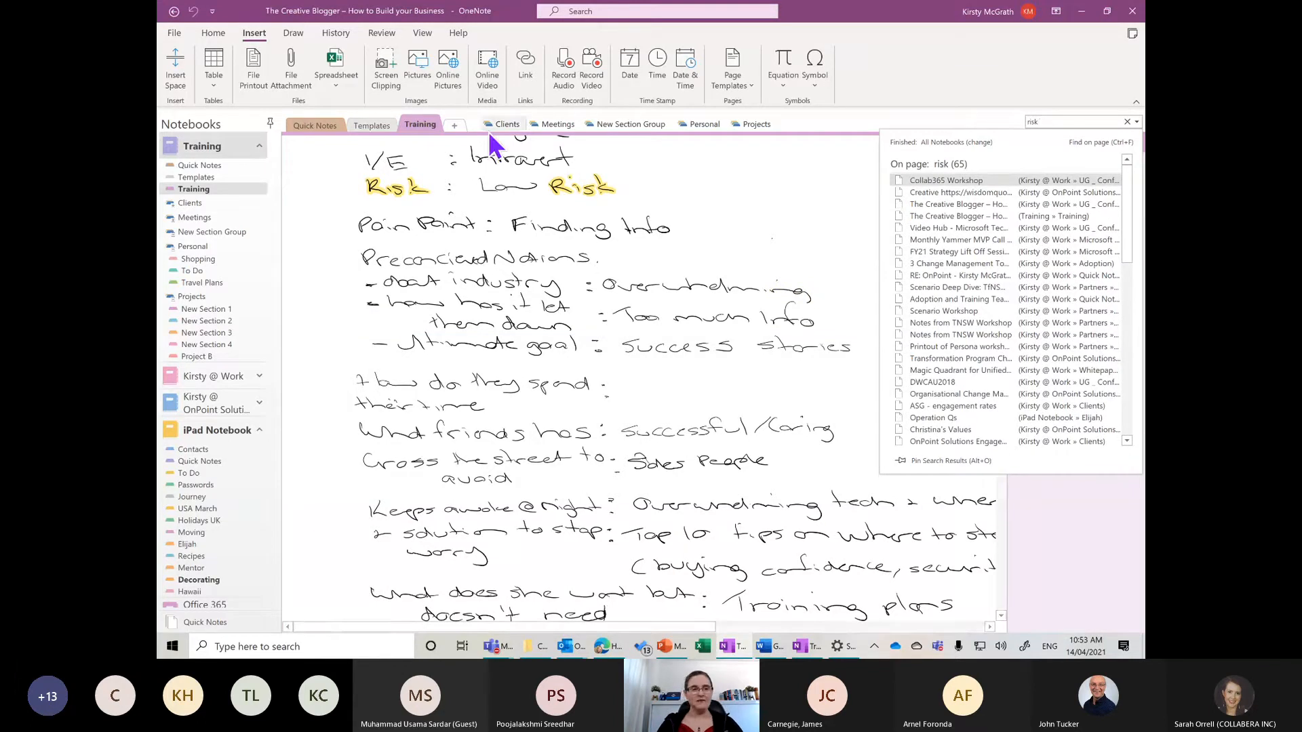
left_click(794, 227)
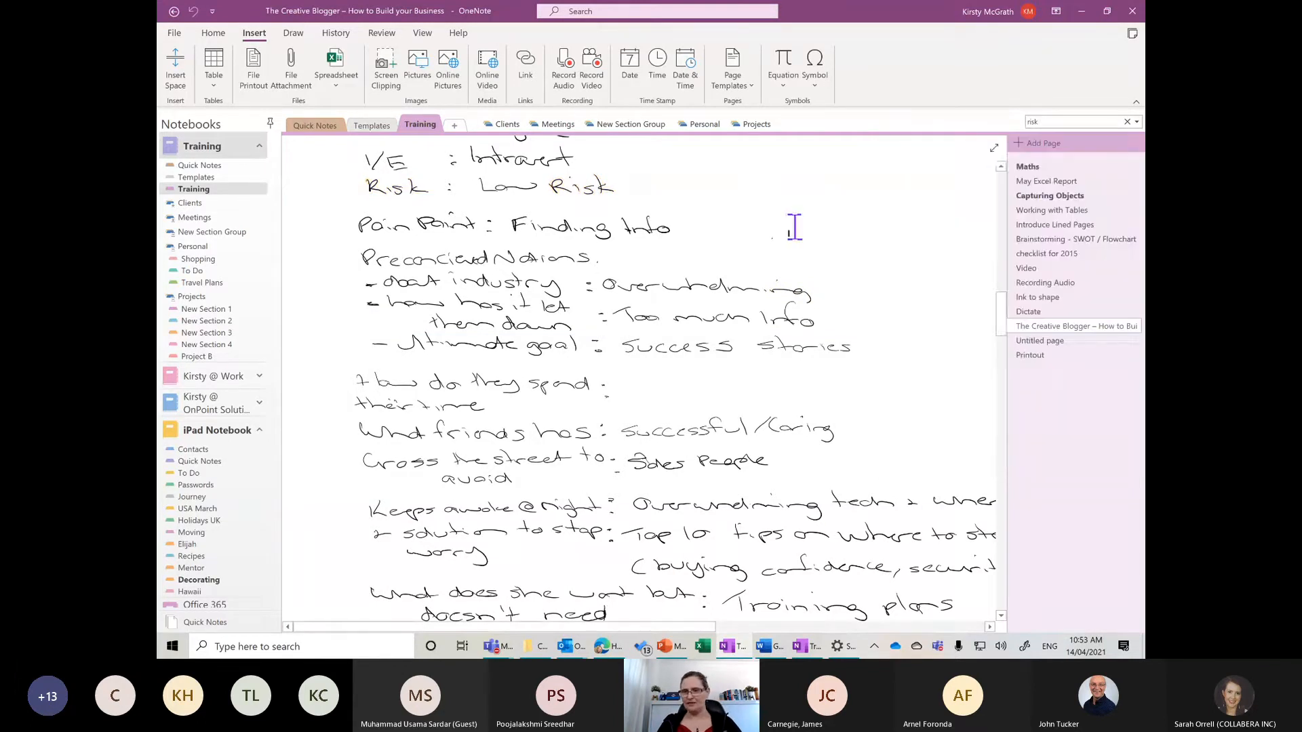
Step: Open the checklist for 2015 page and search all notebooks for "checklist"
left_click(1082, 254)
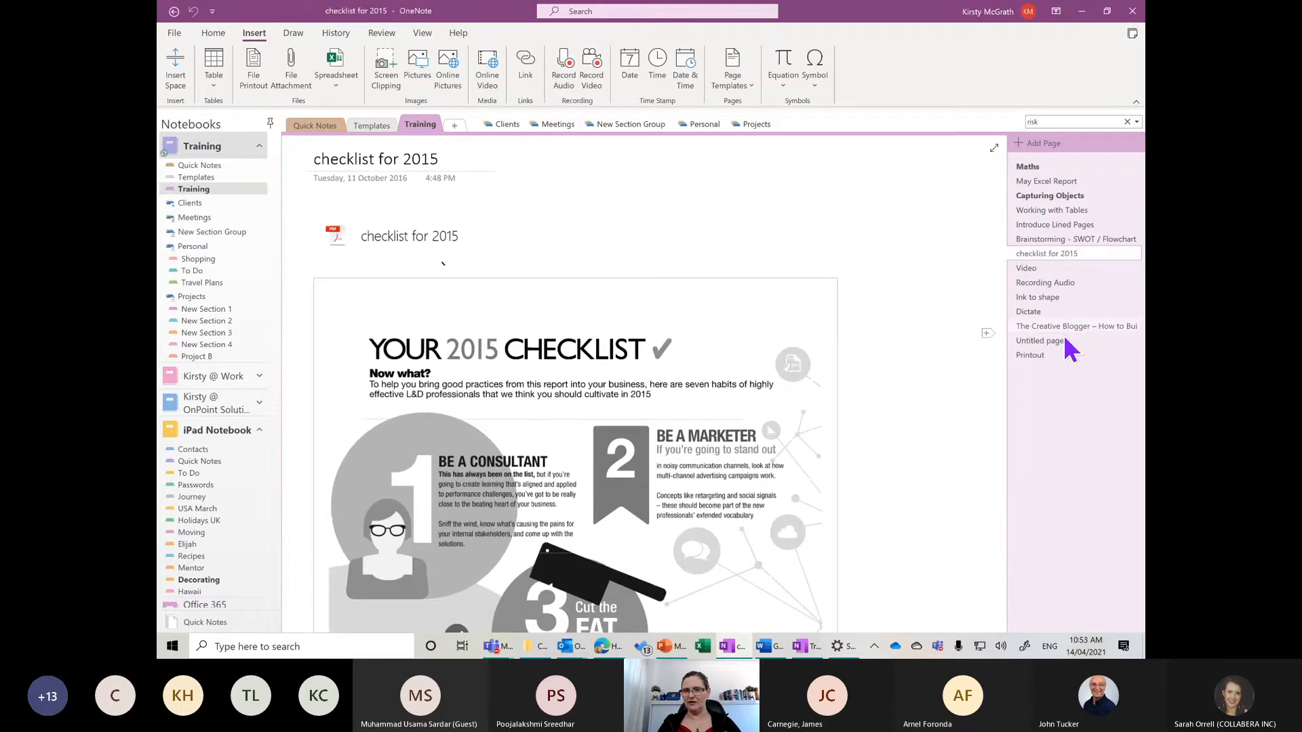
left_click(1052, 123)
key("ctrl+a")
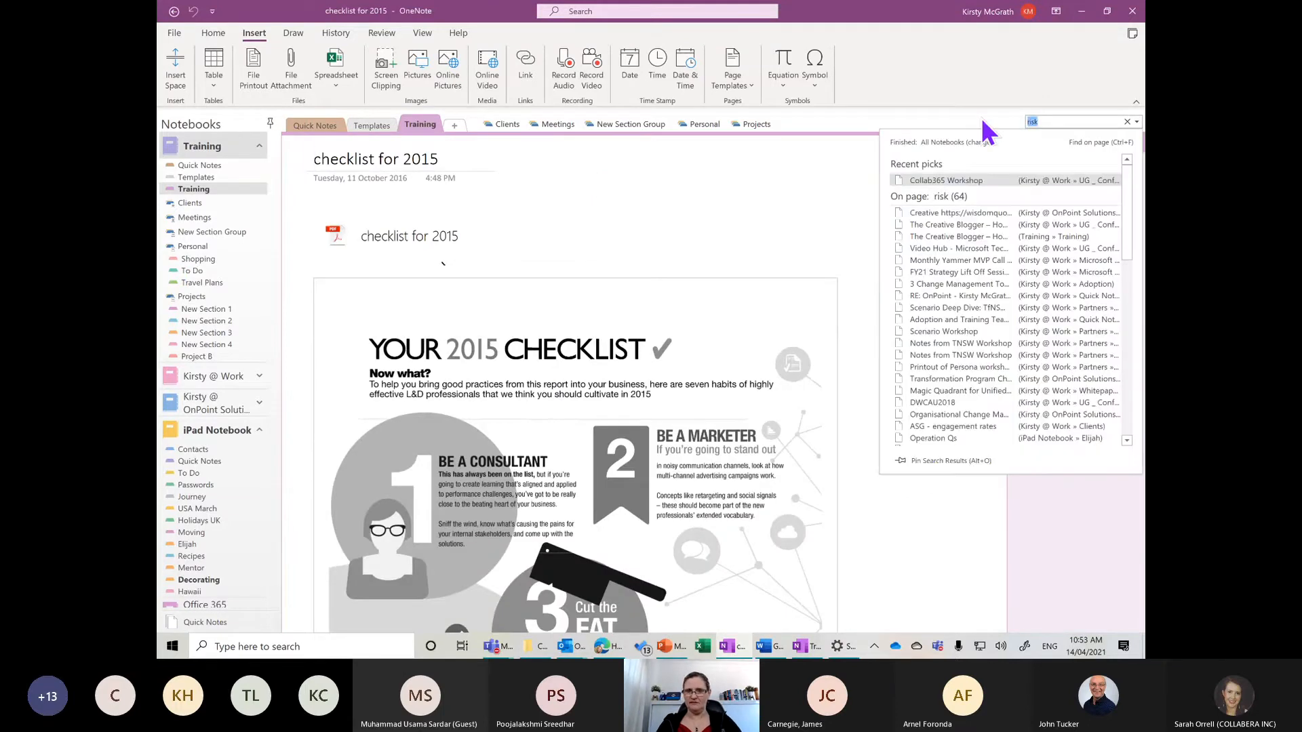
type("checklist")
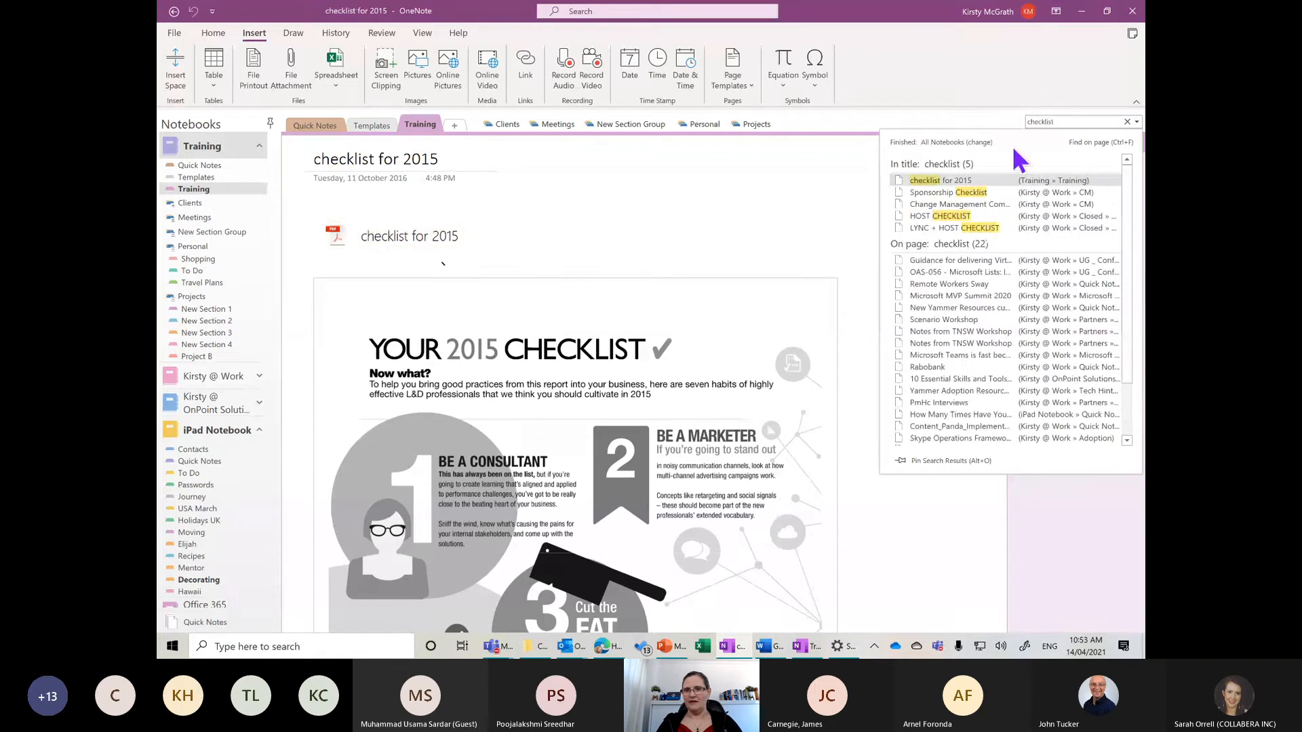
left_click(692, 203)
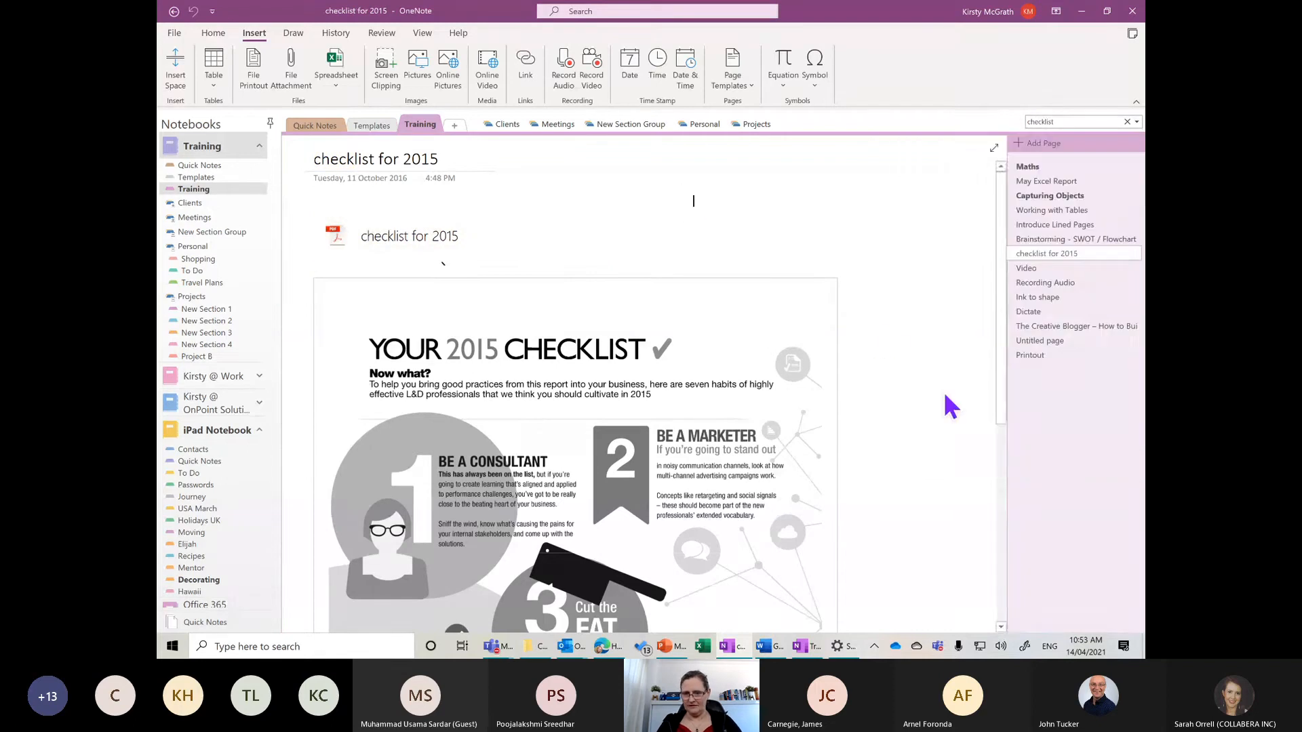
Step: Open the Printout page, search all notebooks for "onenote" and clear the search
left_click(1043, 356)
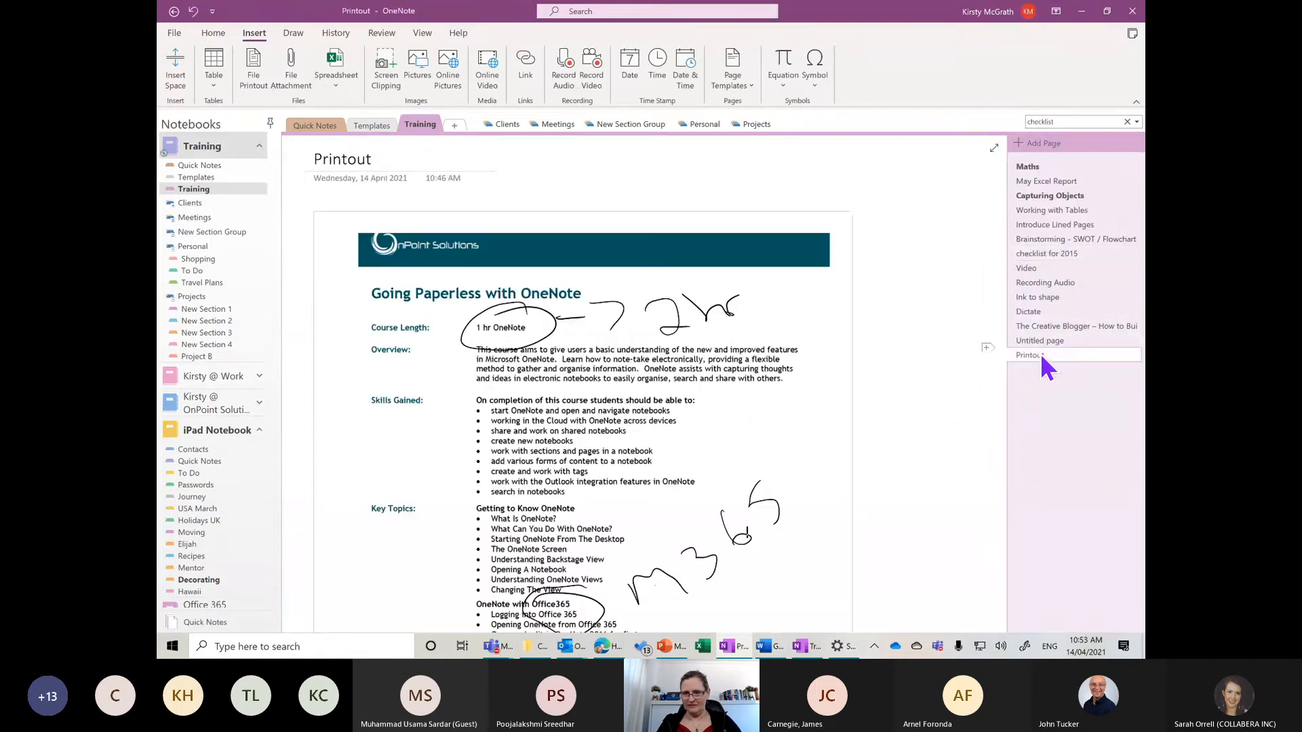
left_click(1082, 122)
type("onenote")
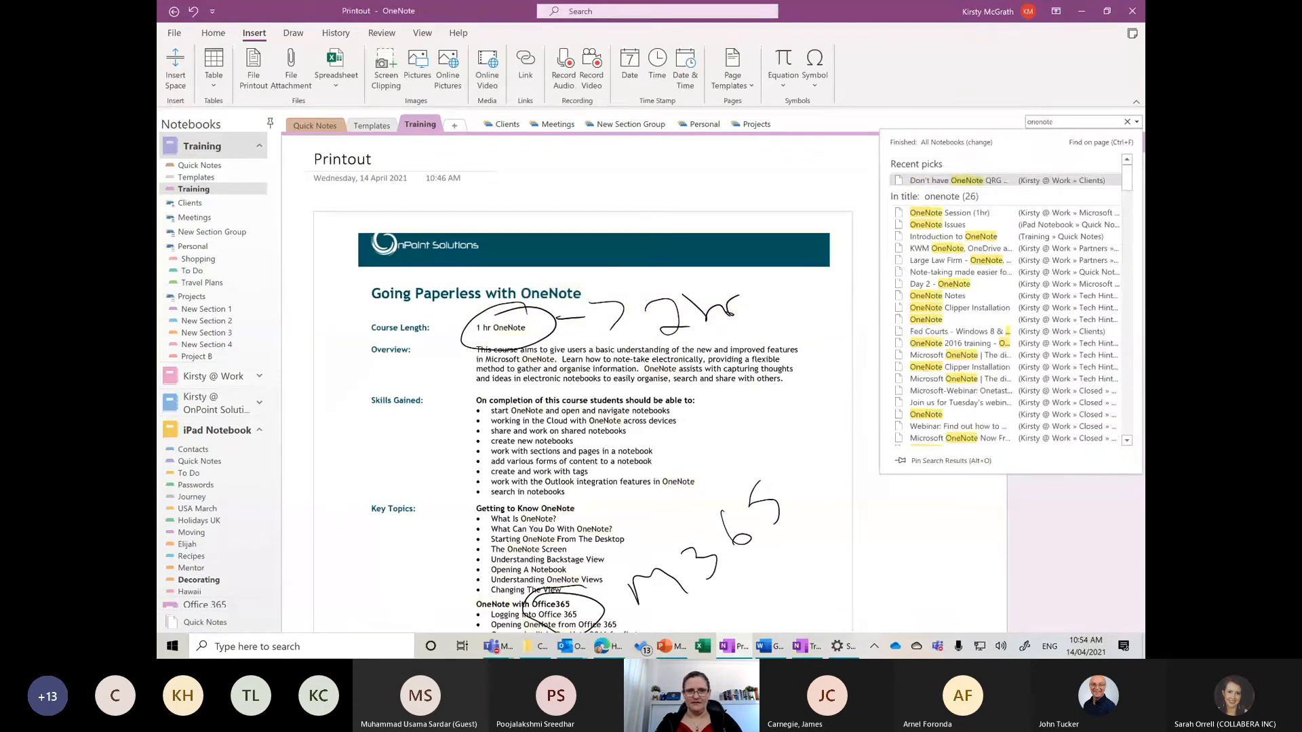
key("BackSpace")
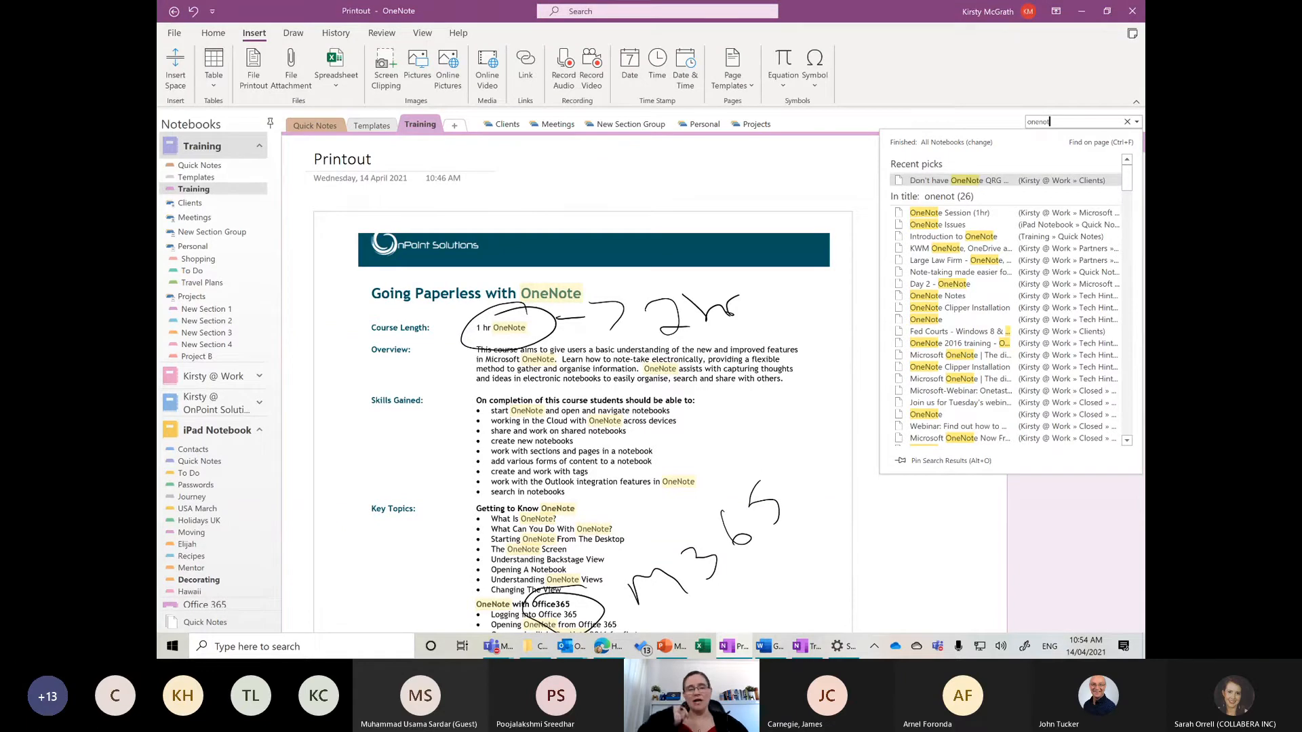
left_click(1127, 122)
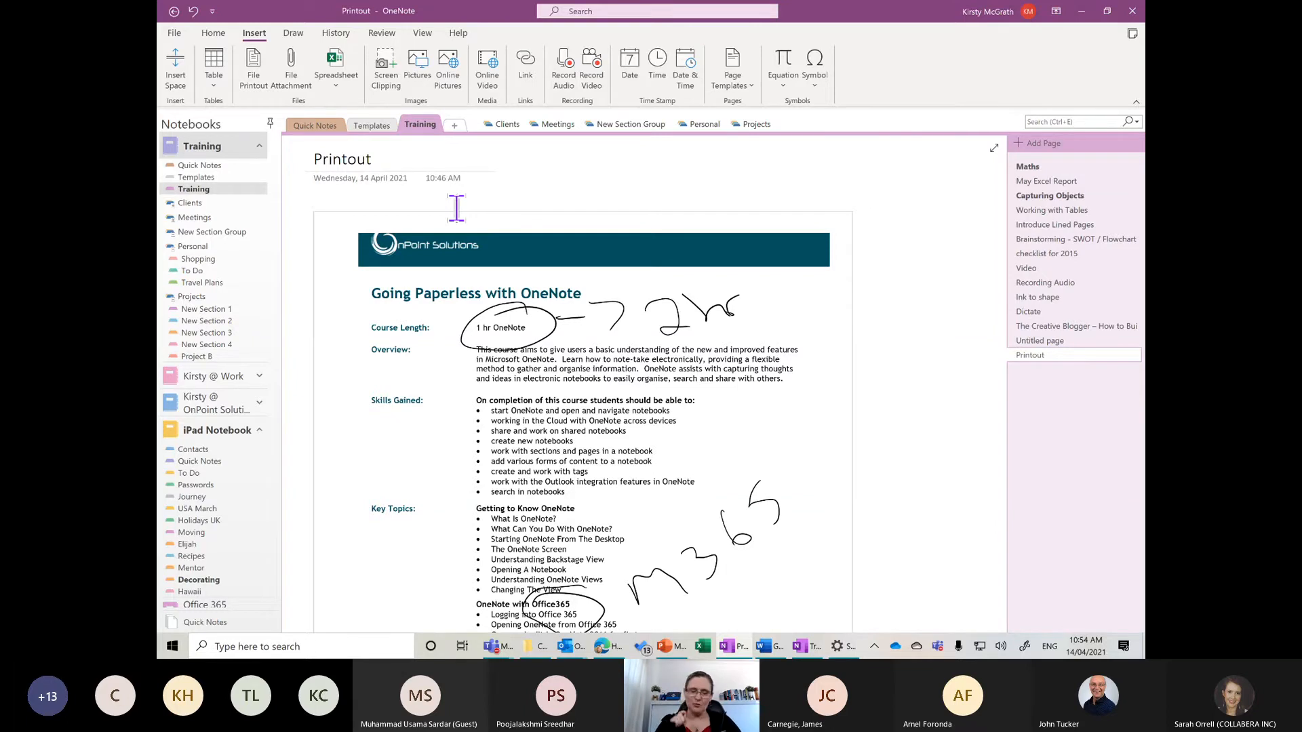
Step: Find and open the Pen and Windows Ink settings in Windows
key("super")
type("pen")
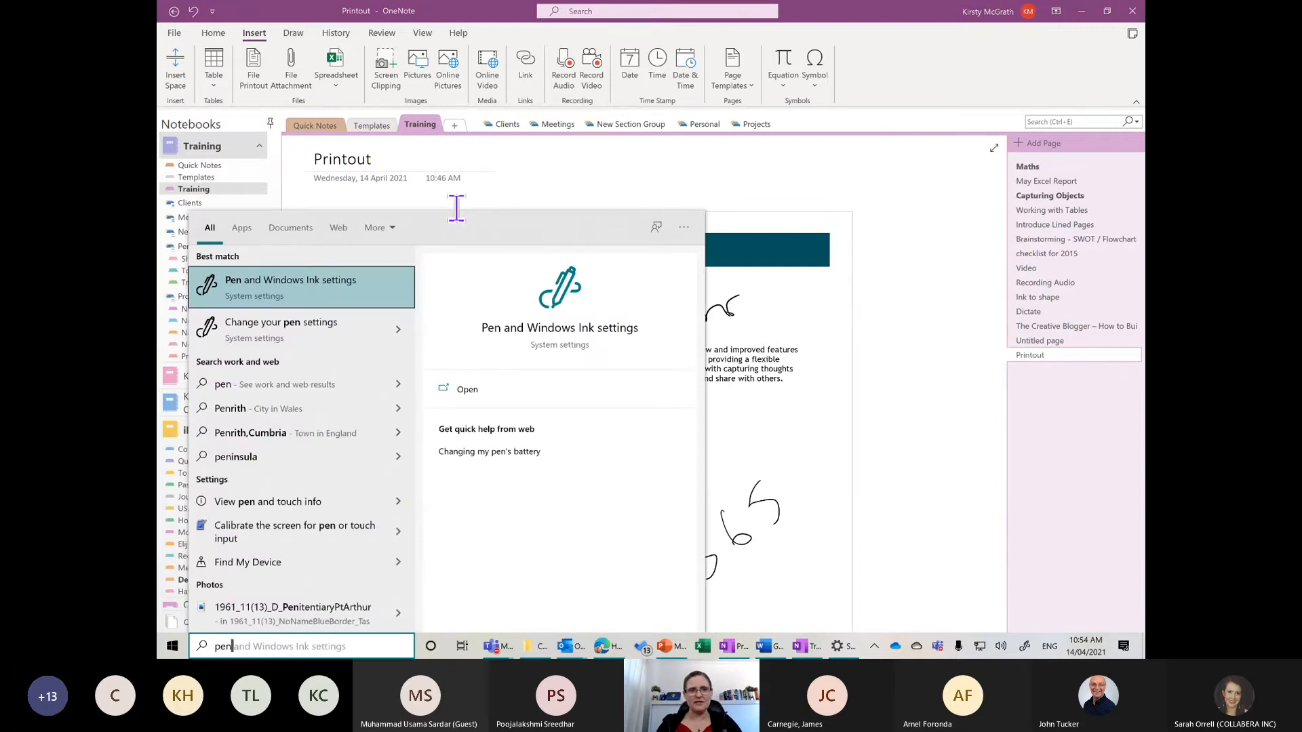
key("Return")
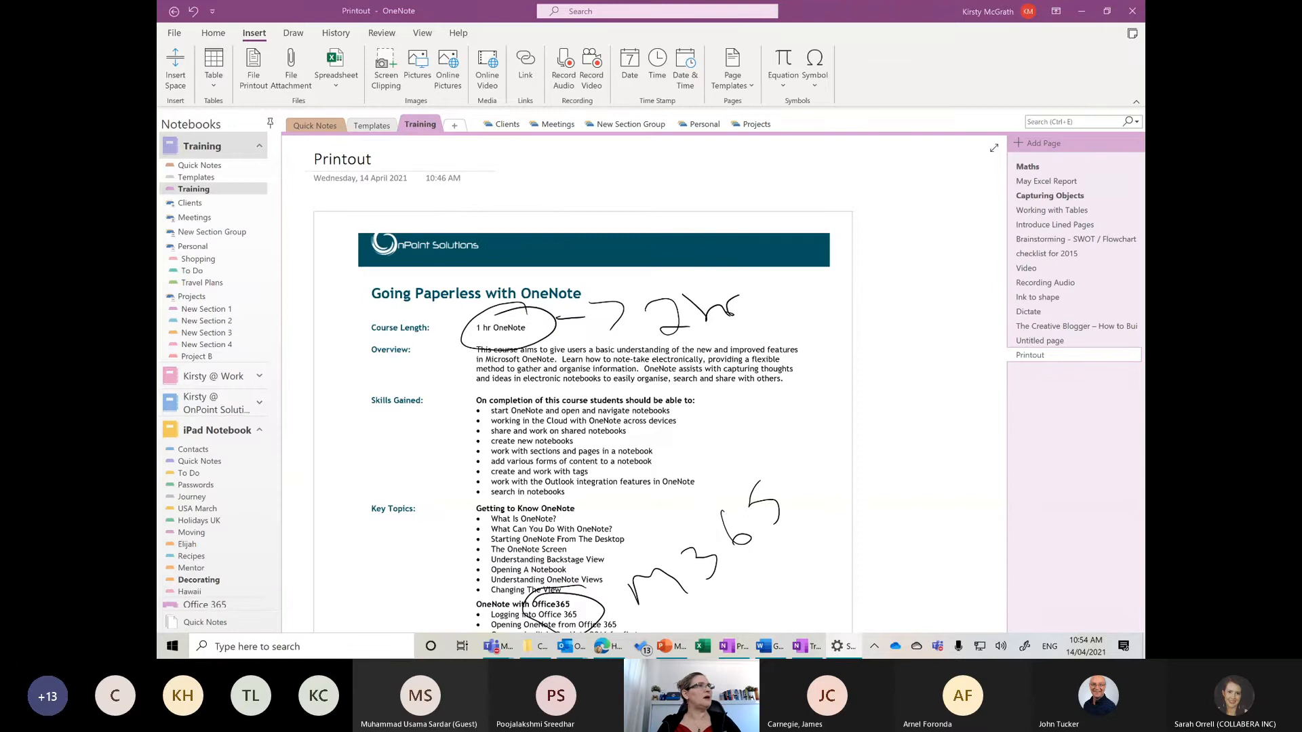
Step: Maximize the Settings window and enable ignoring touch input when using the pen
left_click_drag(425, 325, 771, 13)
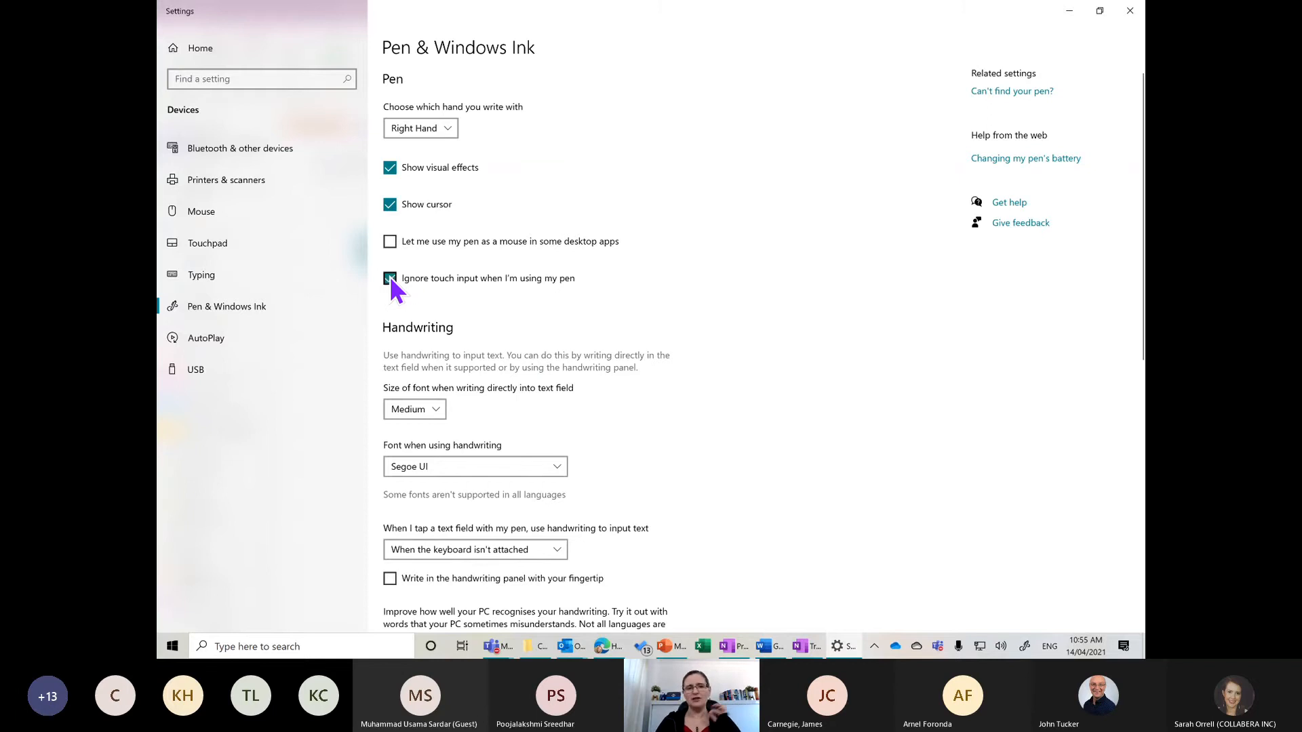
left_click(391, 280)
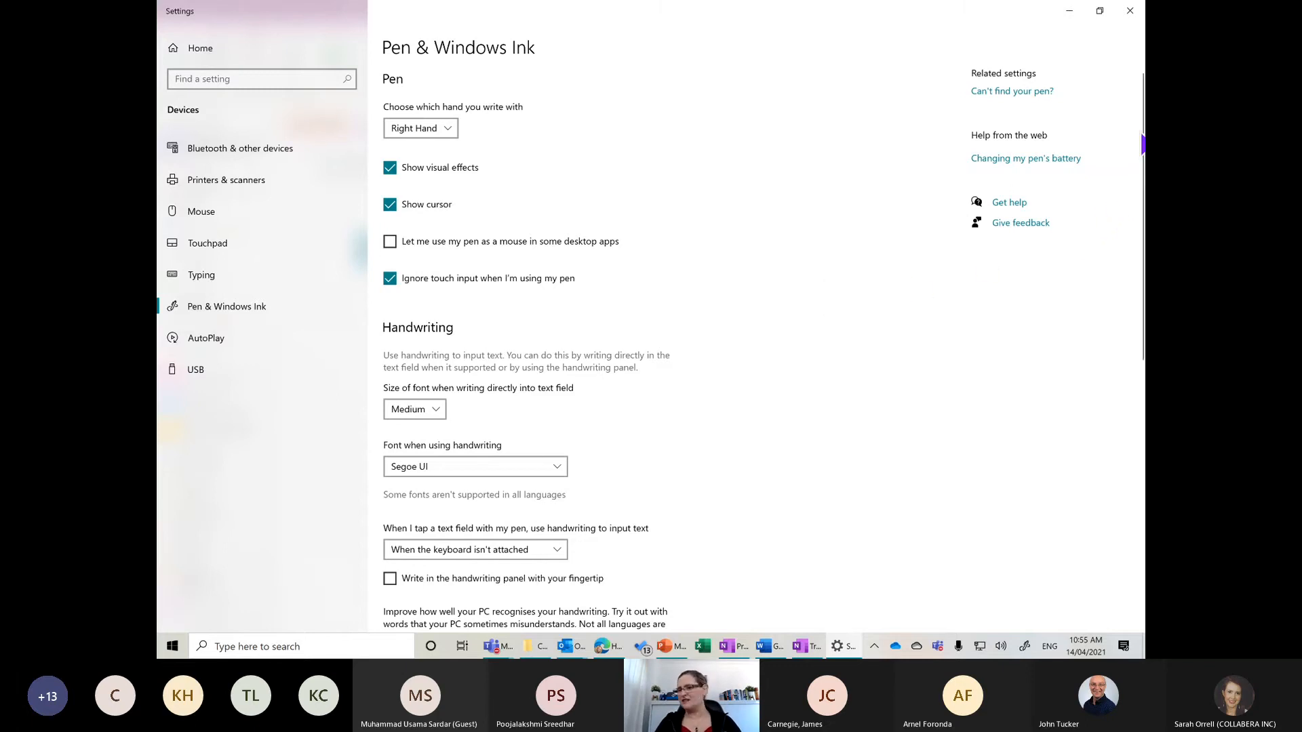
Step: View the handwriting recognition personalisation options for English (Australia), cancel without giving samples, and close Settings
left_click_drag(1142, 144, 1142, 265)
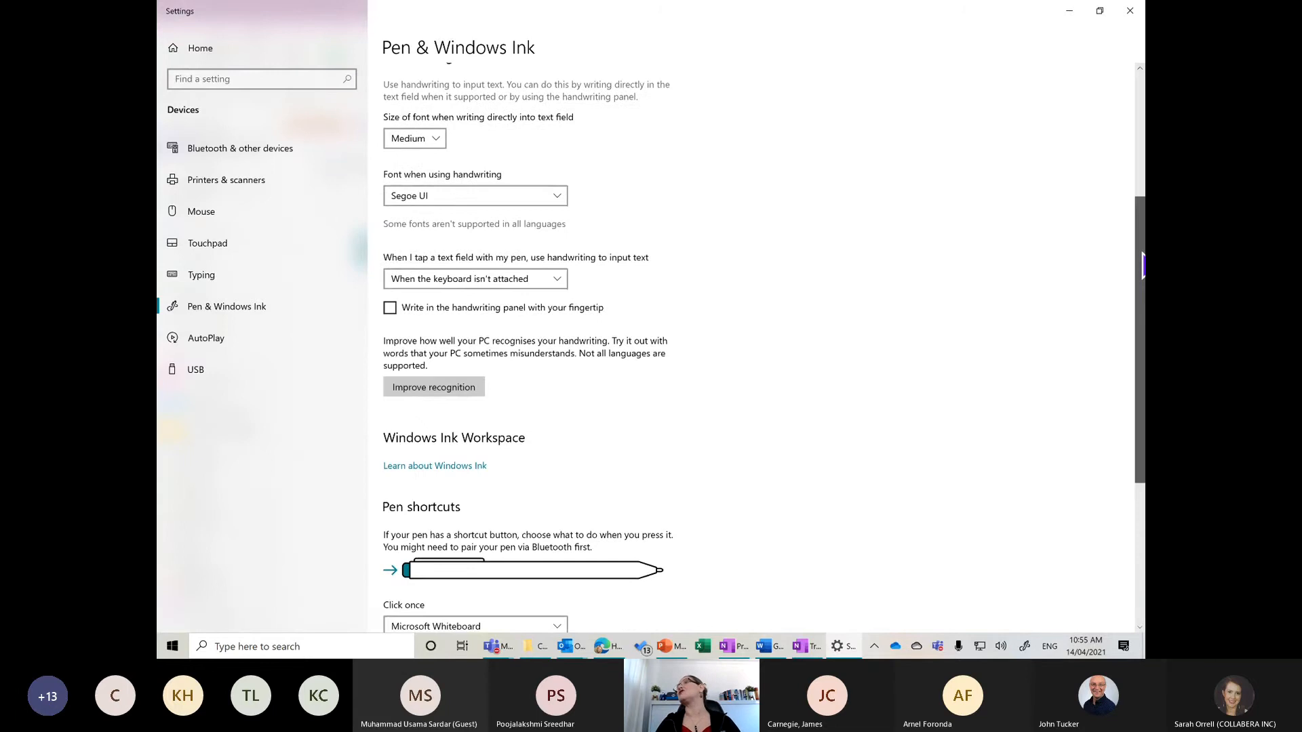
scroll(588, 278, "down", 3)
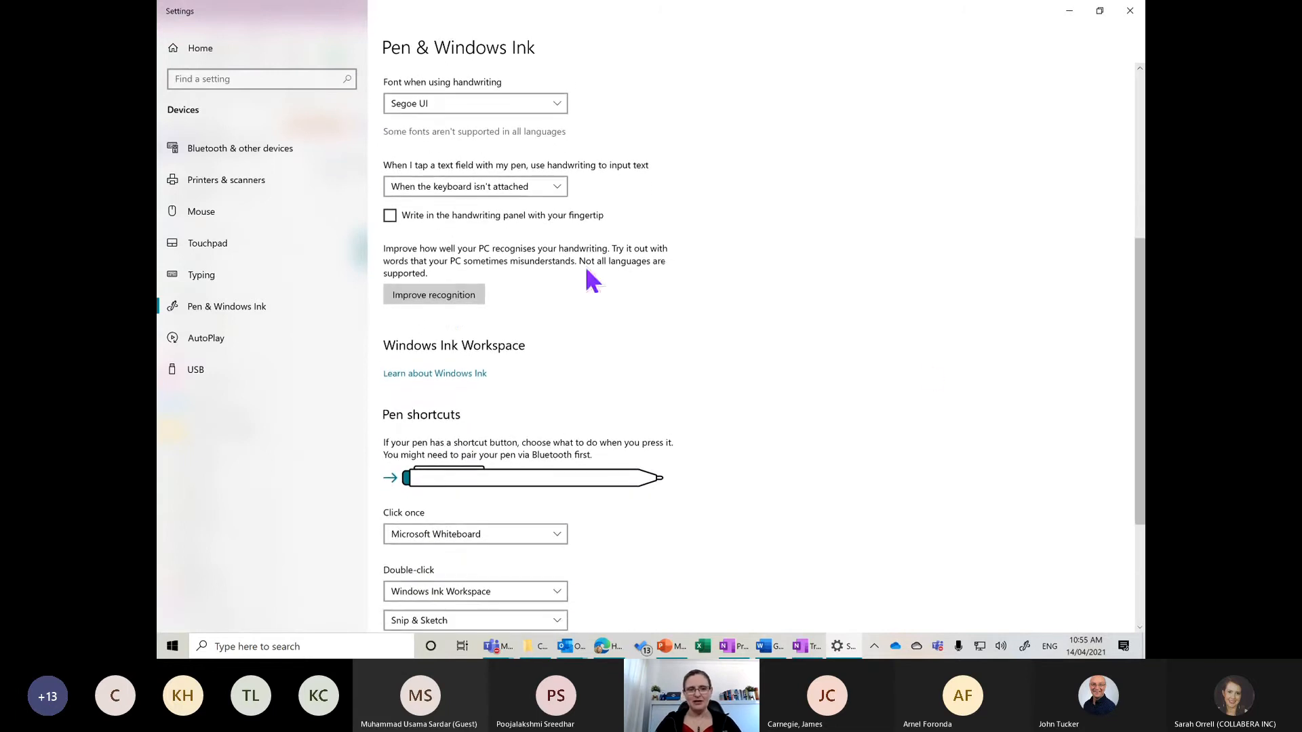
left_click(448, 304)
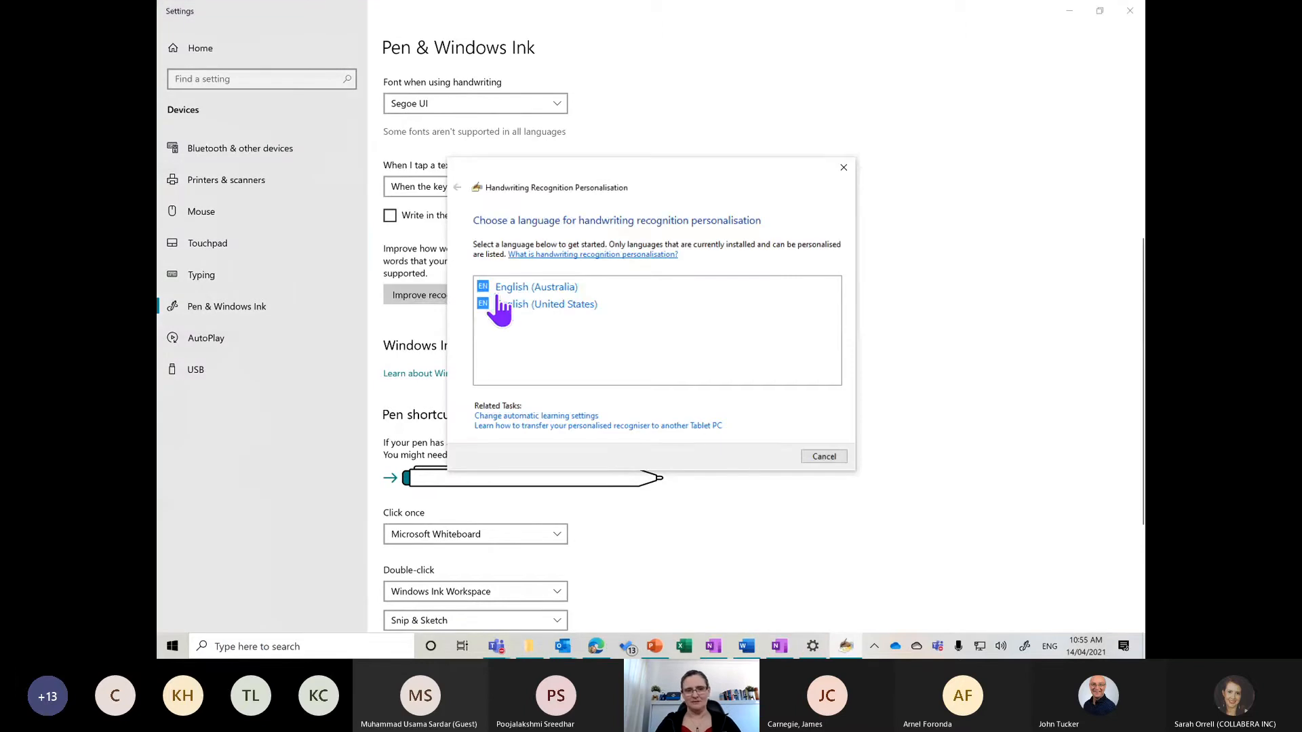
left_click(532, 288)
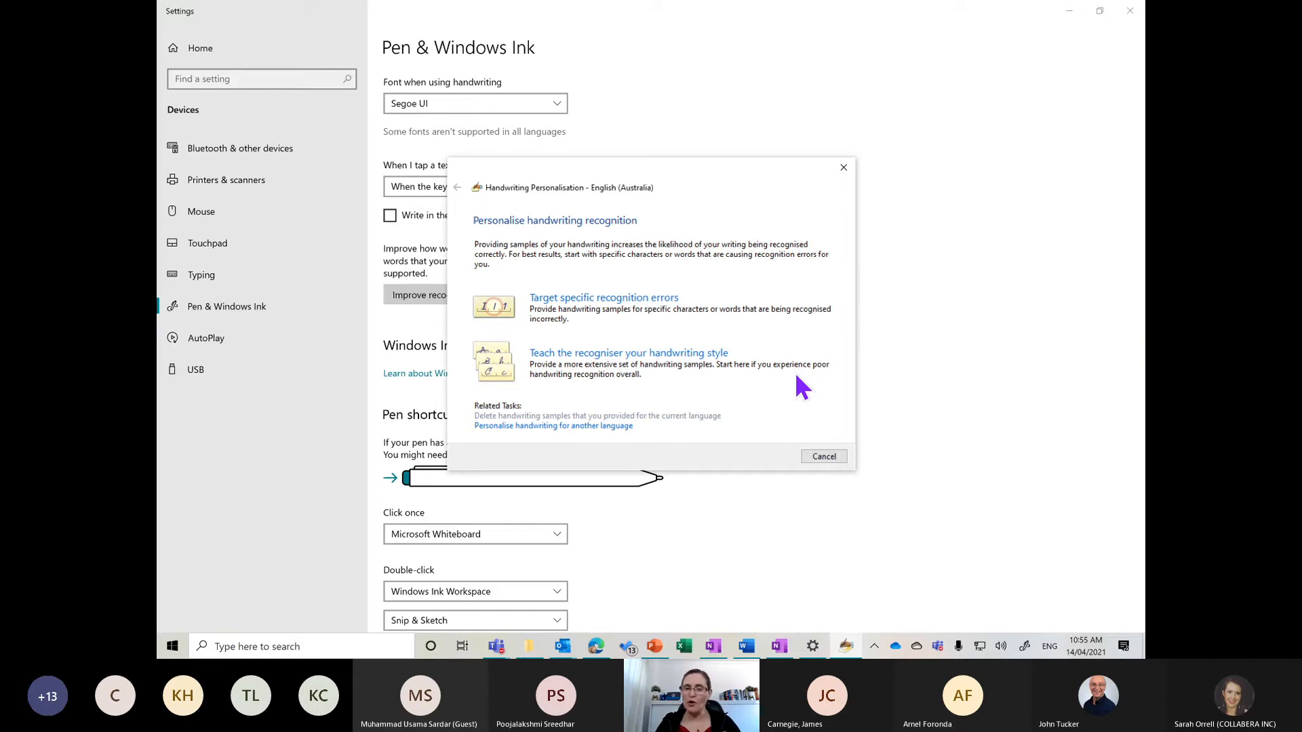
left_click(816, 457)
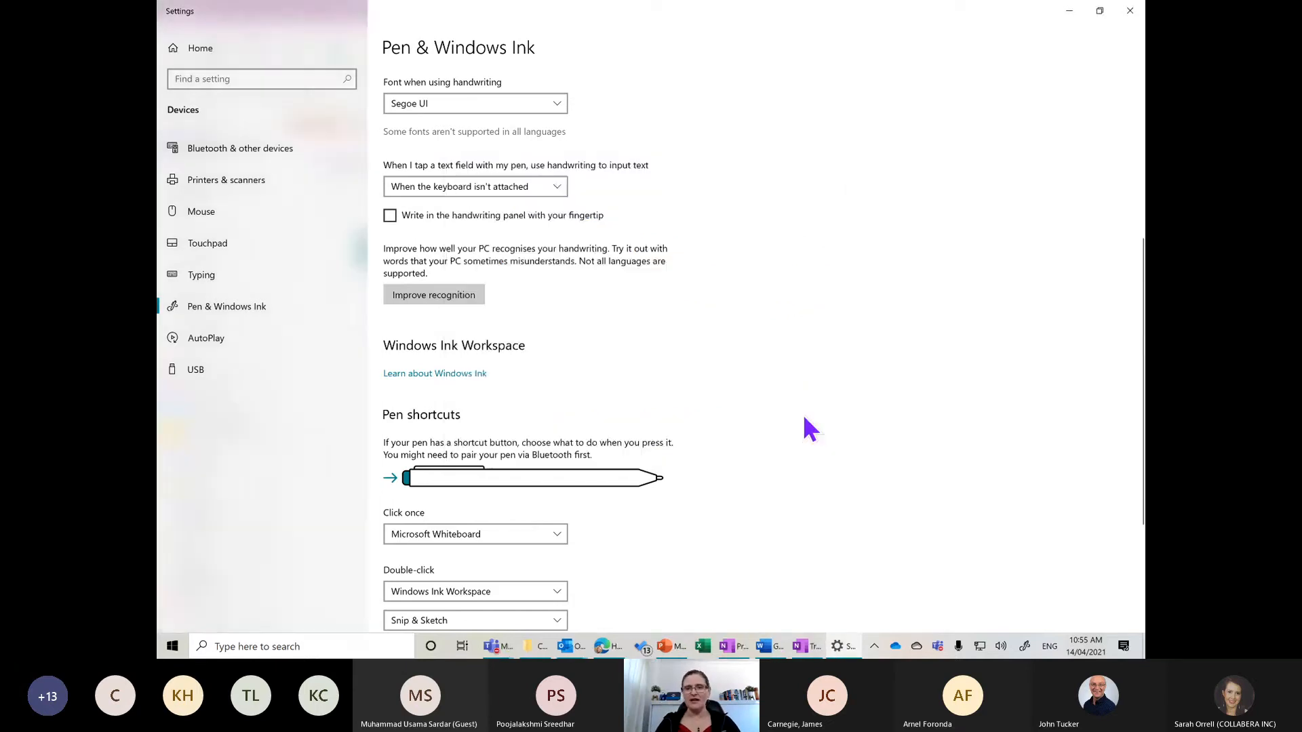
left_click(1135, 19)
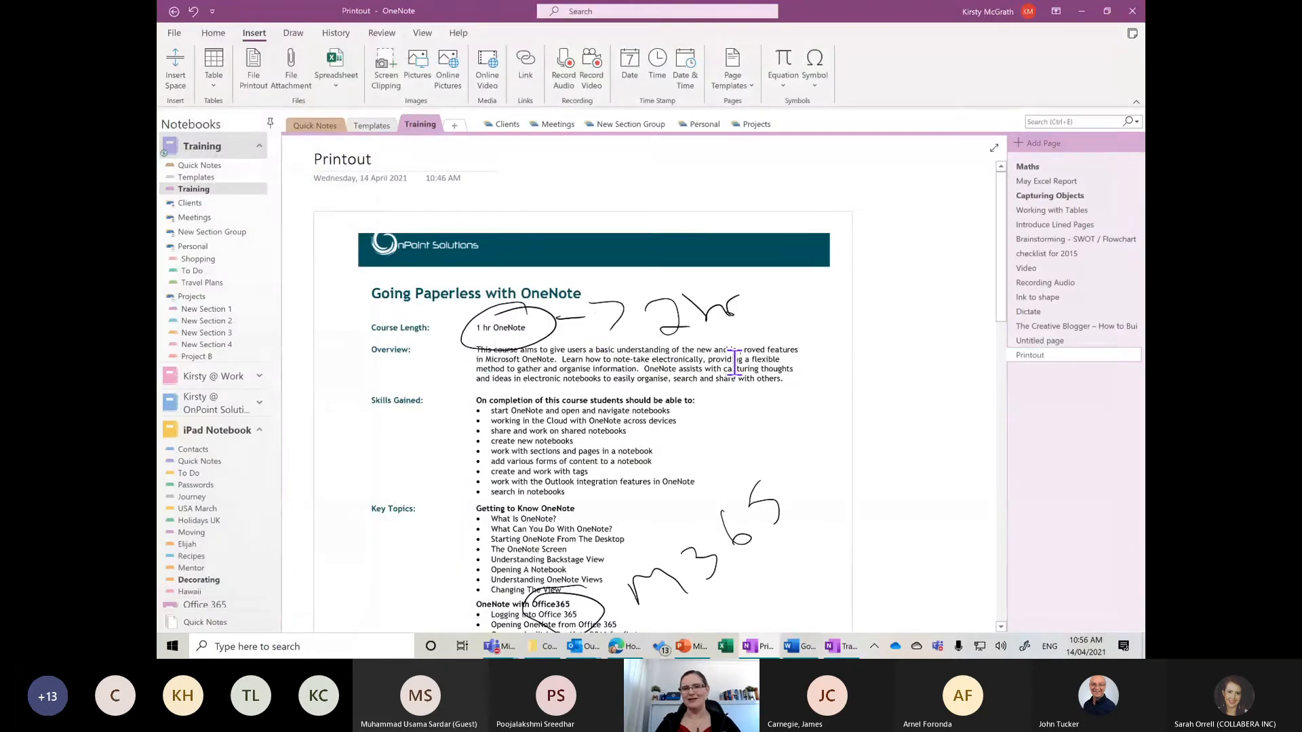
Step: Move the Printout page directly below checklist for 2015 as its subpage
left_click(294, 35)
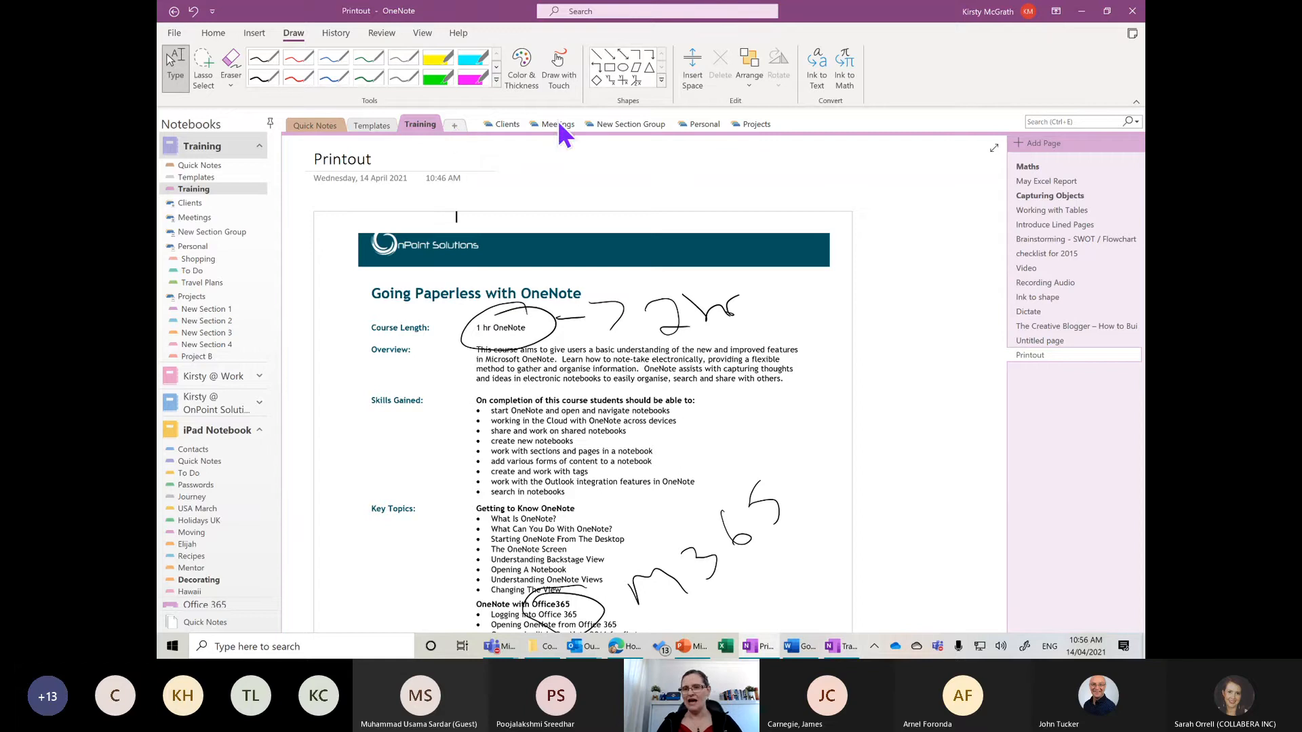
left_click_drag(1038, 352, 1036, 272)
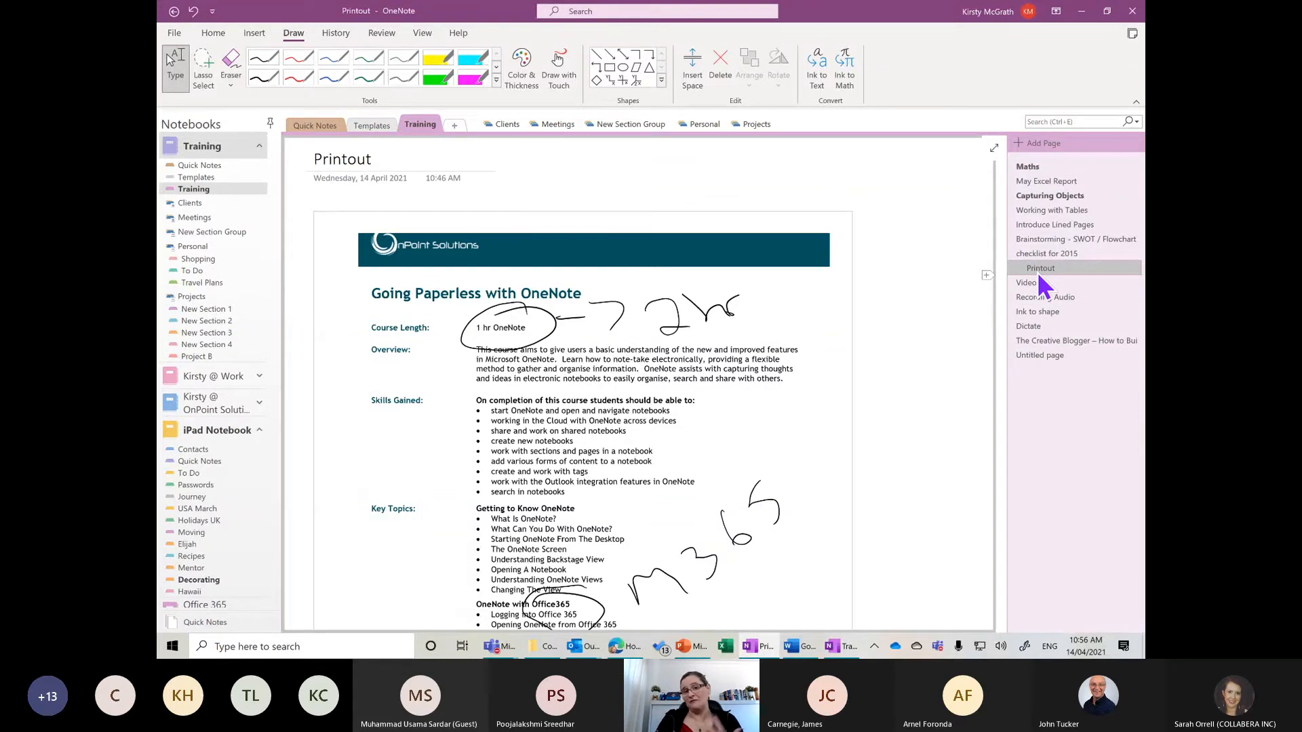
Step: On the Capturing Objects page, flag the first Untitled page line as an Outlook task for Today
left_click(1063, 198)
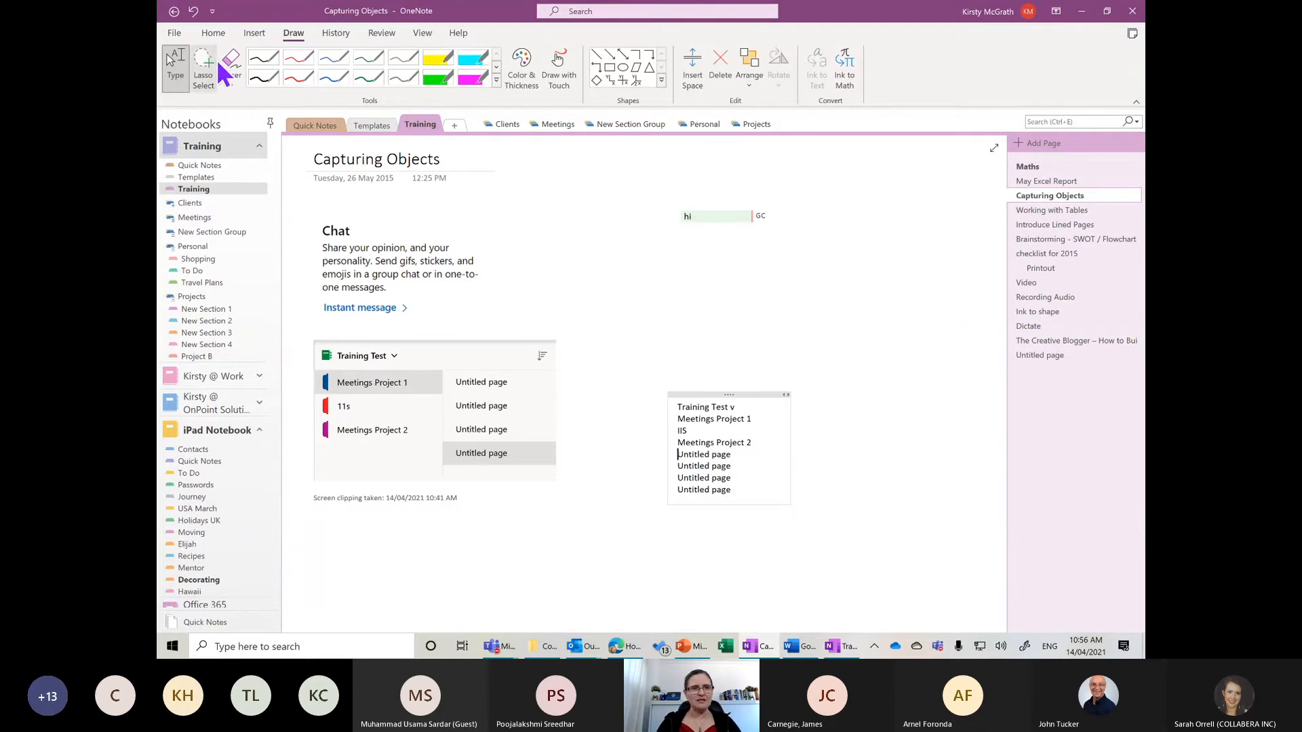
left_click(213, 32)
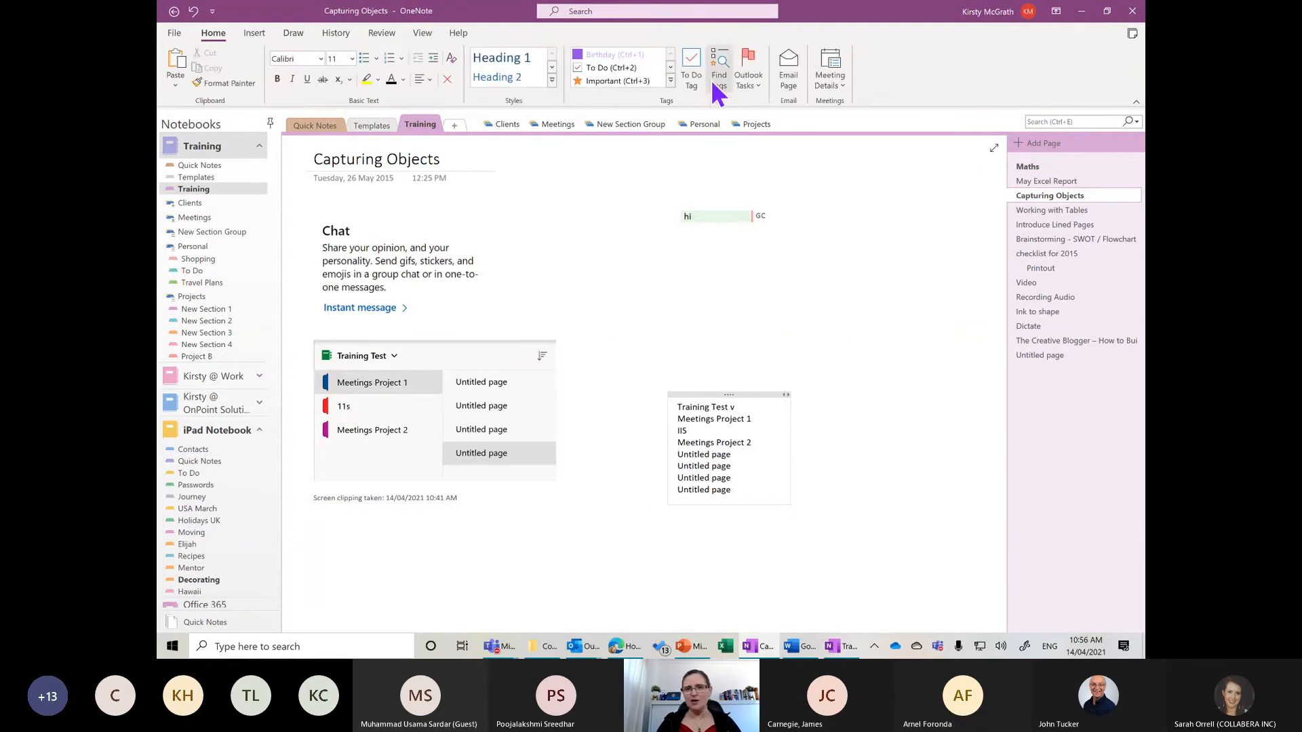
left_click(757, 87)
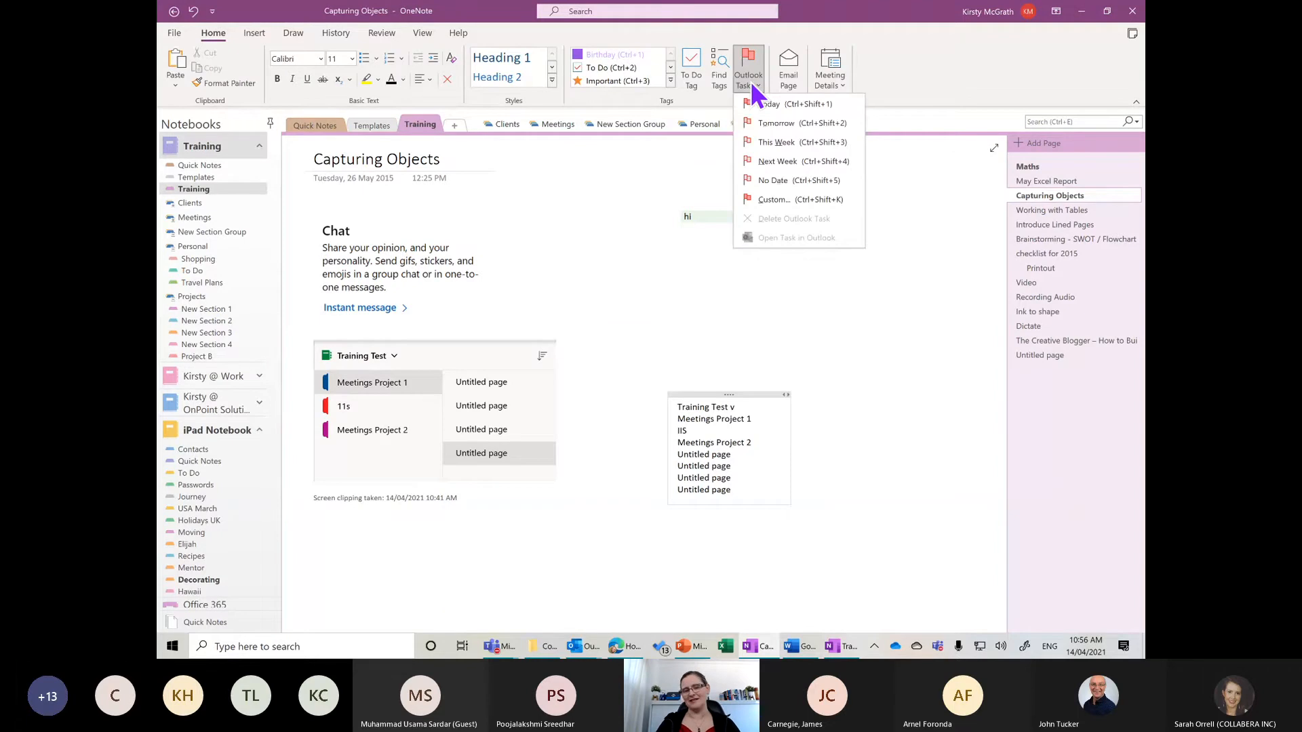
left_click(769, 105)
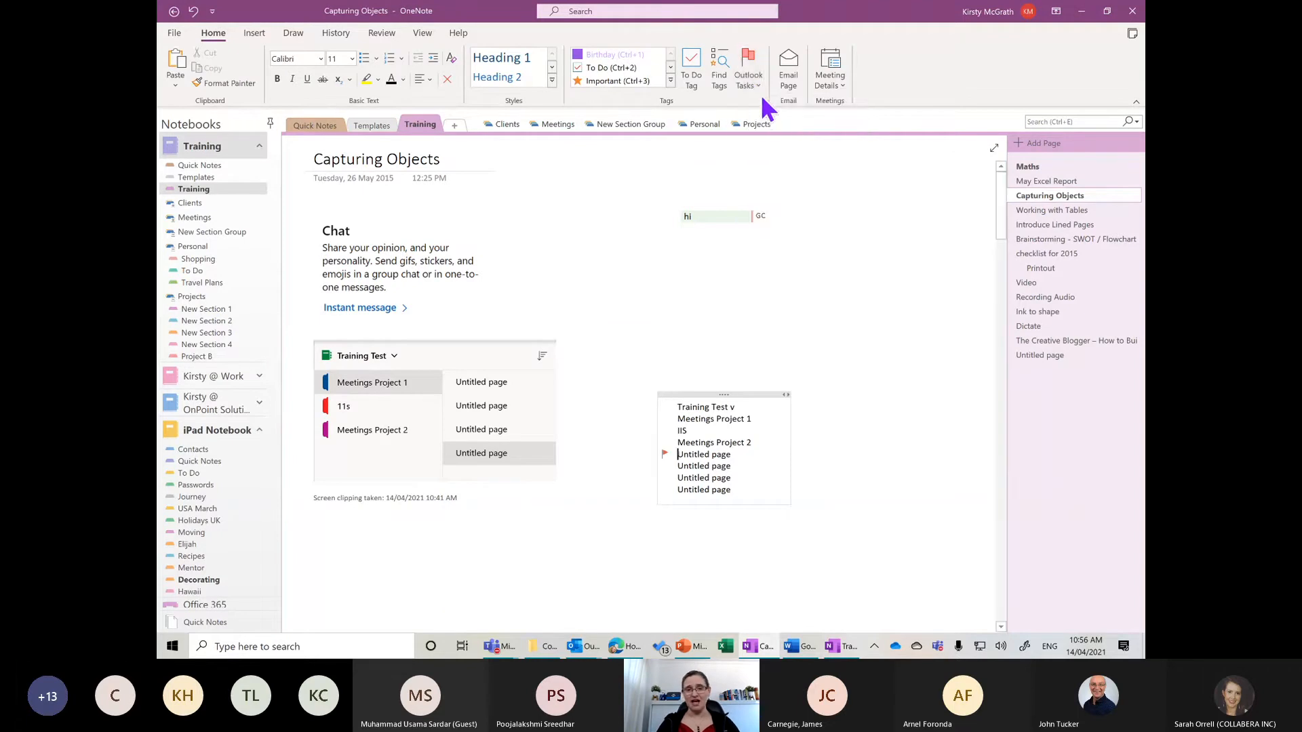
Step: Flag the second Untitled page line as an Outlook task for This Week
left_click(756, 86)
left_click(678, 468)
right_click(678, 467)
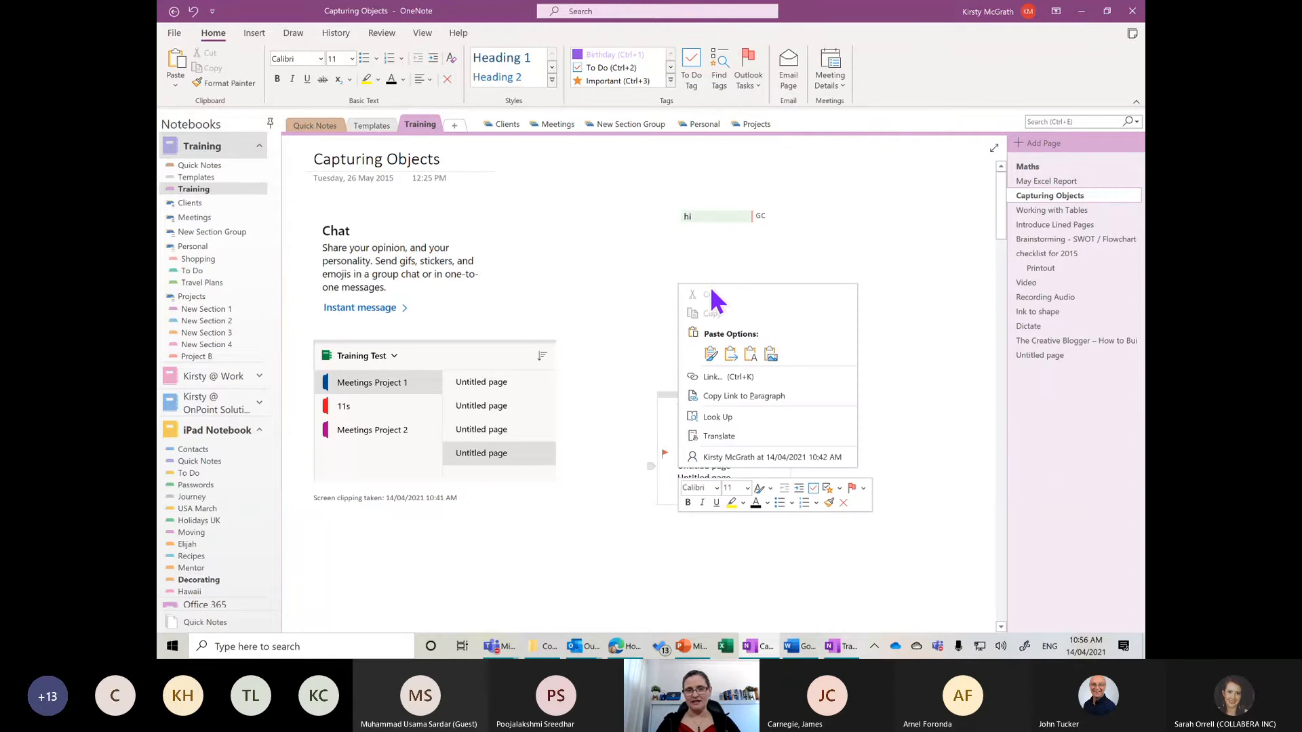
left_click(748, 86)
left_click(774, 143)
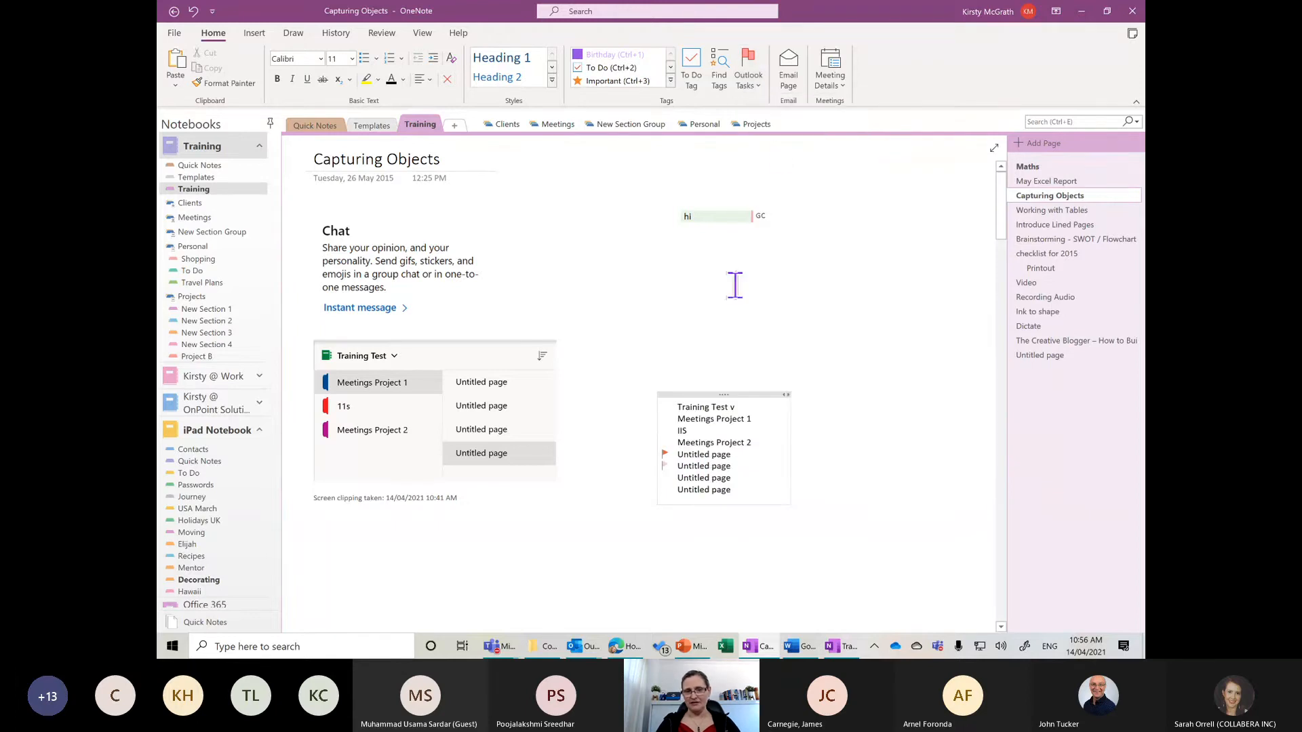
Step: Open the This Week task in Outlook, set its reminder to Thu 15/04/2021, and save and close it
left_click(662, 465)
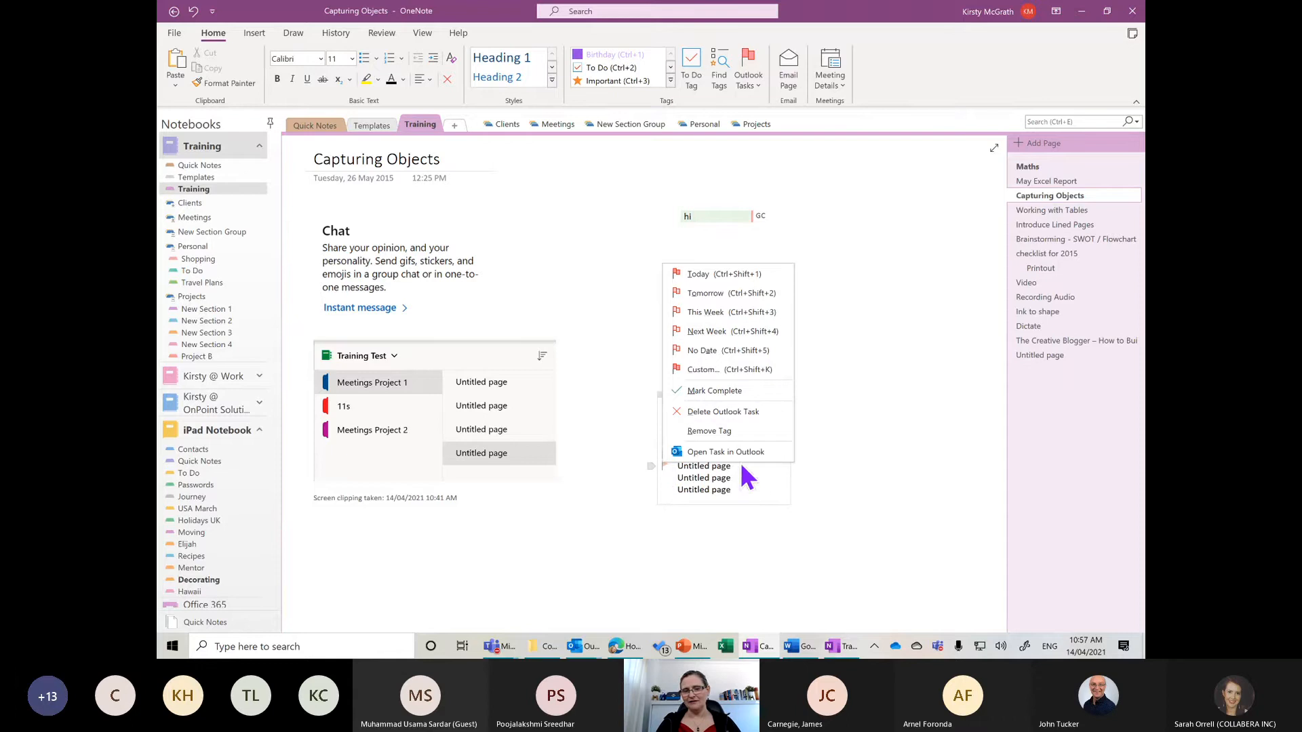
left_click(707, 452)
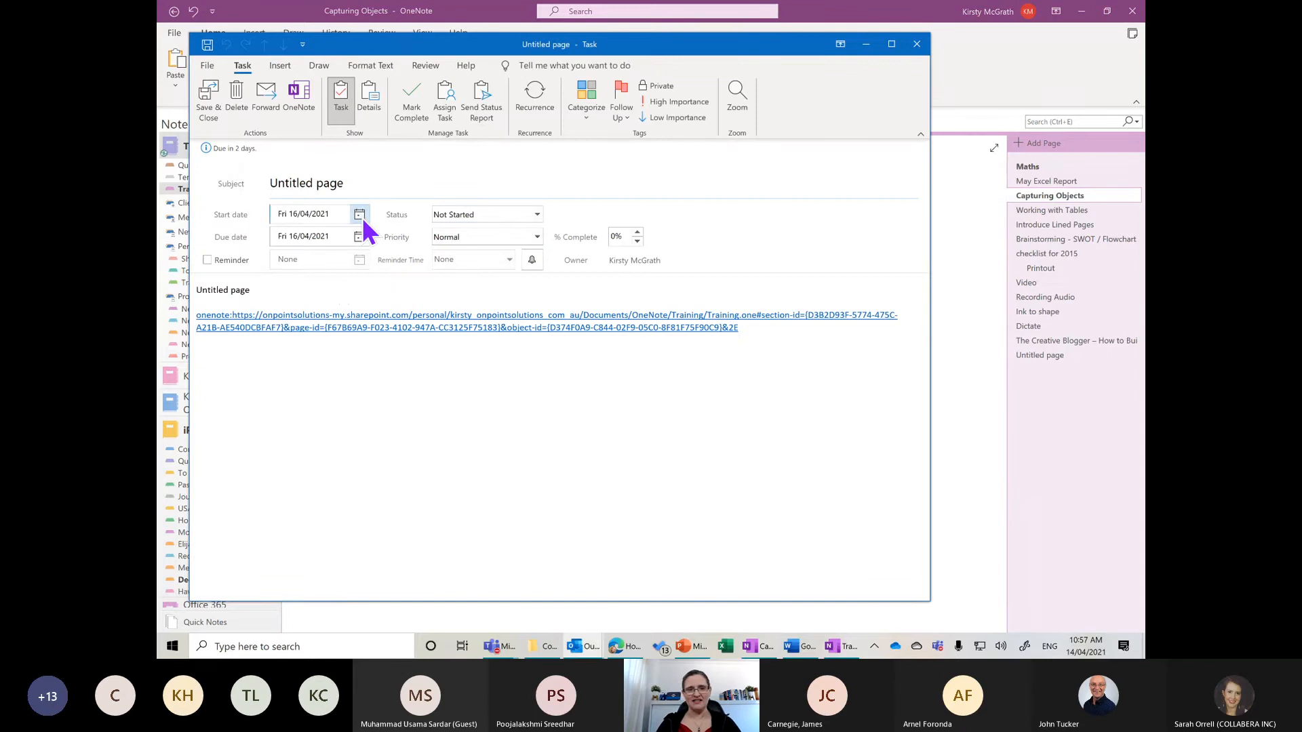
left_click(207, 260)
left_click(360, 260)
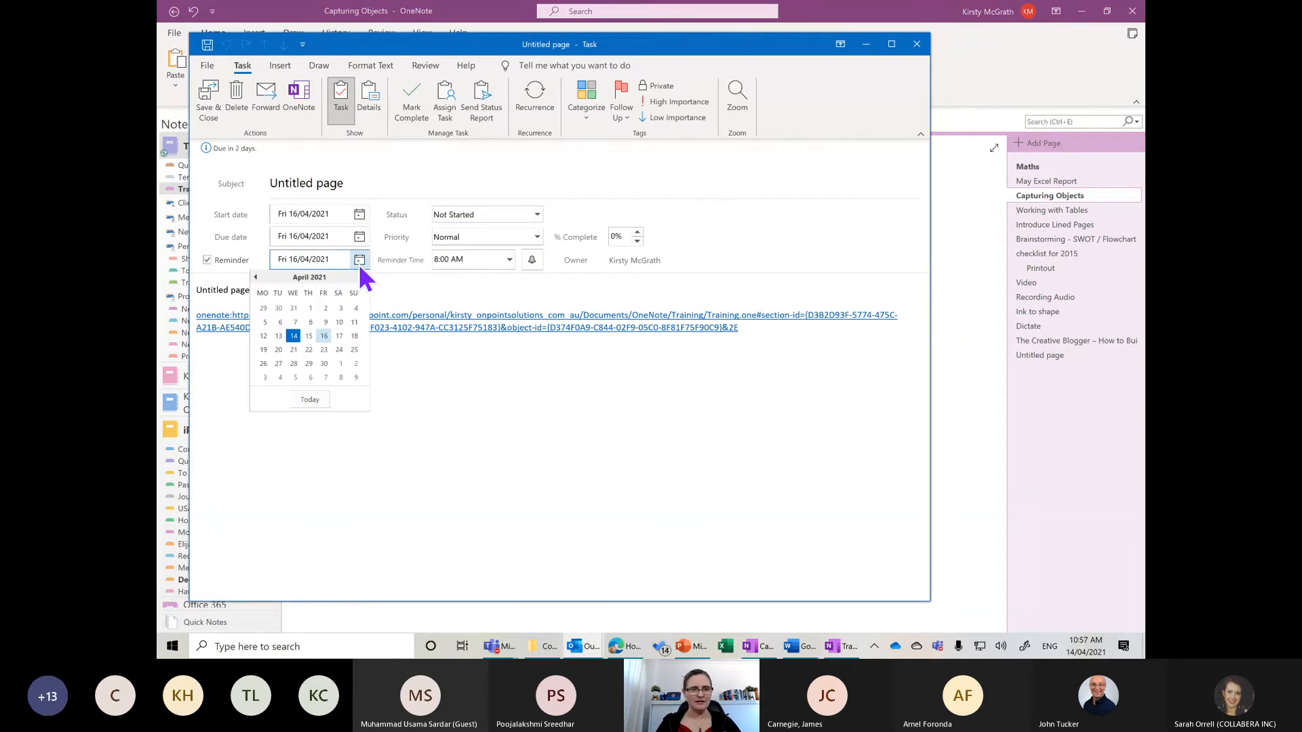
left_click(309, 335)
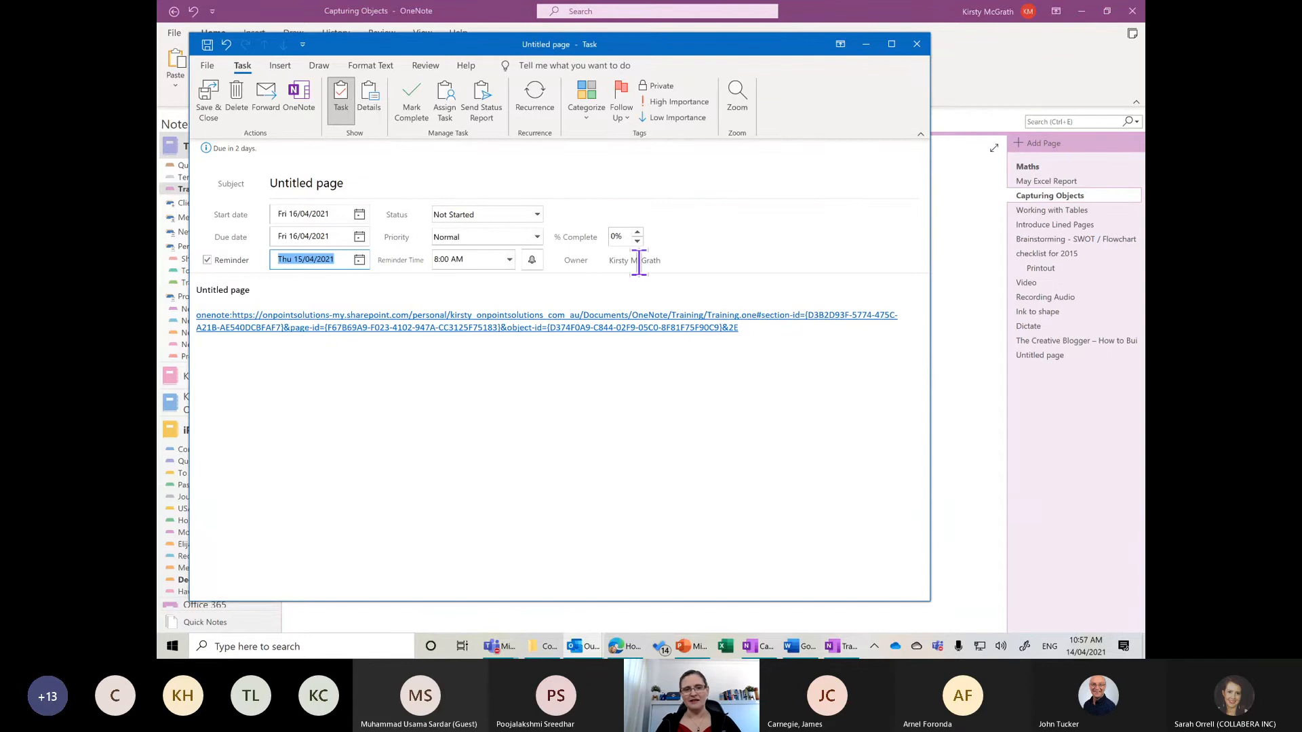
left_click(213, 96)
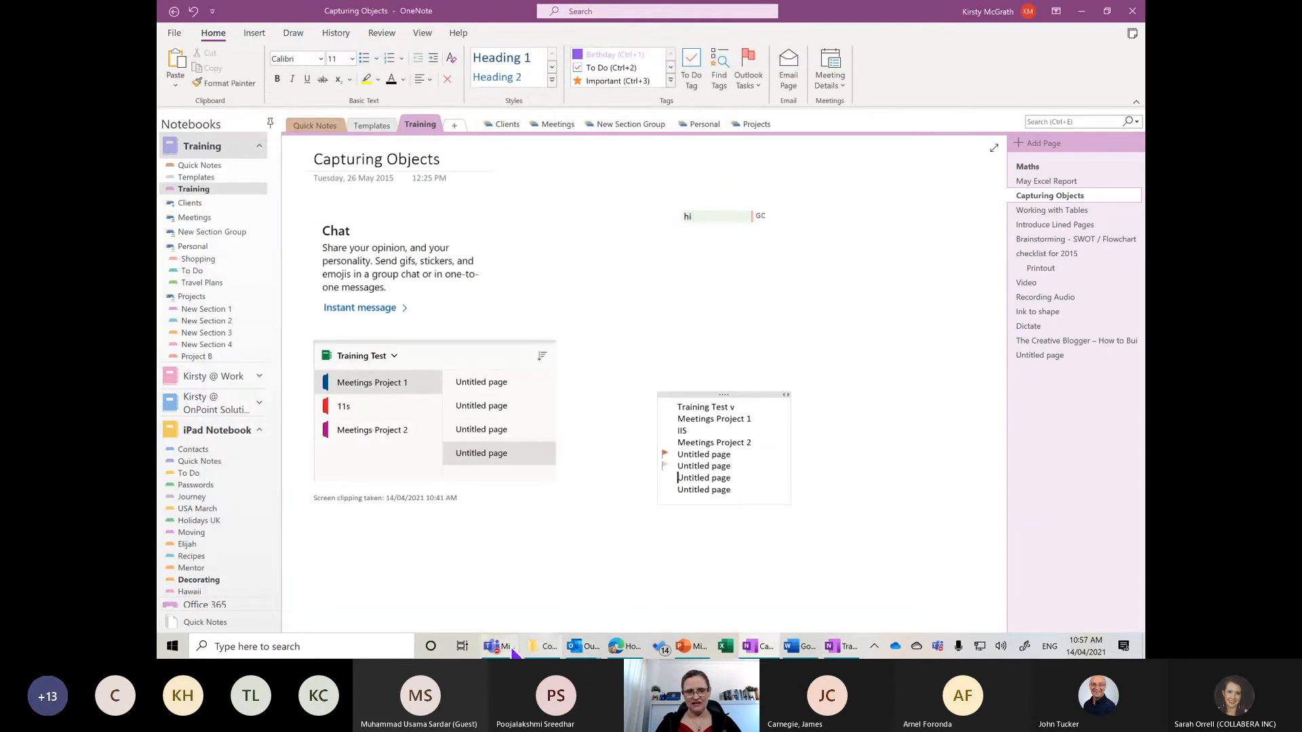
Step: Switch to Outlook's To-Do List, collapse the No Date and Today groups, and mark the Untitled page task under This Week complete
mouse_move(583, 646)
left_click(654, 588)
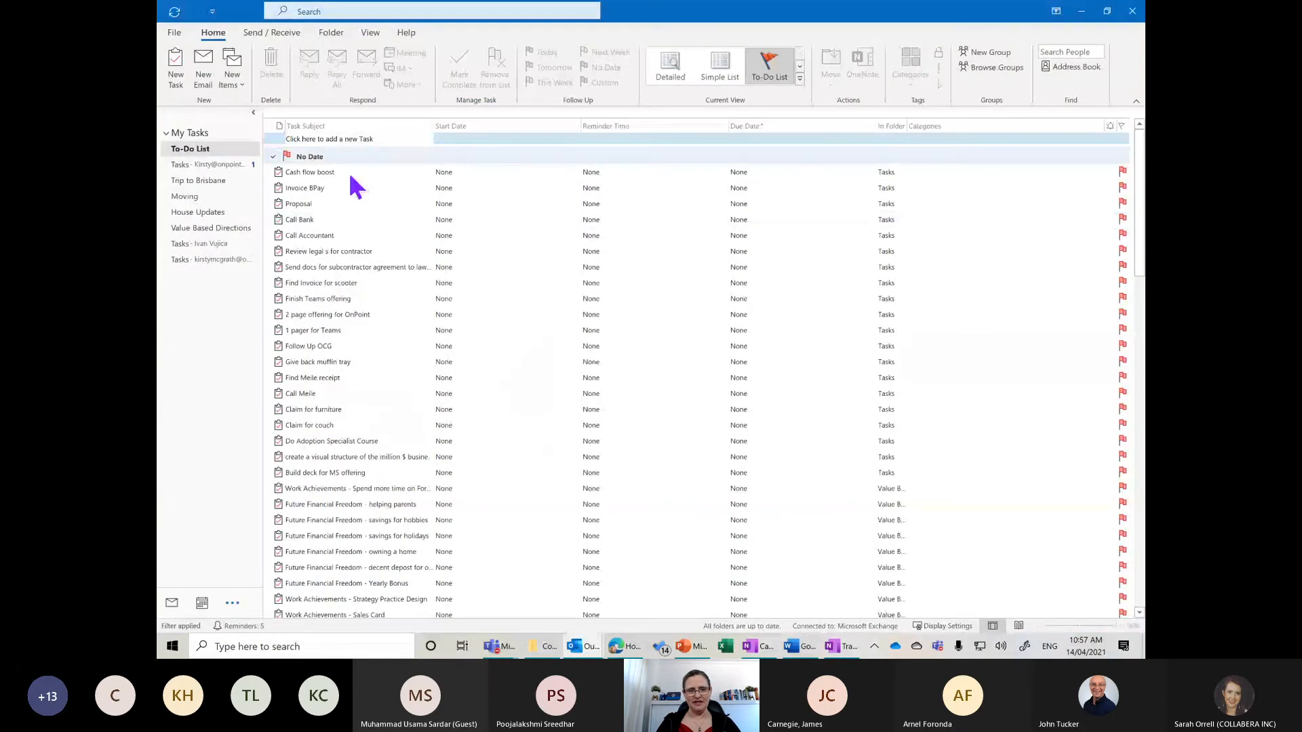
left_click(272, 156)
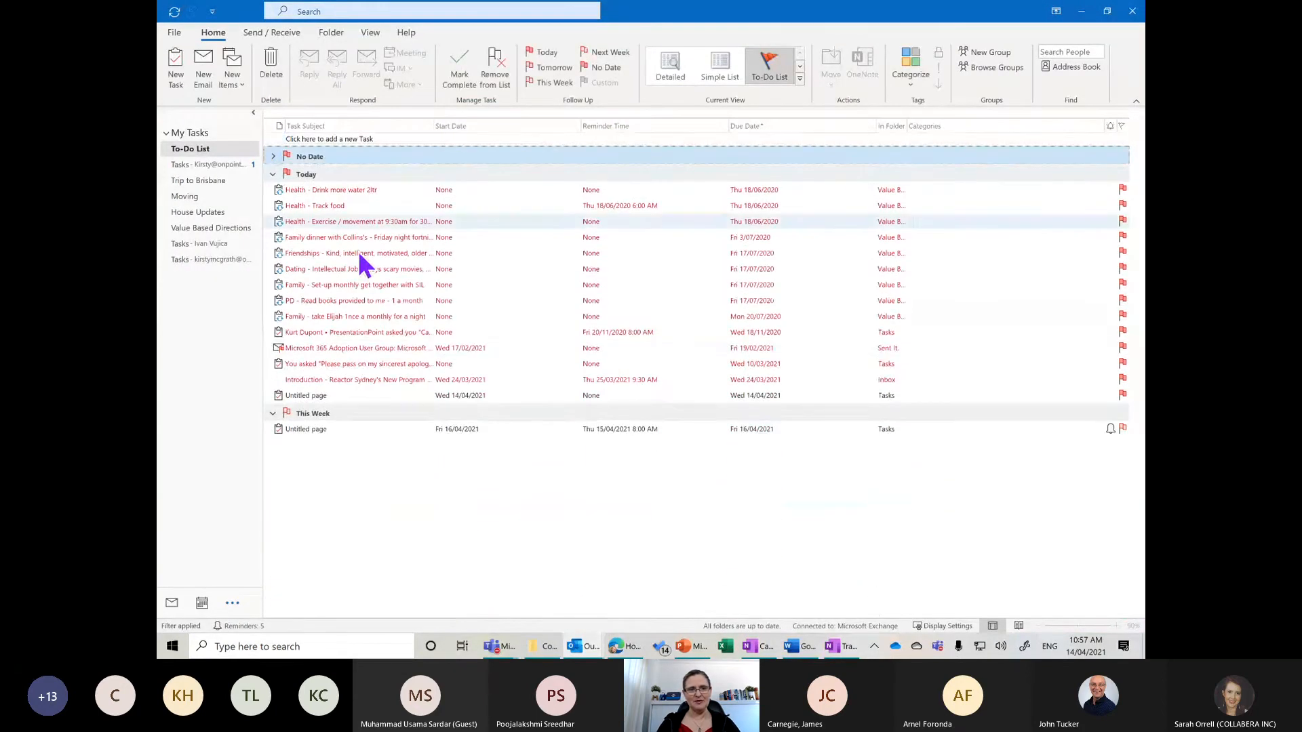
left_click(271, 172)
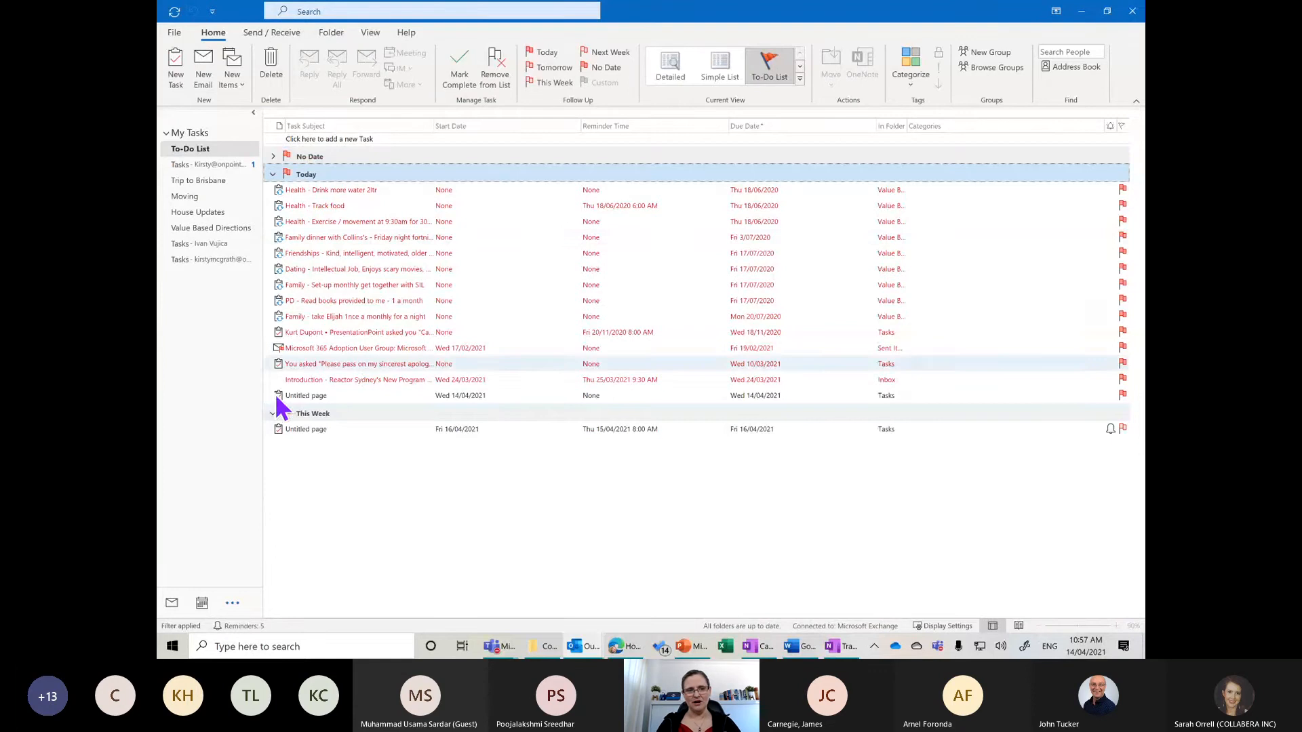
left_click(273, 174)
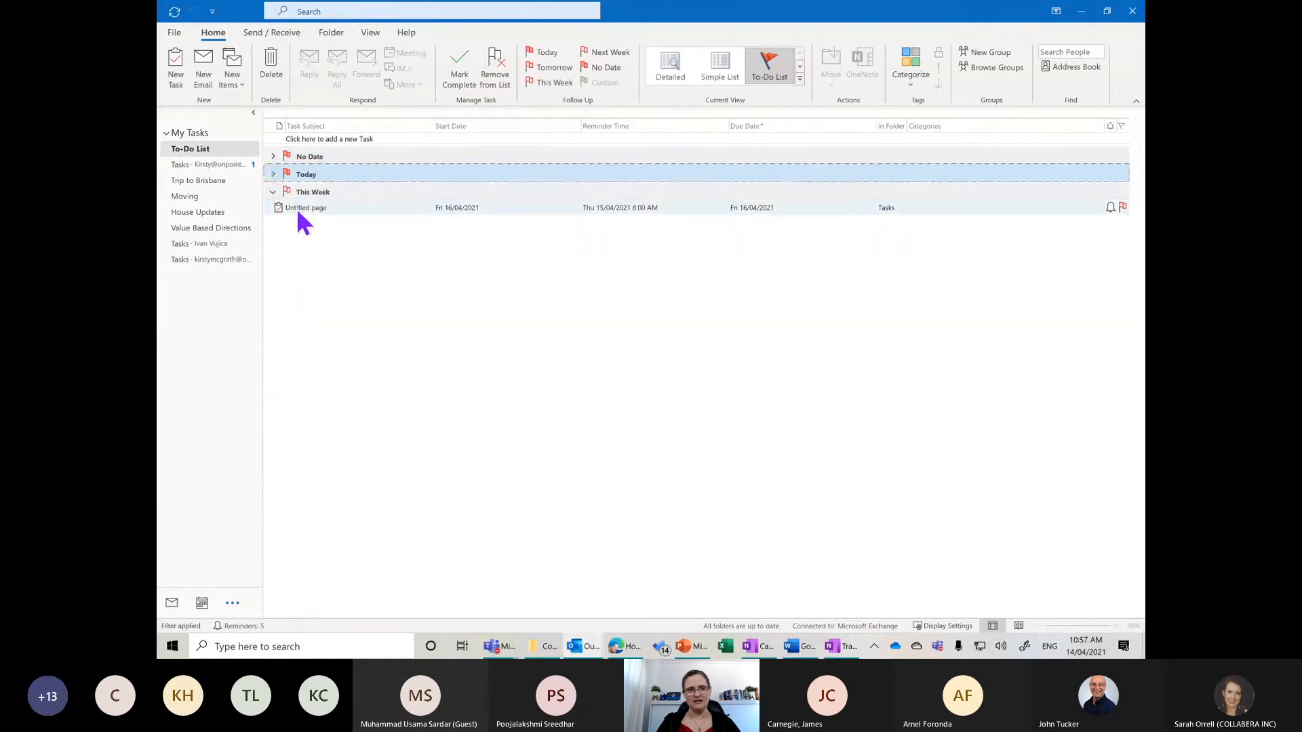
left_click(300, 206)
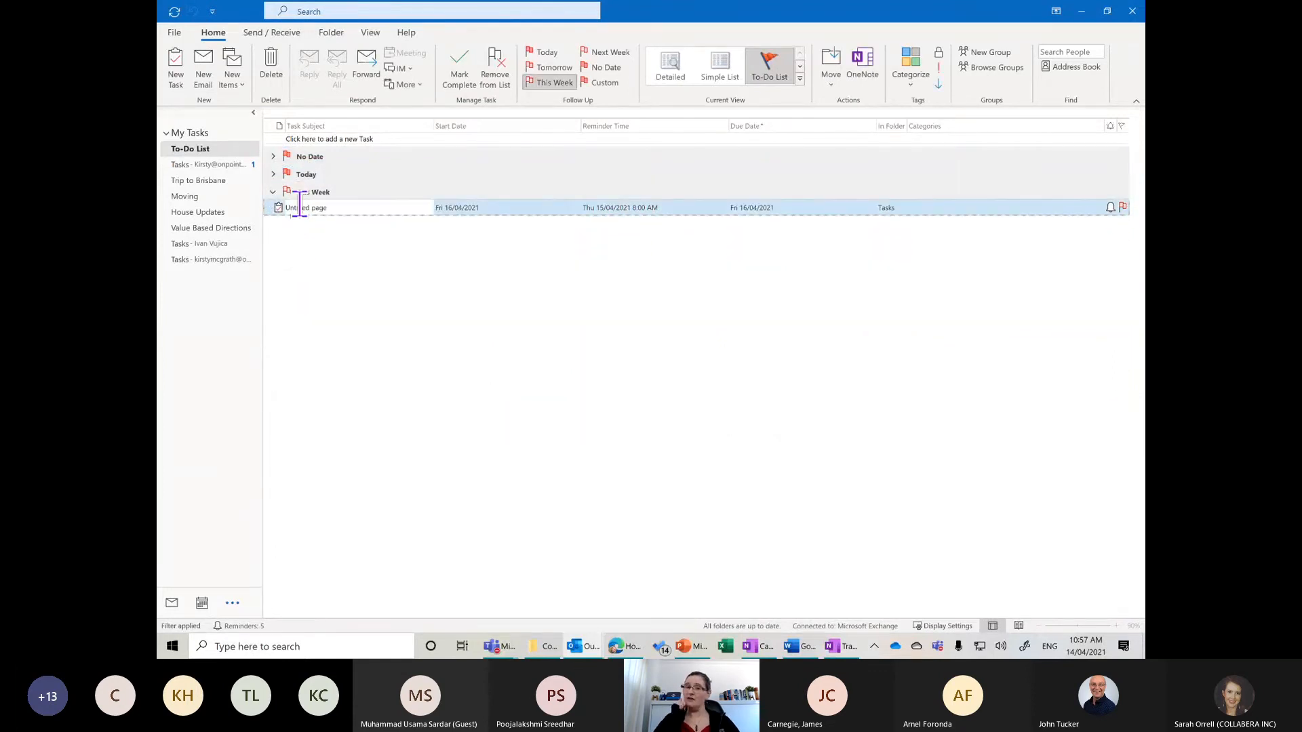
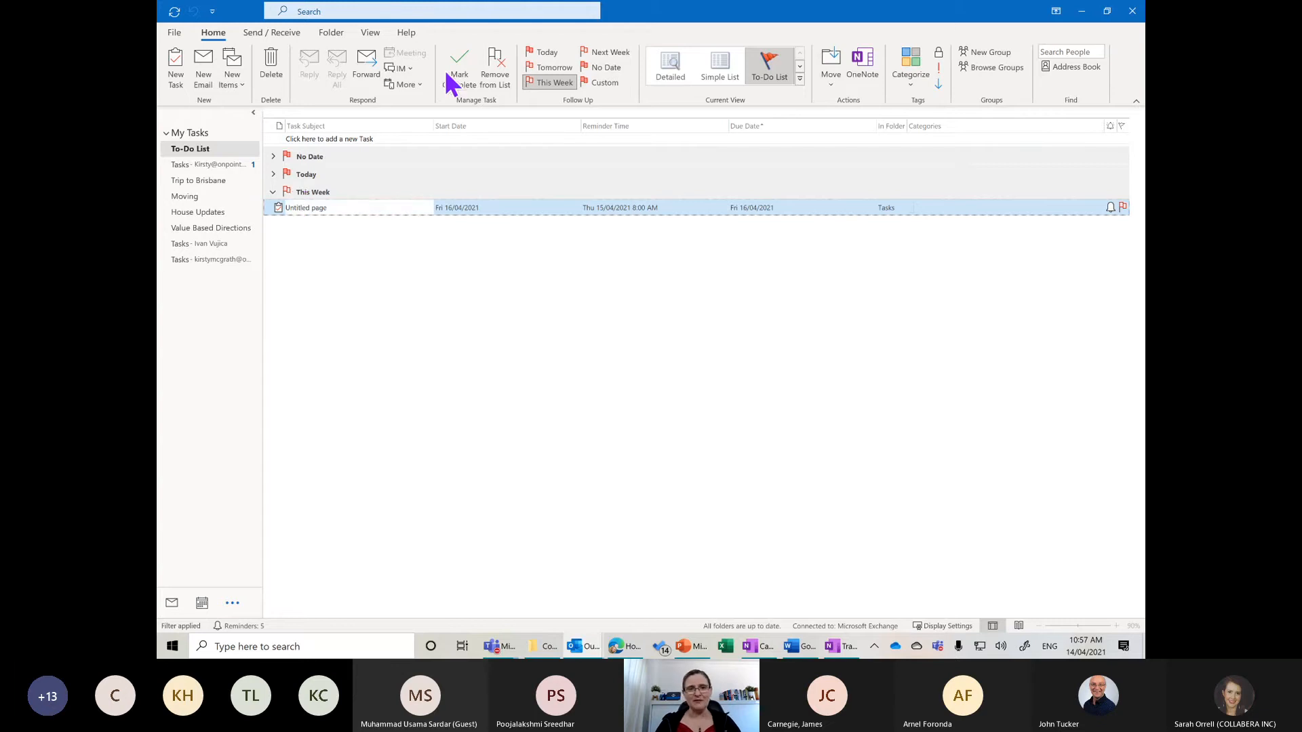
left_click(468, 80)
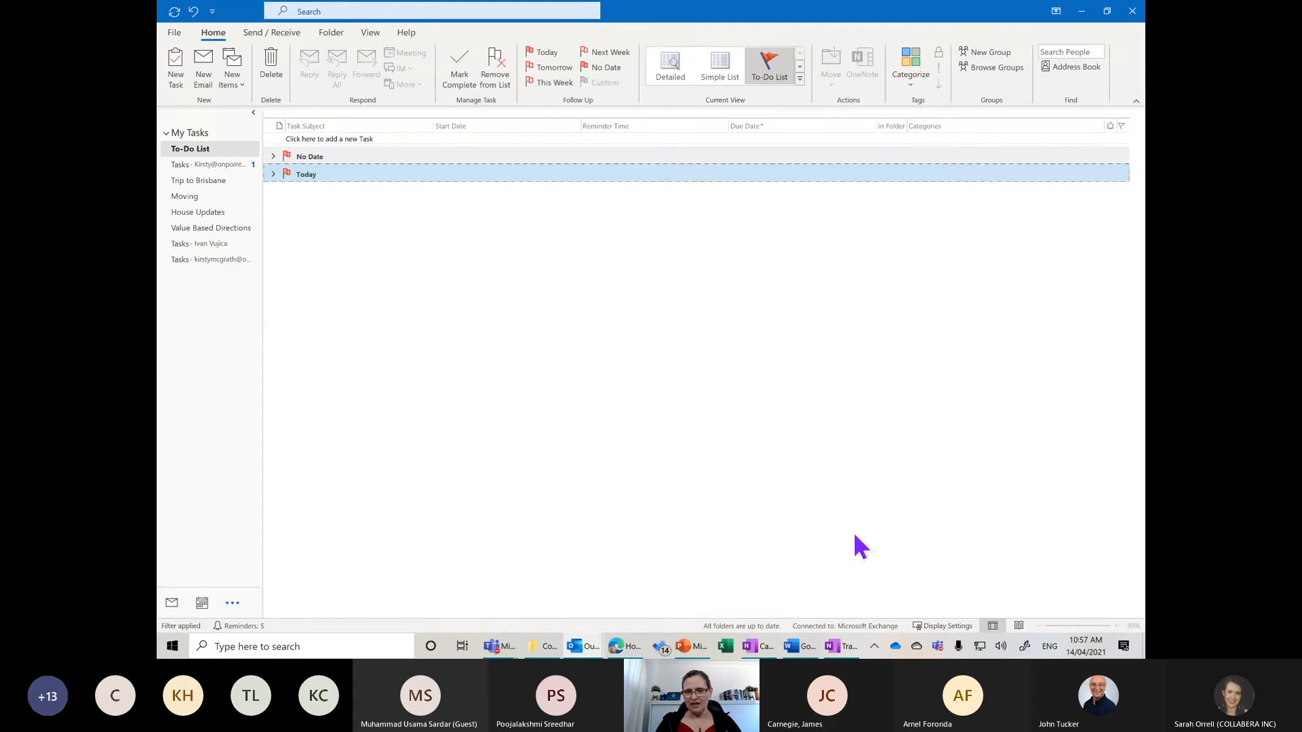
Step: Return to the Capturing Objects page in desktop OneNote and update the second Untitled page line's flag to match the completed Outlook task
left_click(840, 652)
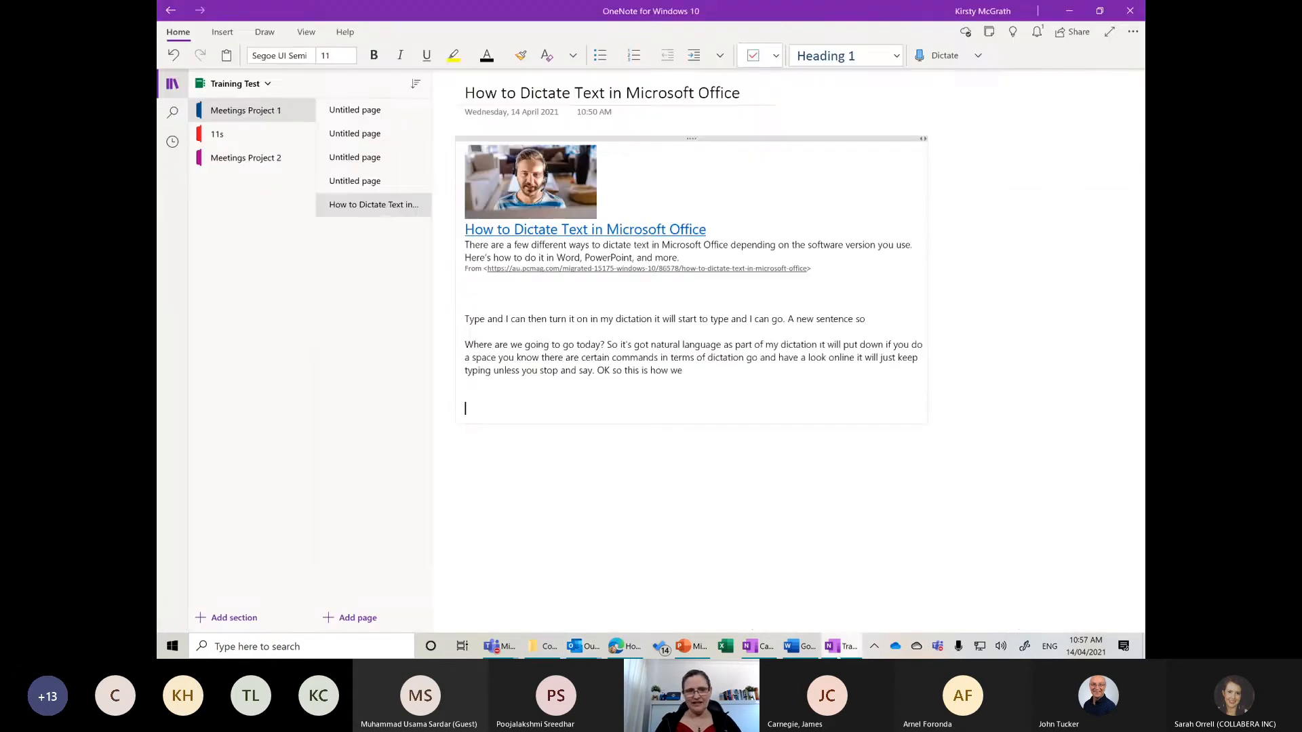
left_click(754, 648)
left_click(748, 465)
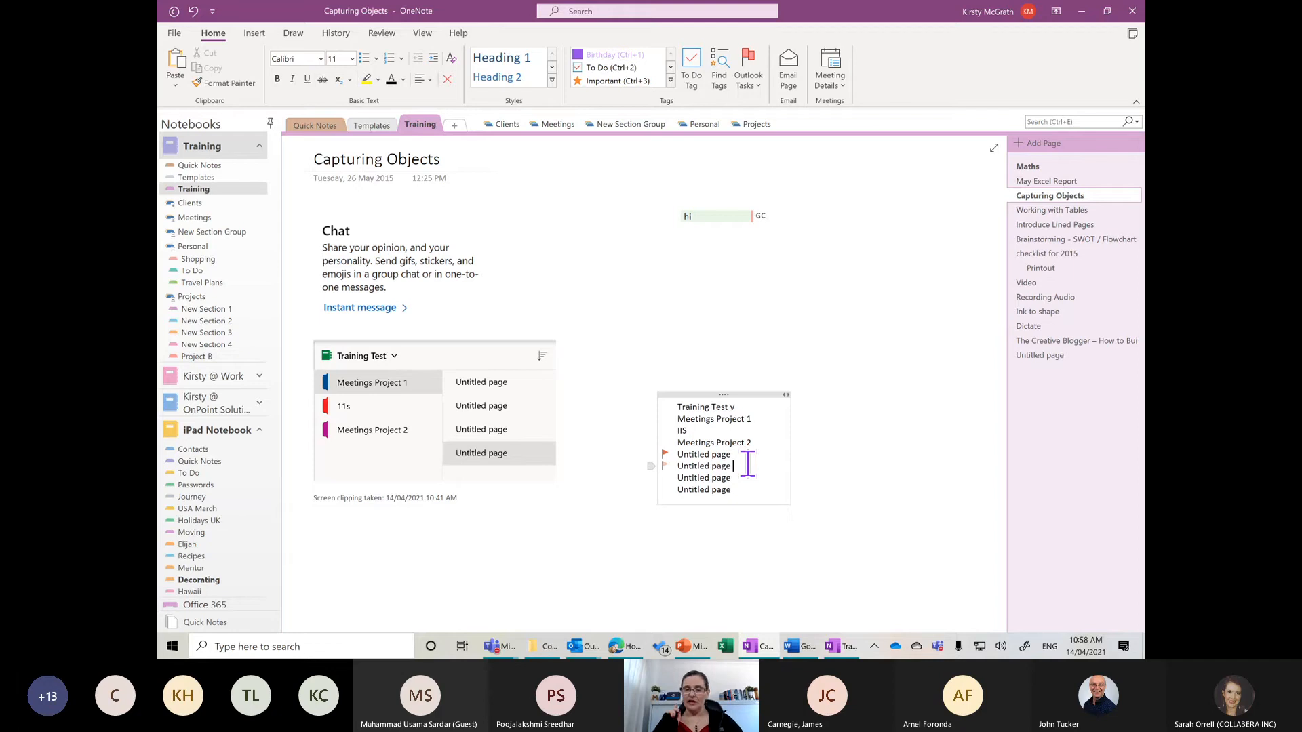
key("ctrl+shift+9")
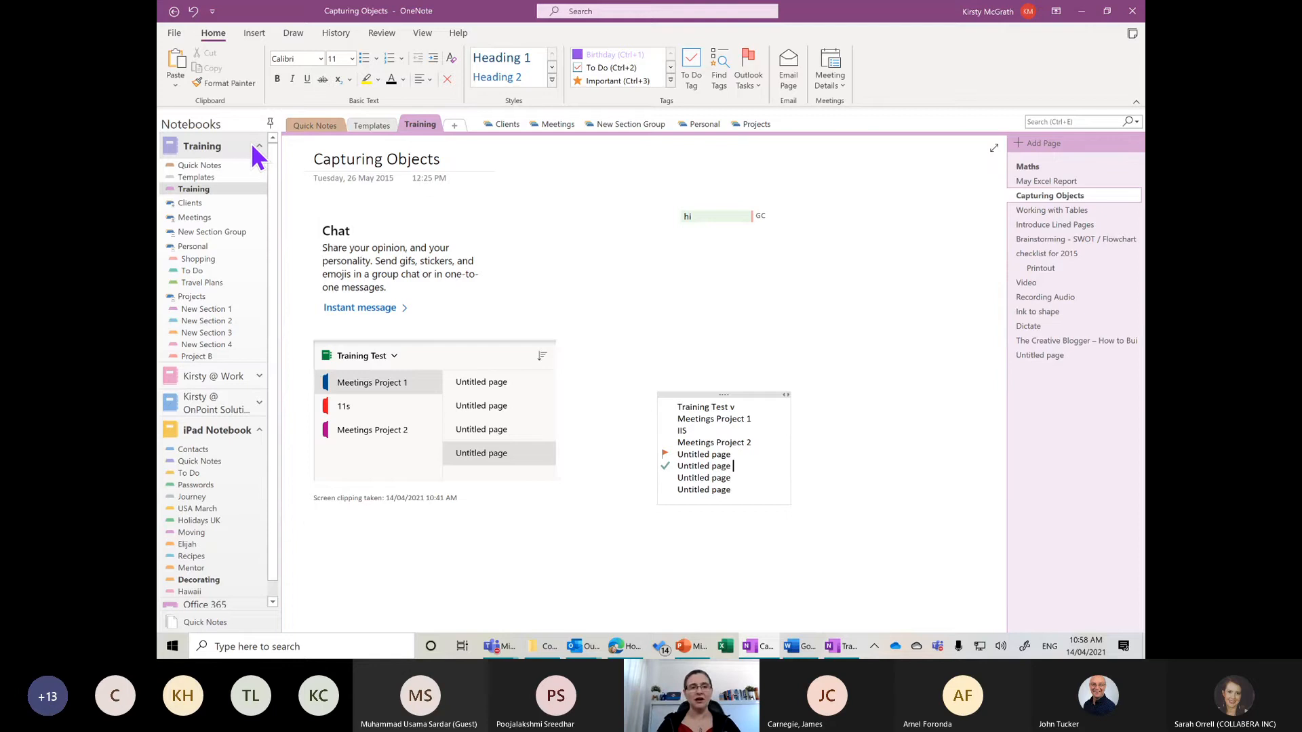
Step: Copy the link to the Capturing Objects page and open the Untitled page in the Training section
right_click(203, 146)
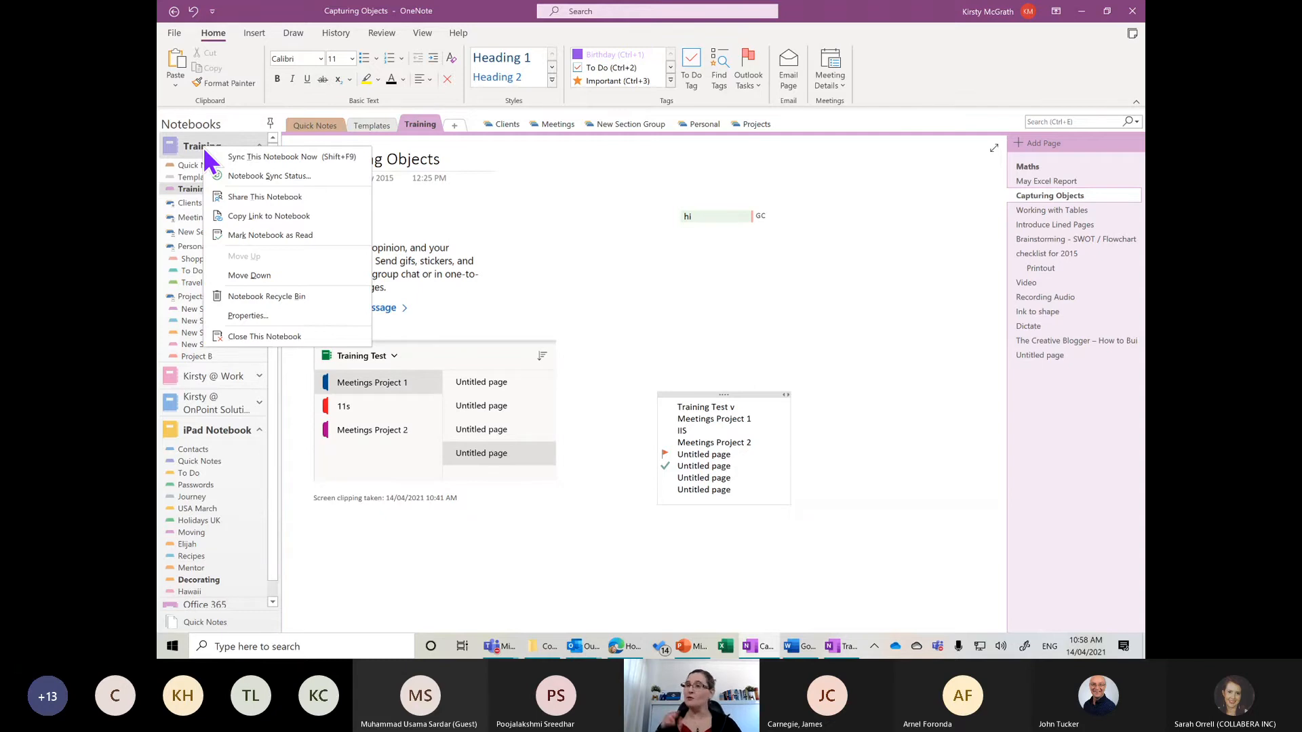
right_click(1031, 194)
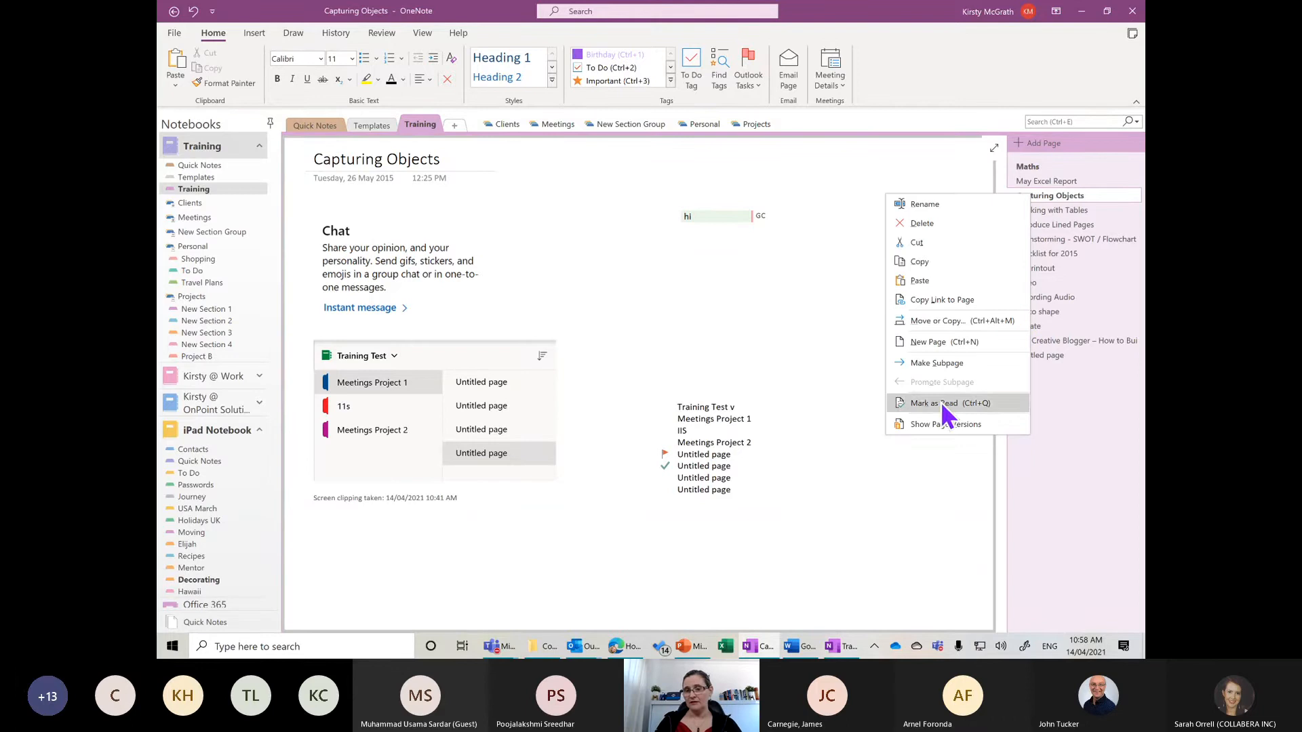
left_click(936, 305)
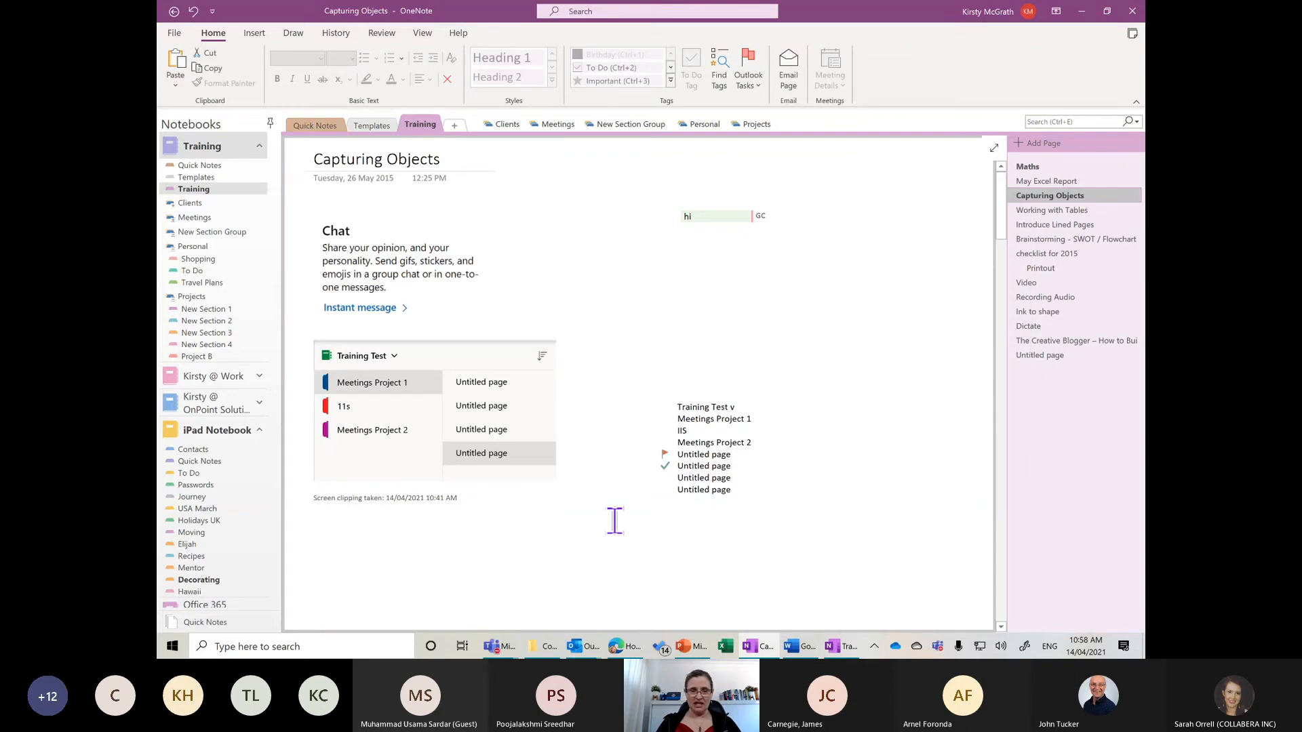
left_click(1041, 355)
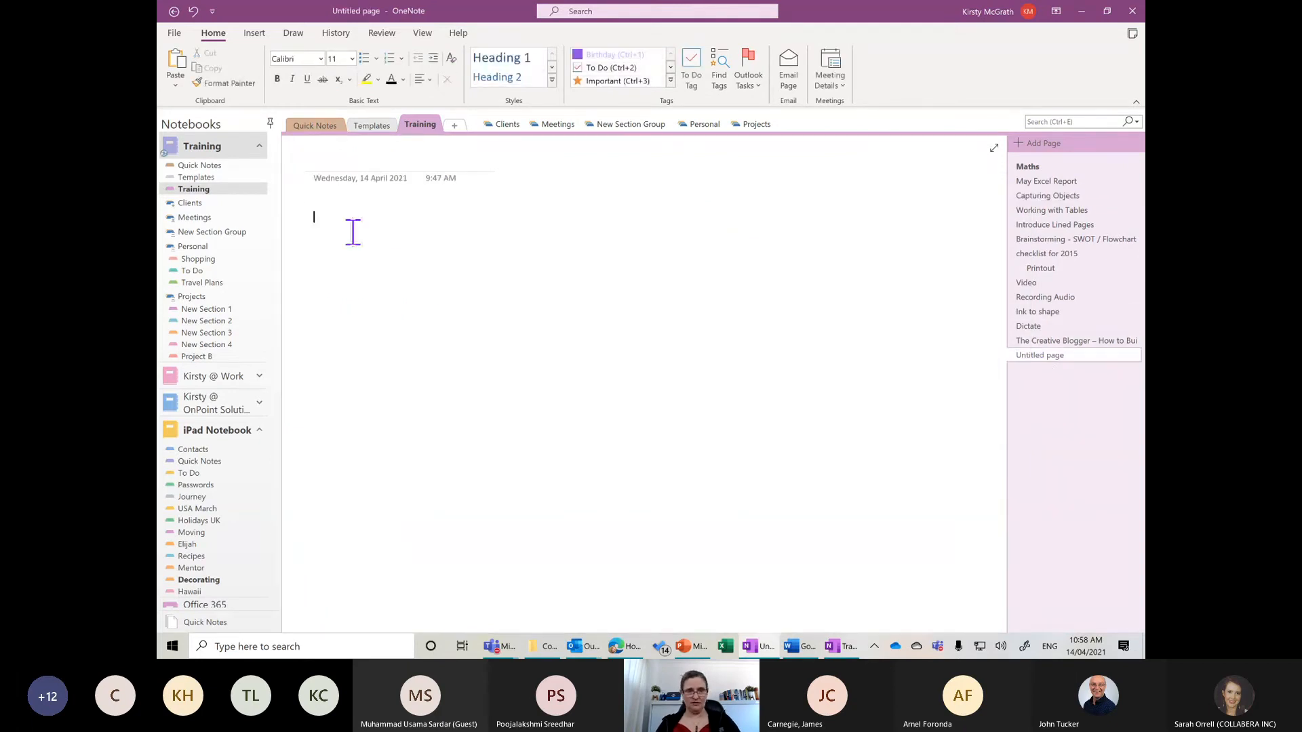
Step: Paste the link to the Capturing Objects page into the note and open the page templates list
key("ctrl+v")
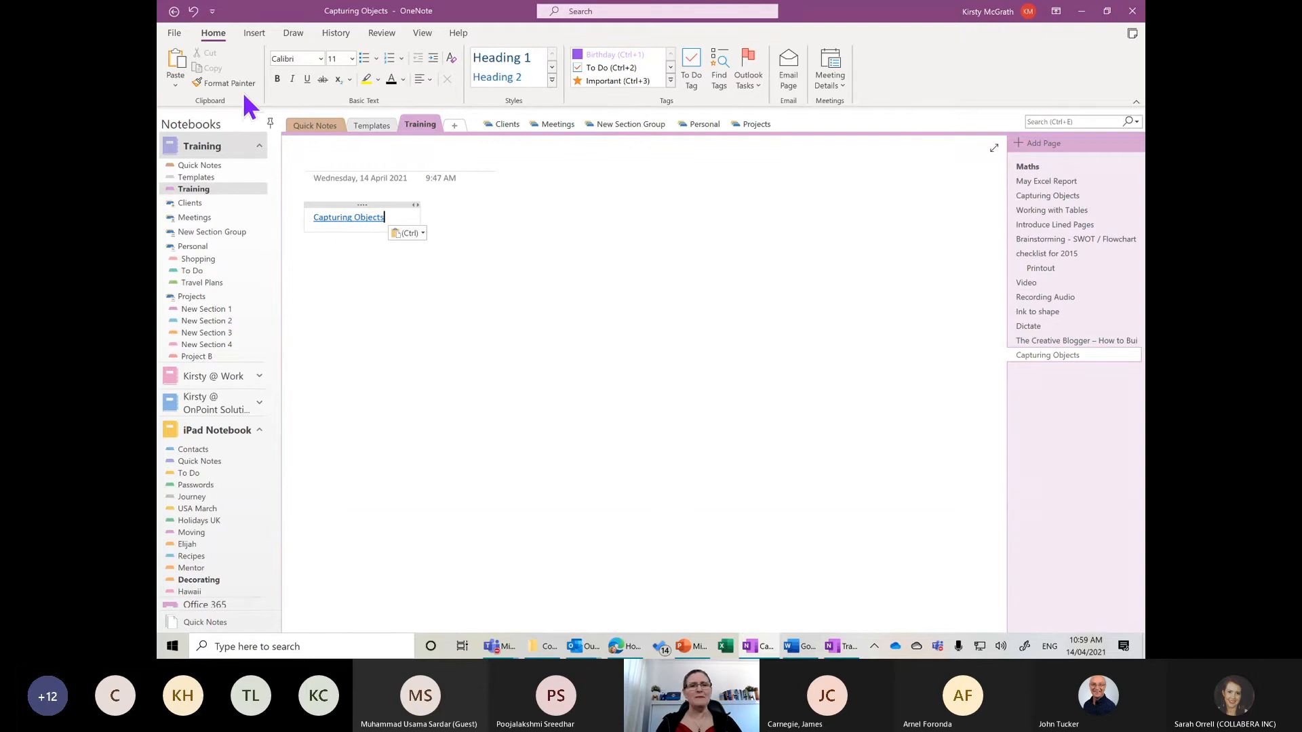
left_click(253, 34)
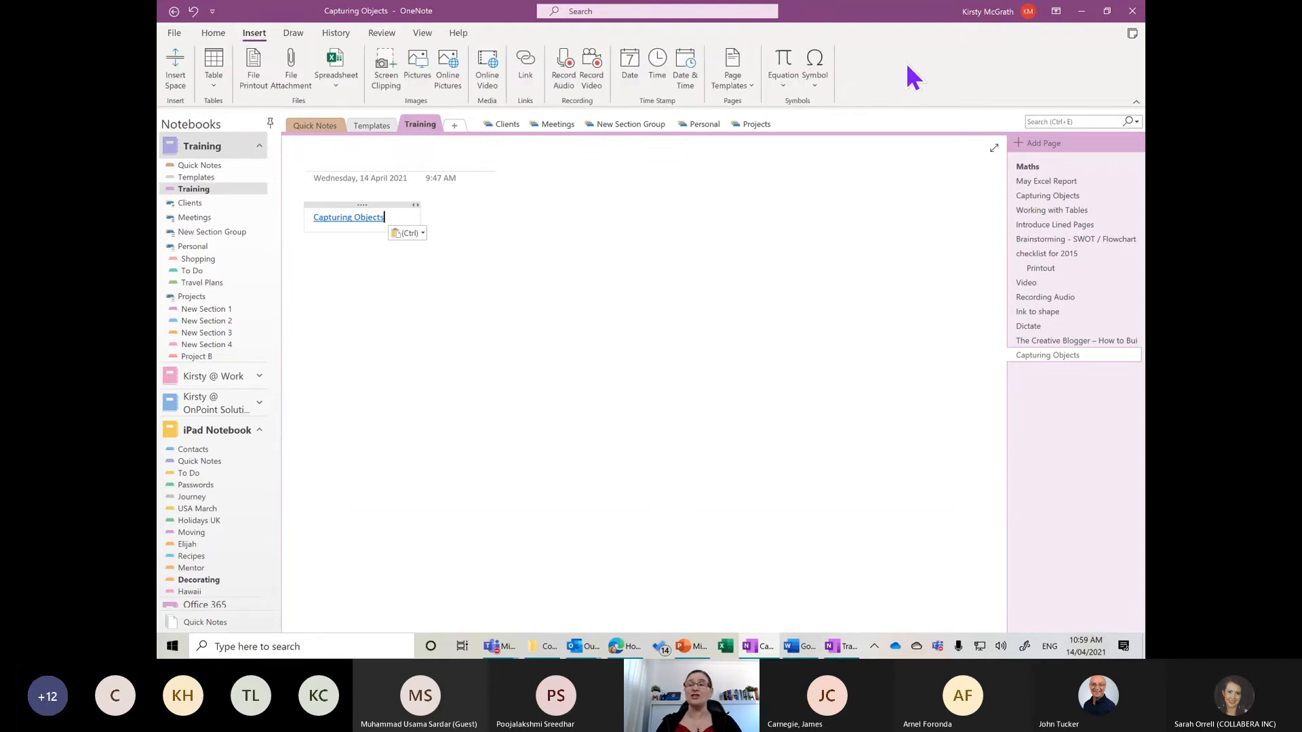
left_click(754, 103)
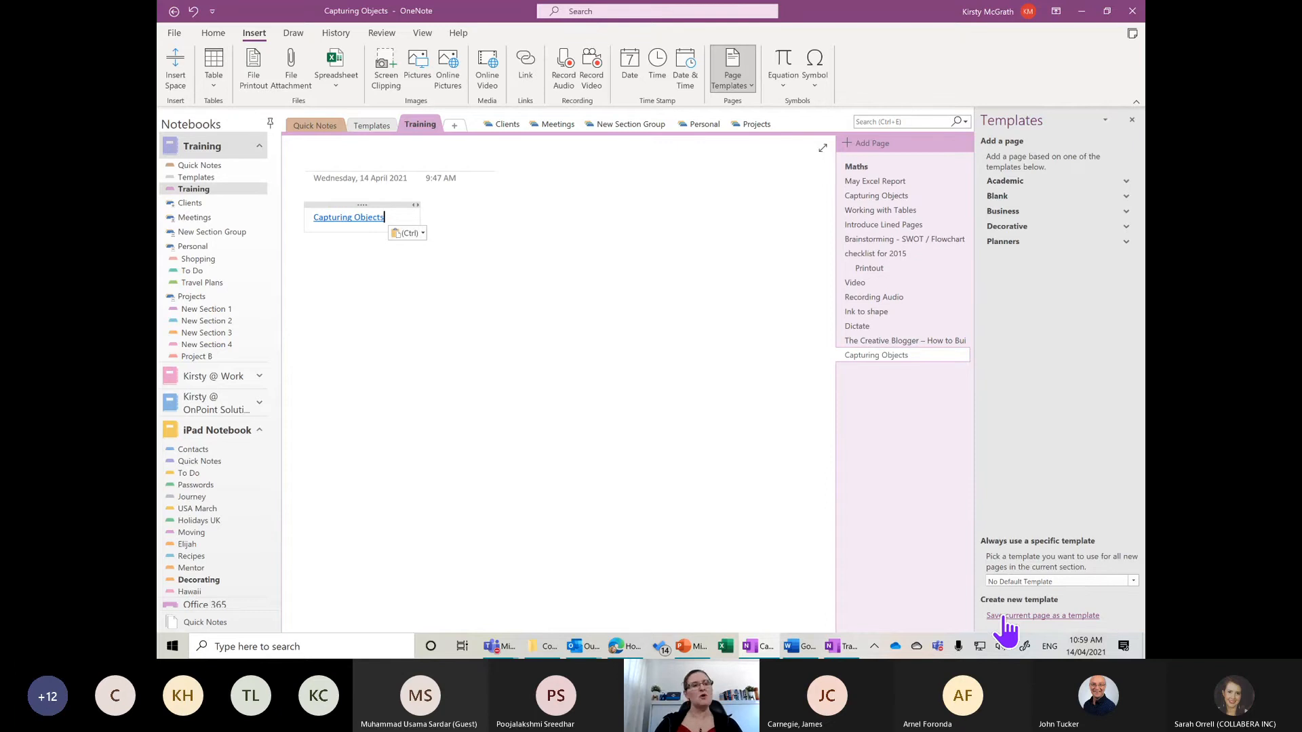
Step: Build a four-column table from typed text below the link, with cells New, Tabel, Is and Here, and add a second row
left_click(214, 77)
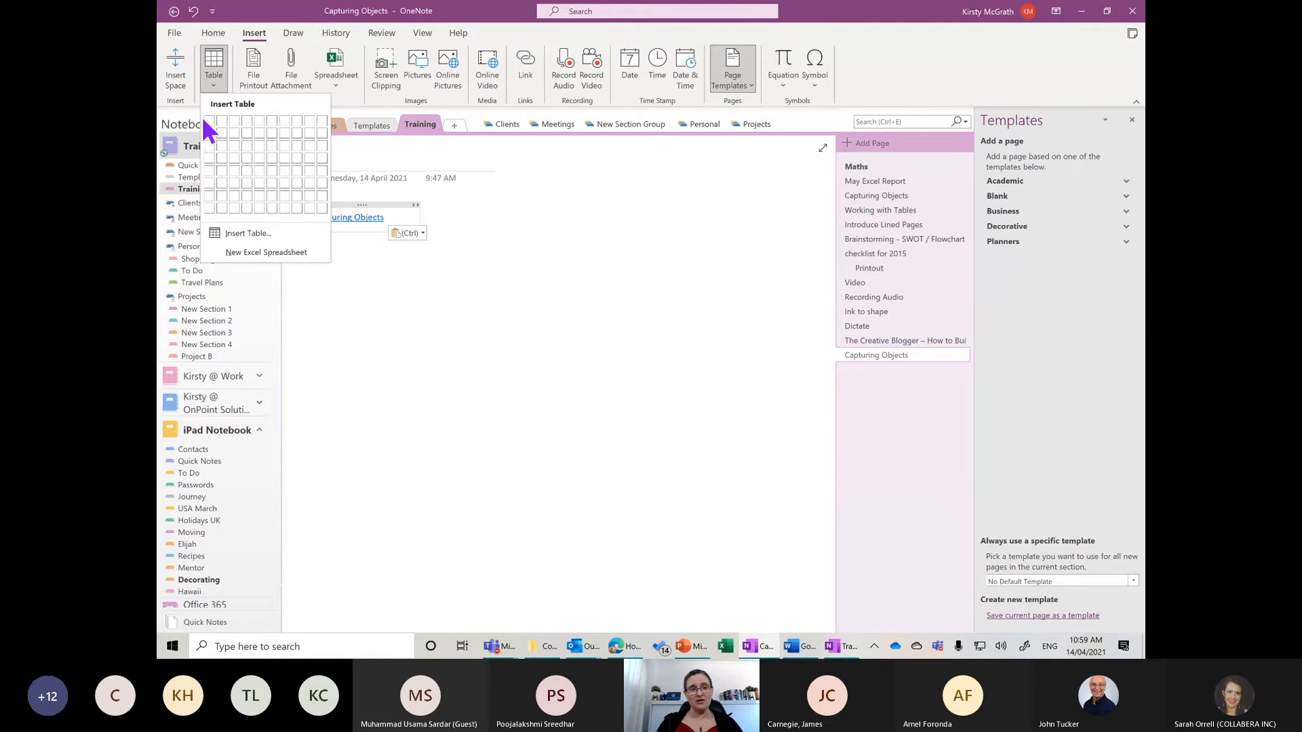
left_click(337, 319)
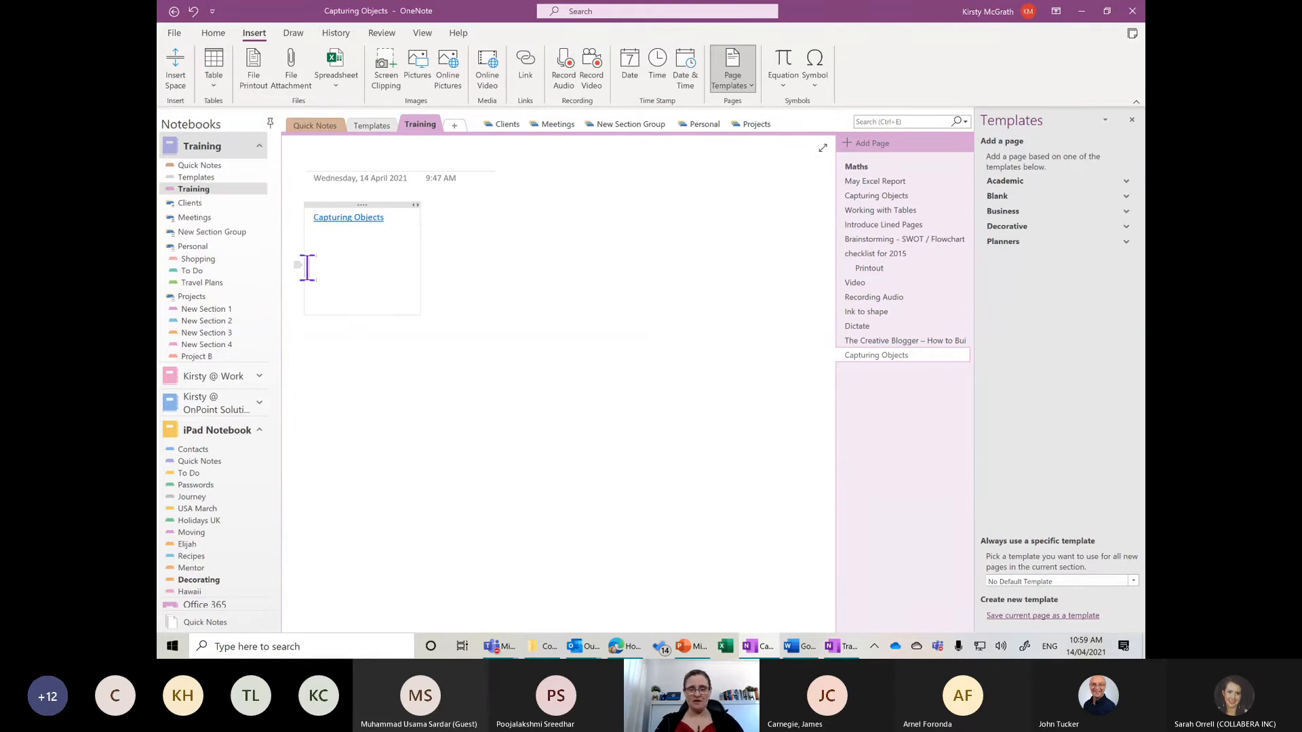
type("New")
key("Tab")
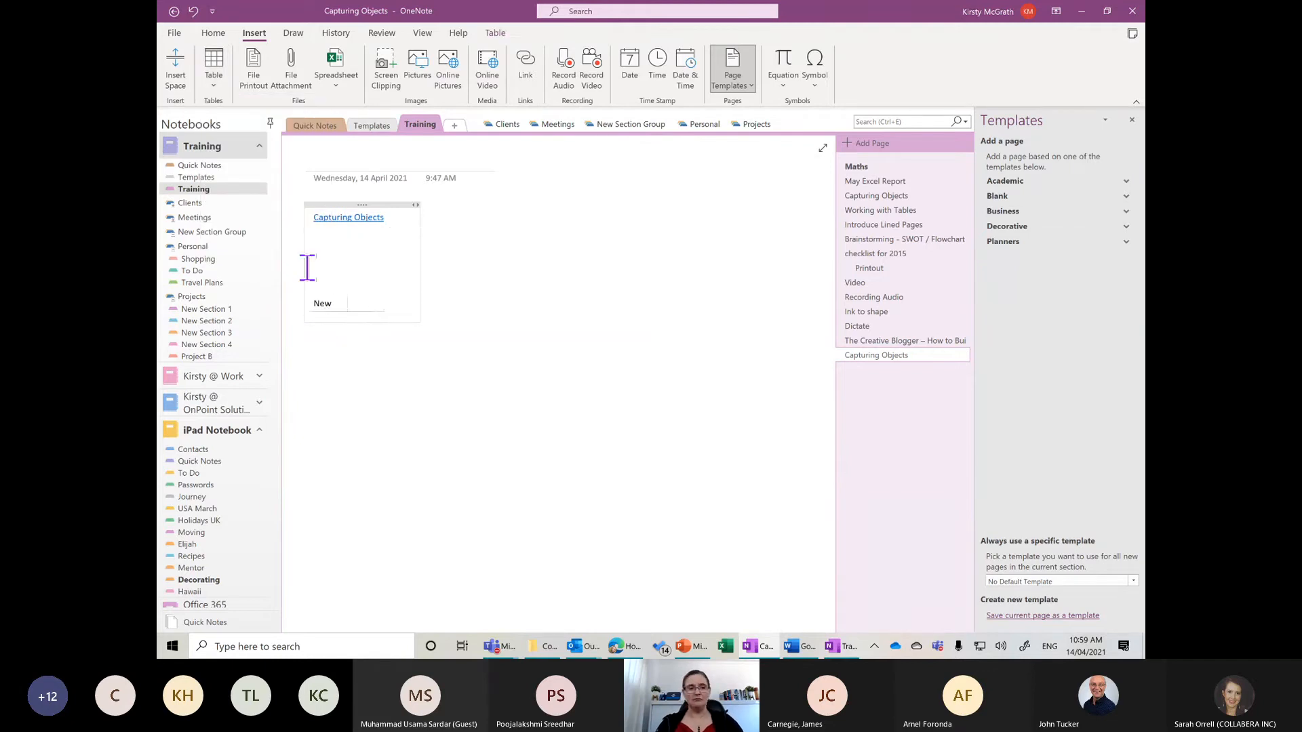
type("H")
key("BackSpace")
type("Tabel")
key("Tab")
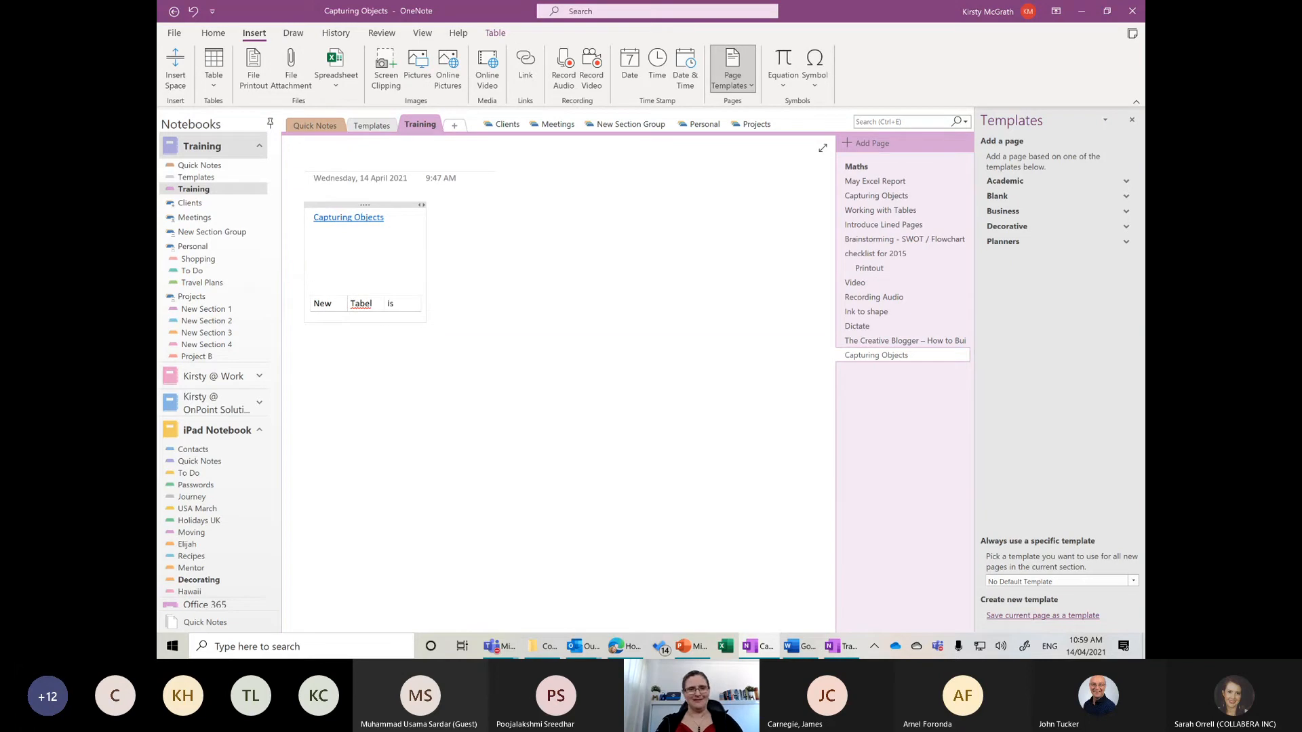
type("Is")
key("Tab")
type("her")
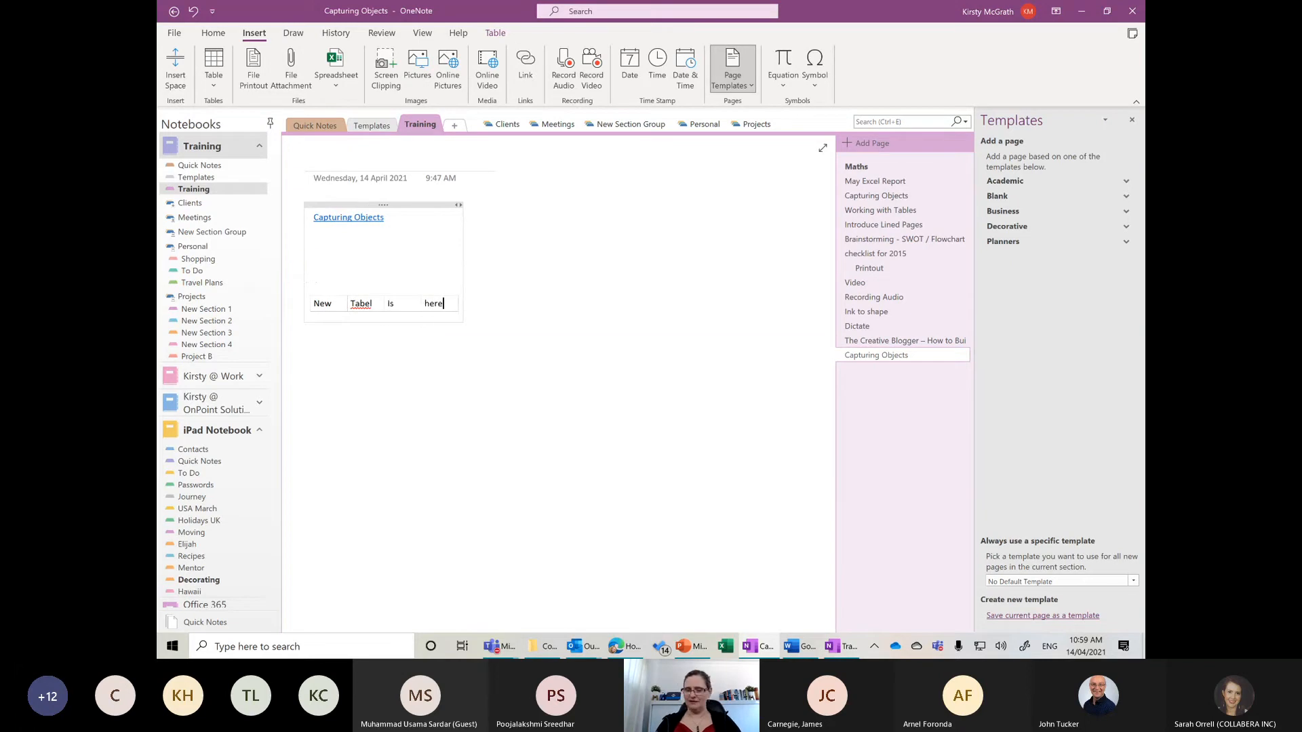
type("e")
key("Return")
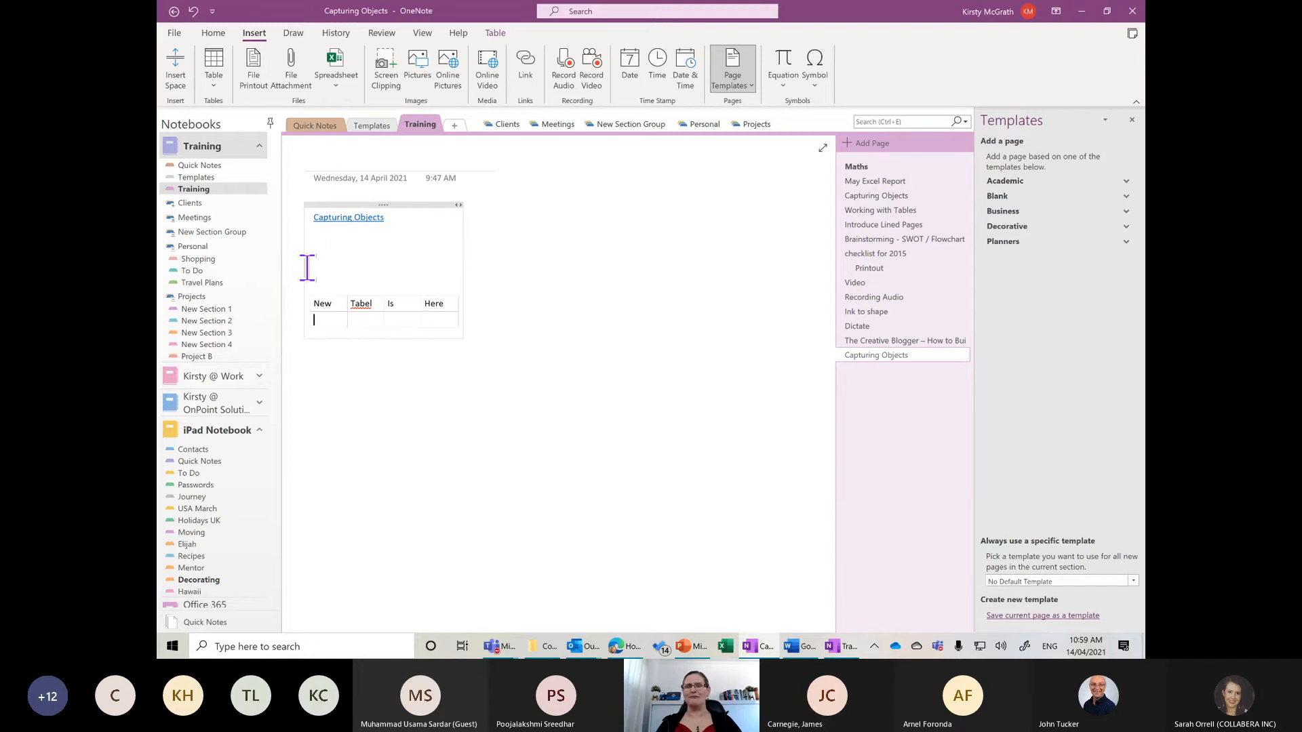
Step: Try inserting extra vertical space at the table's empty second row
left_click(175, 68)
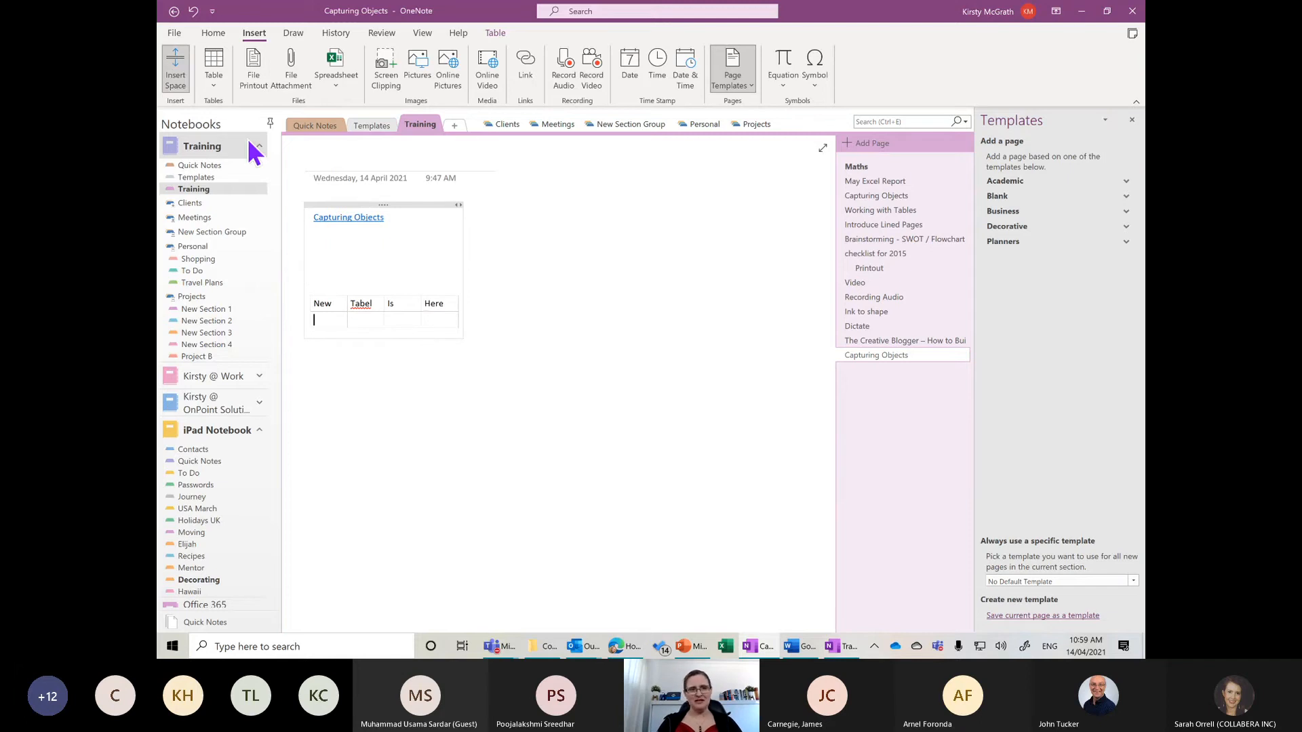
left_click_drag(342, 319, 372, 427)
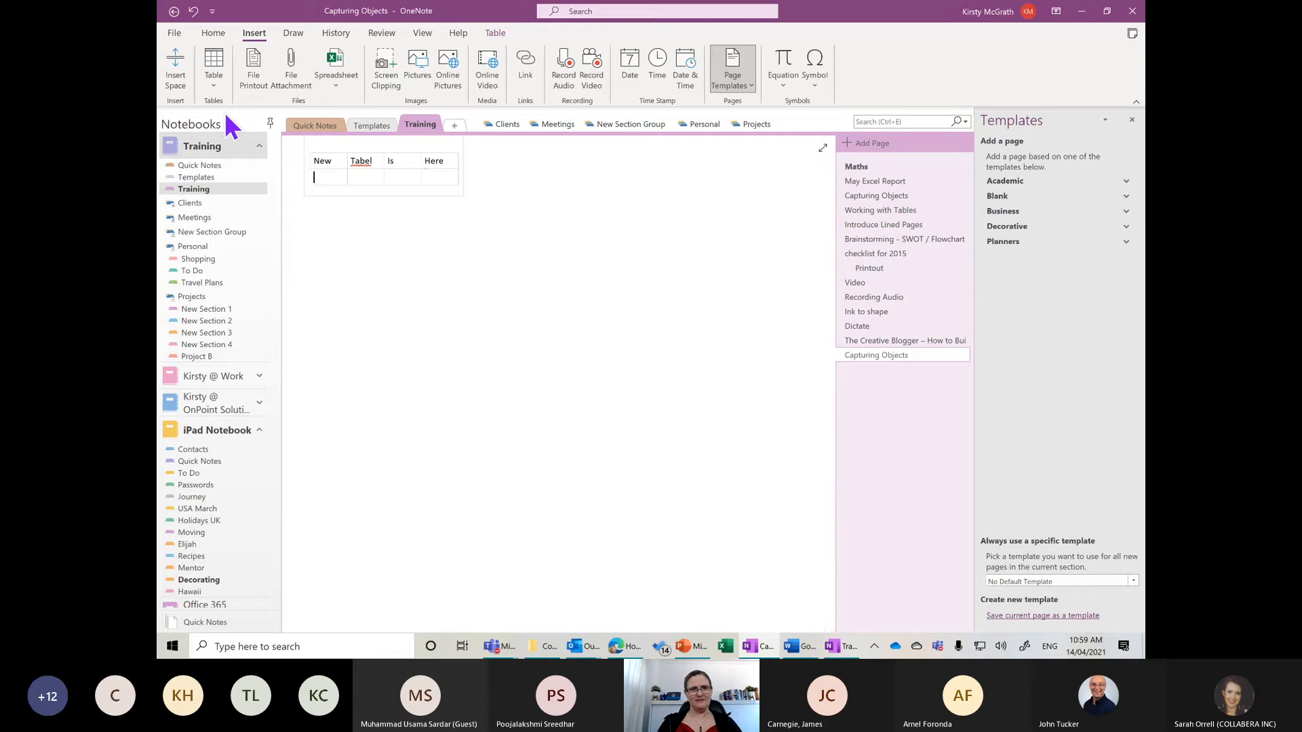
left_click(176, 61)
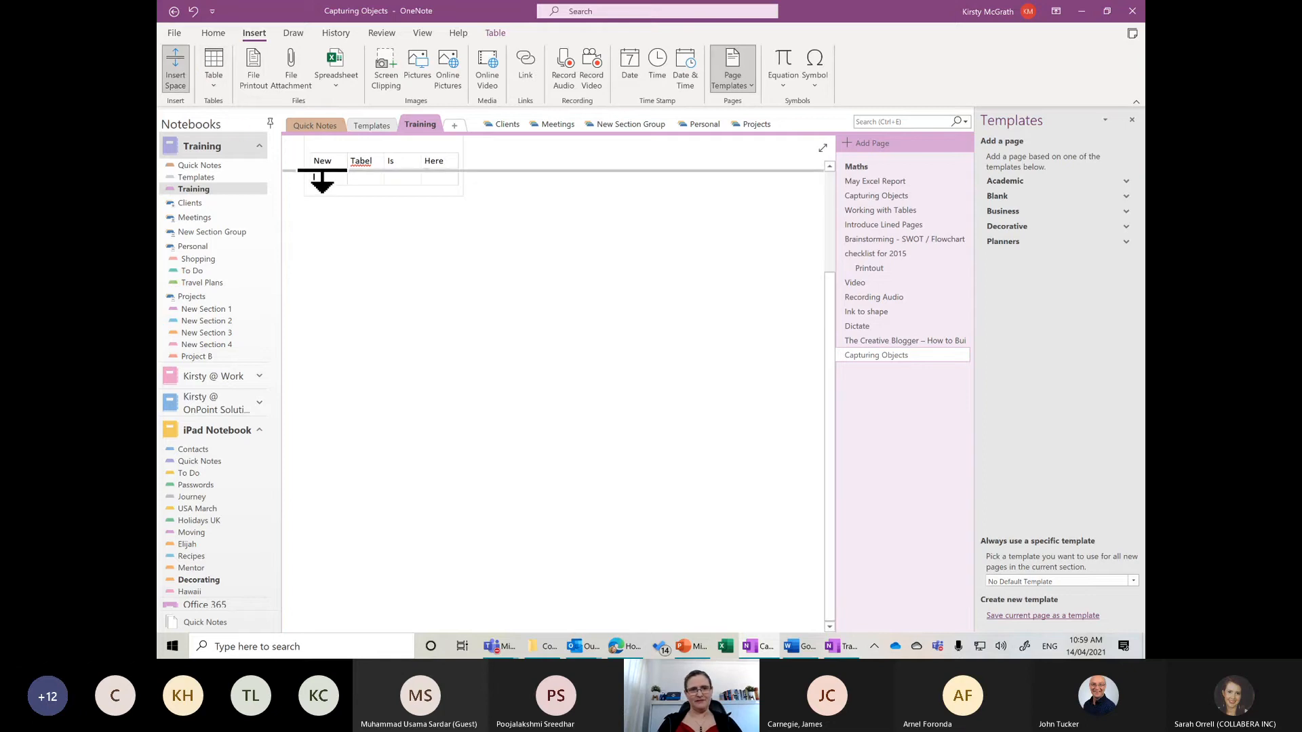
left_click_drag(322, 179, 326, 241)
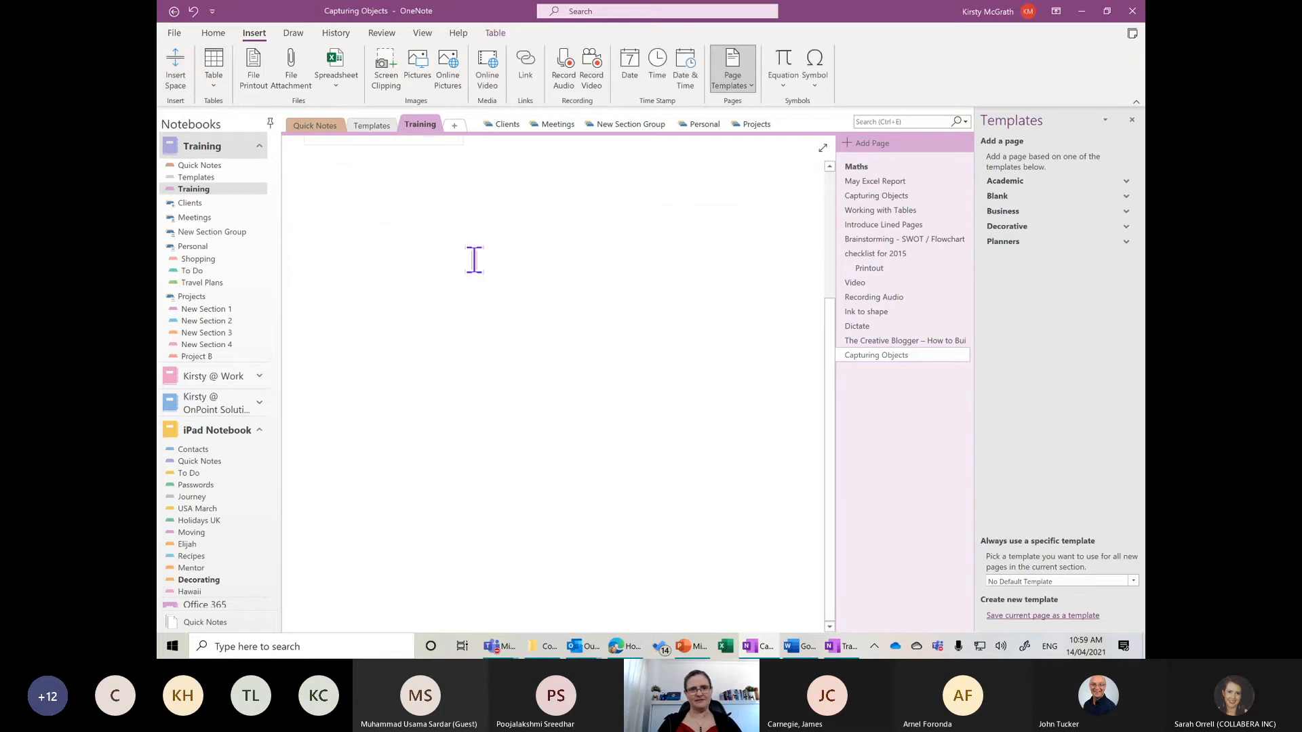
left_click_drag(829, 341, 792, 169)
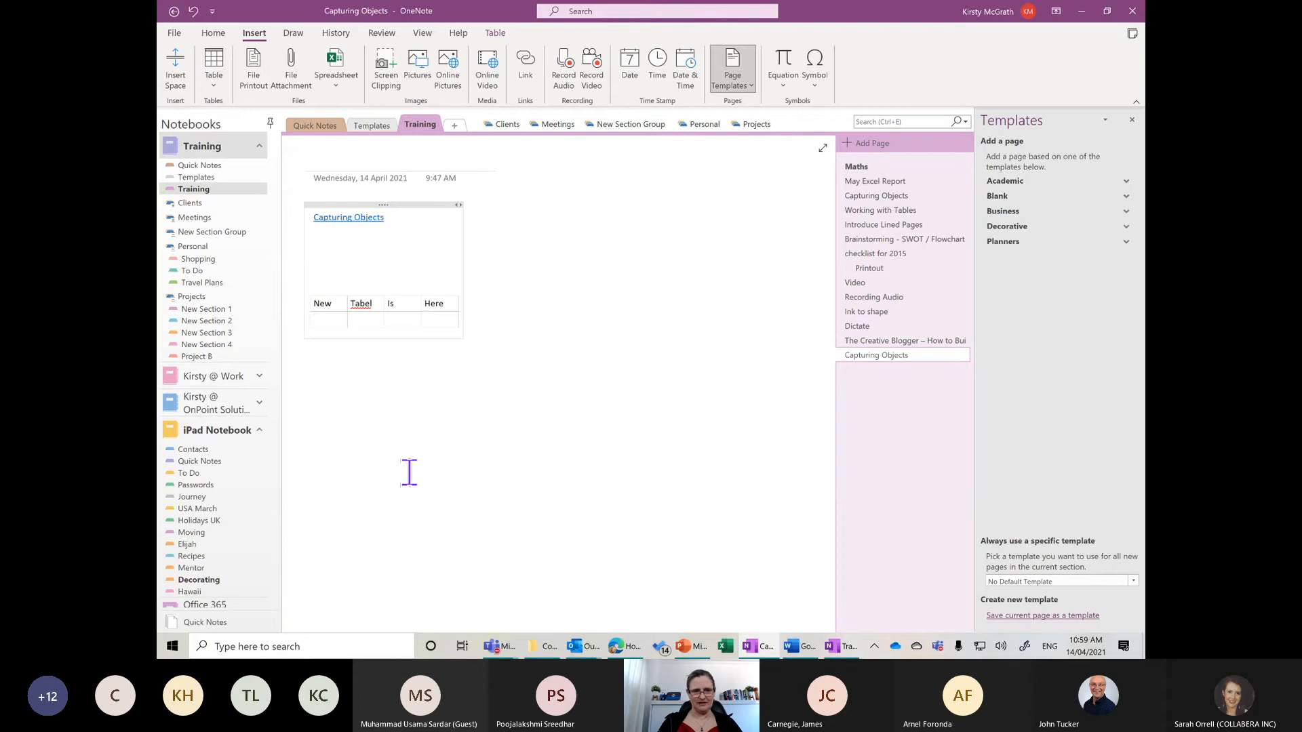
Step: Move the table's filled row beneath the empty row and out into its own container below the table
left_click(364, 303)
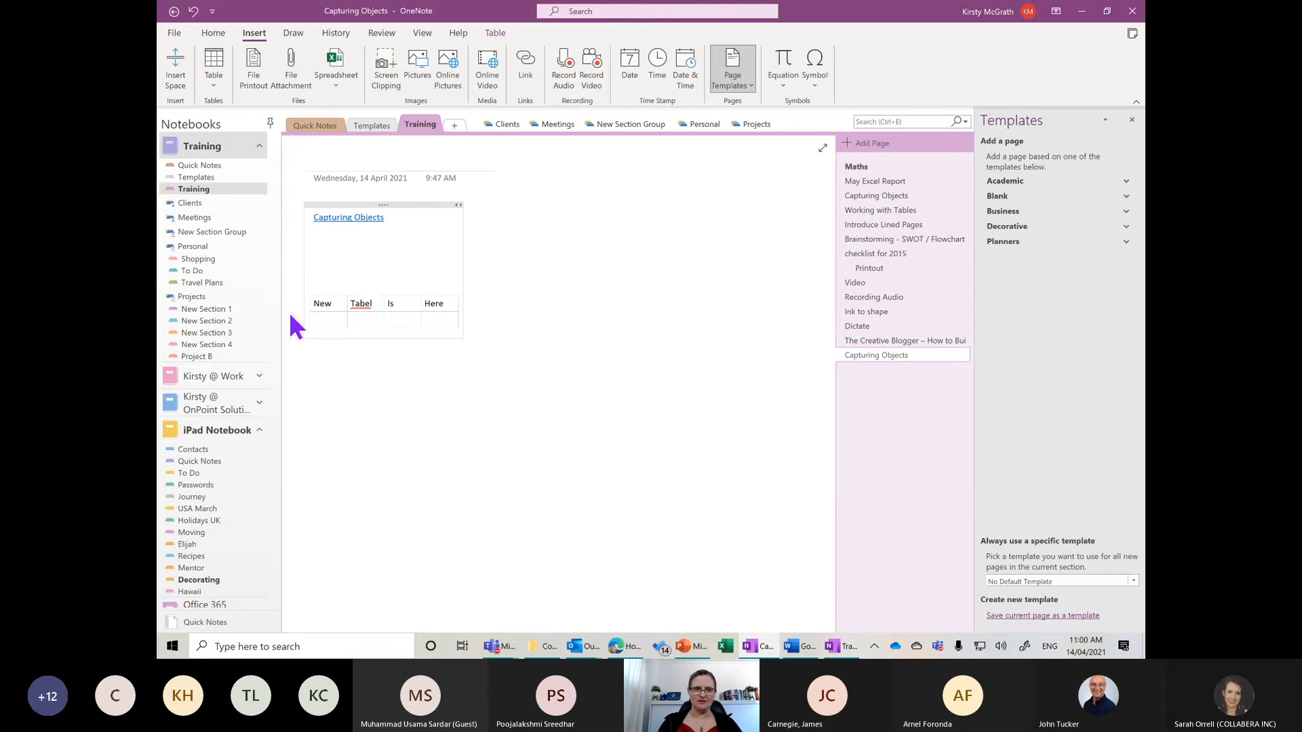
left_click_drag(297, 300, 299, 333)
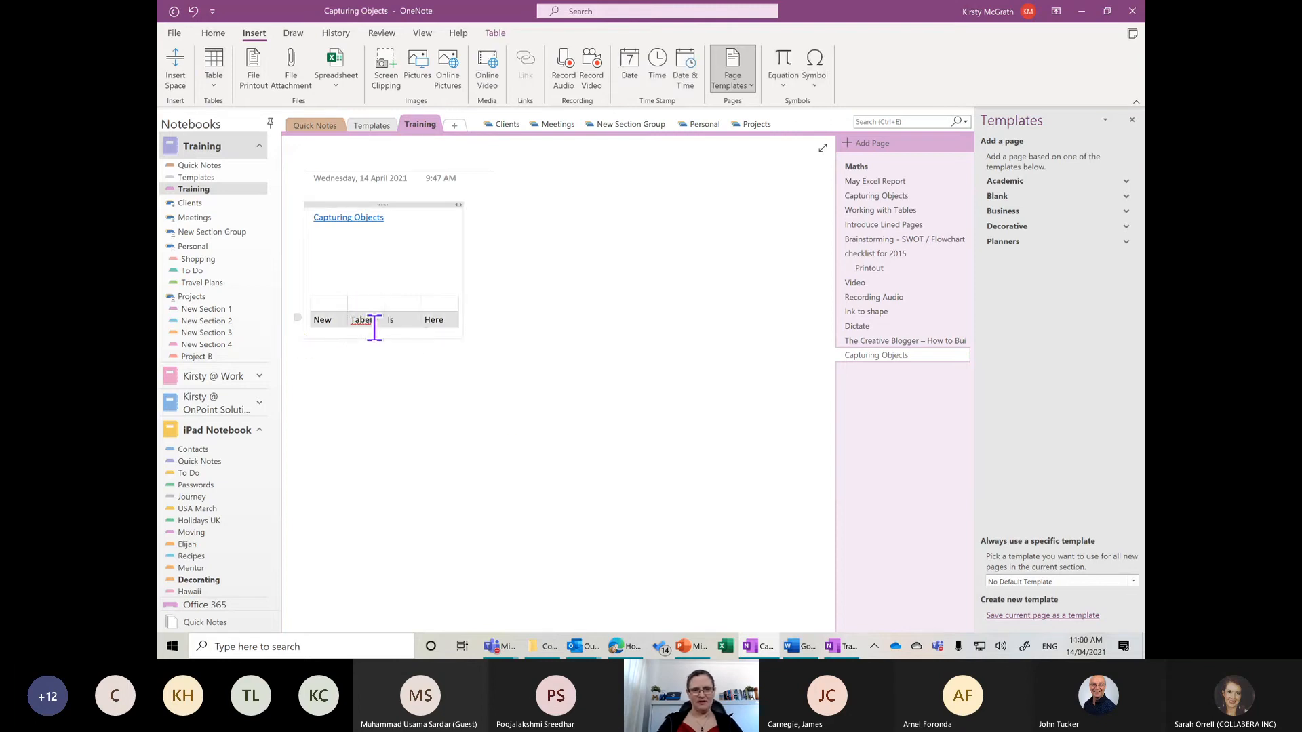
left_click_drag(301, 370, 300, 370)
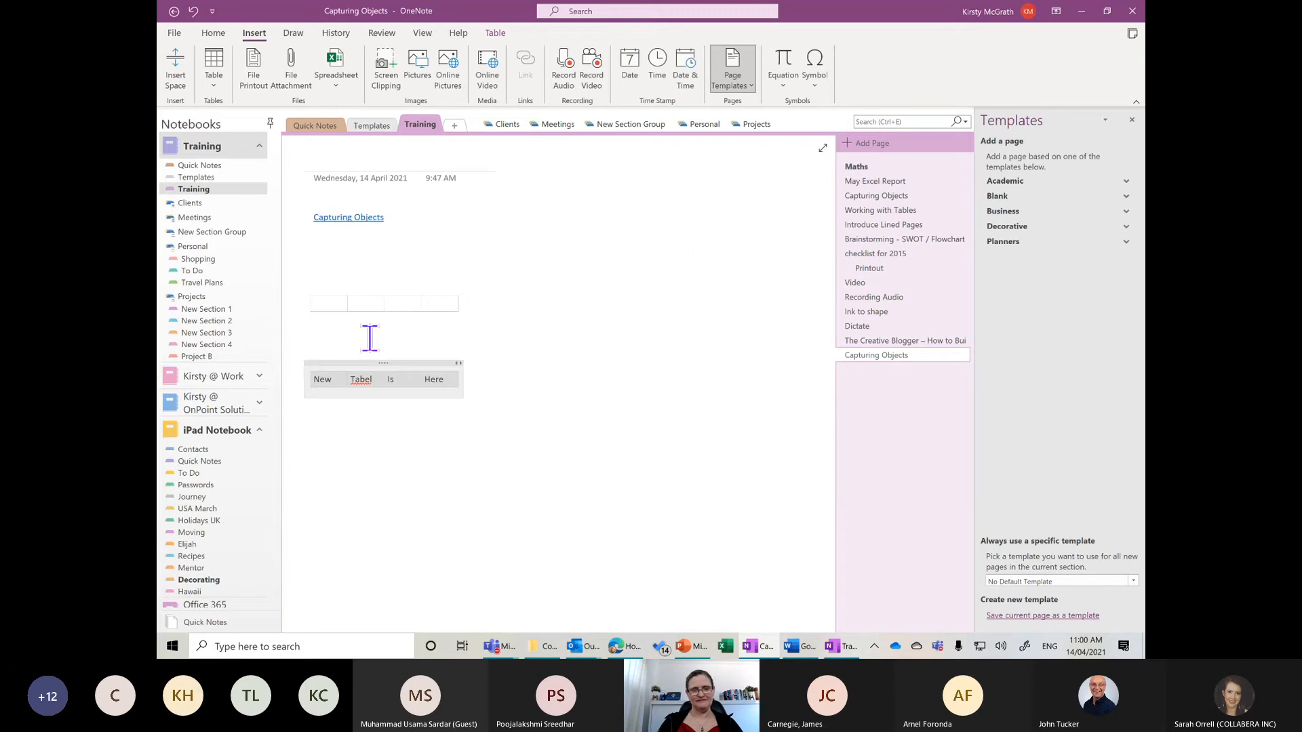
left_click(703, 264)
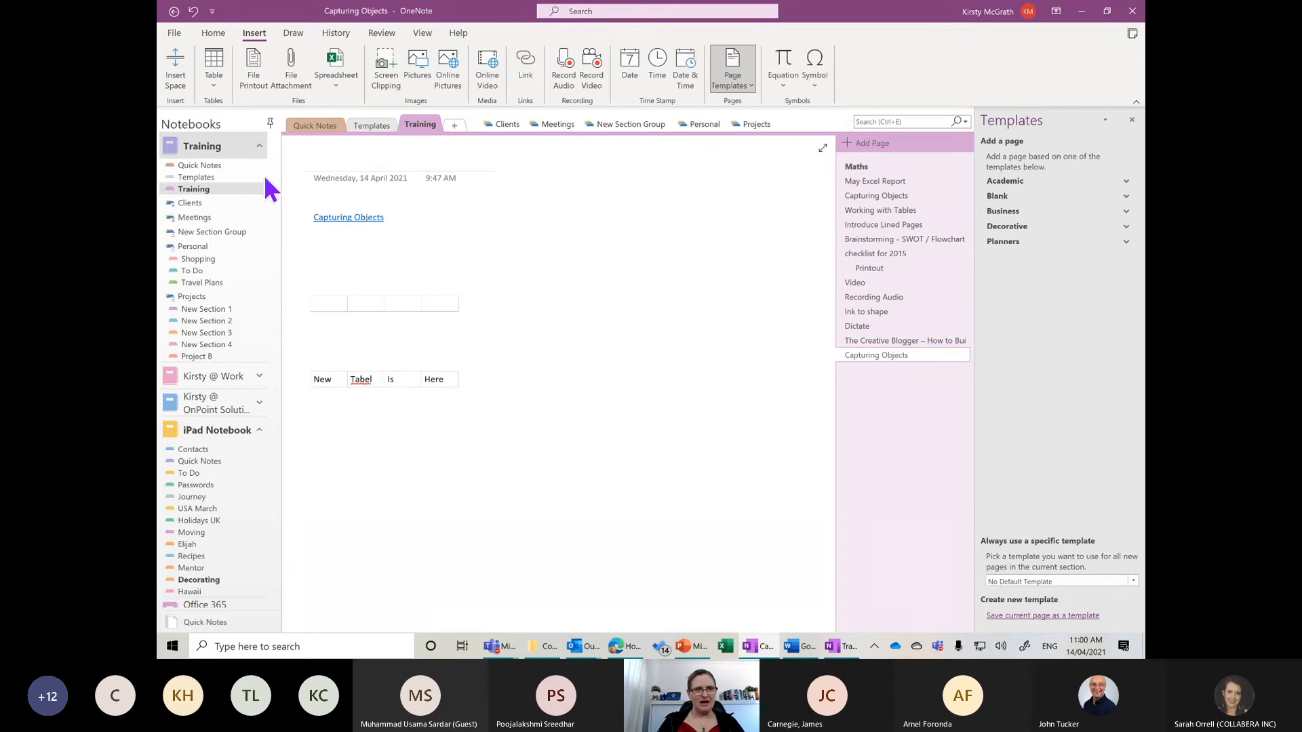
Step: Open The Creative Blogger page and insert vertical space above the handwritten Pain Point line
left_click(879, 341)
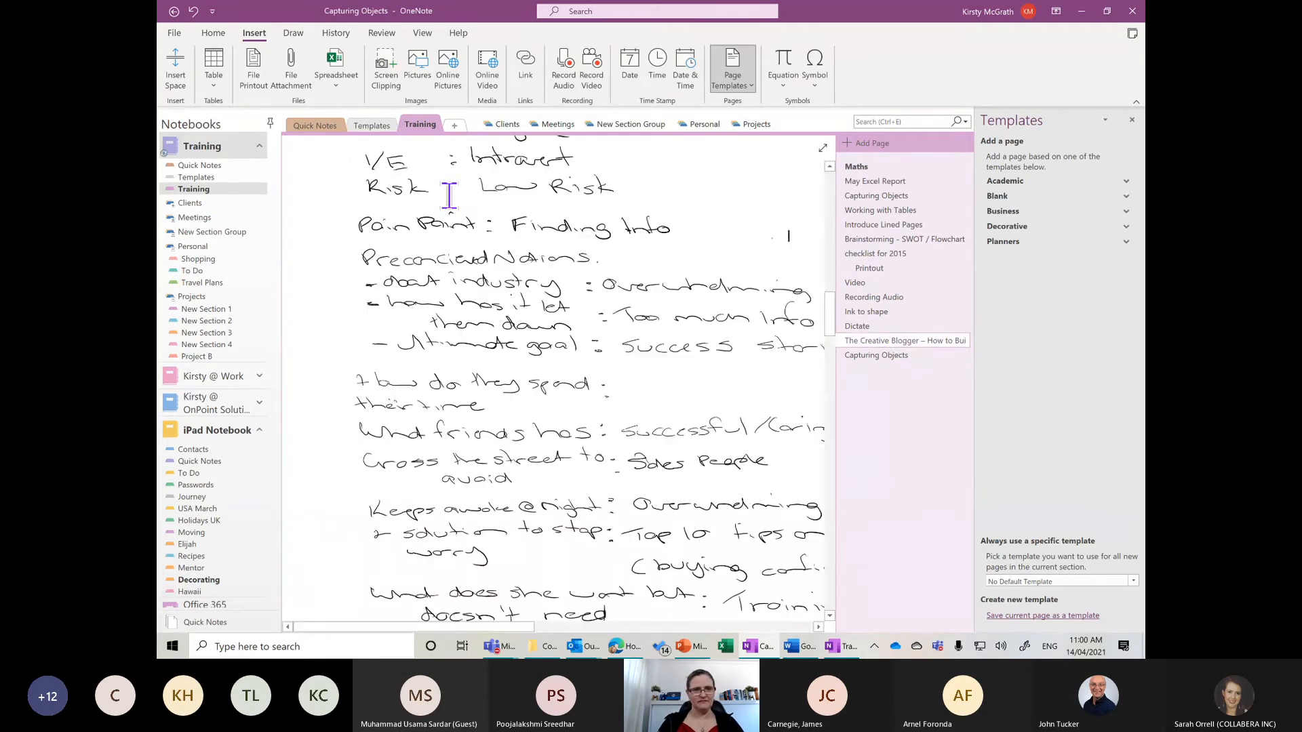
left_click(175, 68)
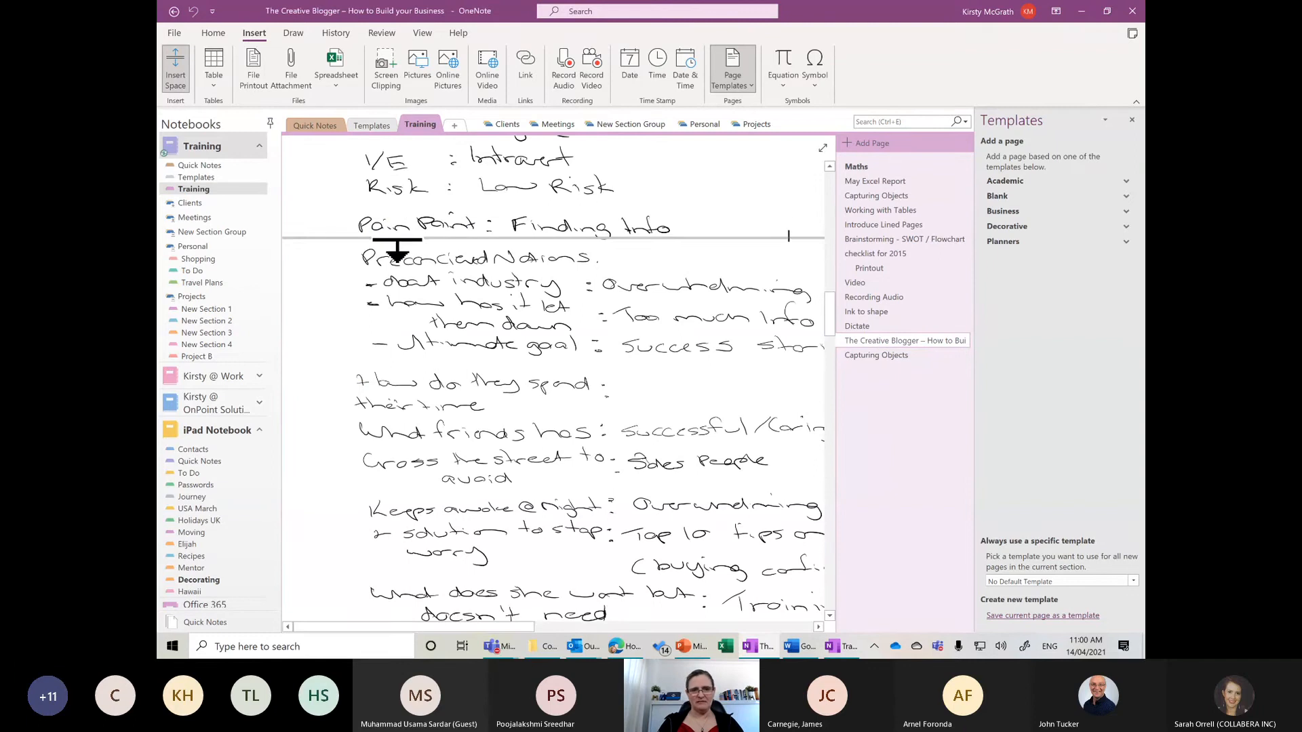
left_click_drag(396, 250, 387, 286)
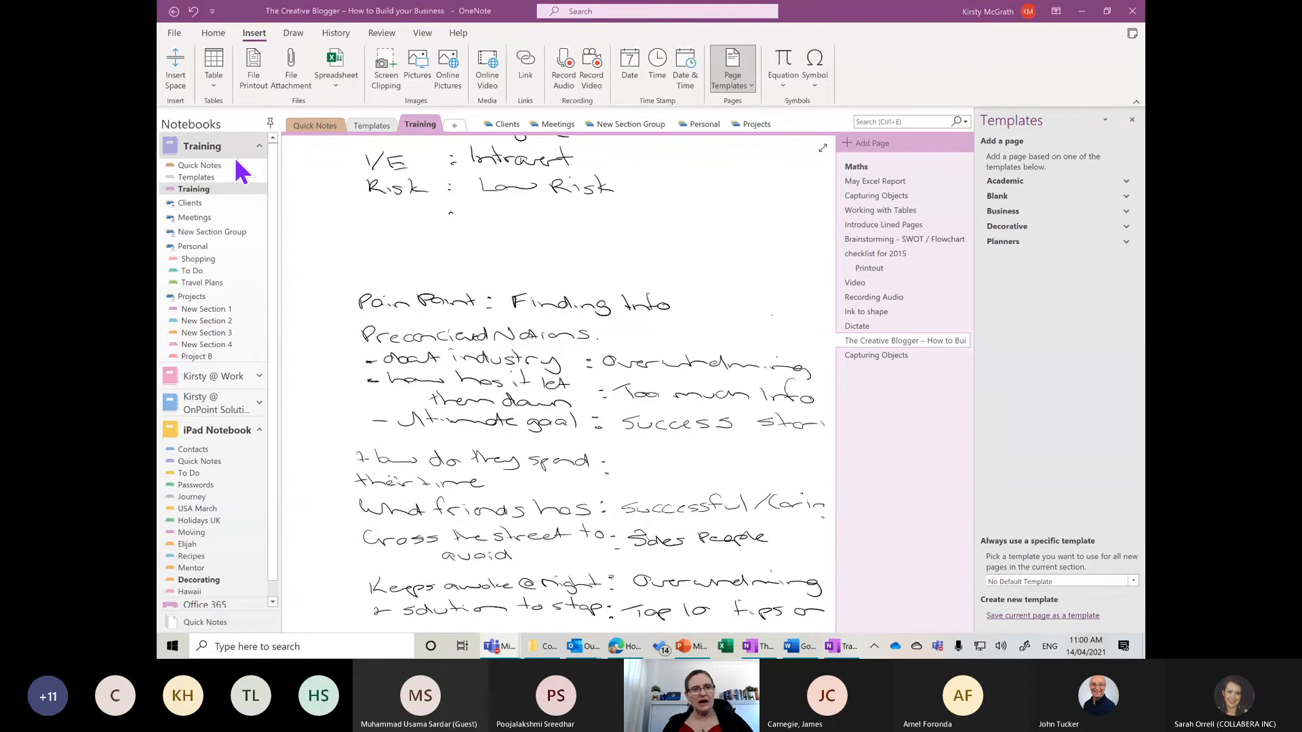
Step: Show the Training notebook's sync and sharing options, and open the Feed of notes
right_click(193, 146)
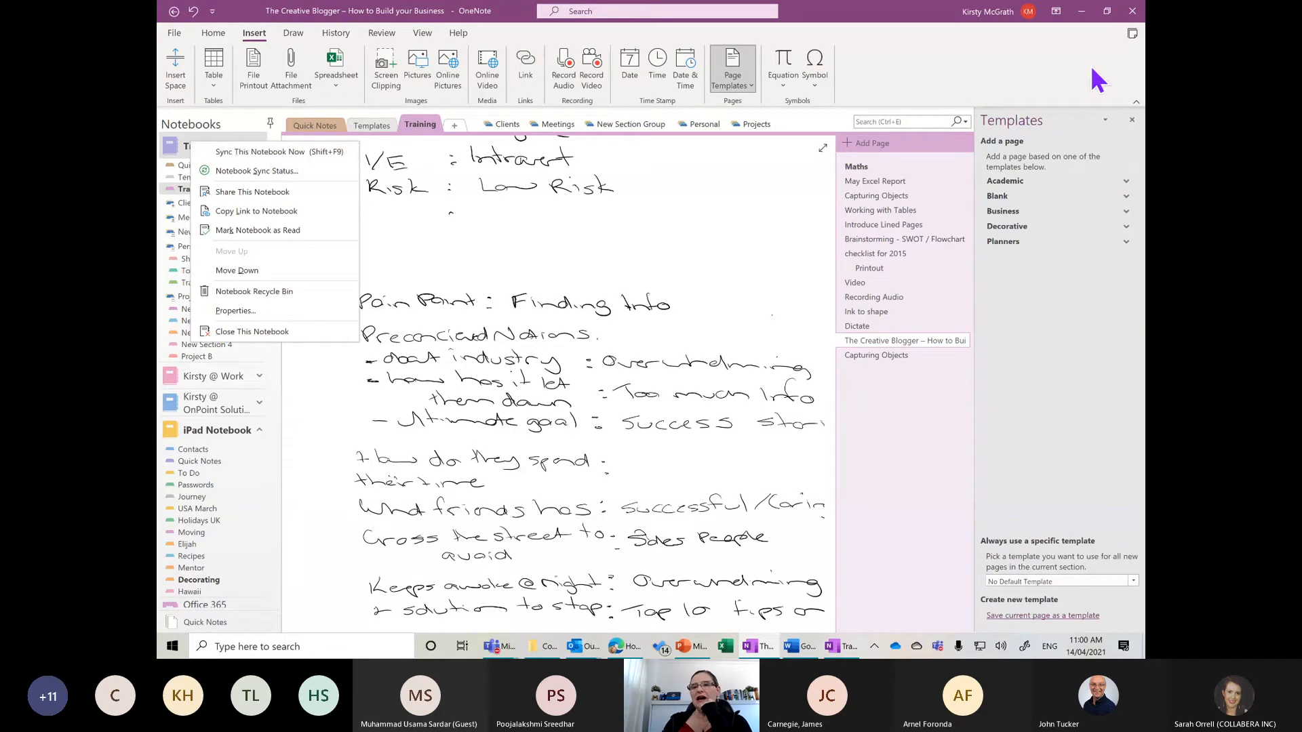
left_click(1131, 35)
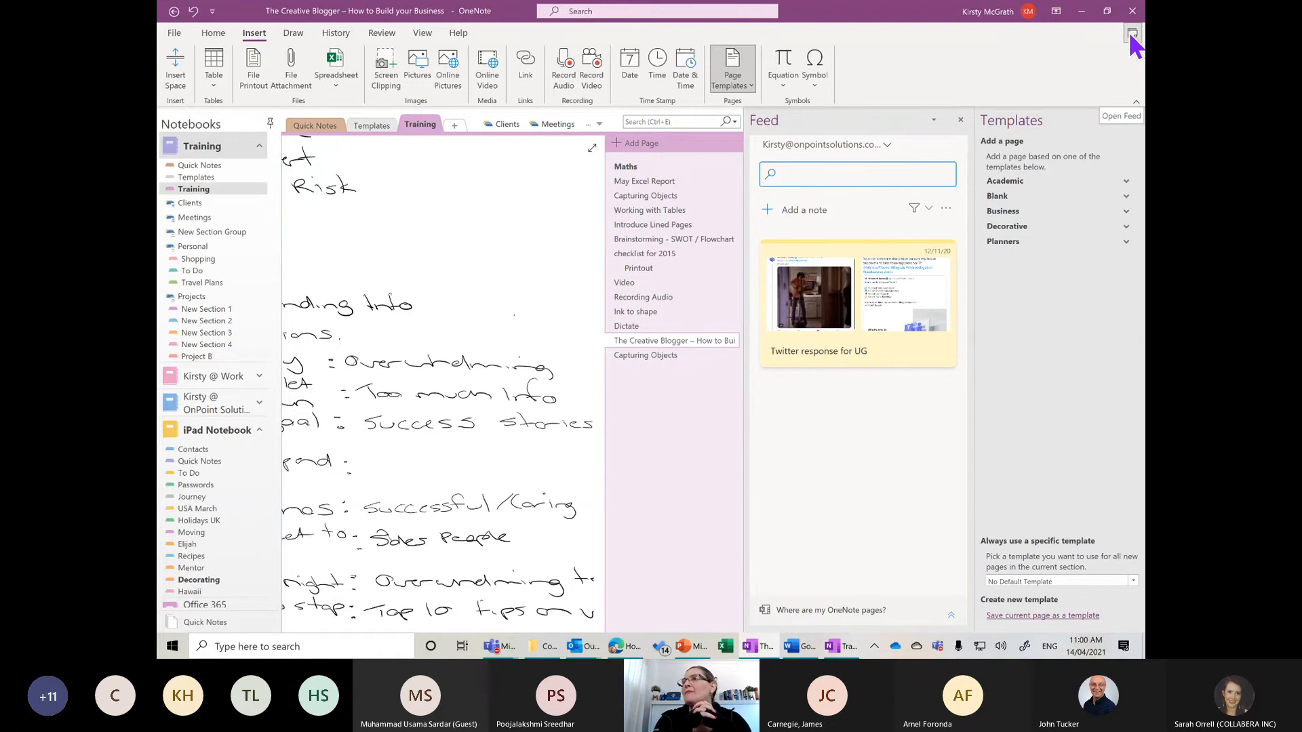
Step: Show the rule line and grid line choices for the page and the recent picks of the notebook search
left_click(424, 33)
left_click(313, 80)
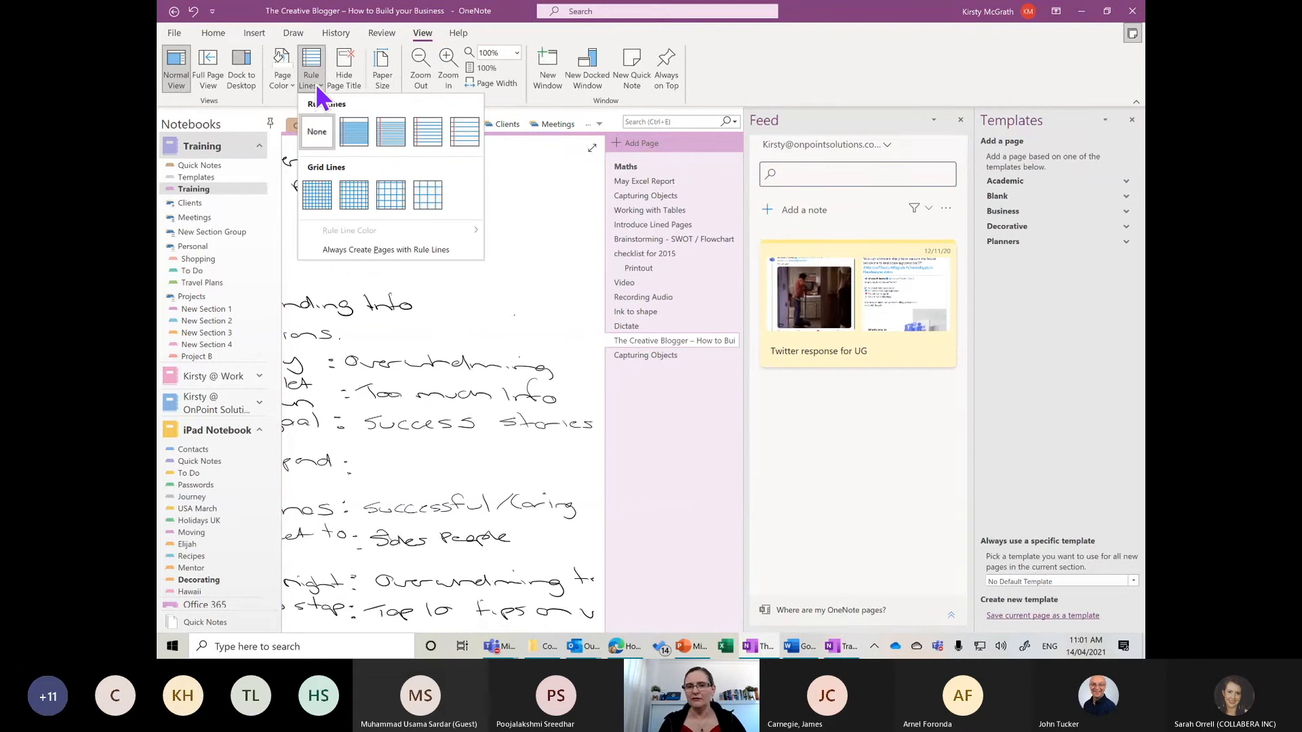
left_click(649, 123)
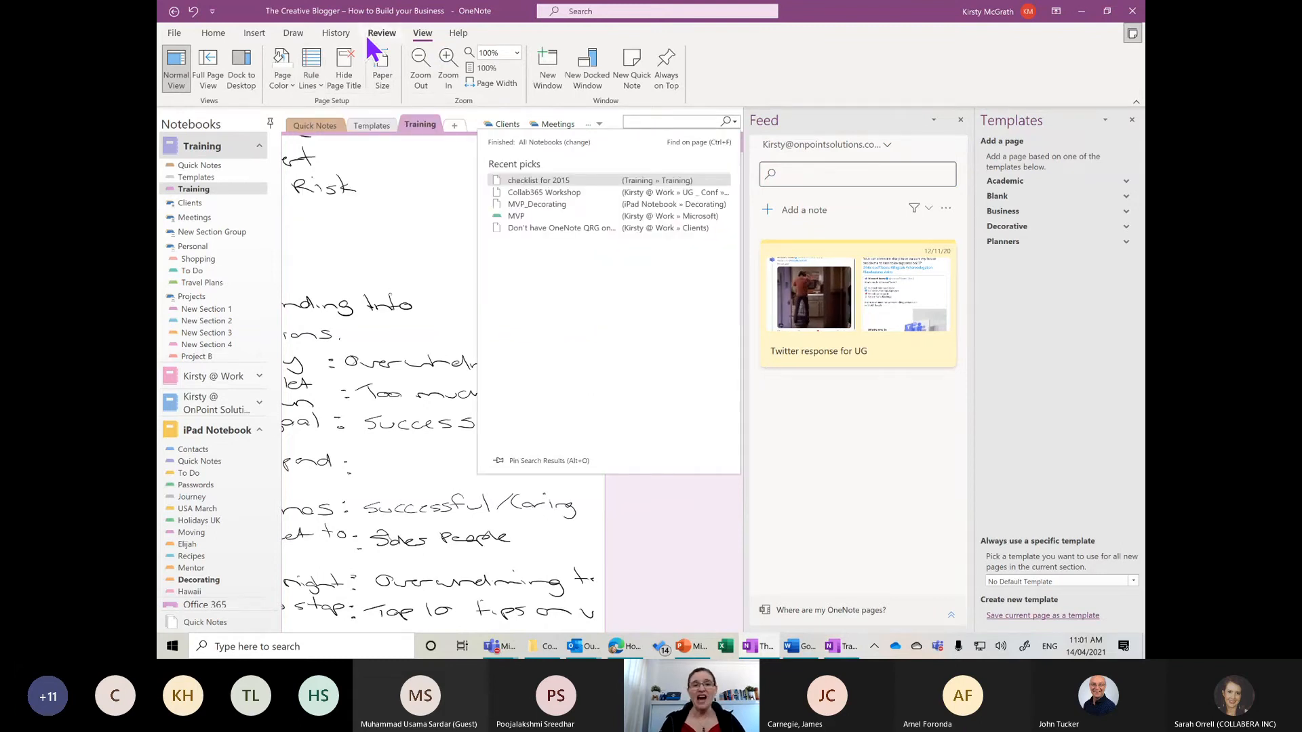
Step: Show the time periods available for finding recent edits
left_click(343, 35)
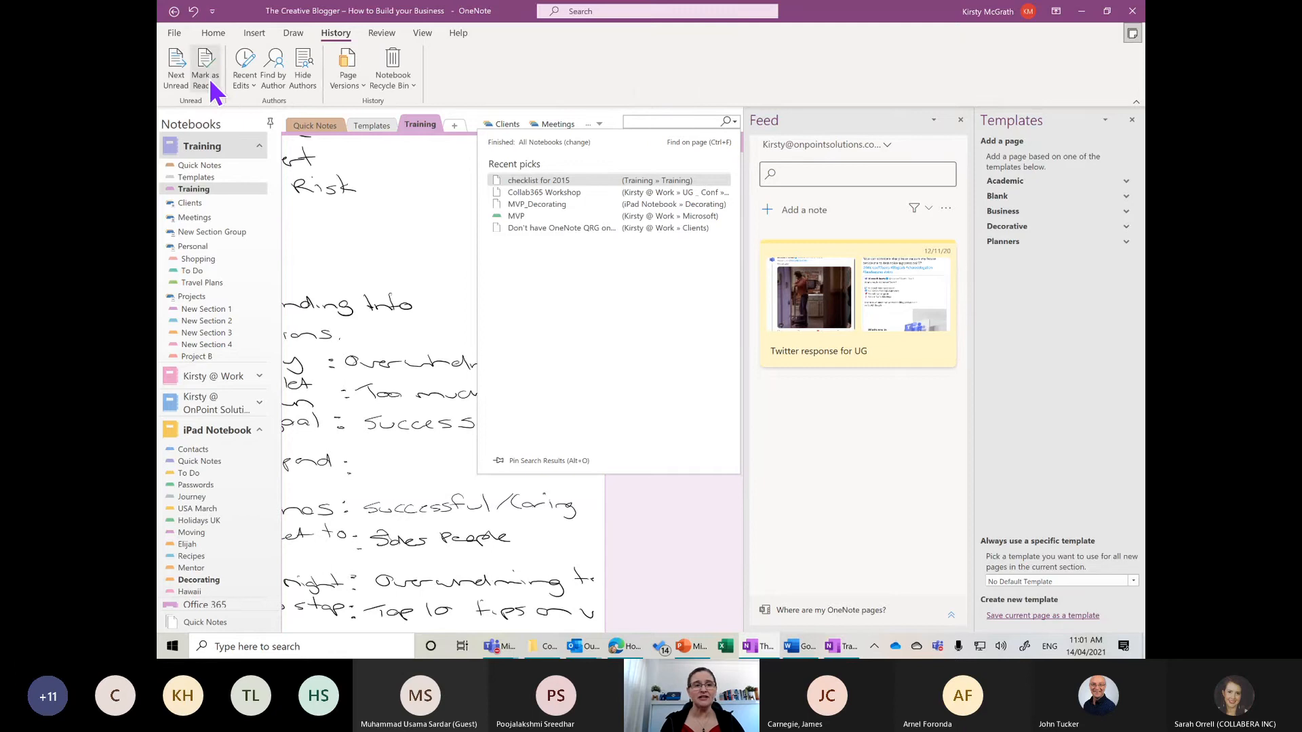
left_click(246, 80)
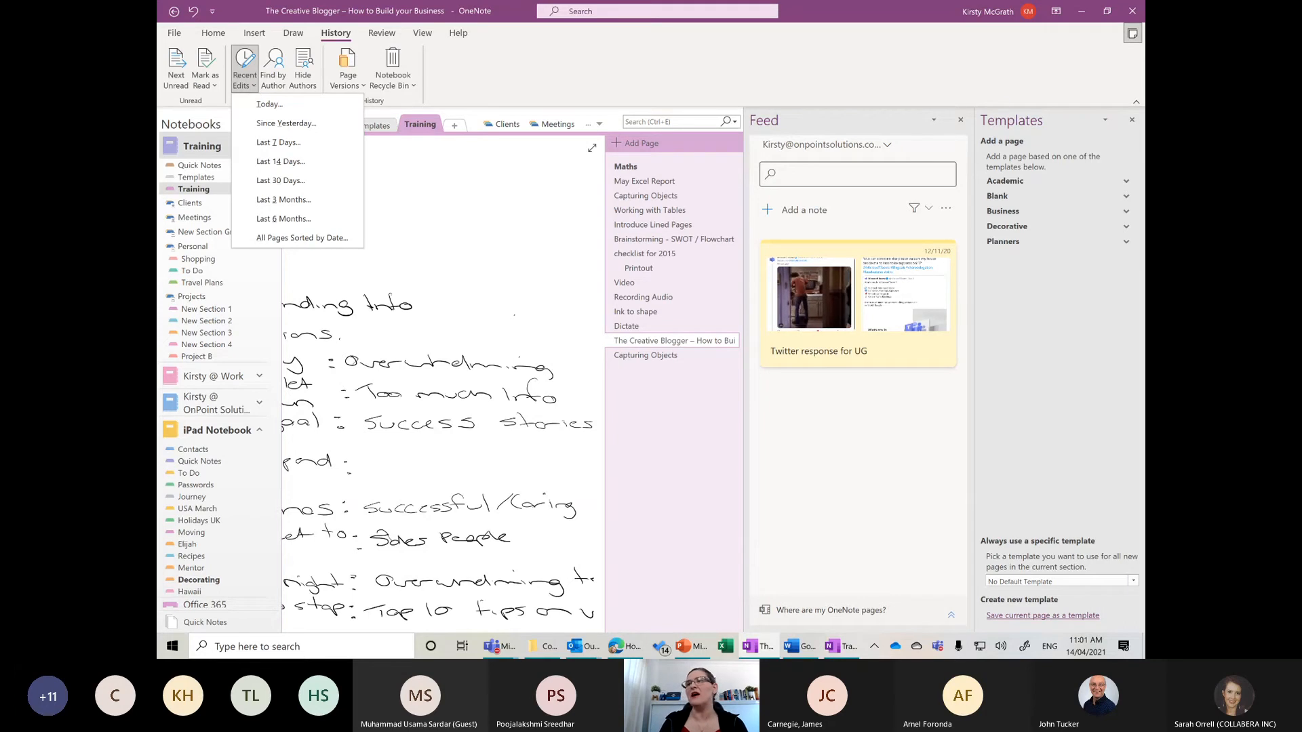
key("alt+Tab")
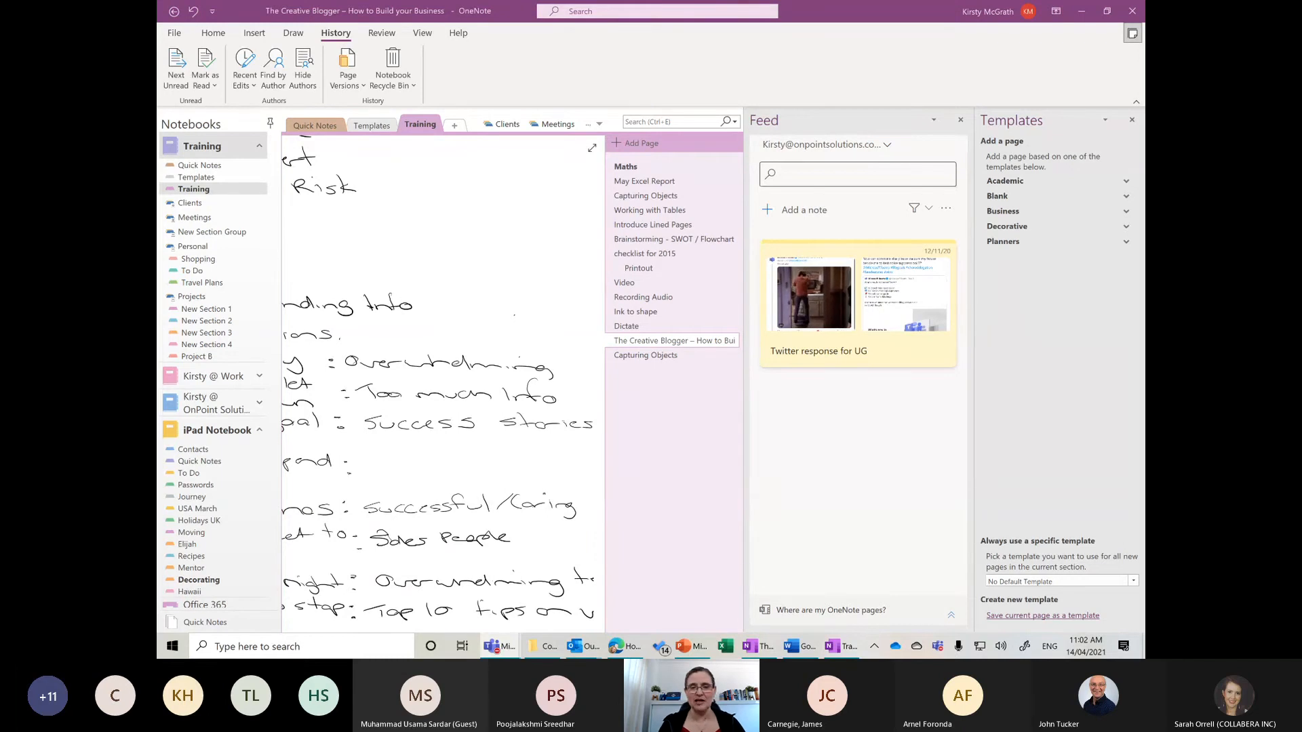
Step: Close the Feed and clear the ink selection on The Creative Blogger page
left_click(550, 400)
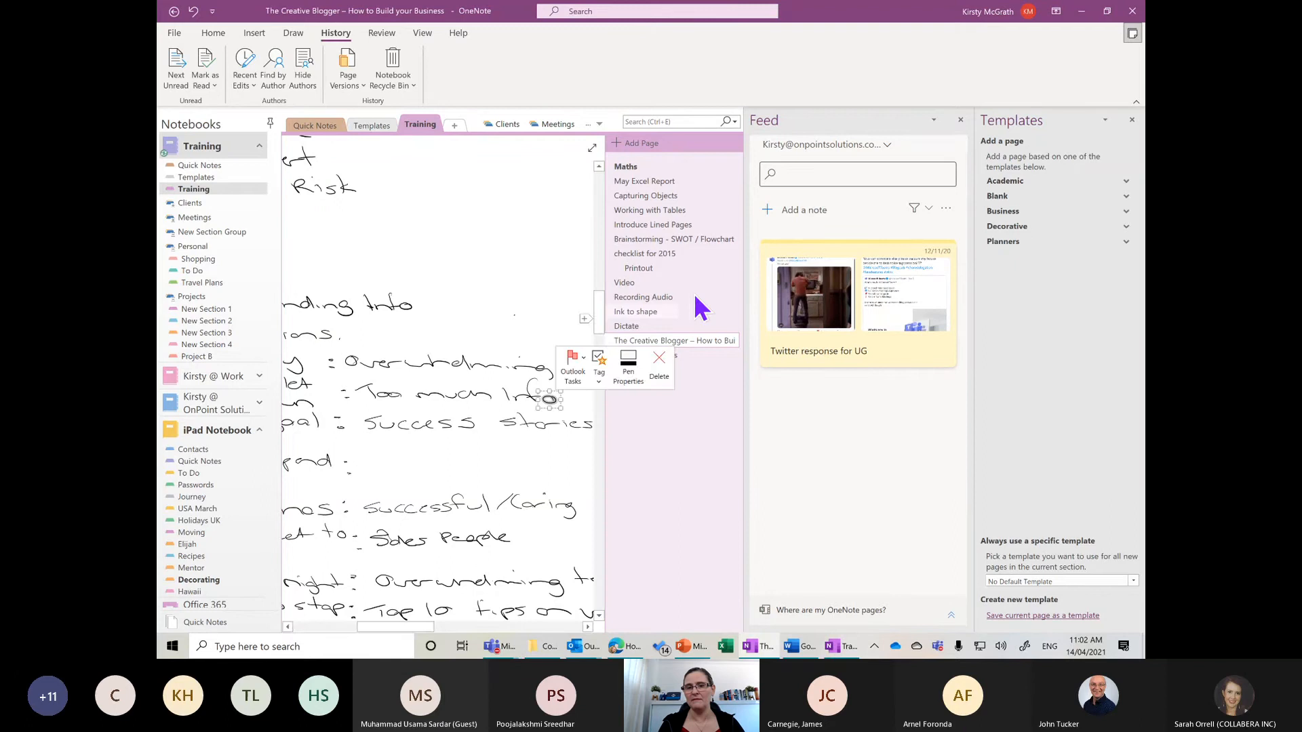
left_click(960, 120)
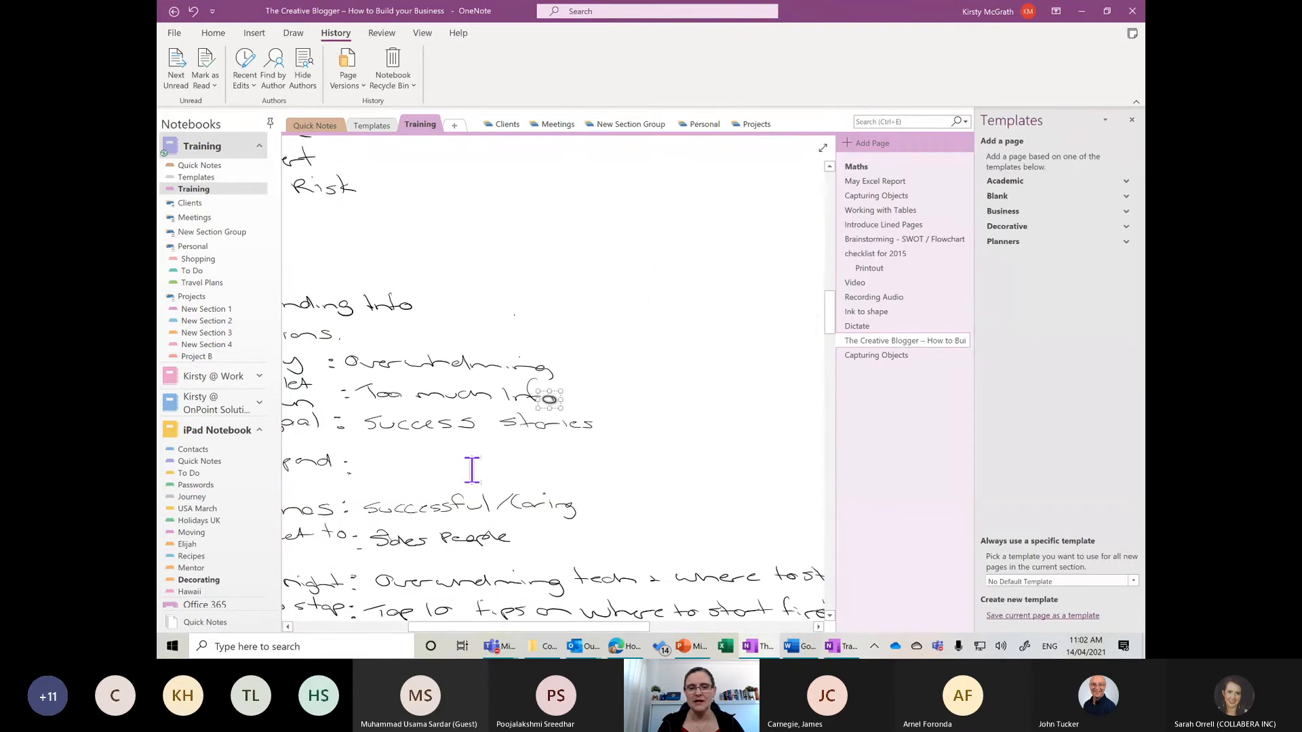
left_click(472, 470)
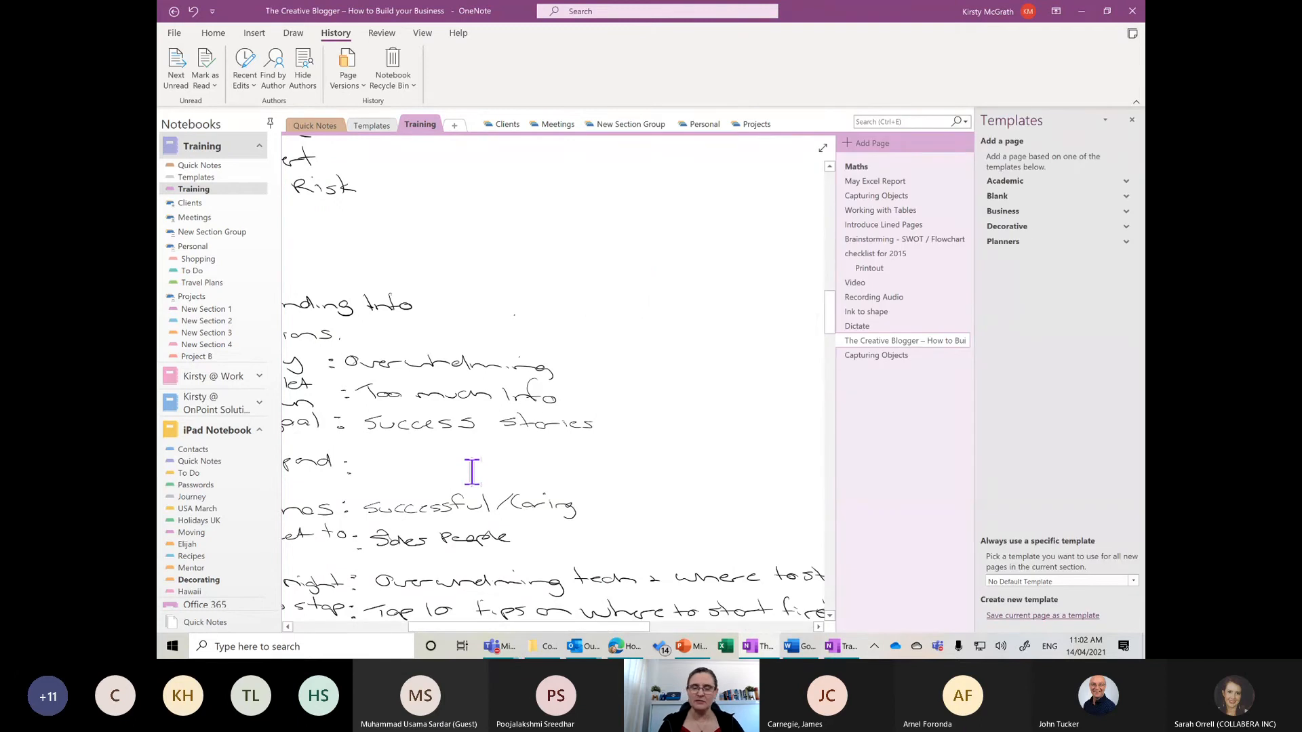
Step: Switch to OneNote for Windows 10 and show the available dictation languages
left_click(167, 654)
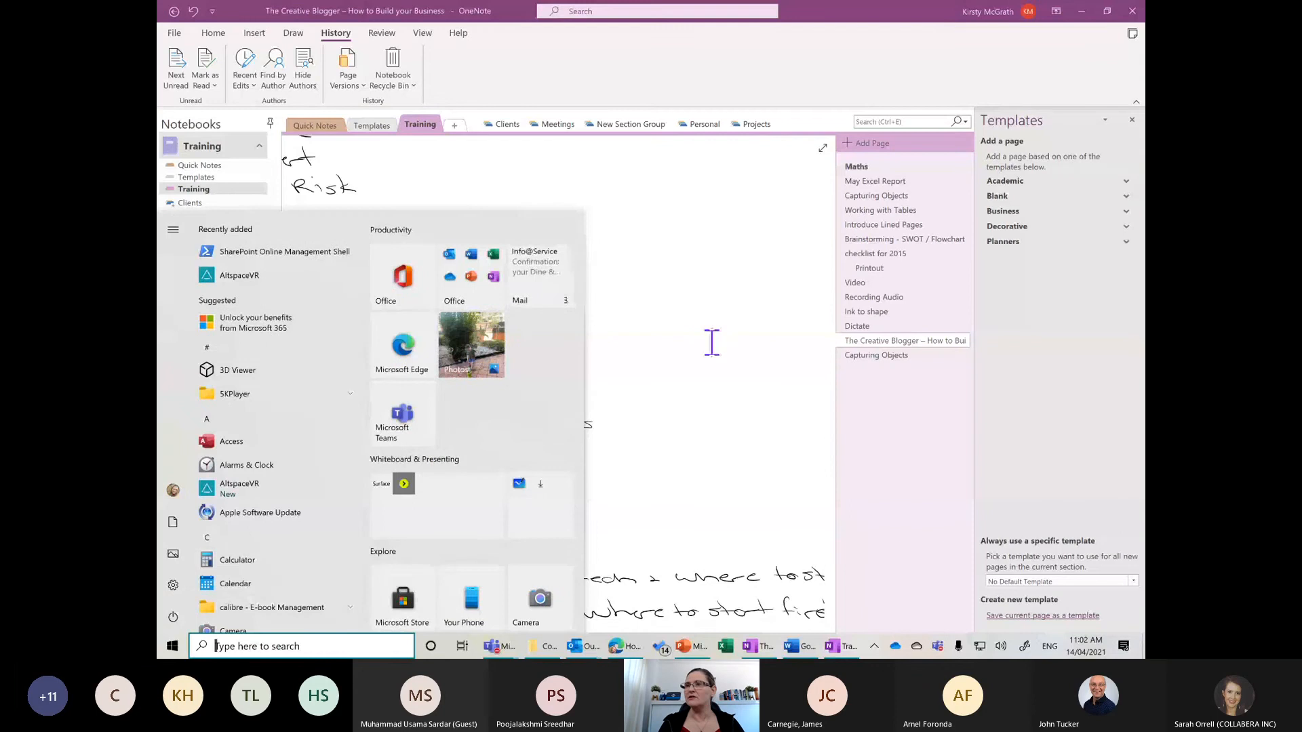
left_click(711, 343)
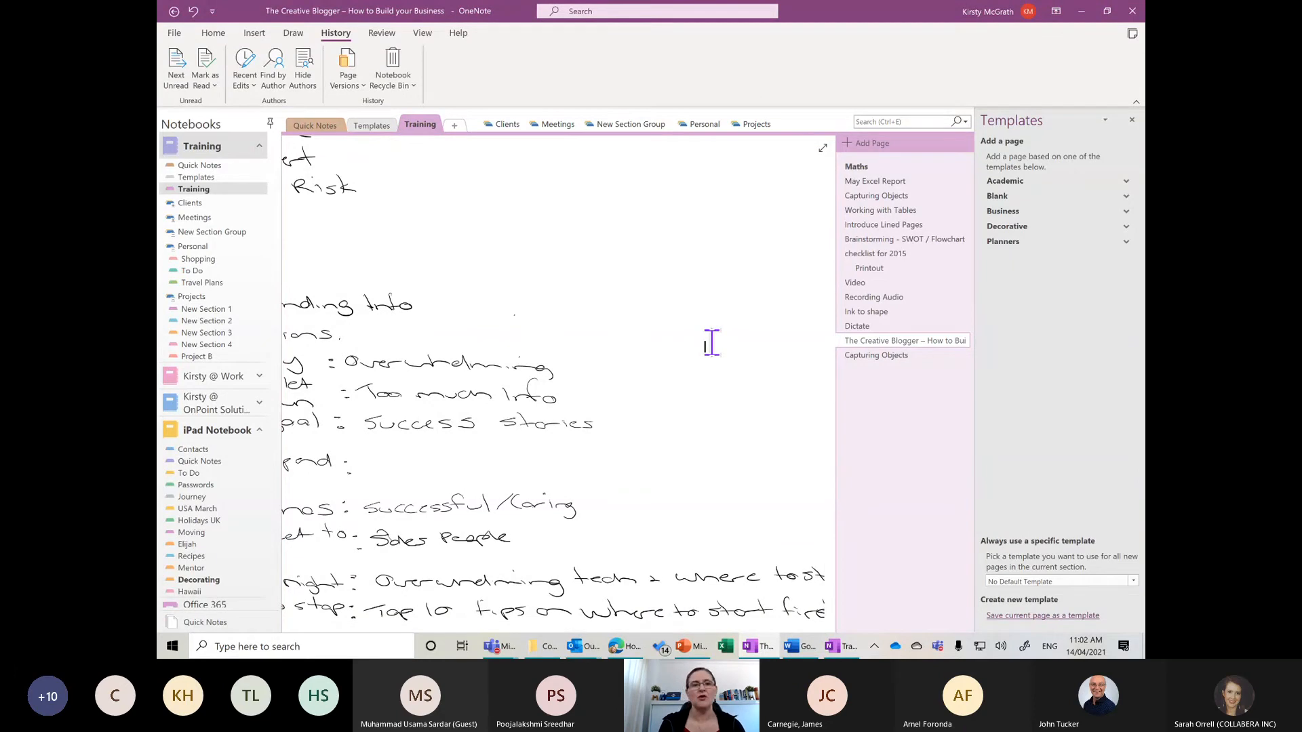
left_click(832, 651)
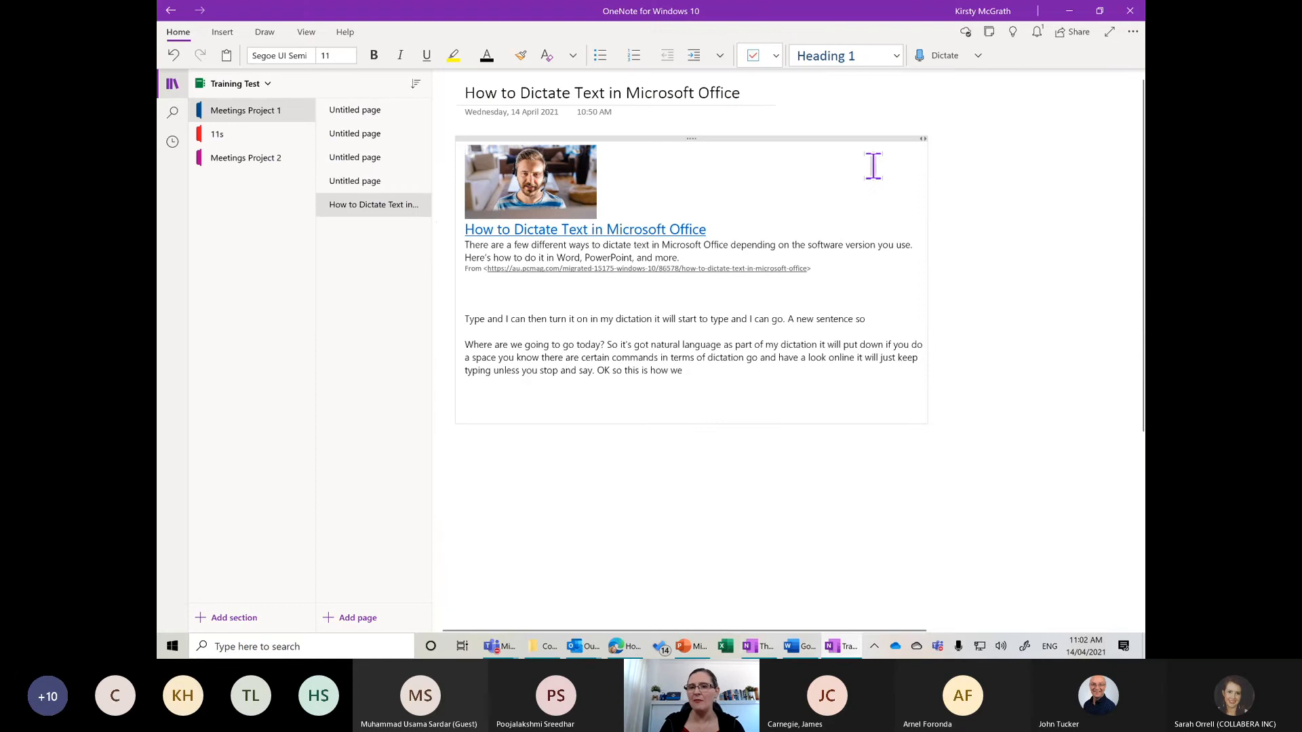
left_click(978, 57)
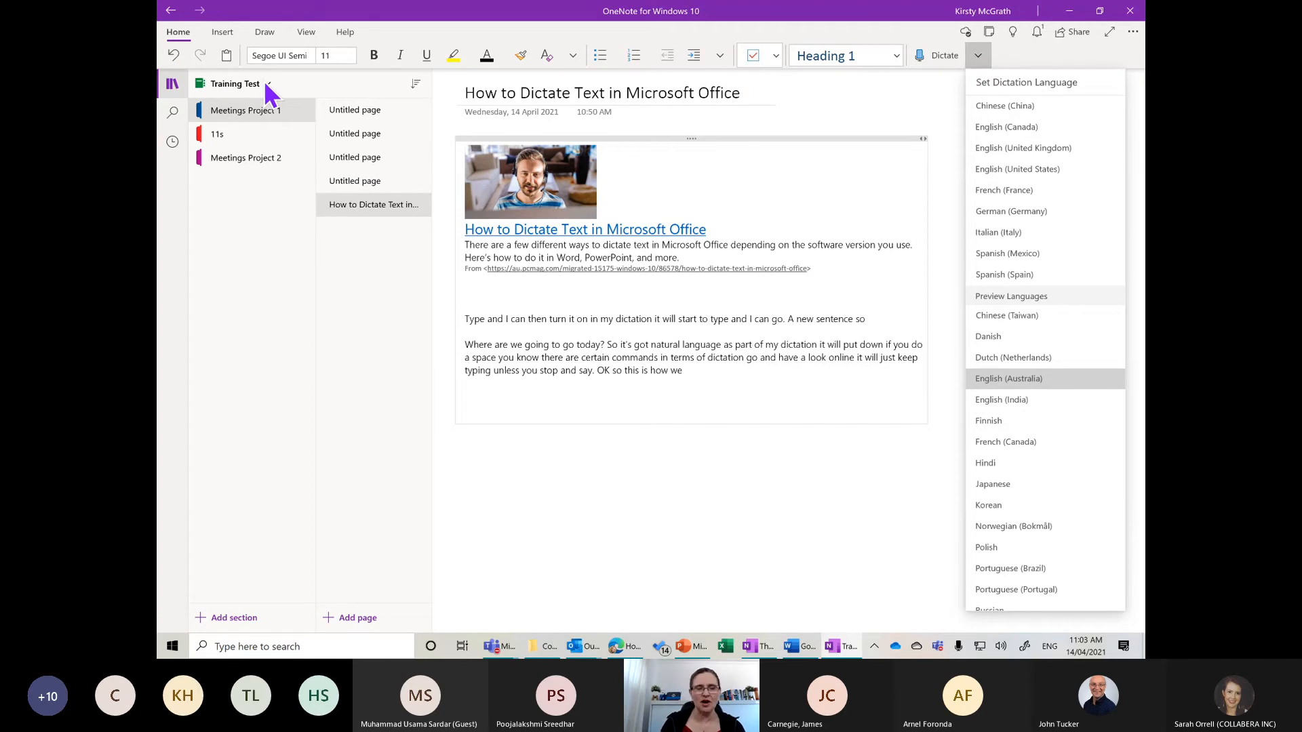
Step: Switch back to desktop OneNote and view the Notebook Information page before returning to the notes
left_click(761, 646)
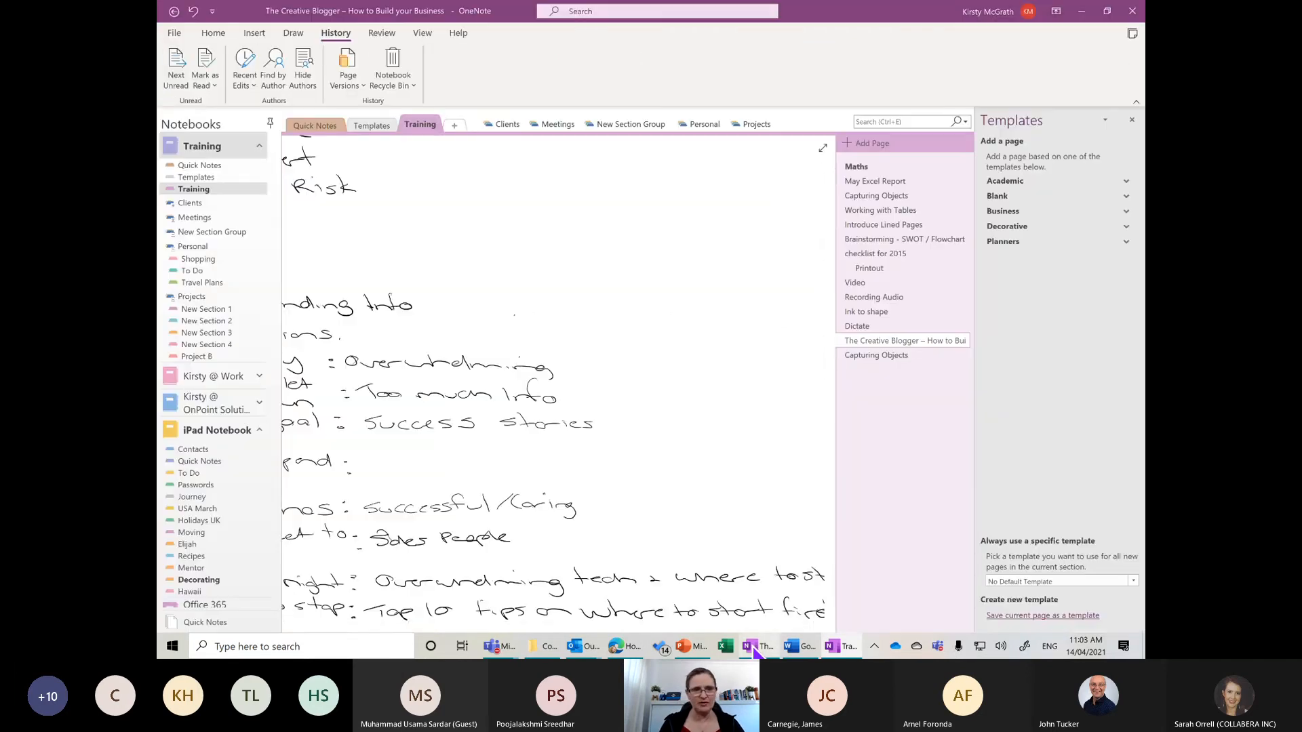
left_click(174, 34)
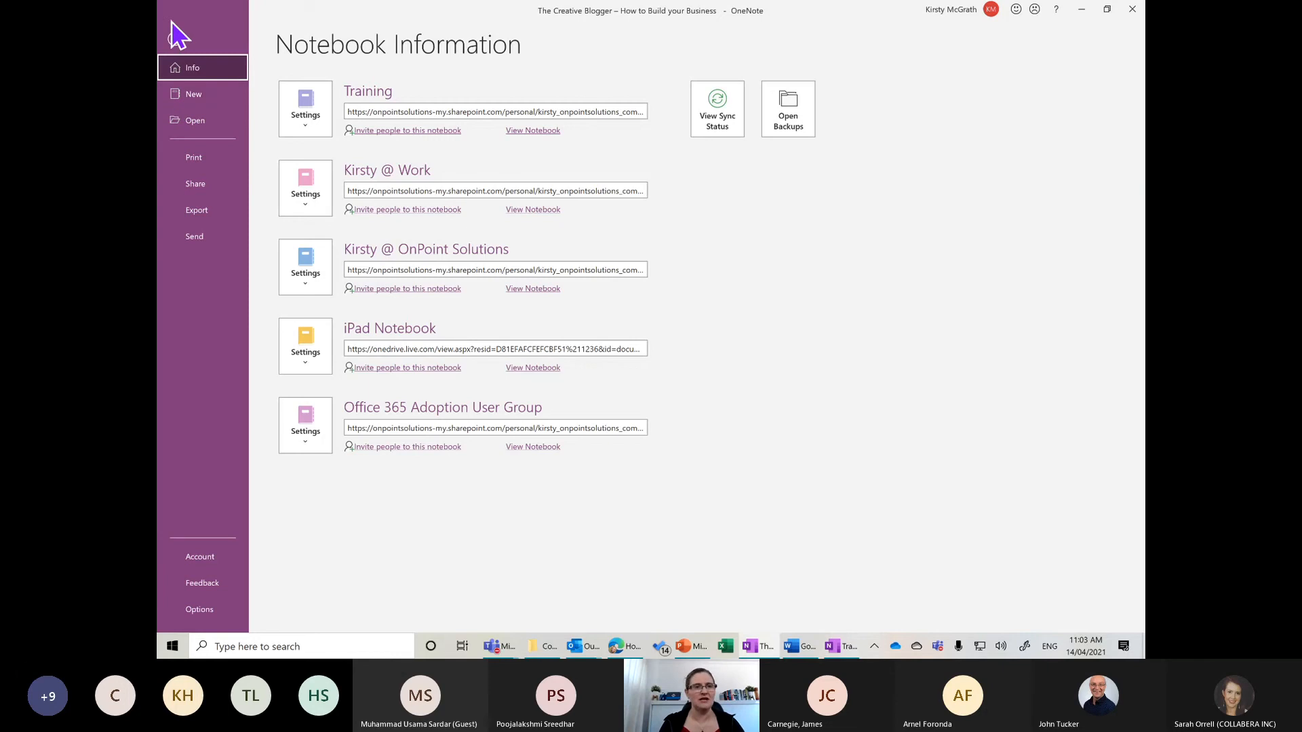
left_click(175, 41)
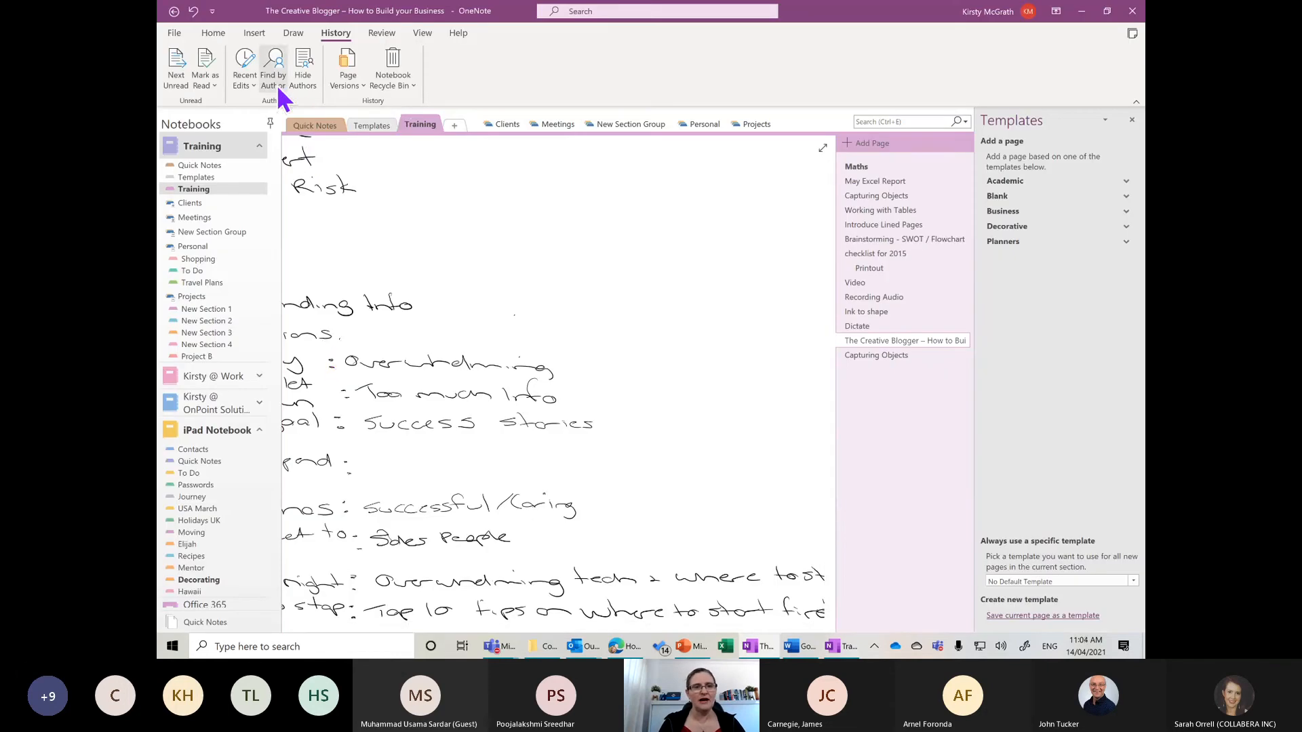
Step: Find changes by author across all notebooks and expand the pages changed by Microsoft and two other authors
left_click(274, 80)
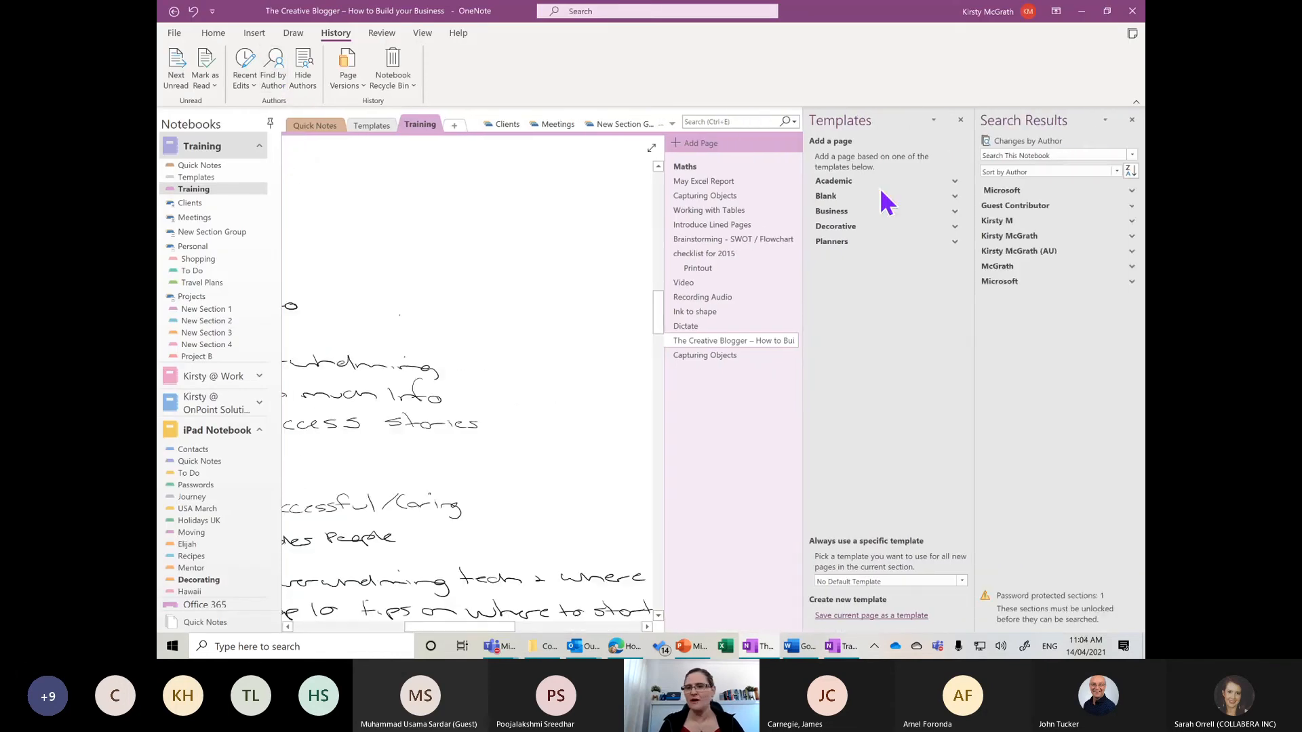
left_click(1131, 191)
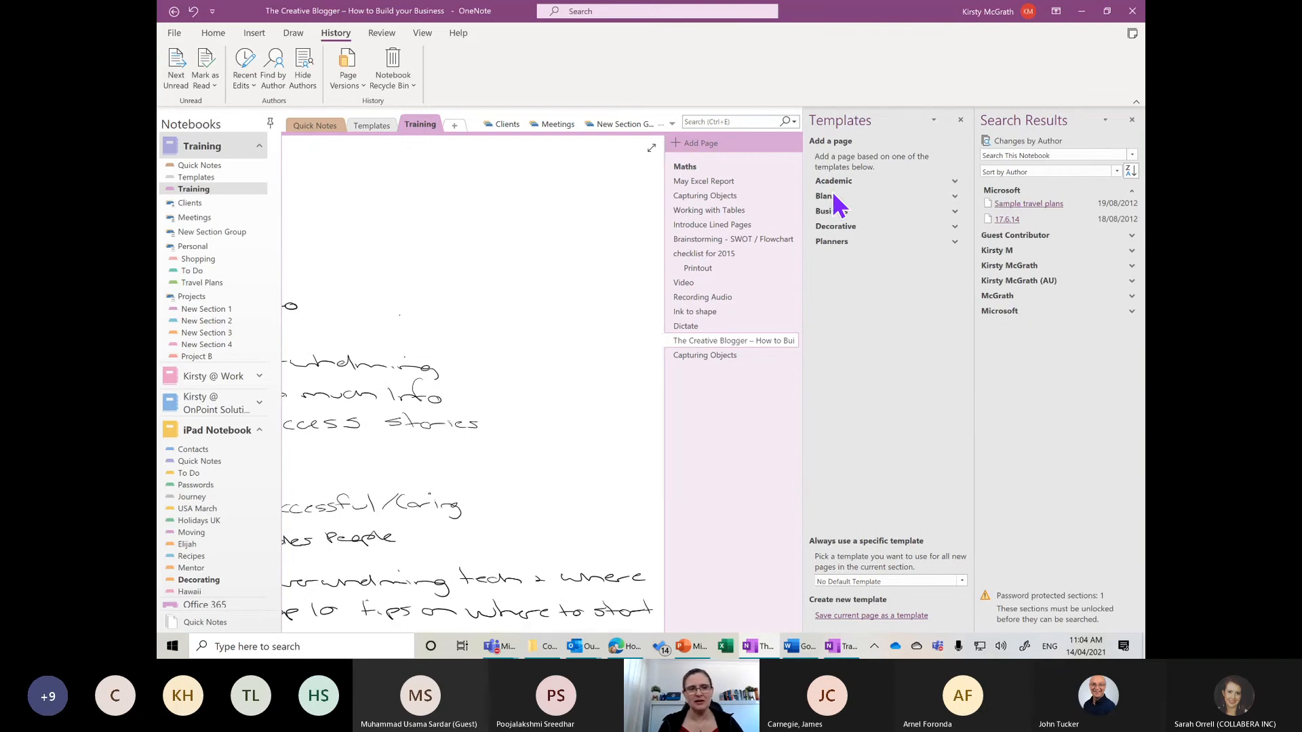
left_click(1045, 155)
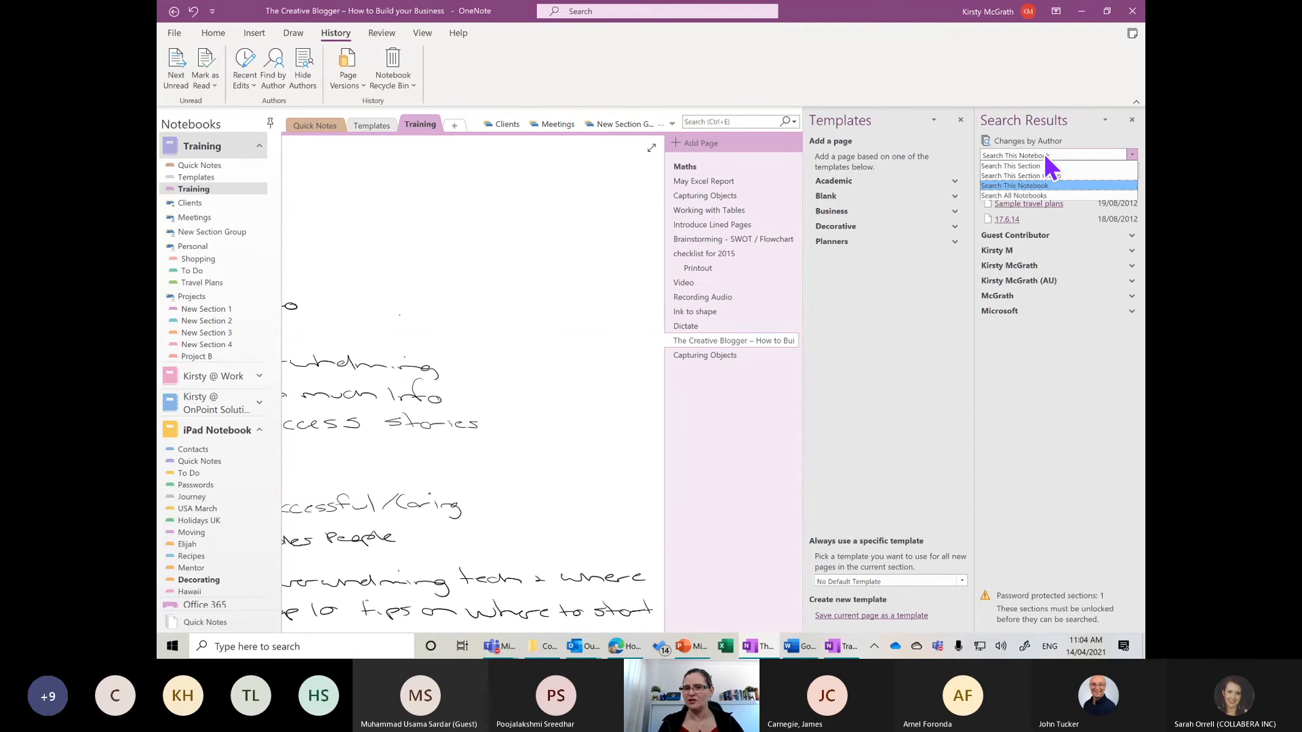
left_click(1039, 196)
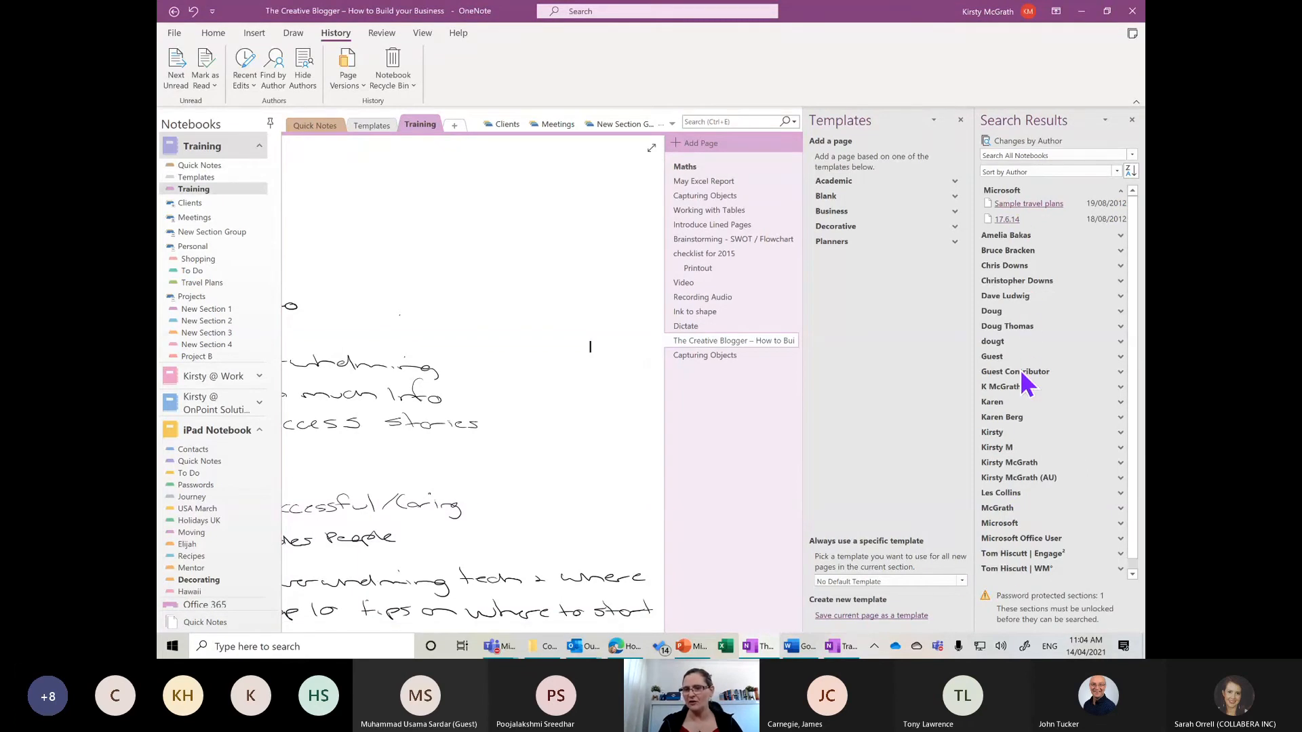
left_click(1009, 328)
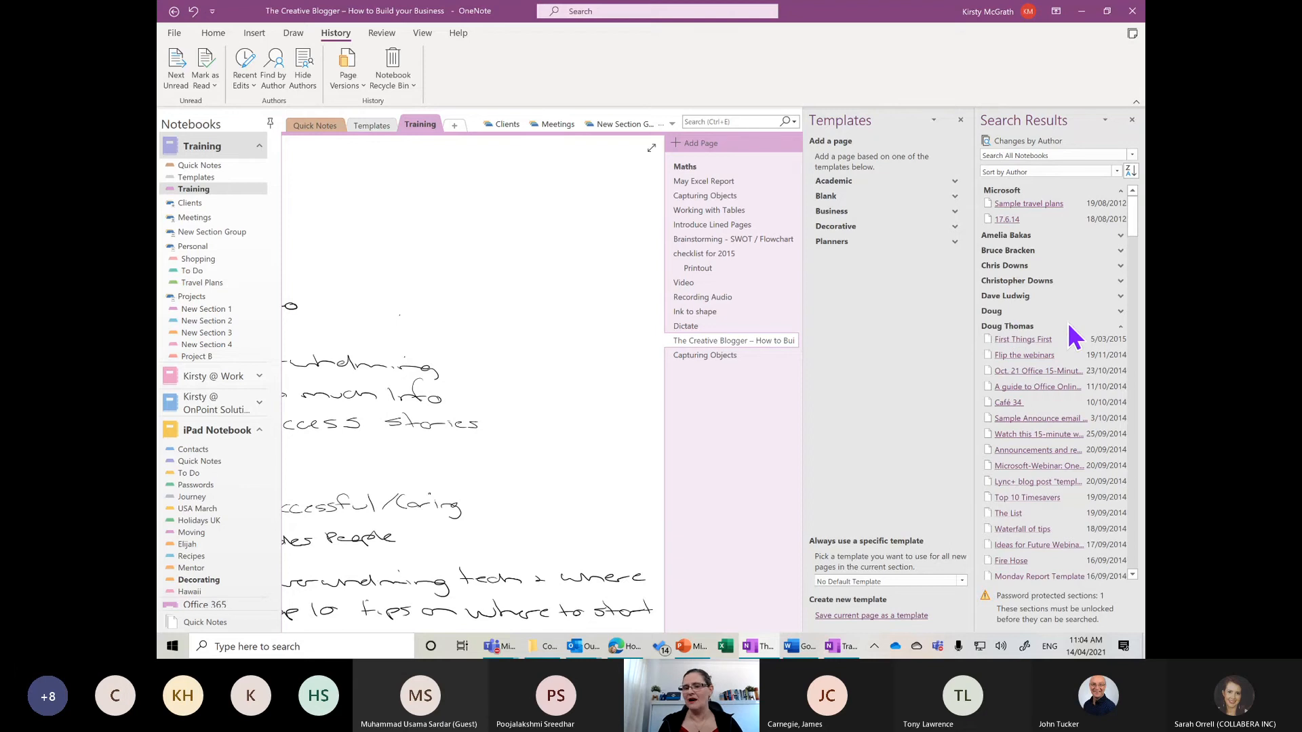
left_click(1120, 266)
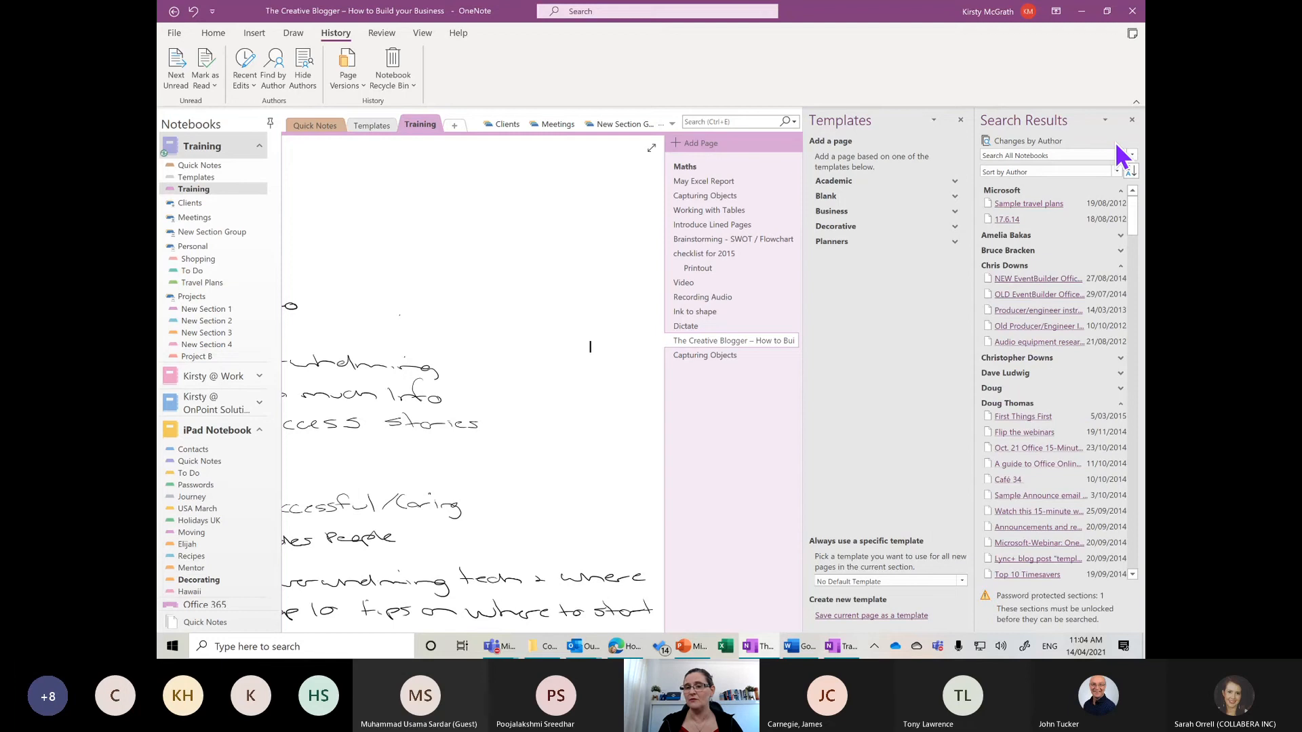
Step: Close the author search results and the page templates, and select an ink stroke in the "Success stories" line
left_click(1131, 120)
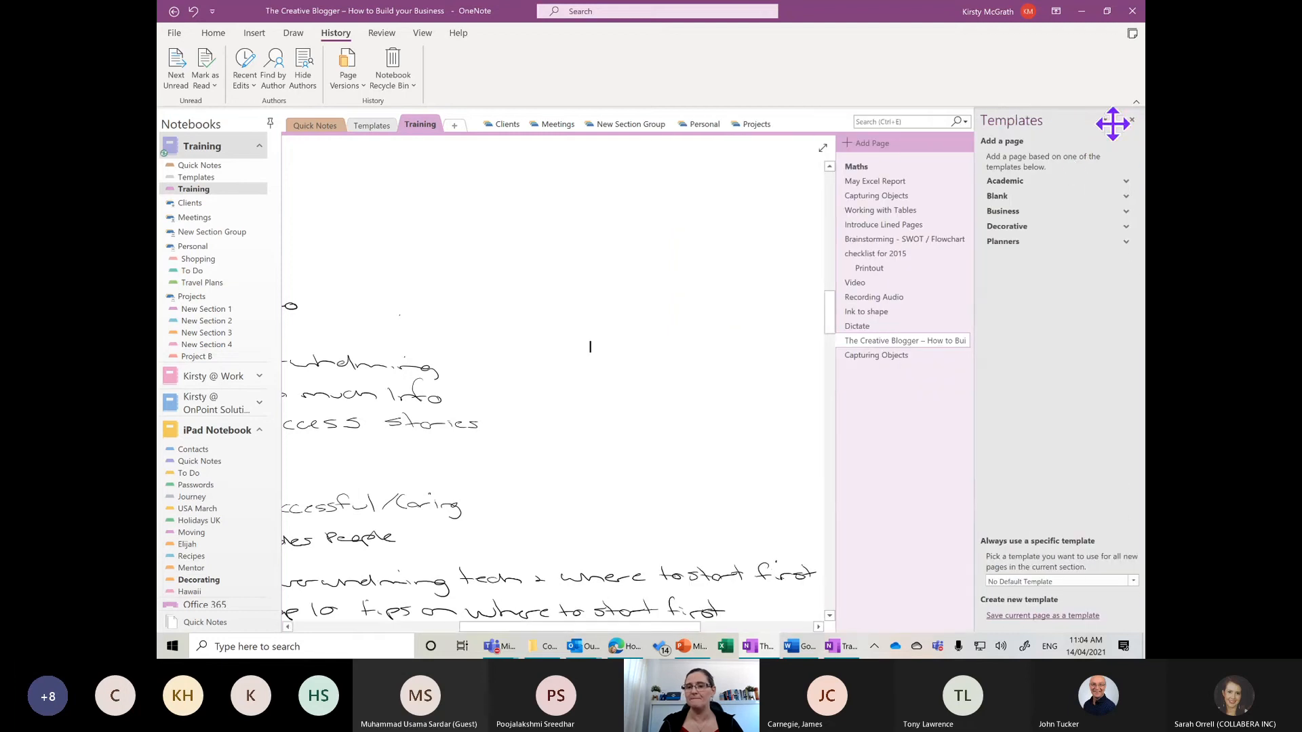
left_click(1132, 120)
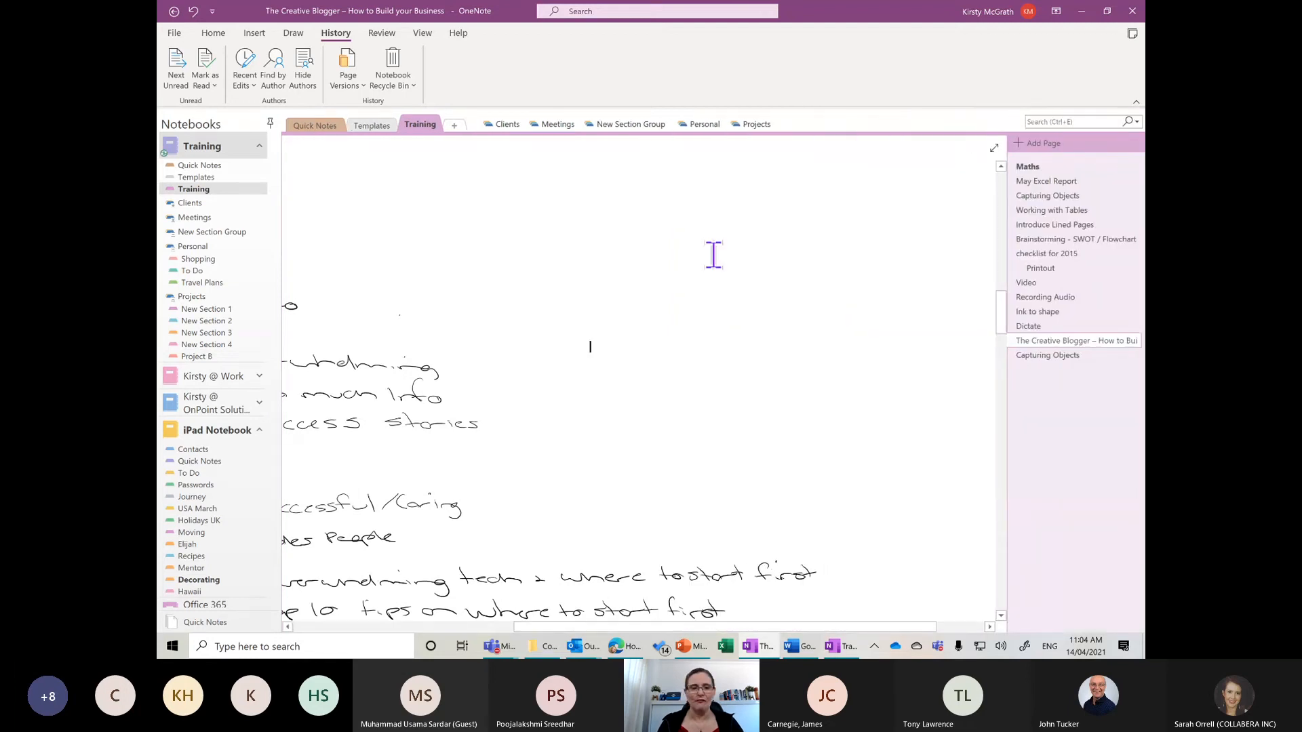
left_click(478, 425)
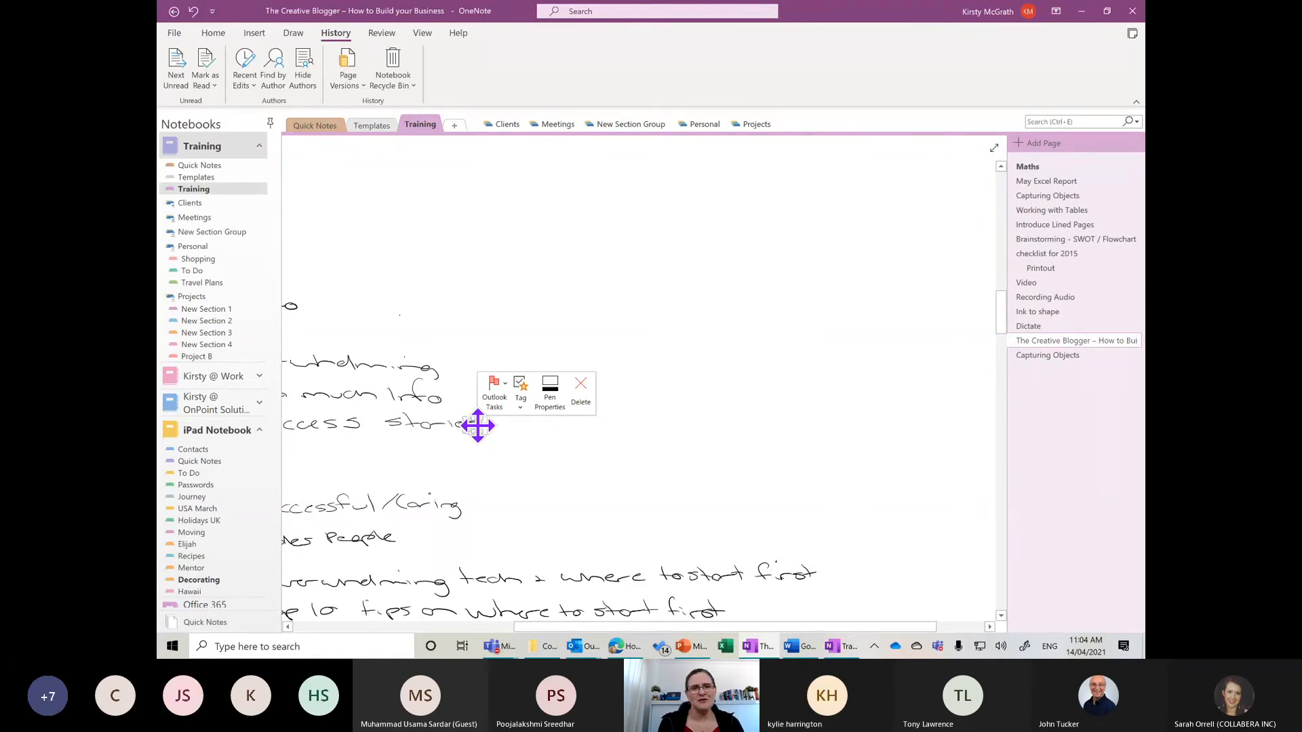
Step: Switch to the OneNote productivity presentation in PowerPoint and go to slide 17
left_click(691, 647)
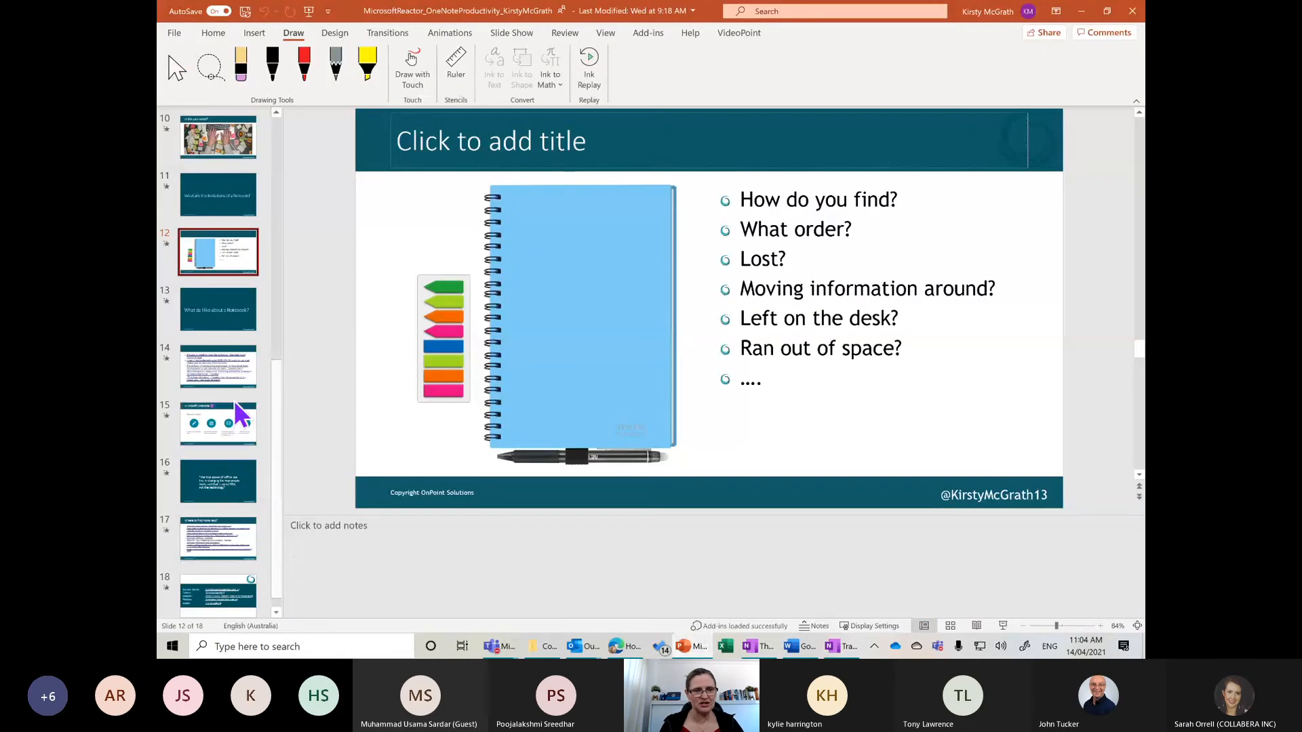
left_click(215, 556)
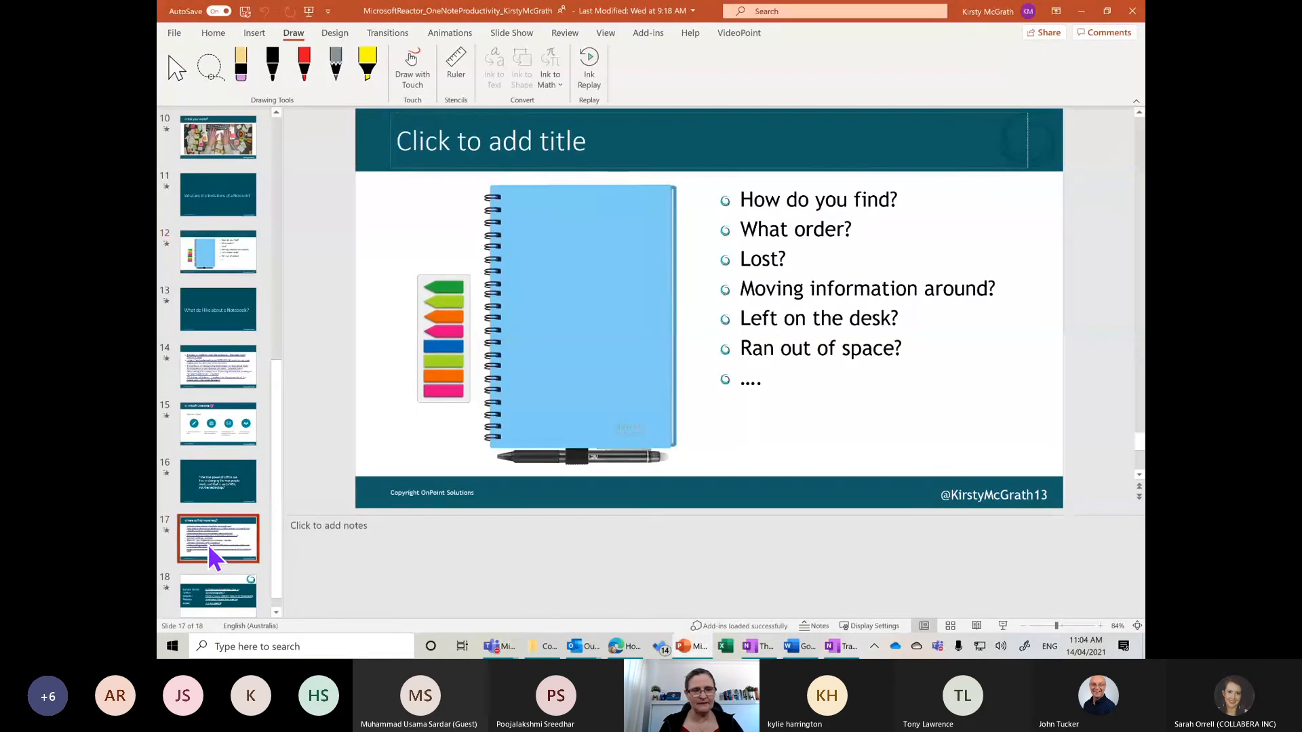